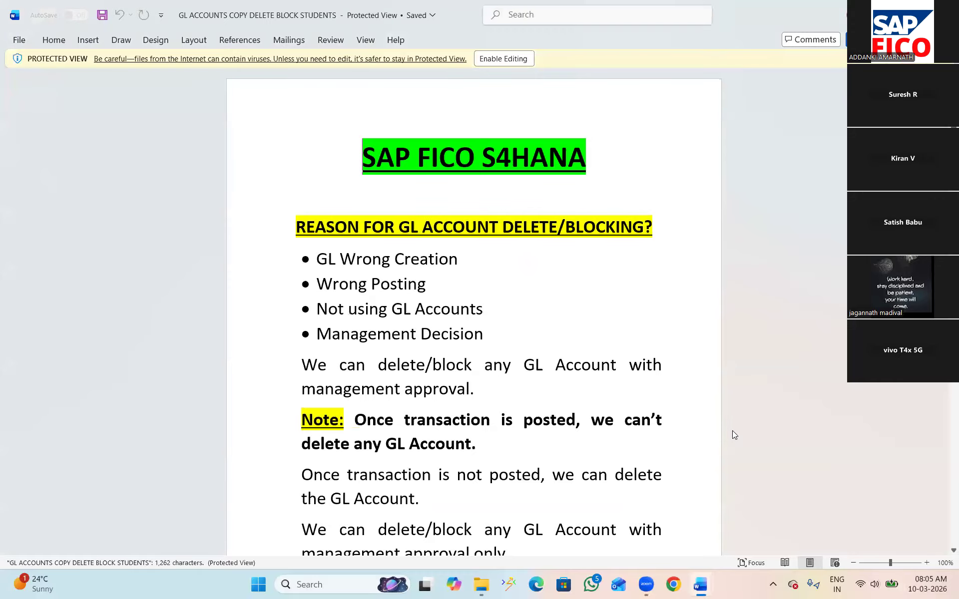
Enable editing in the GL accounts document and place the cursor after the "GL Wrong Creation" bullet
left_click(492, 61)
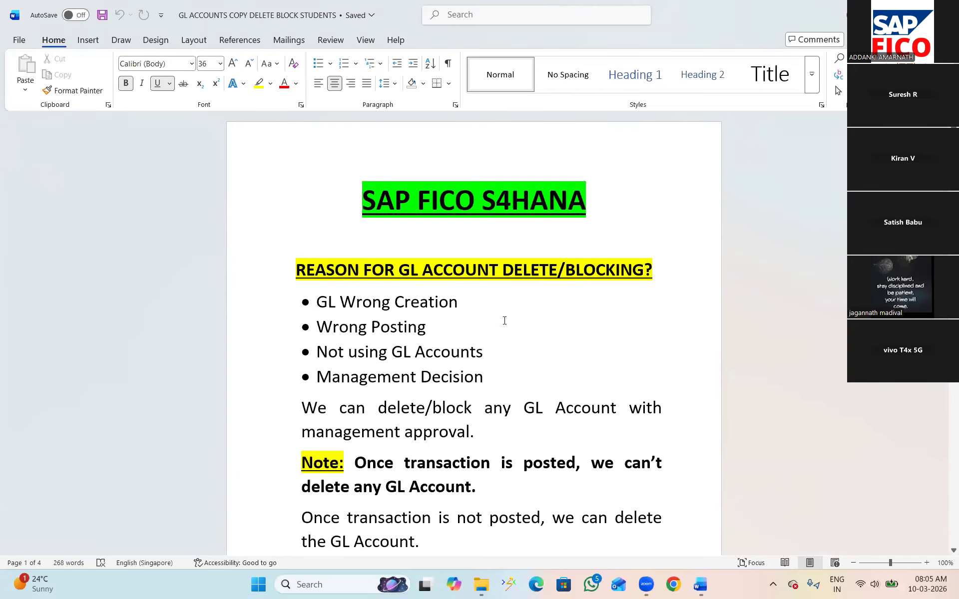
left_click(472, 306)
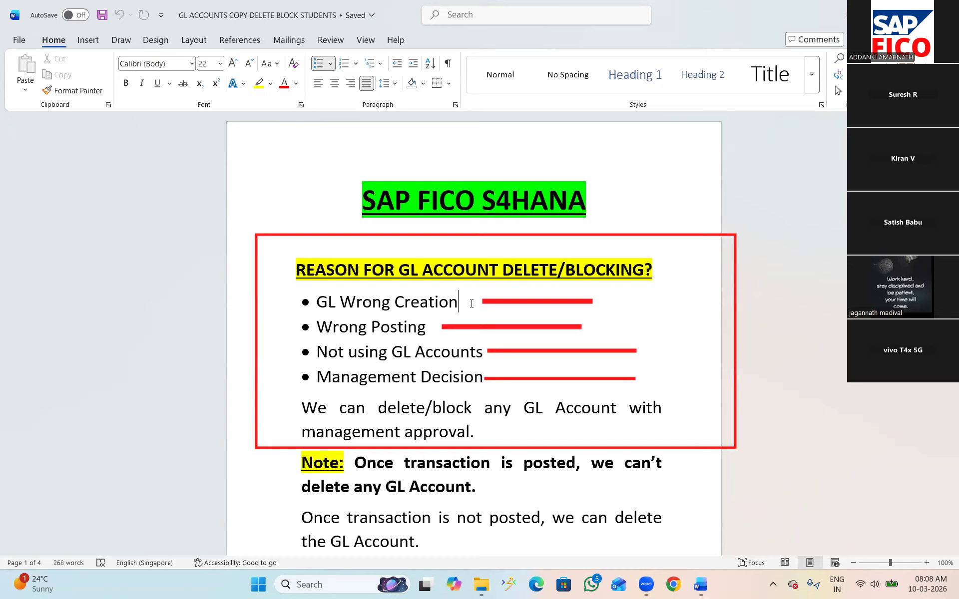
key("Escape")
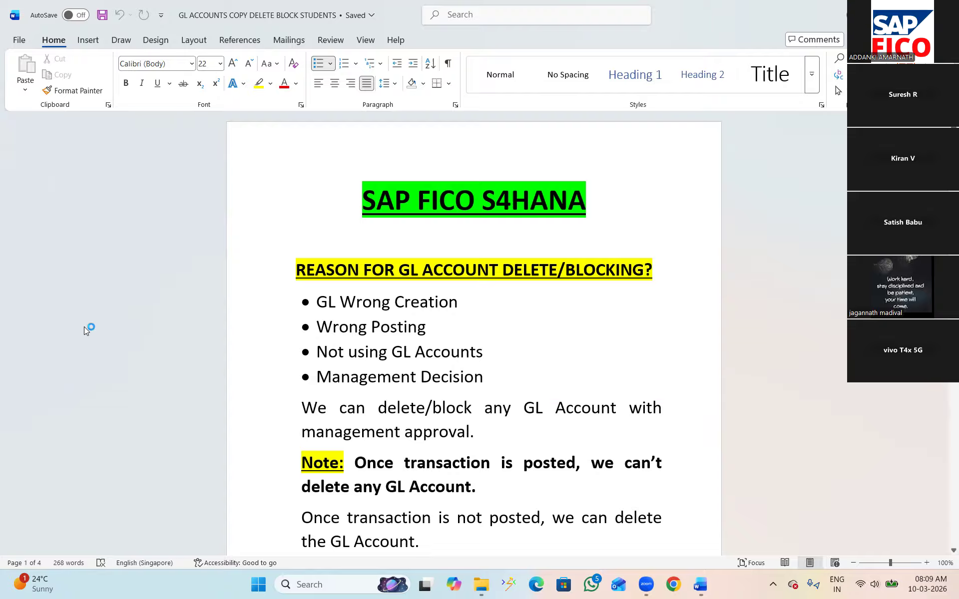
Switch to SAP Logon and log on to the SAP system with the user name and password
key("super+d")
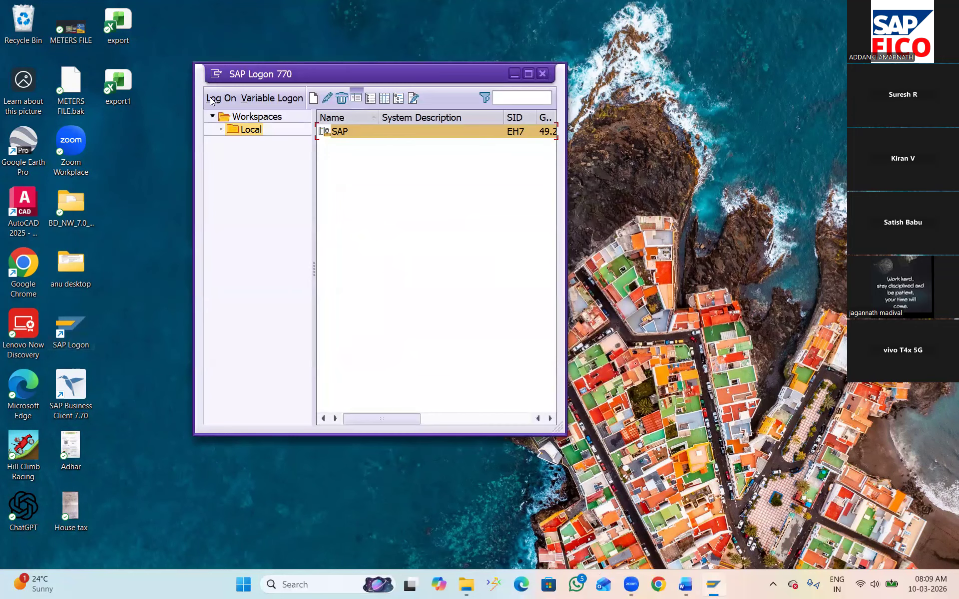
left_click(213, 98)
type("6")
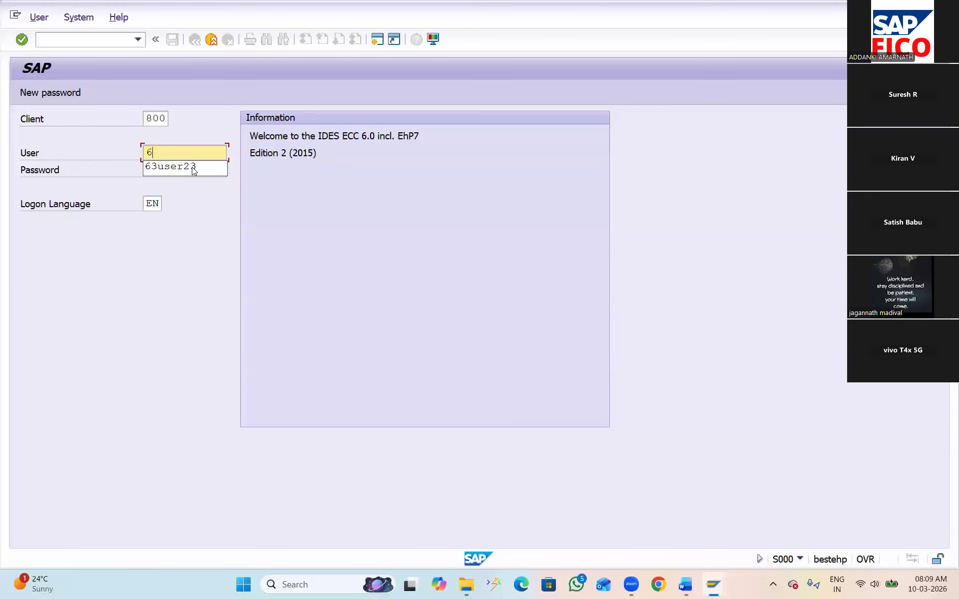
left_click(188, 166)
key("Tab")
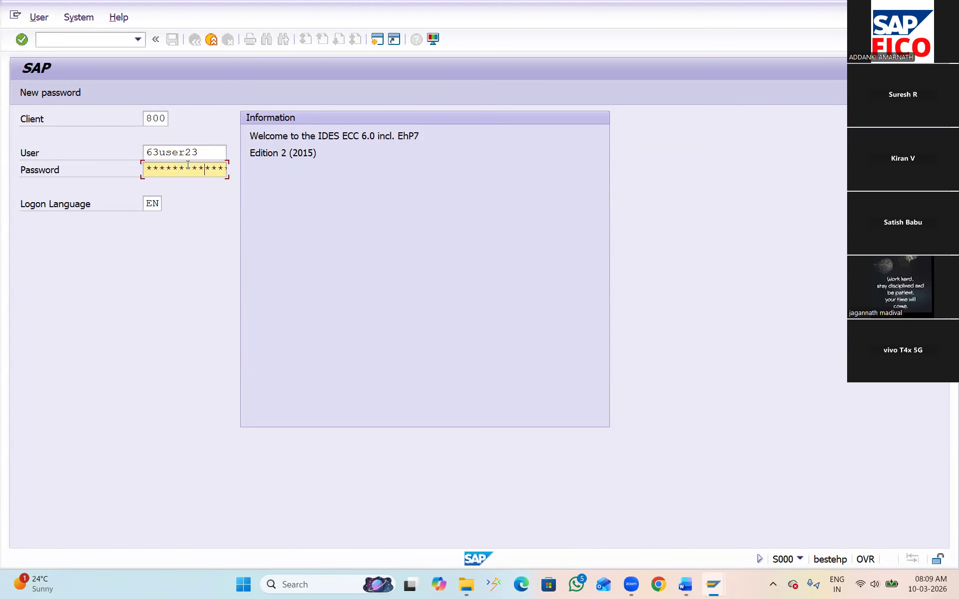
key("Return")
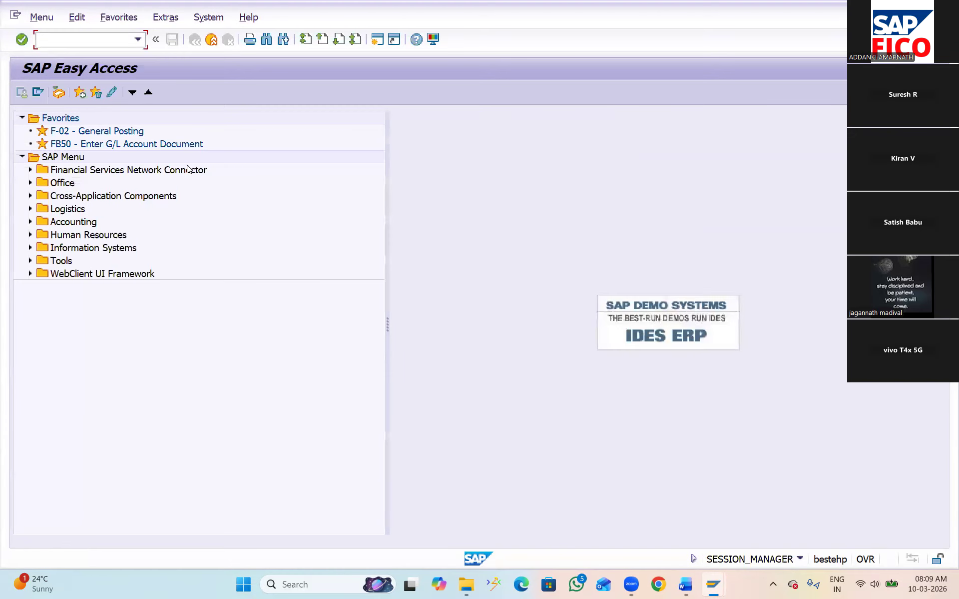
Start transaction FS00, expand the ADMINISTRATION COST AND OTHER group and select the RENT A\C account
key("Caps_Lock")
type("FS00")
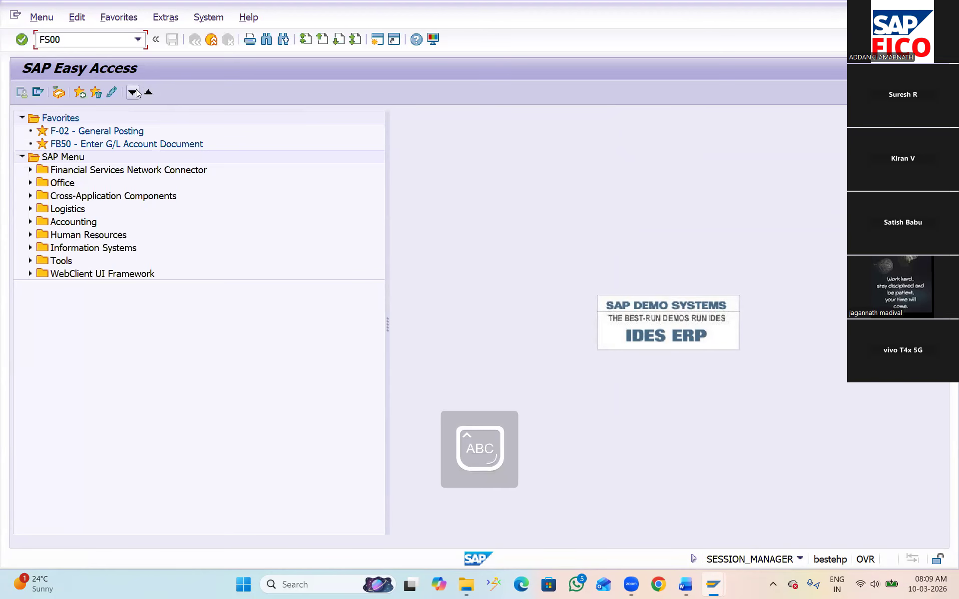
key("Return")
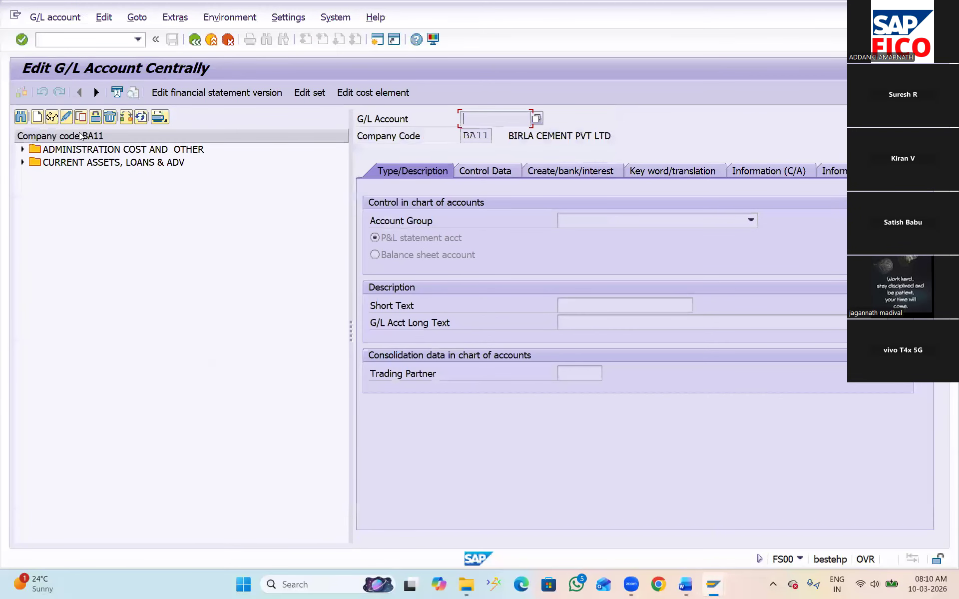
left_click(23, 150)
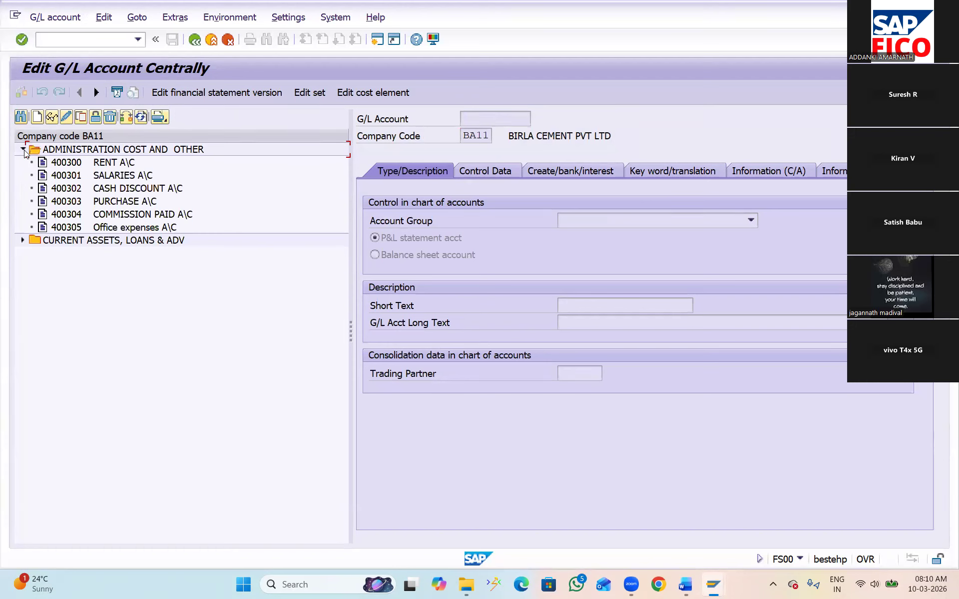
left_click(65, 164)
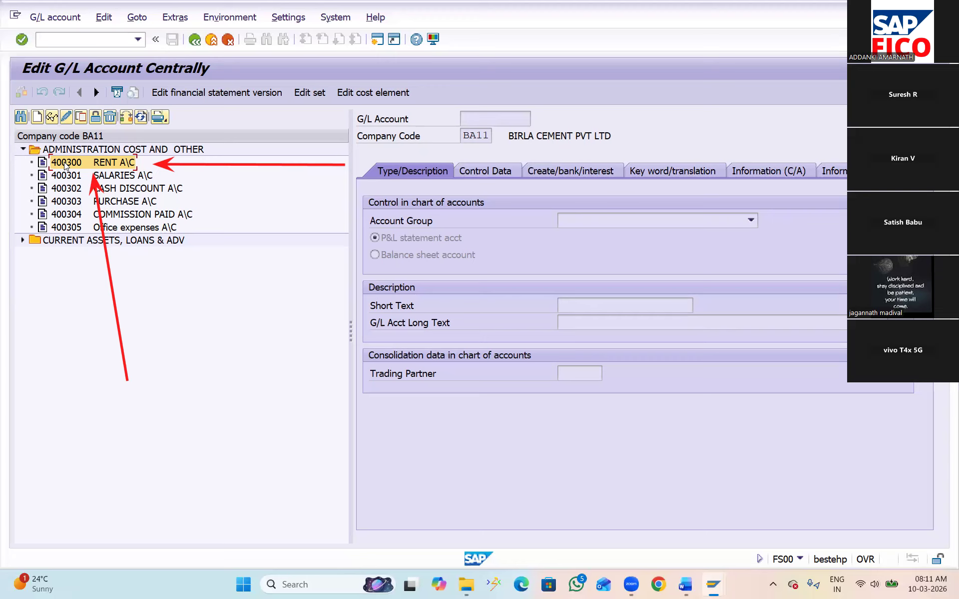
key("Escape")
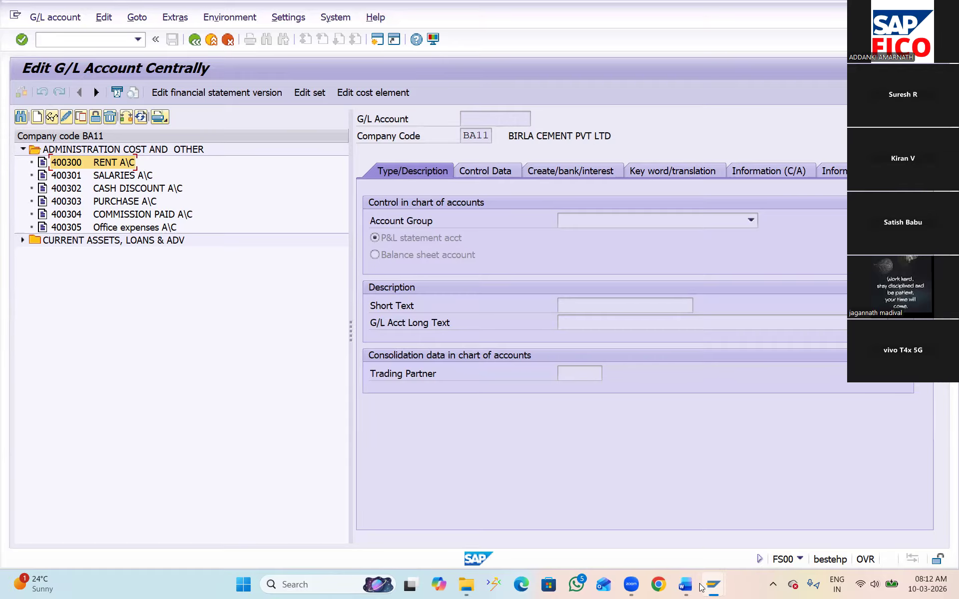
Switch to the GL accounts Word document and correct "ACCOUNG" to "ACCOUNT" in the heading about deleting
mouse_move(688, 585)
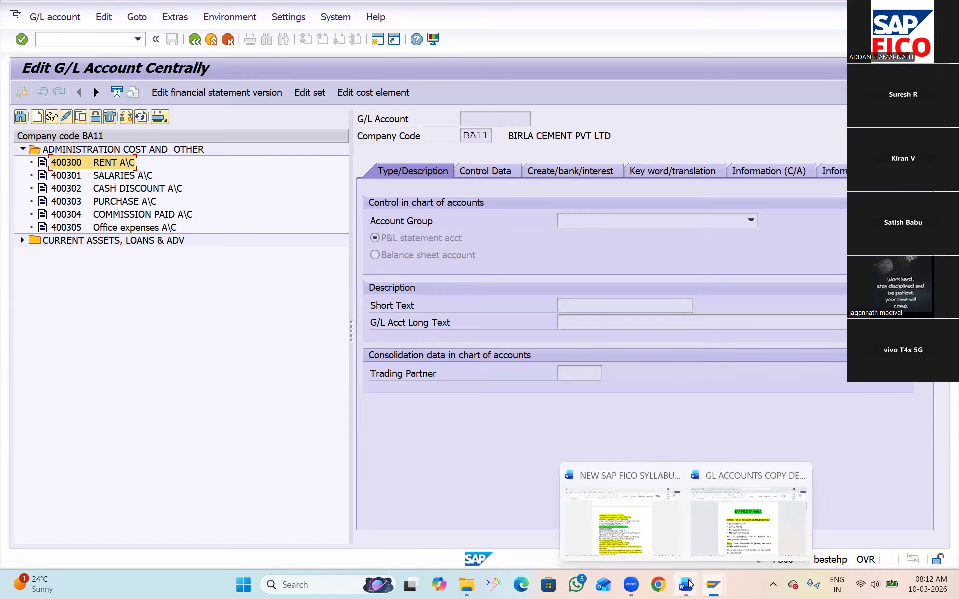
left_click(749, 522)
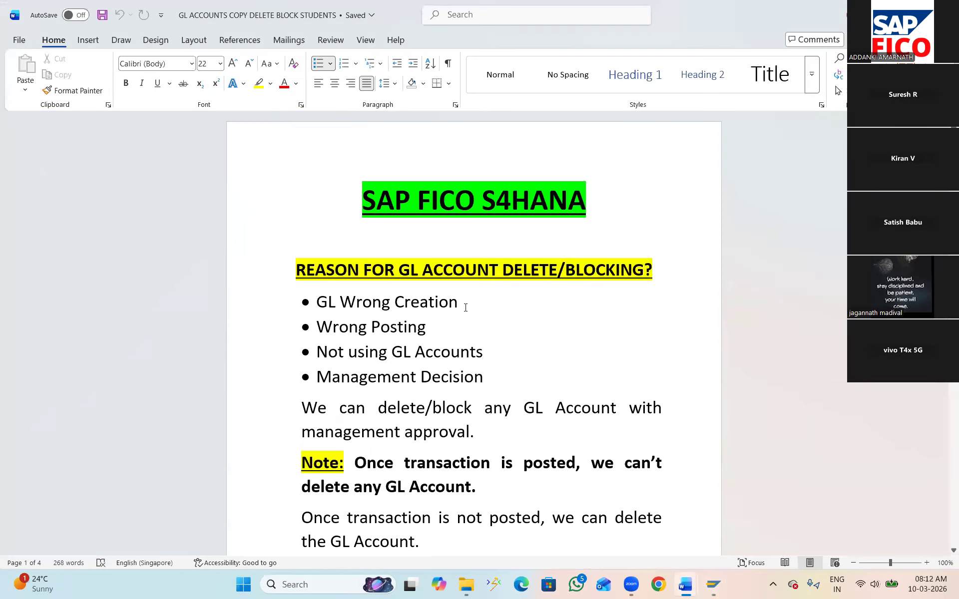
scroll(465, 307, "down", 4)
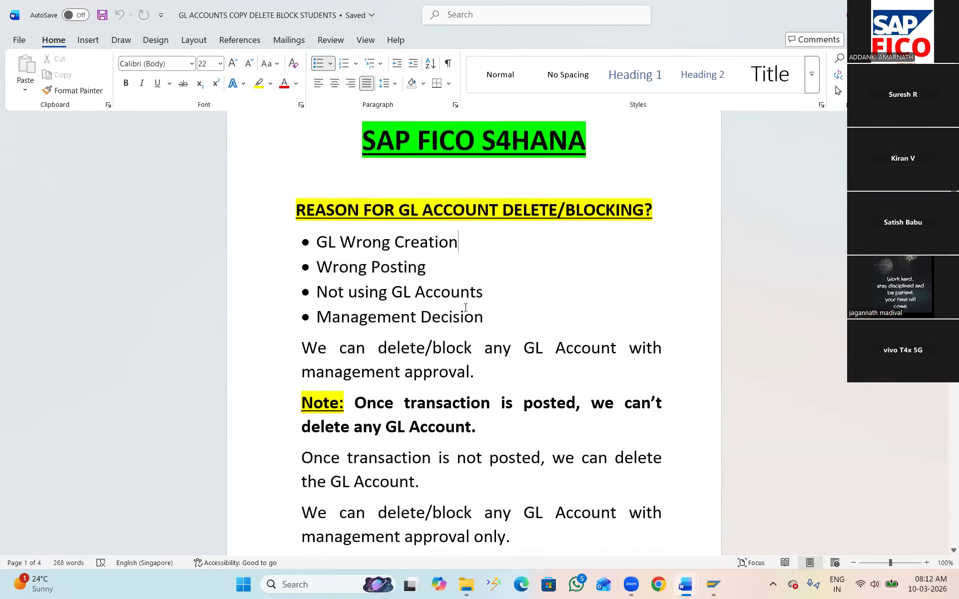
scroll(465, 307, "down", 2)
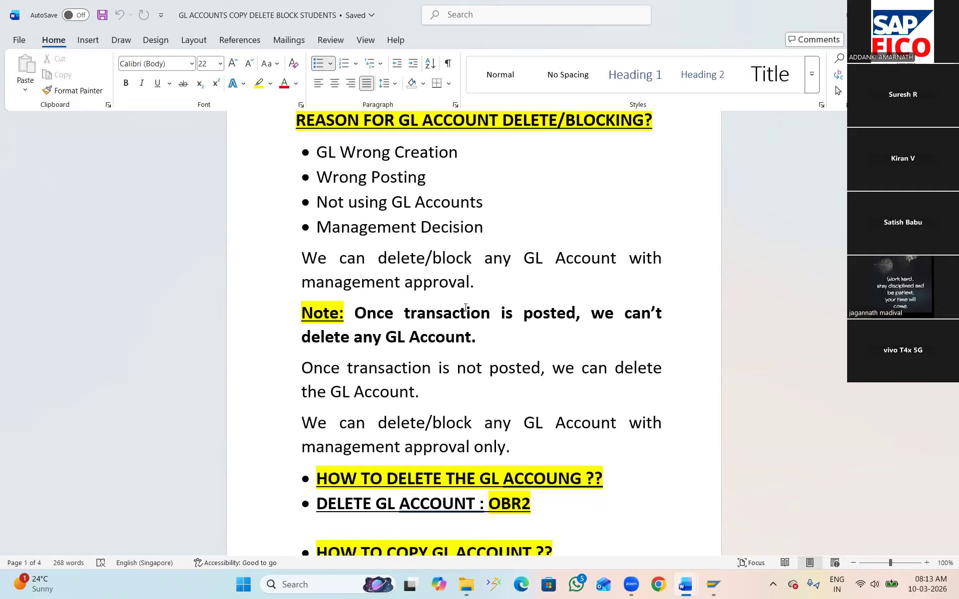
left_click(582, 478)
key("BackSpace")
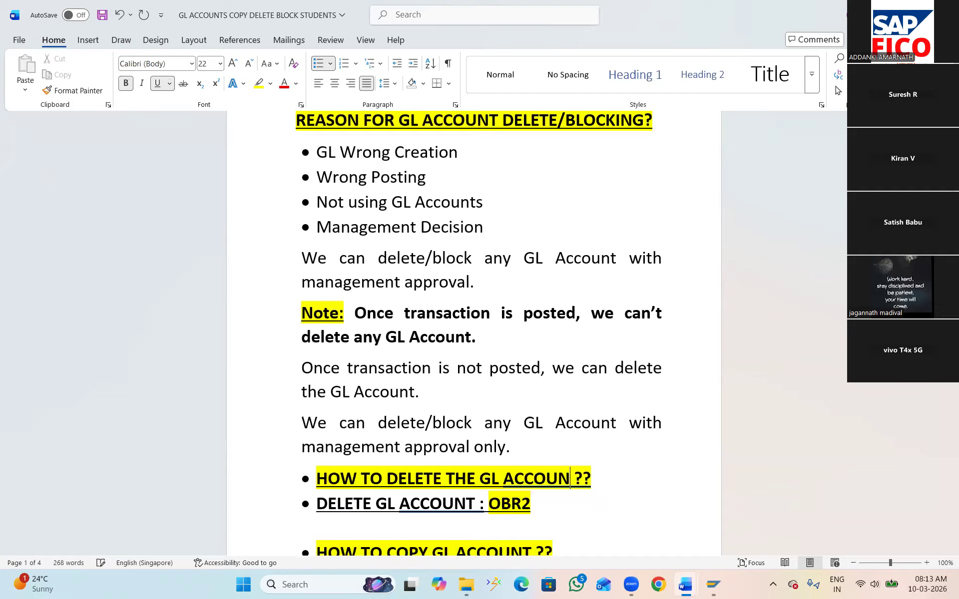
type("T")
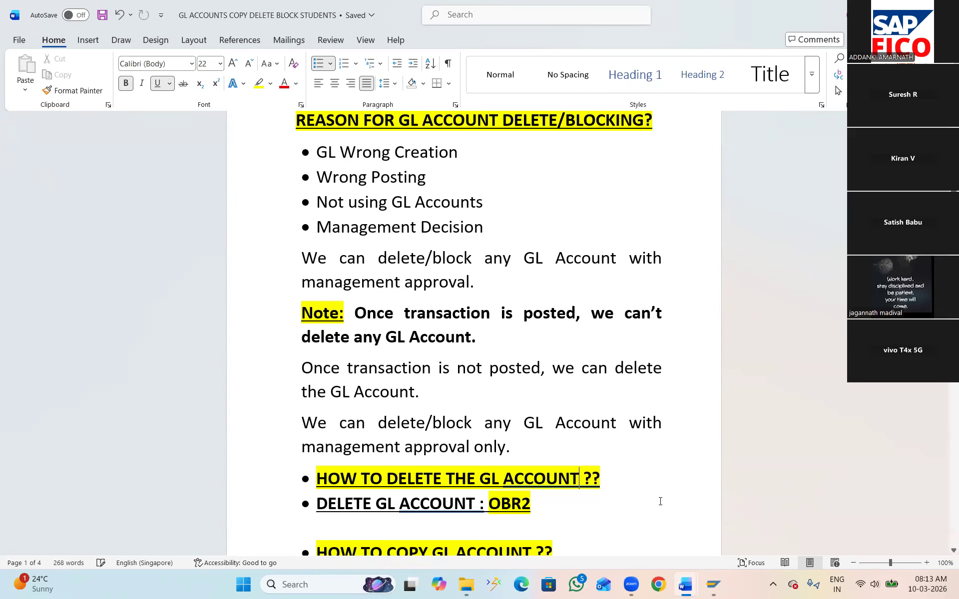
scroll(610, 454, "down", 4)
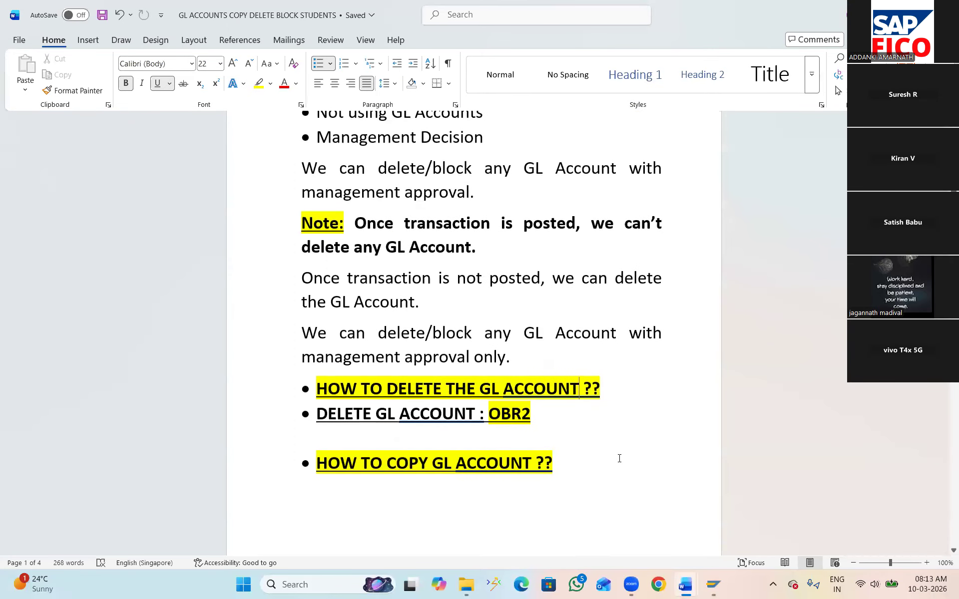
scroll(620, 459, "up", 2)
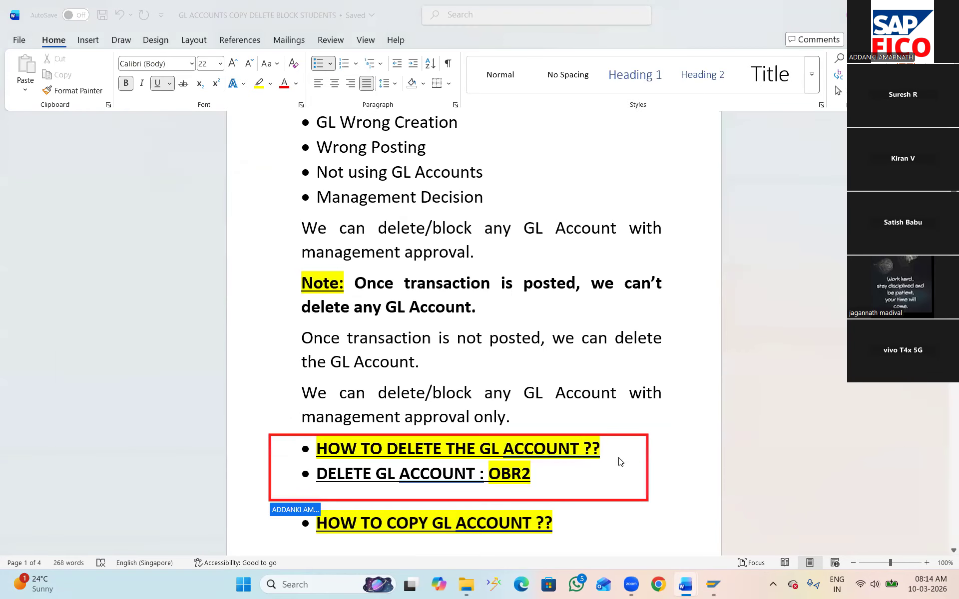
Switch back to SAP and start transaction OBR2 for deleting master data in the same session
key("alt+Tab")
left_click(444, 165)
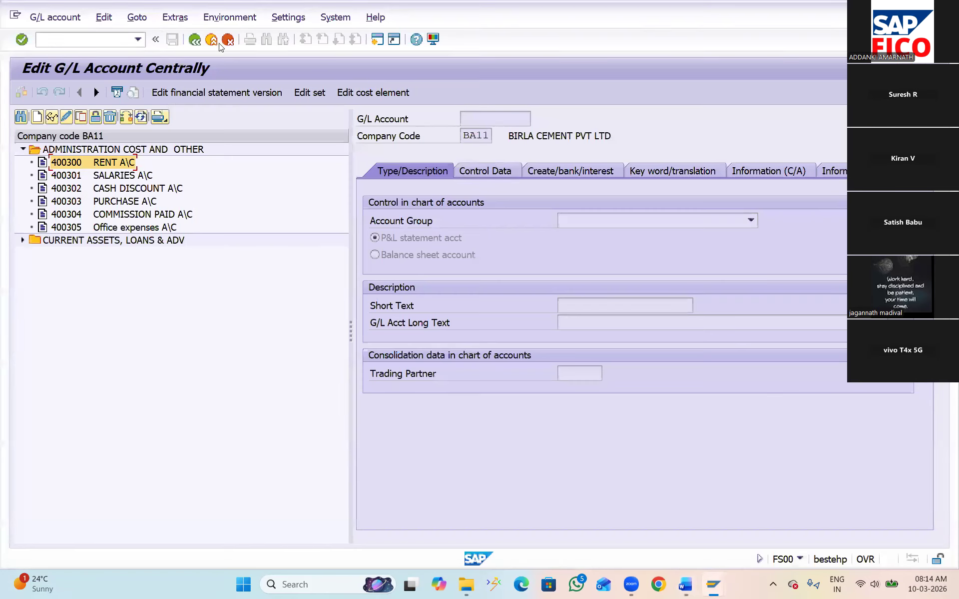
left_click(79, 38)
type("/NOBR2")
key("Return")
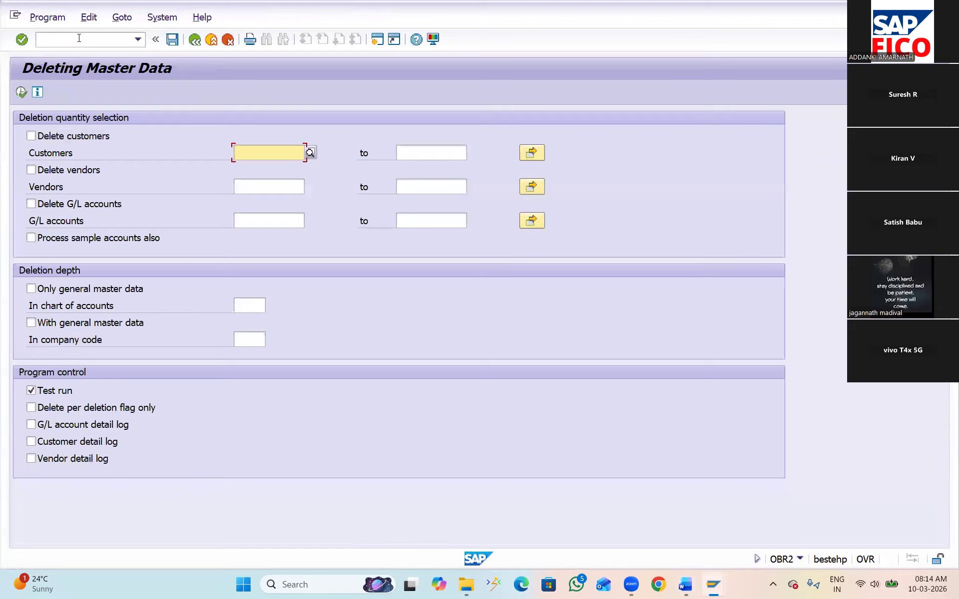
left_click(262, 223)
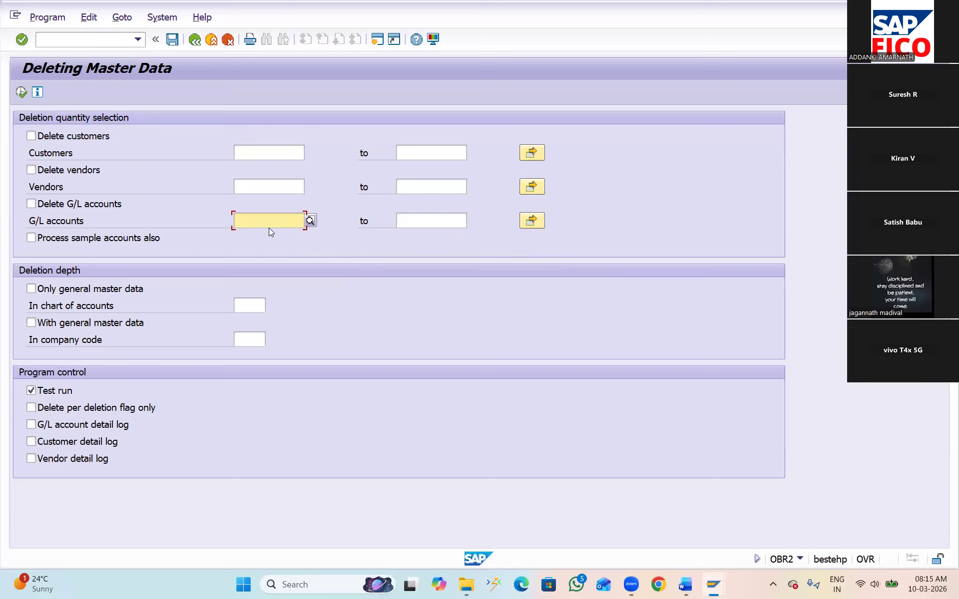
type("4")
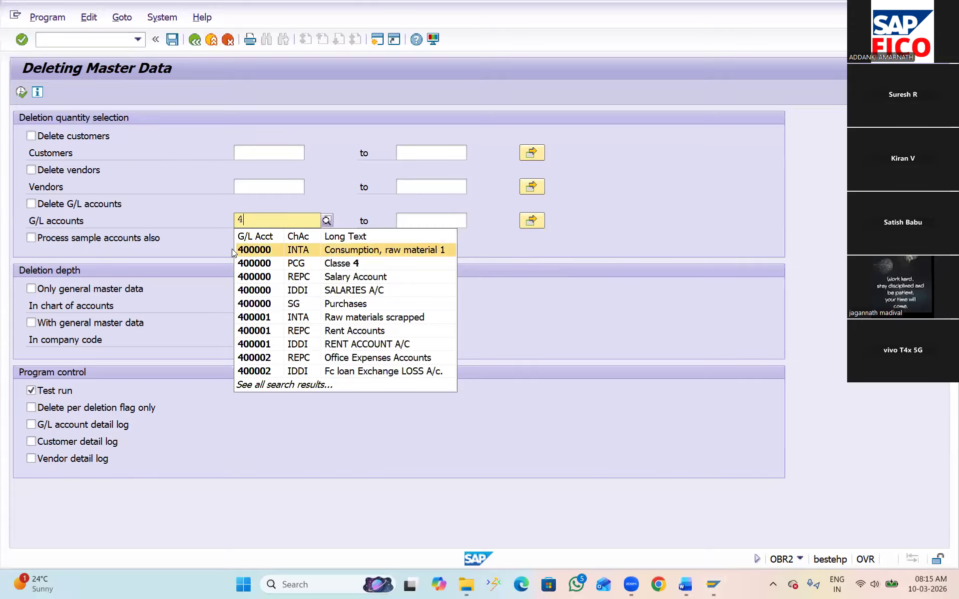
key("BackSpace")
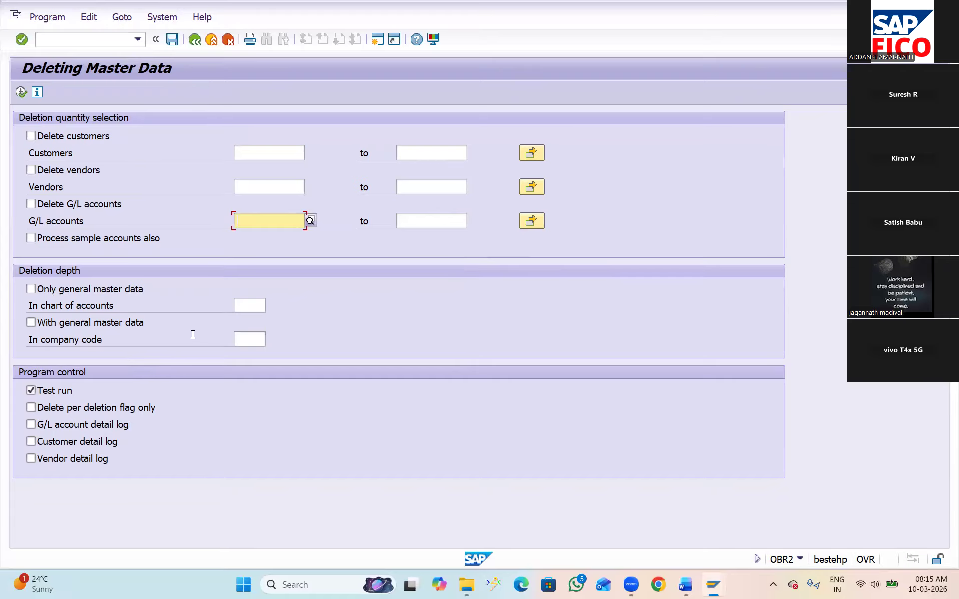
Set the deletion depth to company code BA11 with general master data, and enable deletion of G/L accounts
left_click(254, 341)
type("BA11")
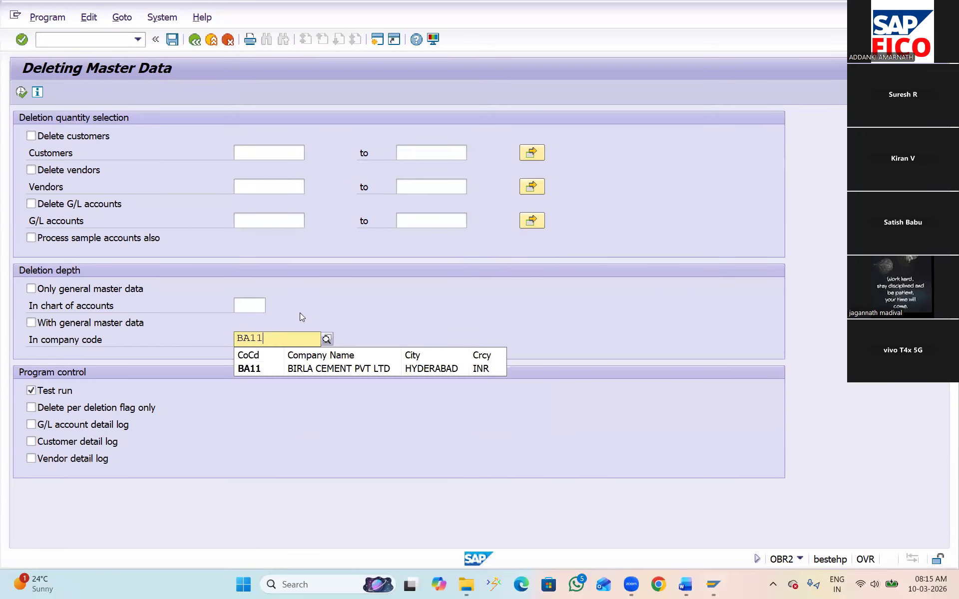
left_click(265, 367)
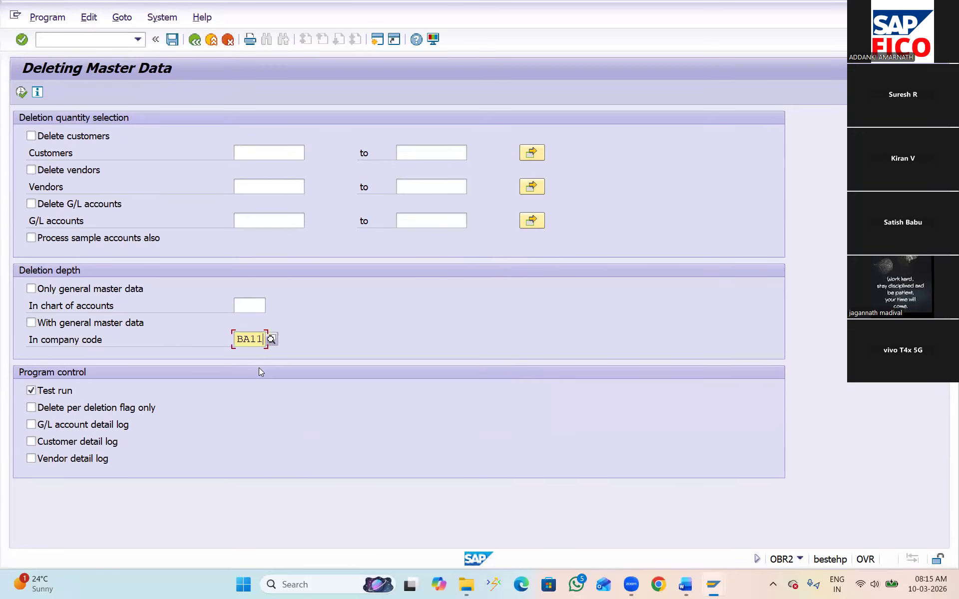
left_click(255, 219)
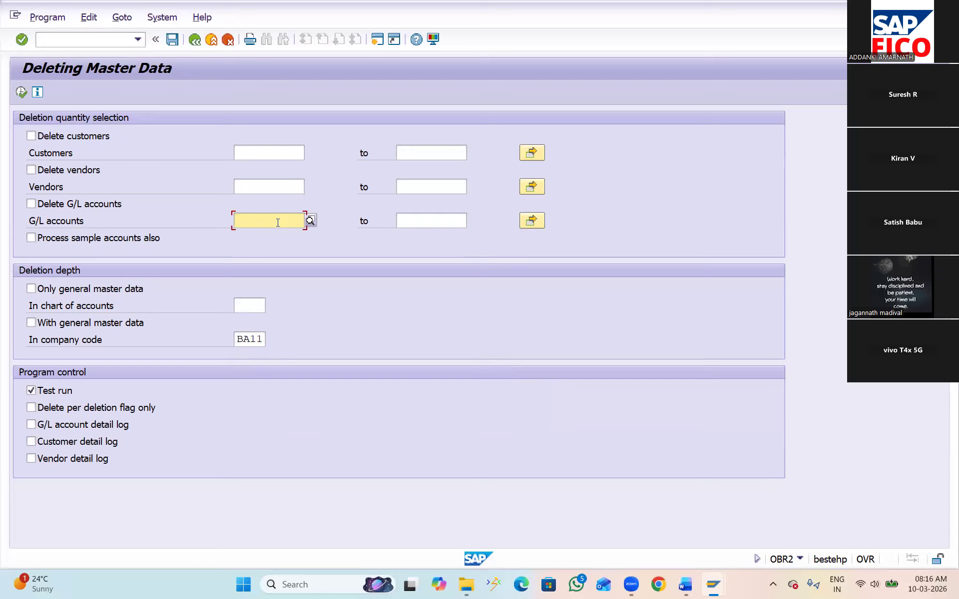
left_click(31, 323)
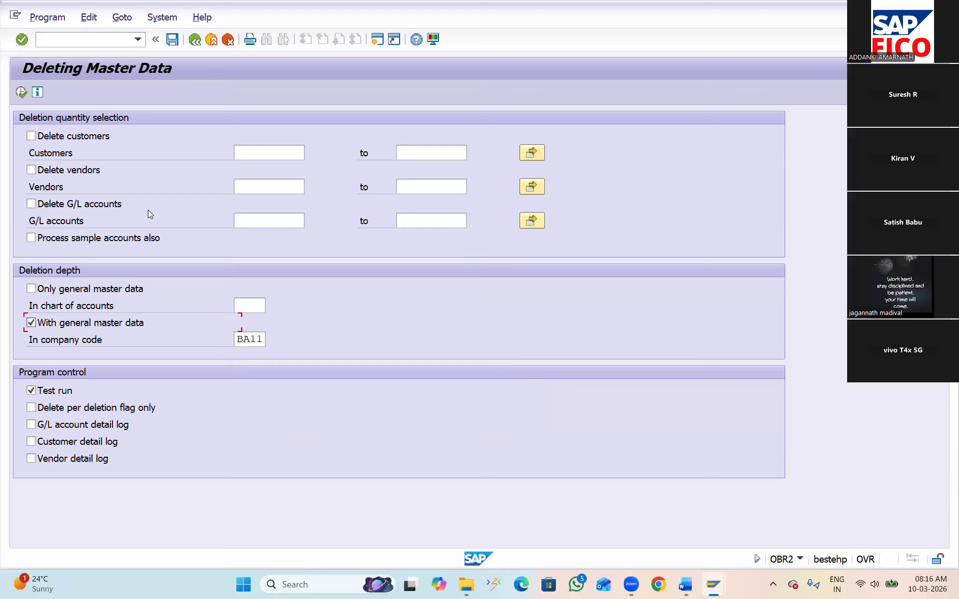
left_click(31, 204)
Look up the G/L accounts in chart of accounts BAOC and choose RENT A\C as the account to delete
left_click(266, 225)
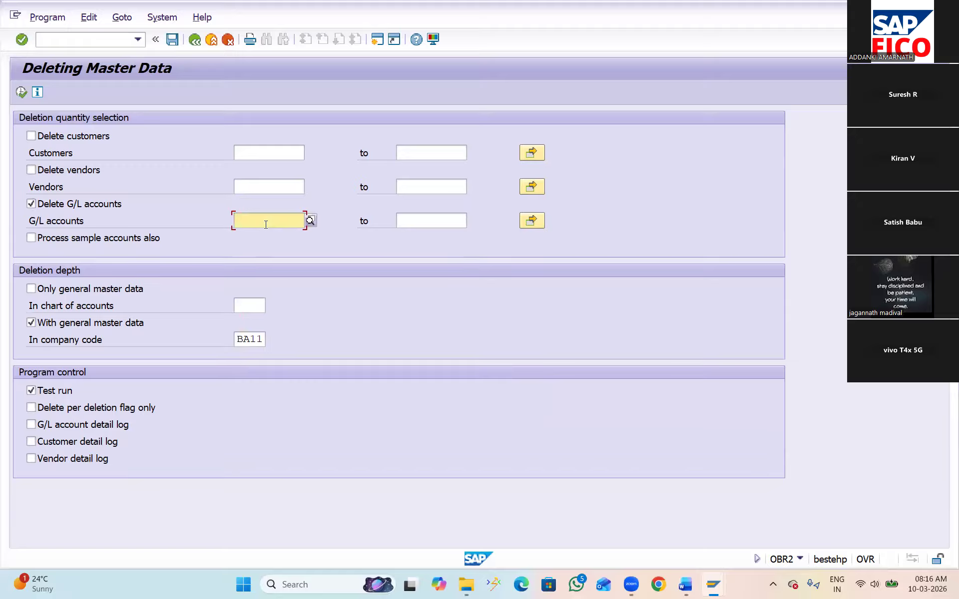
left_click(310, 221)
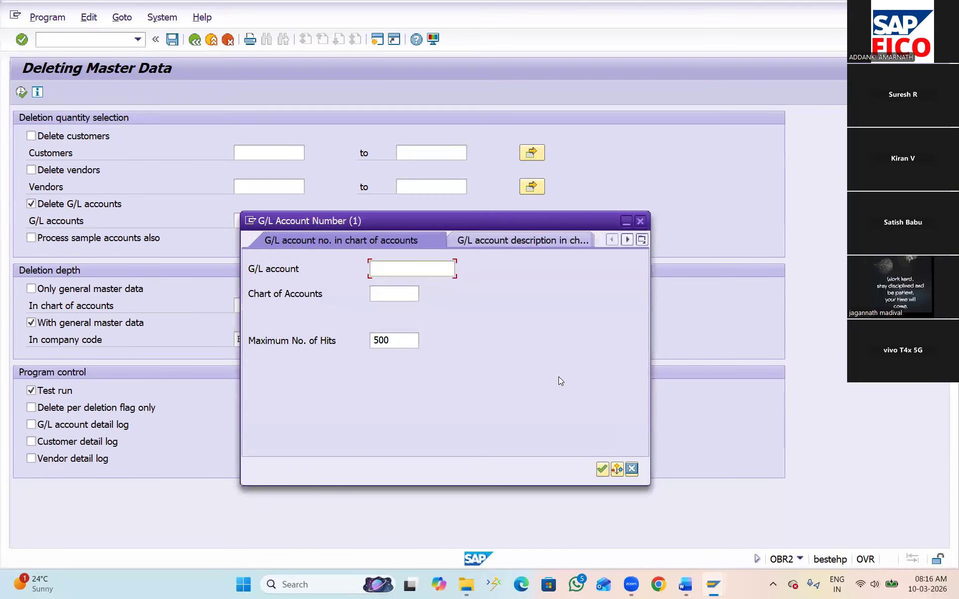
left_click(395, 294)
type("BAOC")
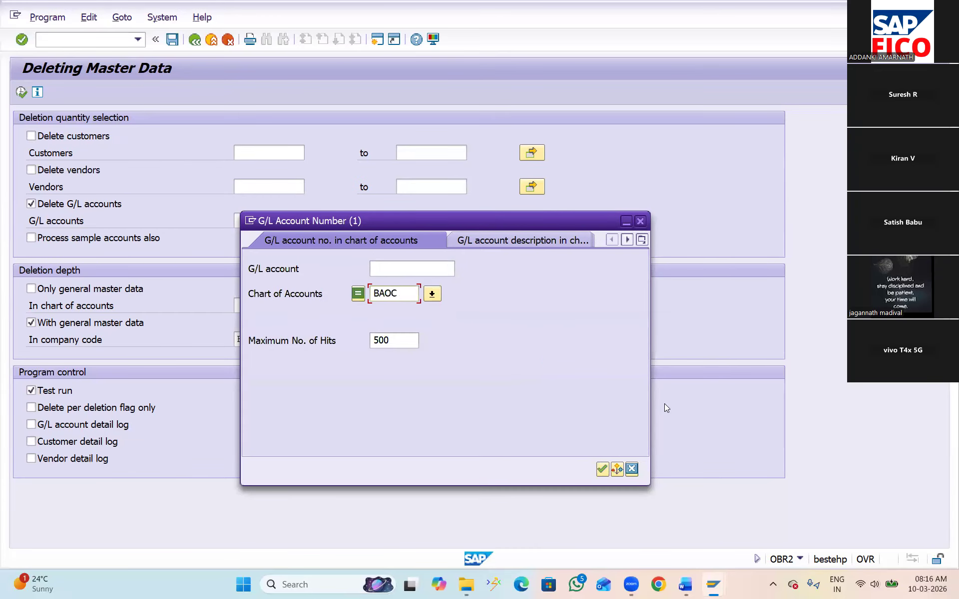
left_click(602, 469)
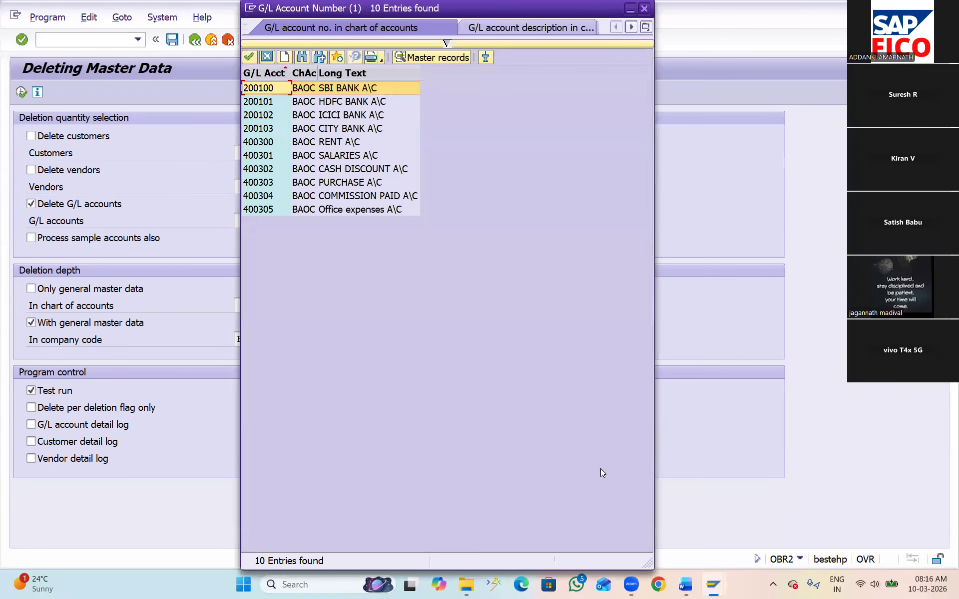
left_click(339, 141)
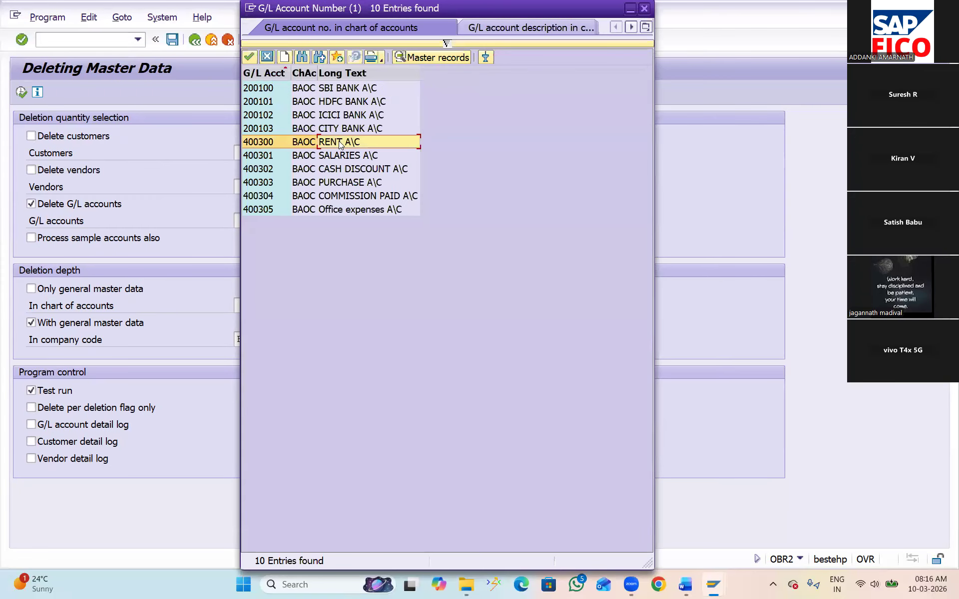
left_click(249, 58)
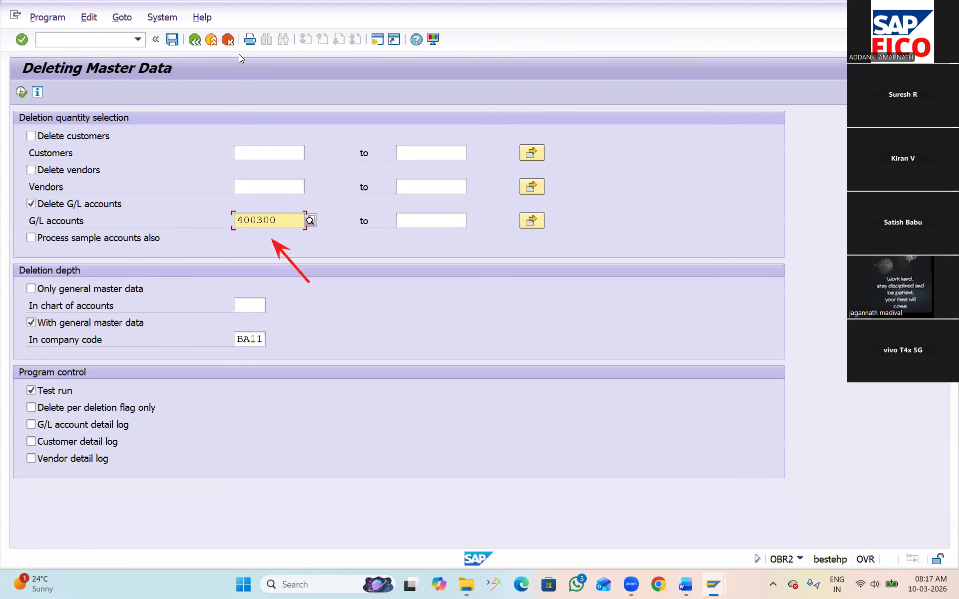
Execute the RENT A\C deletion as a test run, examine its log display, and return to the selection screen
left_click(21, 93)
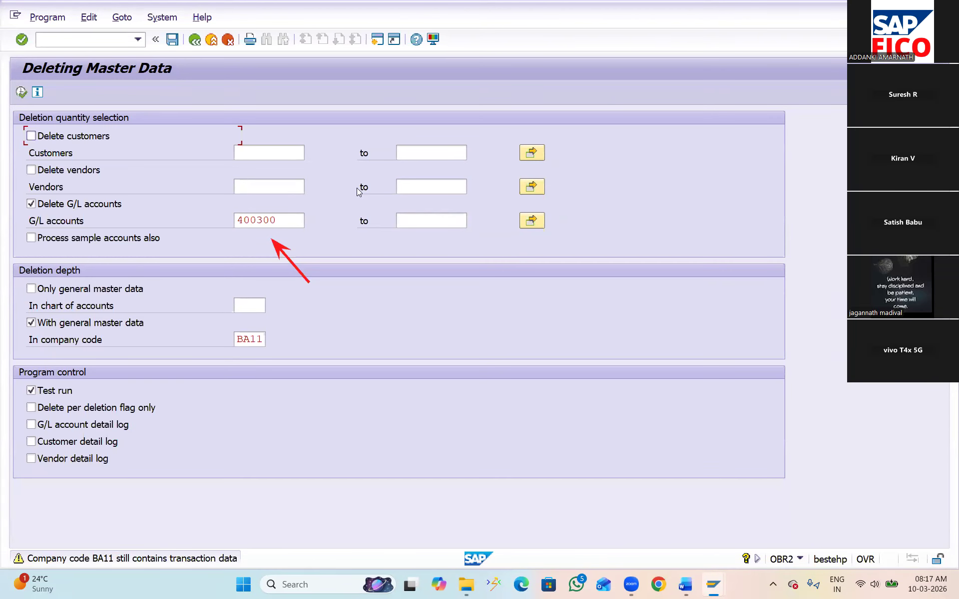
key("Return")
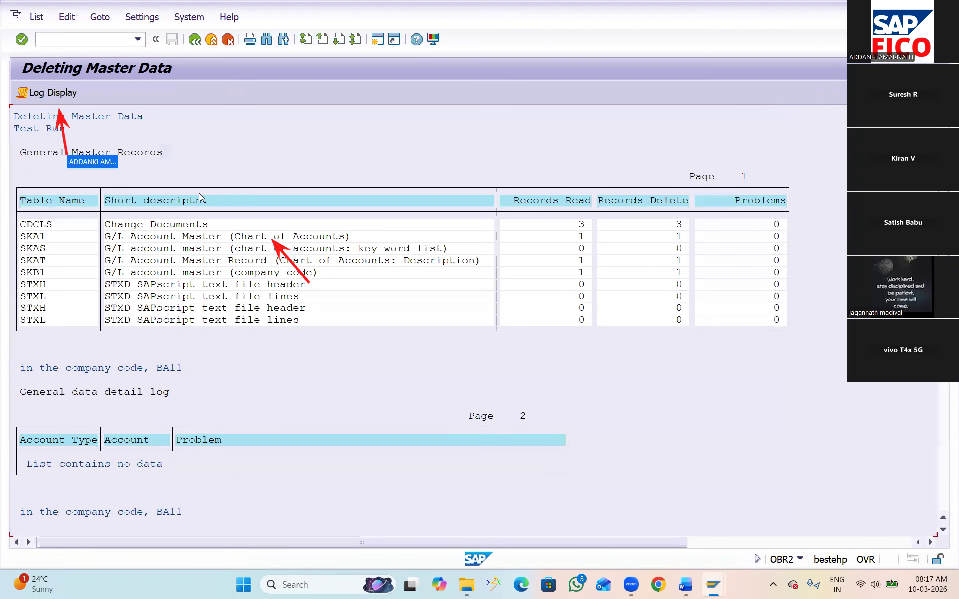
left_click(59, 93)
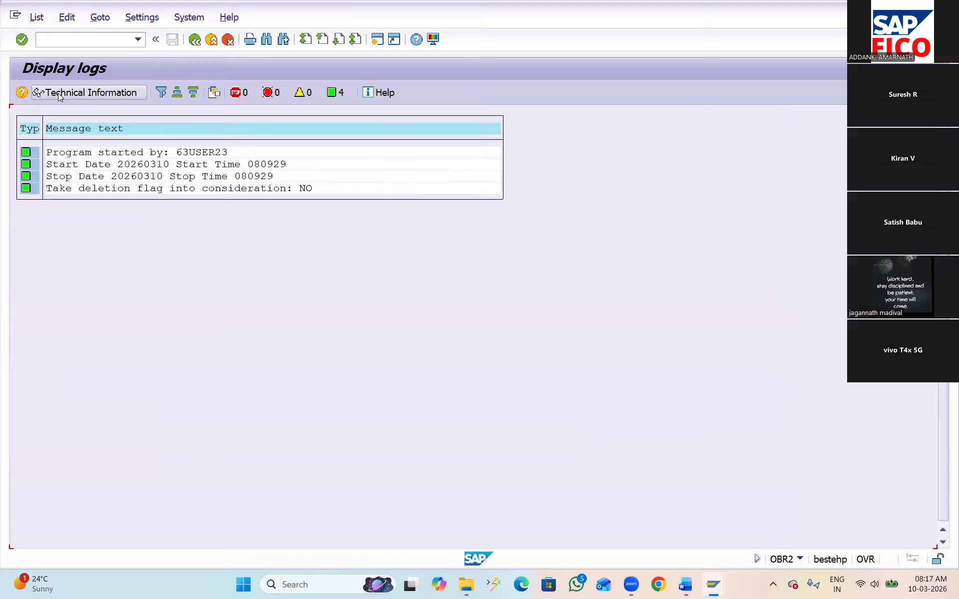
left_click(195, 41)
left_click(196, 40)
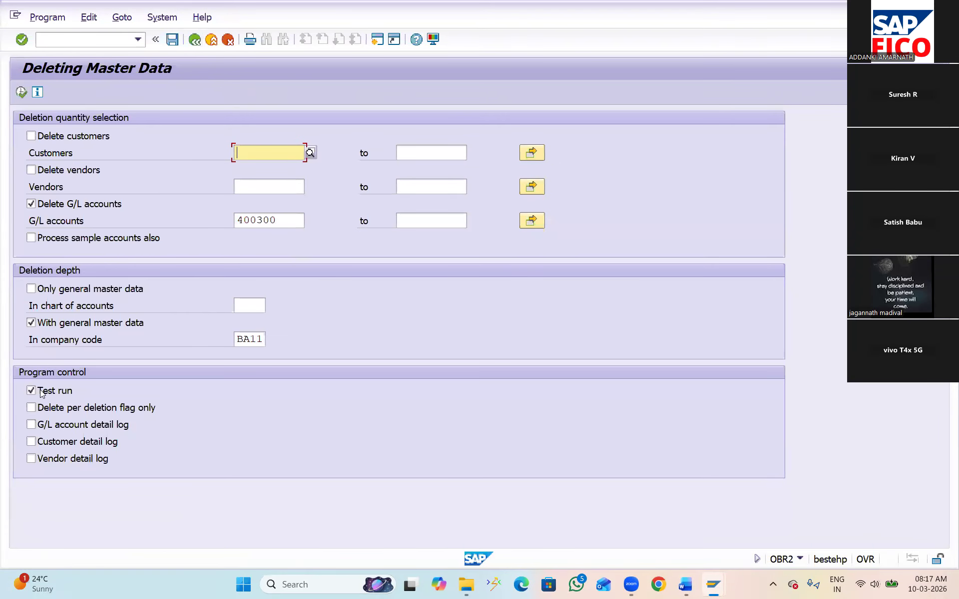
Try to delete the RENT A\C account for company code BA11 with the test run option disabled
left_click(31, 391)
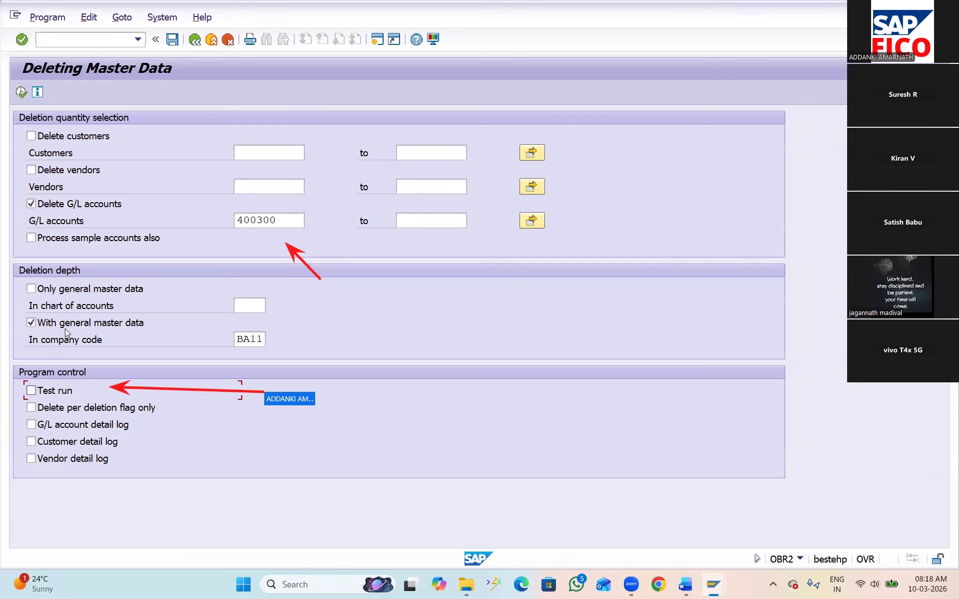
left_click(21, 92)
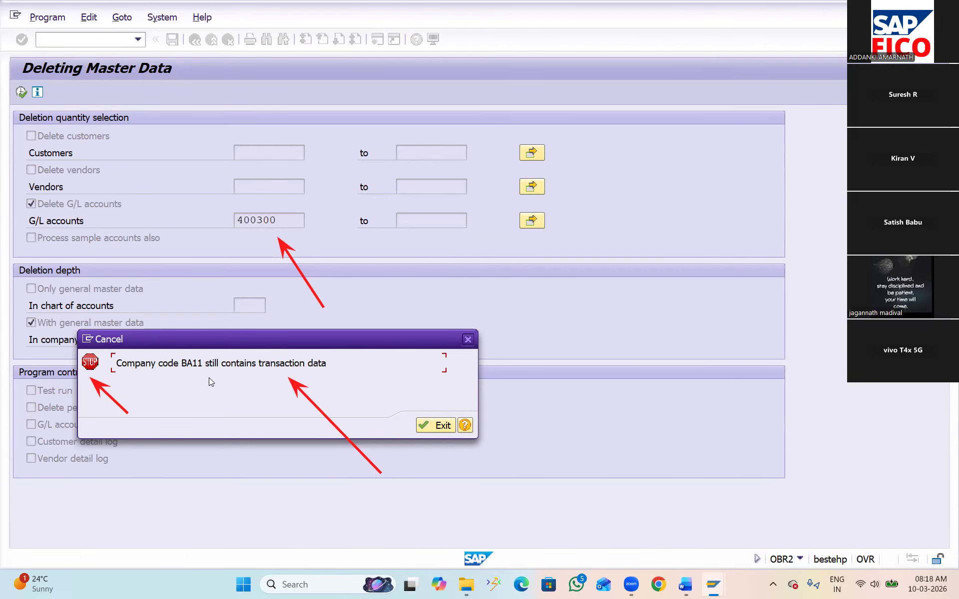
left_click(433, 427)
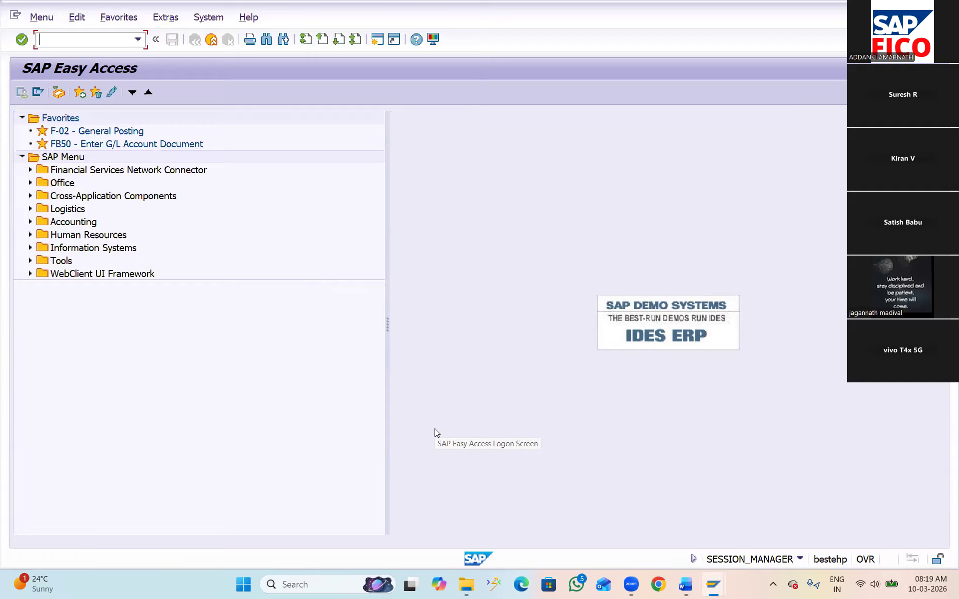
In transaction FS00, block the RENT A\C account for posting in the chart of accounts and save it
type("FS00")
key("Return")
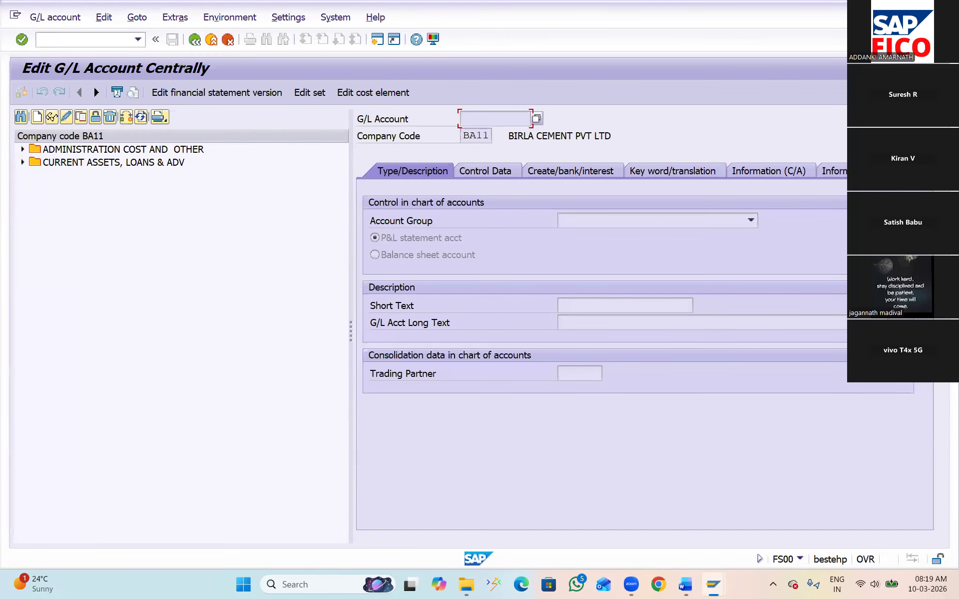
left_click(22, 150)
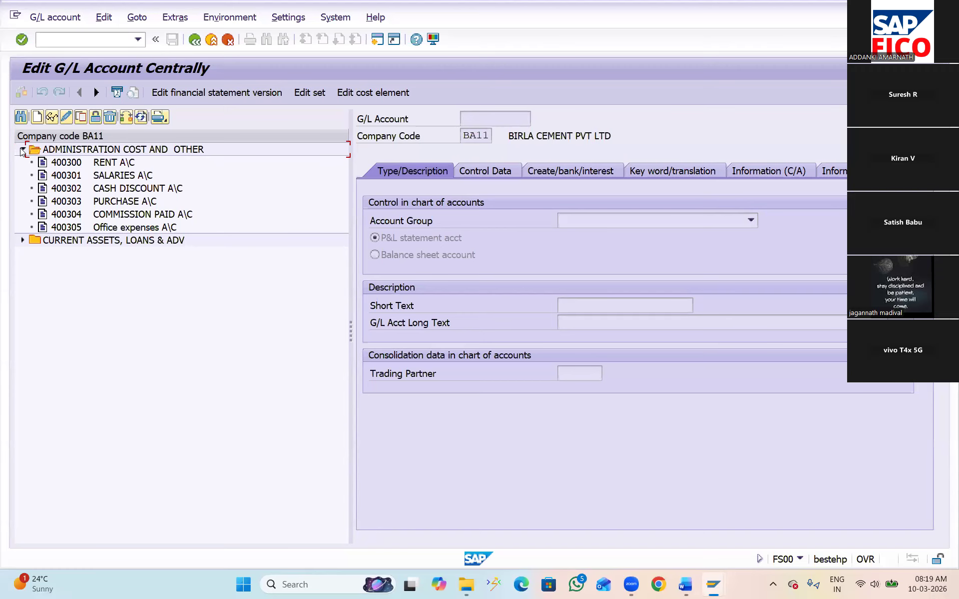
left_click(74, 163)
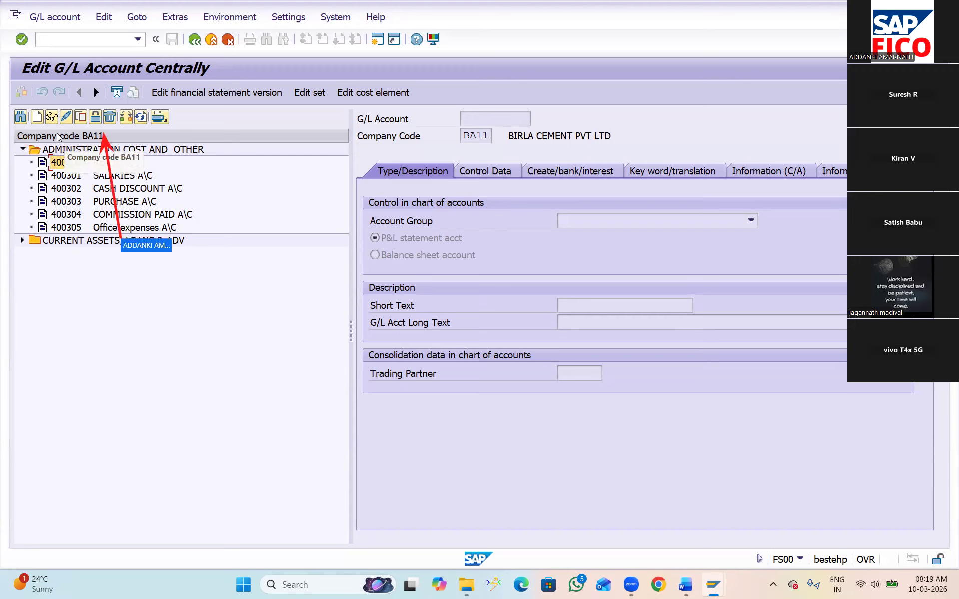
left_click(96, 119)
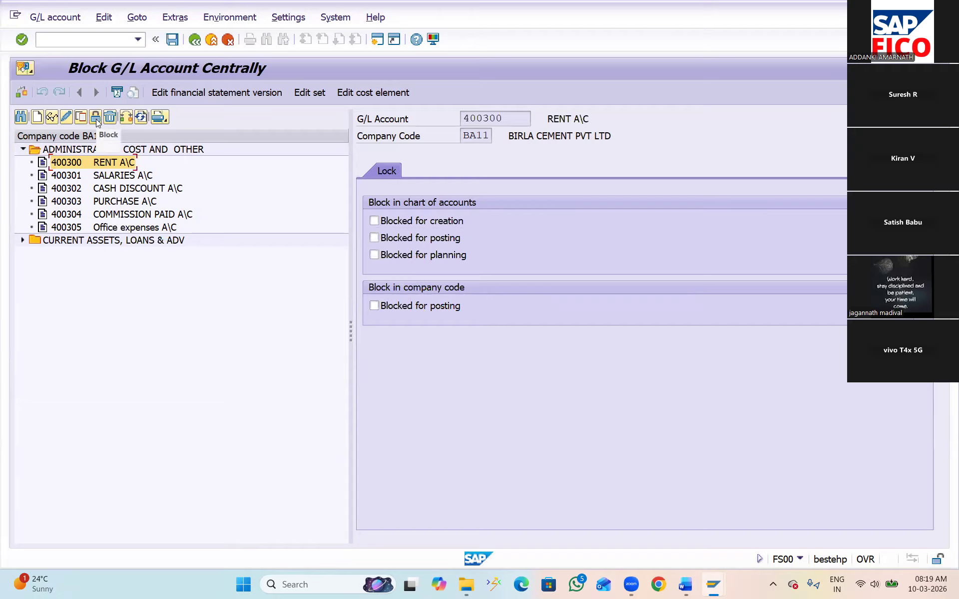
left_click(374, 239)
left_click(170, 42)
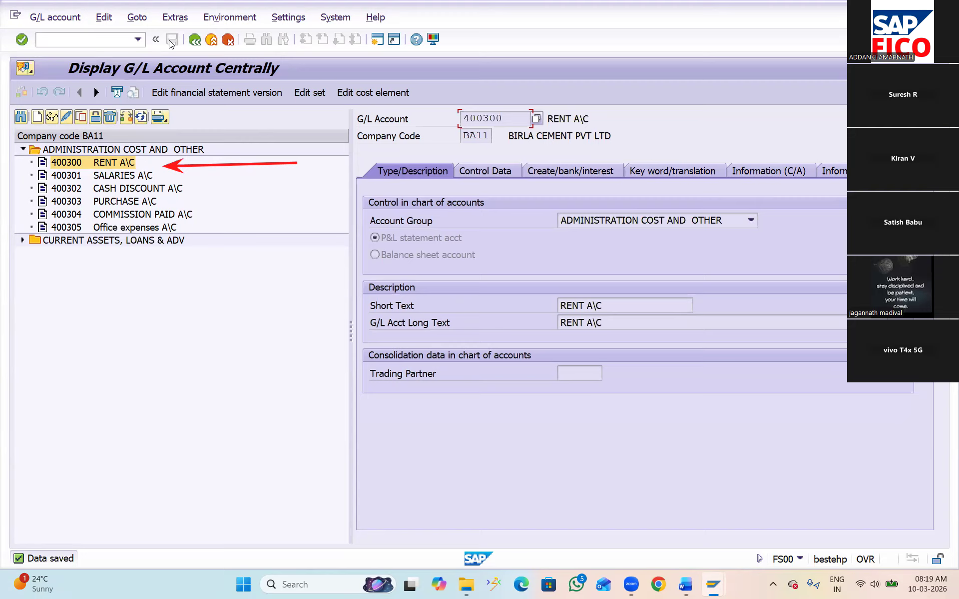
Start transaction FB50 from the current session and set the document date to 10.03.2026
left_click(92, 38)
type("/NFB50")
key("Return")
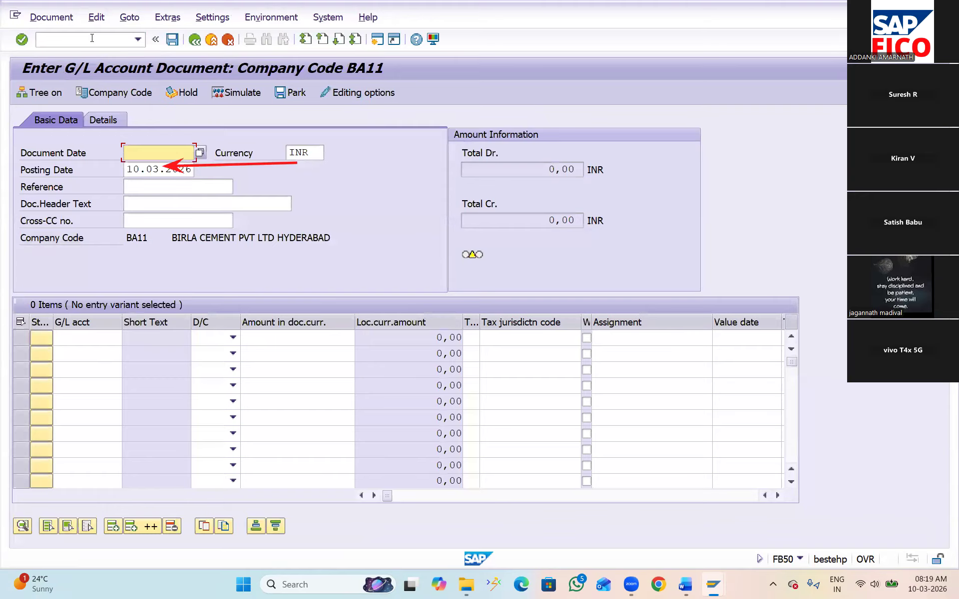
left_click(200, 152)
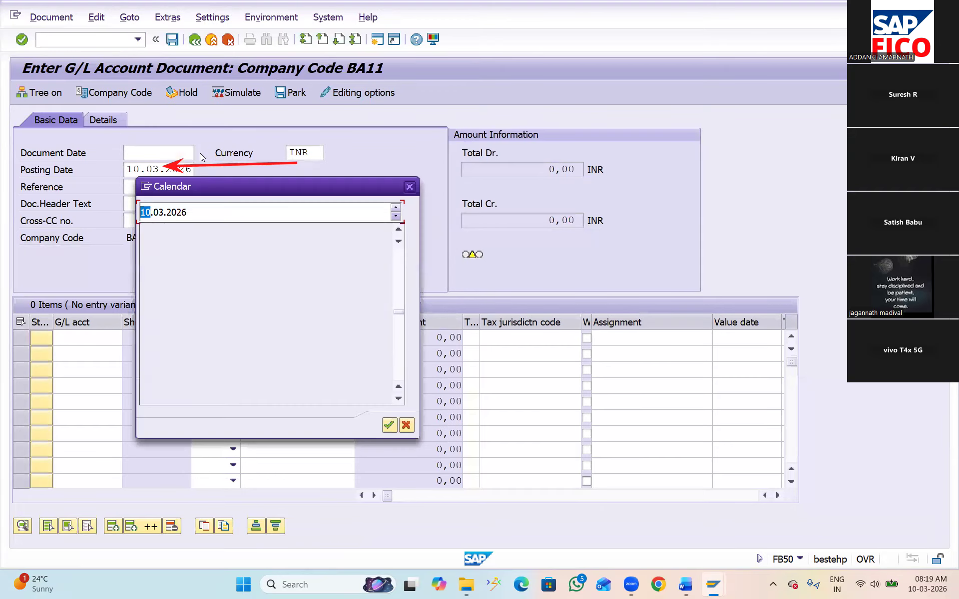
double_click(235, 322)
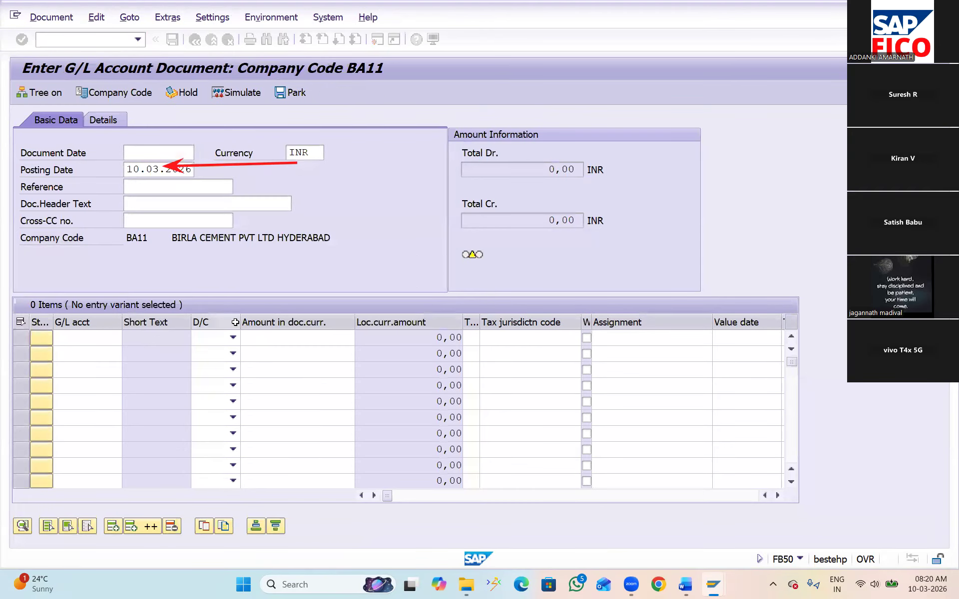
Enter the first line item as a debit of 10000 to the RENT A\C account of chart BAOC
left_click(121, 338)
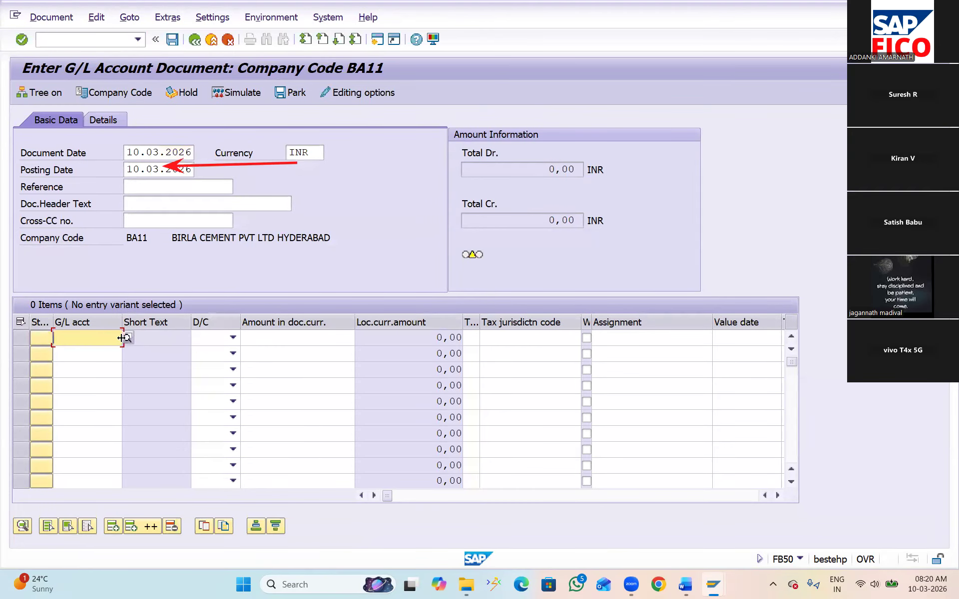
left_click(126, 338)
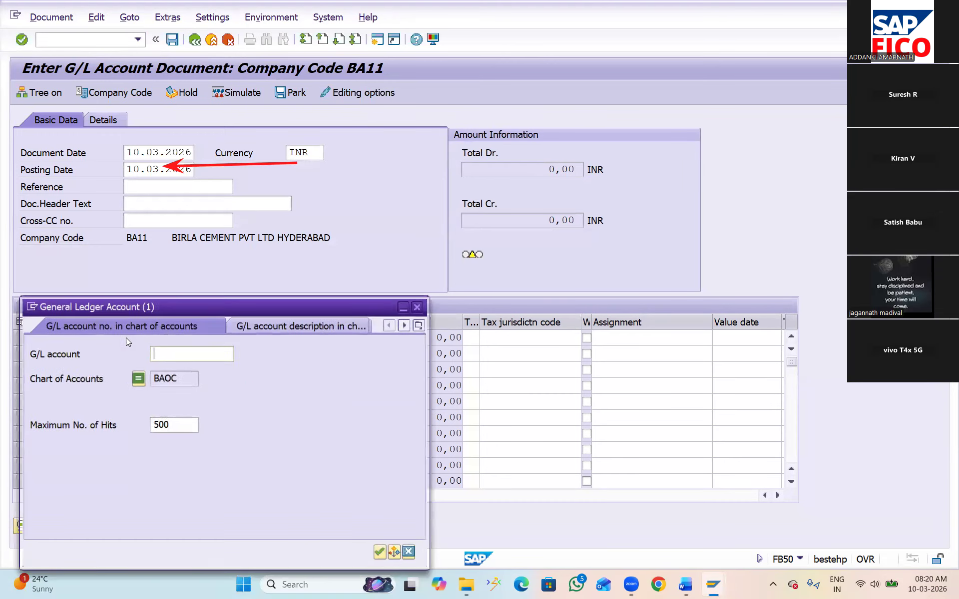
left_click(382, 553)
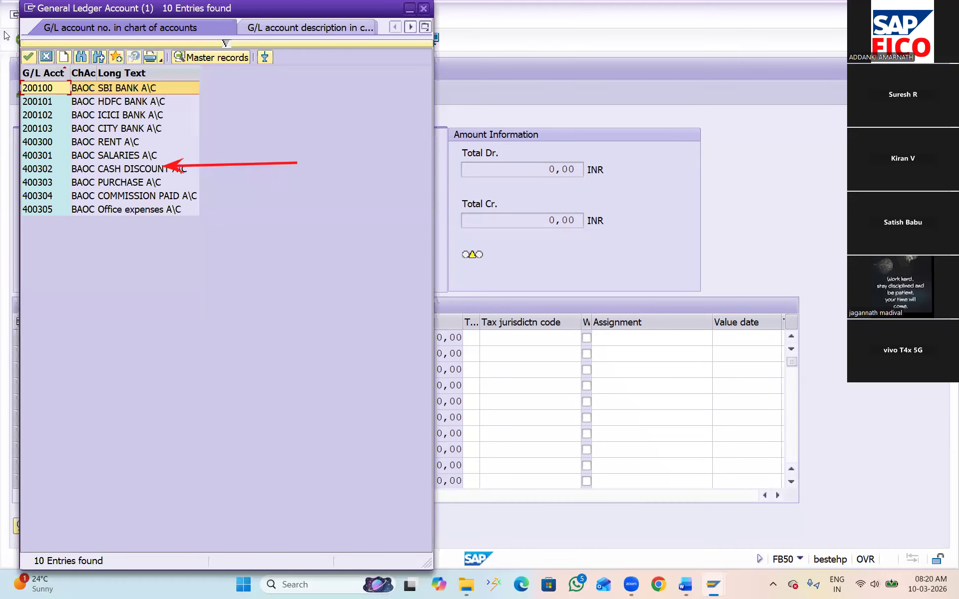
left_click(114, 142)
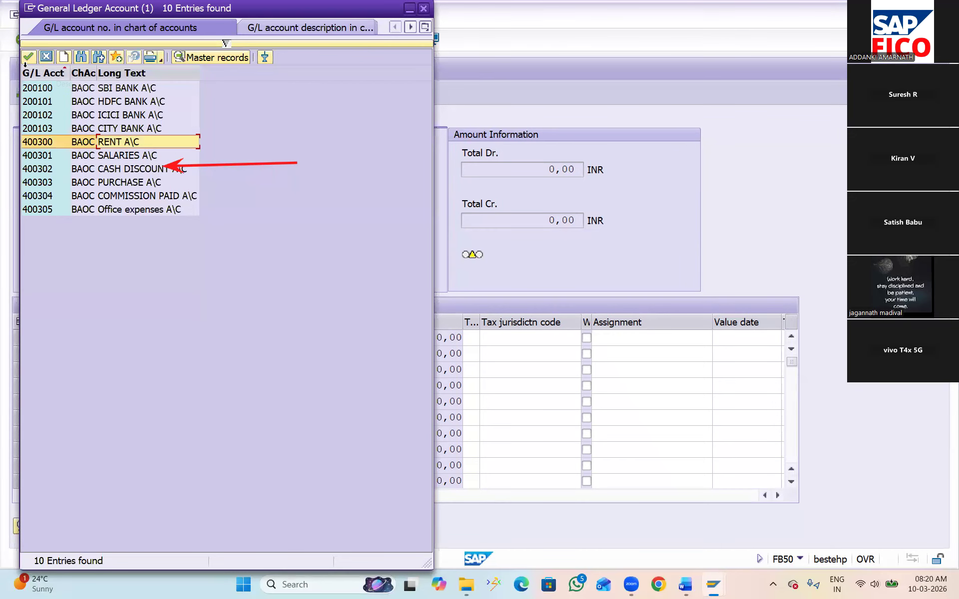
left_click(29, 57)
left_click(229, 336)
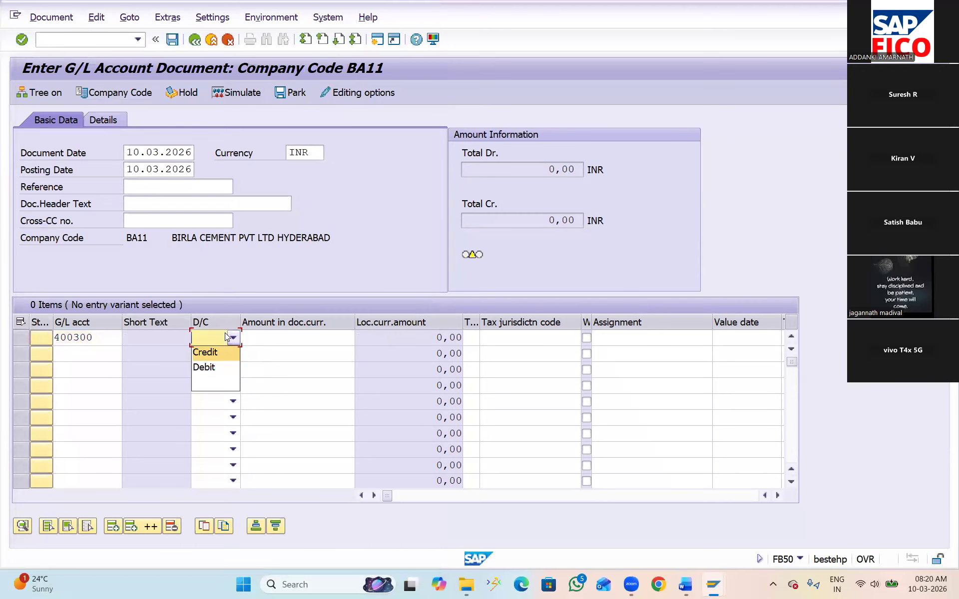
left_click(211, 368)
left_click(249, 334)
type("10000")
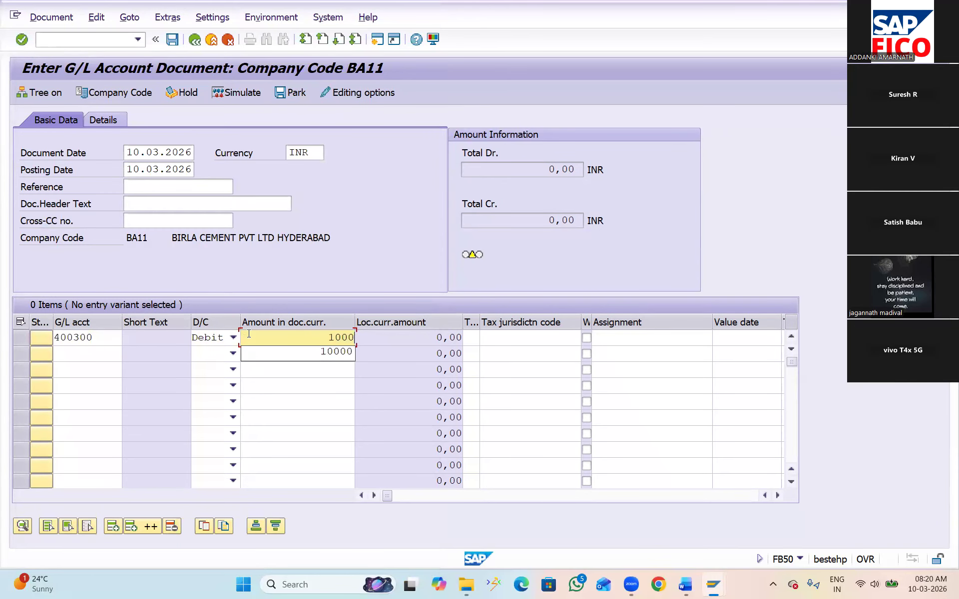
Enter the second line item as a credit of 10000 to the SBI BANK A\C account
left_click(67, 354)
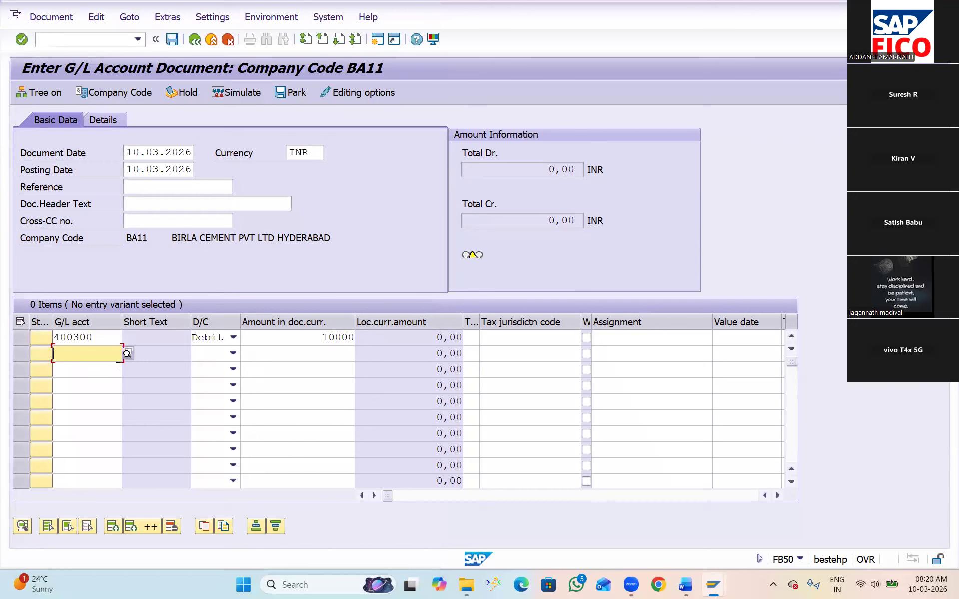
left_click(128, 354)
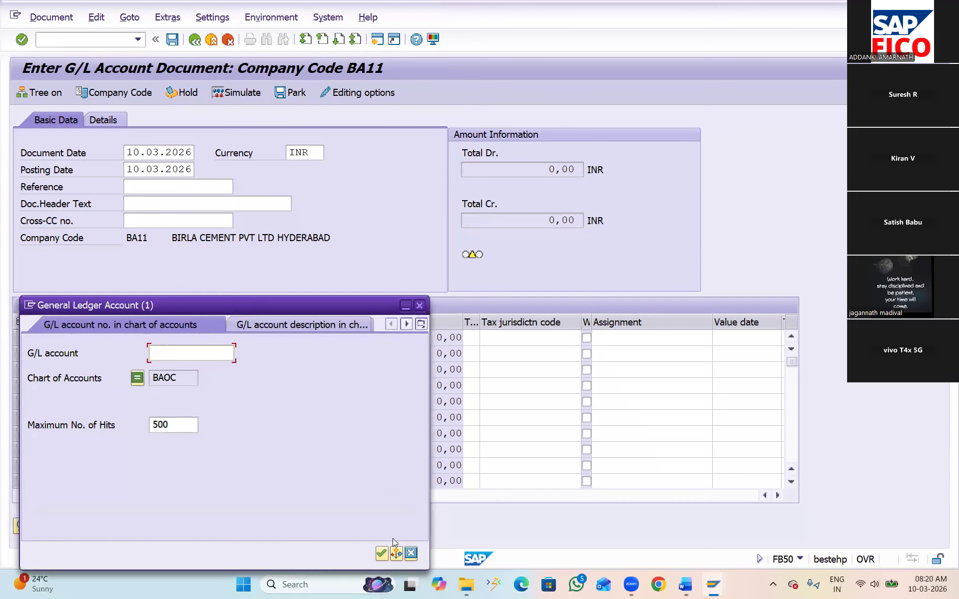
left_click(378, 551)
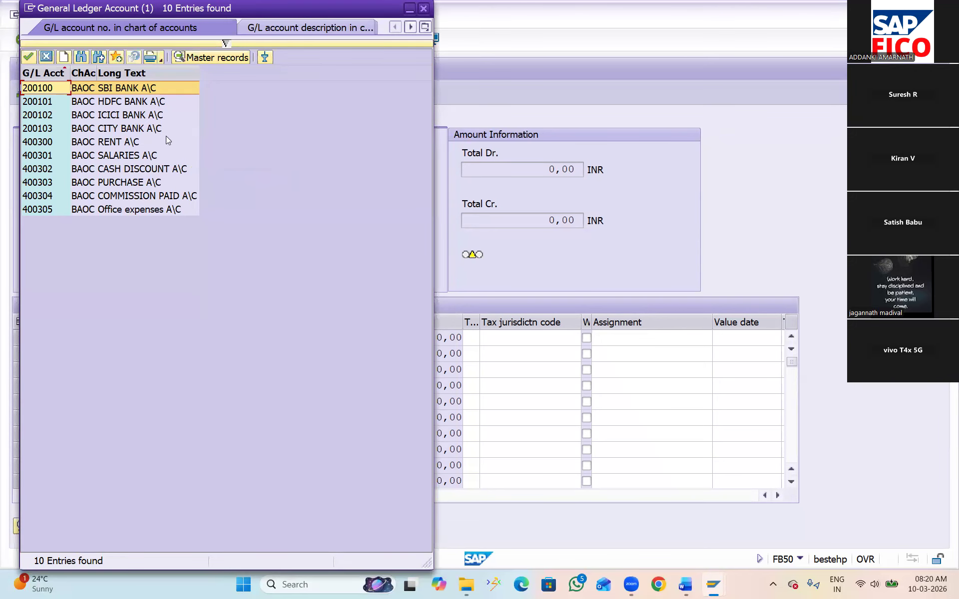
left_click(28, 57)
left_click(233, 353)
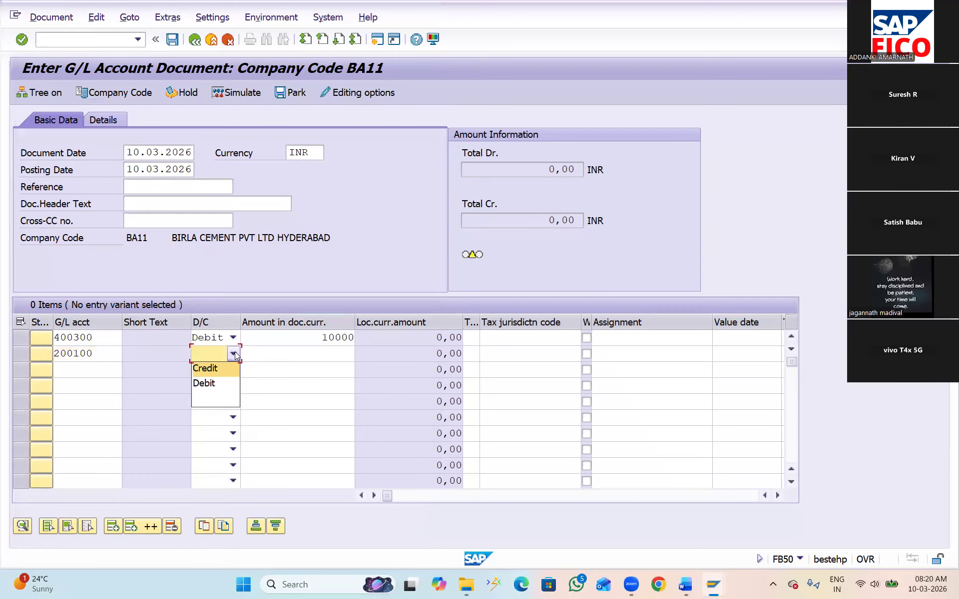
left_click(228, 369)
left_click(299, 357)
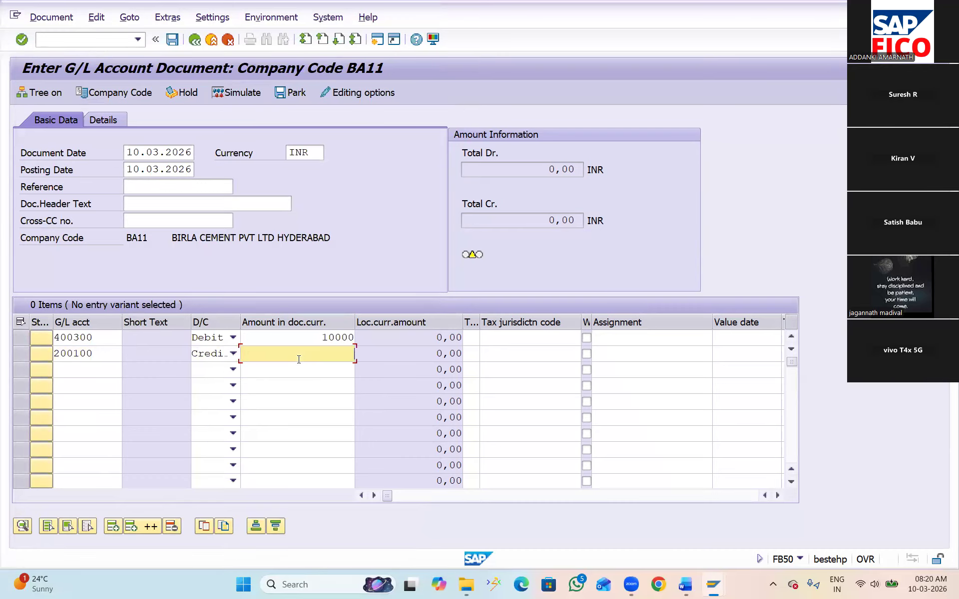
type("10000")
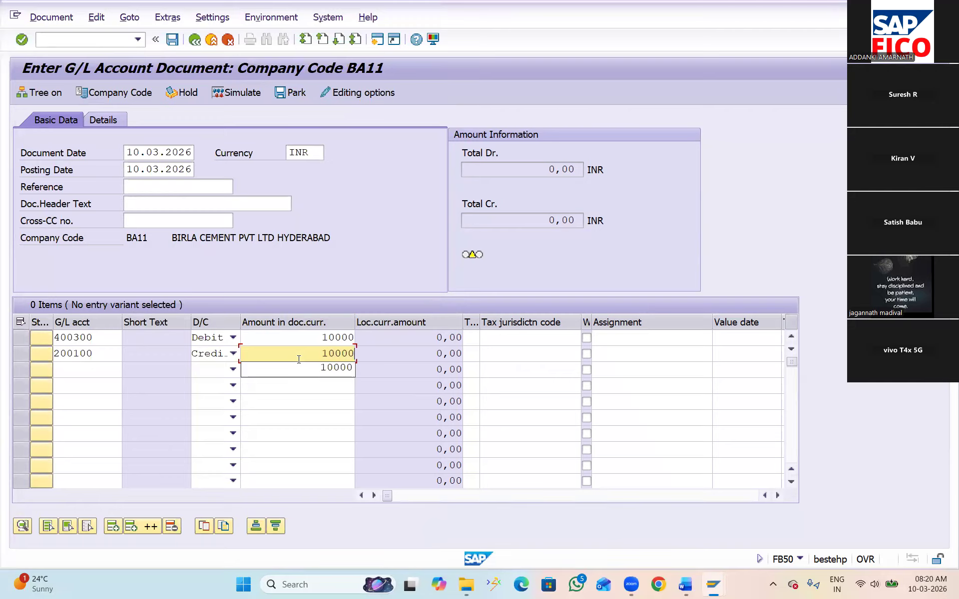
Validate the entered line items to test posting to the blocked RENT A\C account
left_click(287, 386)
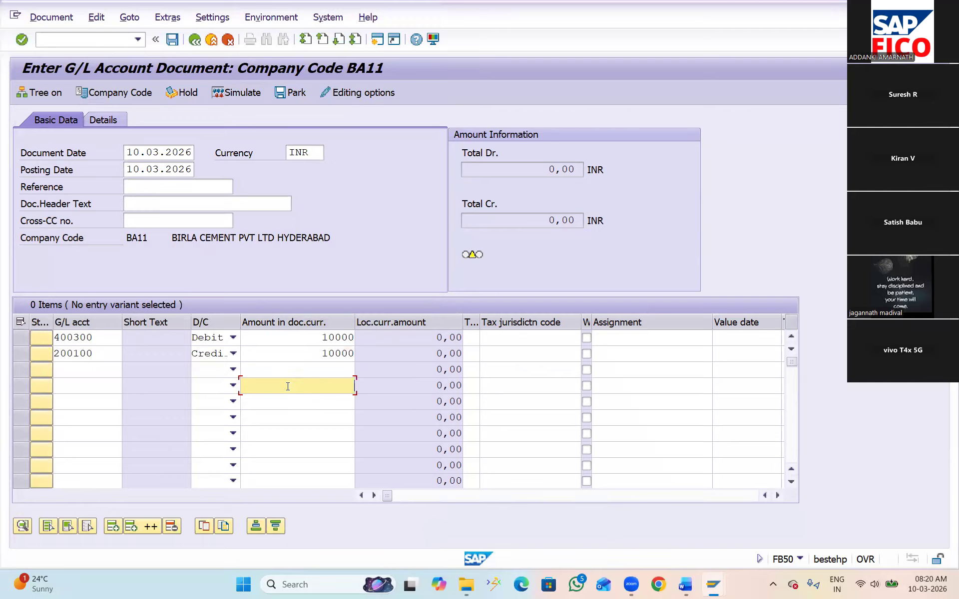
left_click(297, 349)
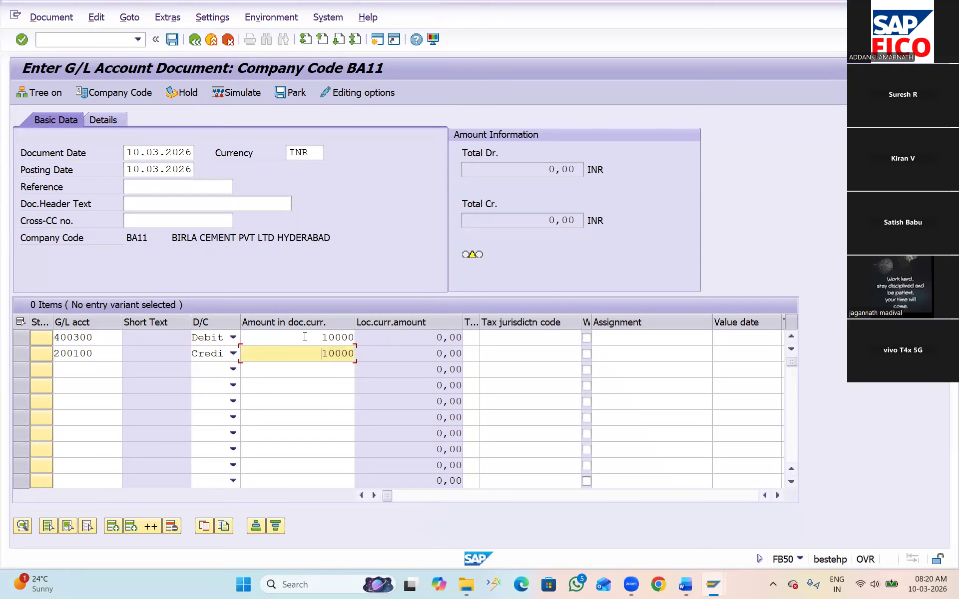
left_click(305, 337)
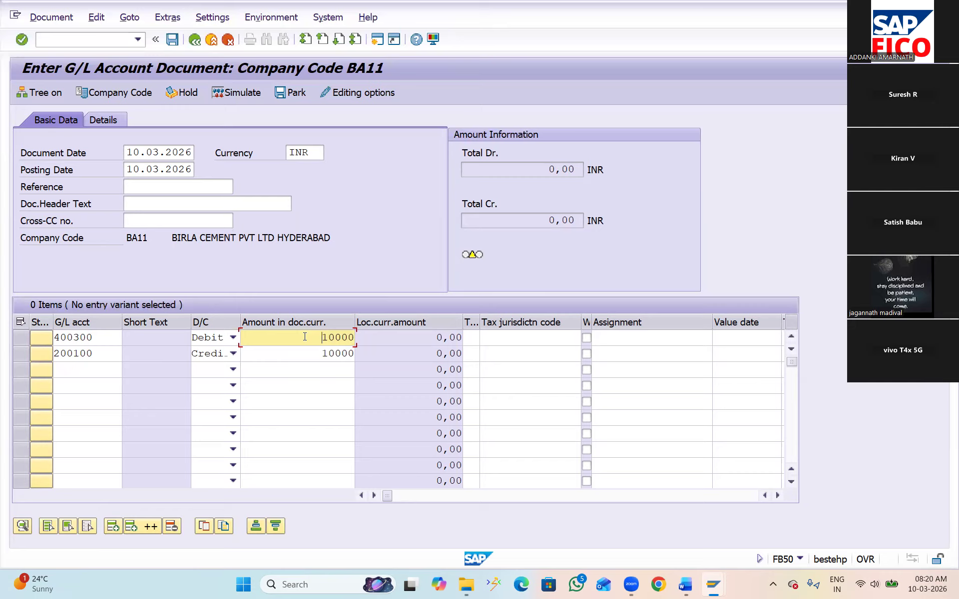
key("Return")
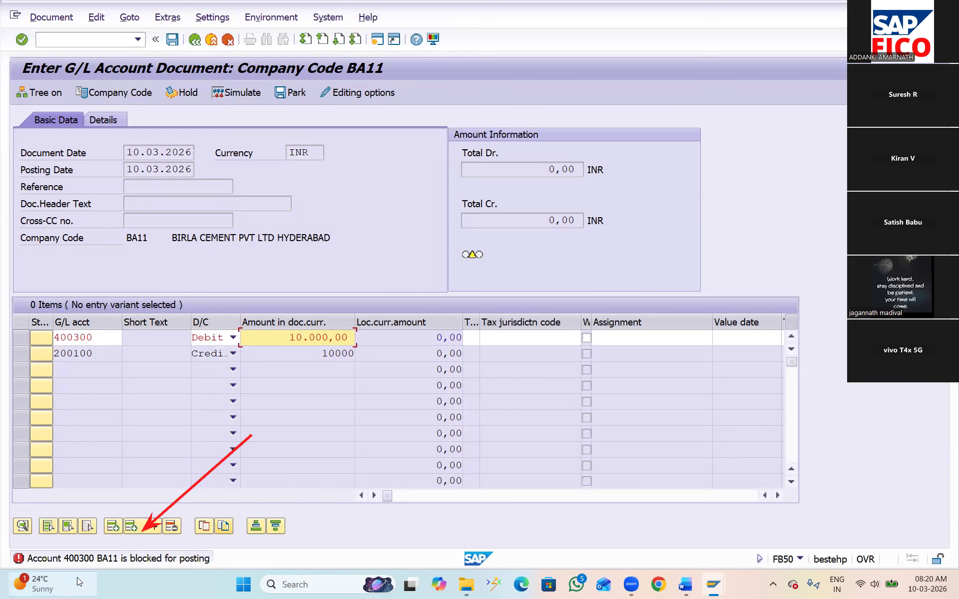
mouse_move(80, 580)
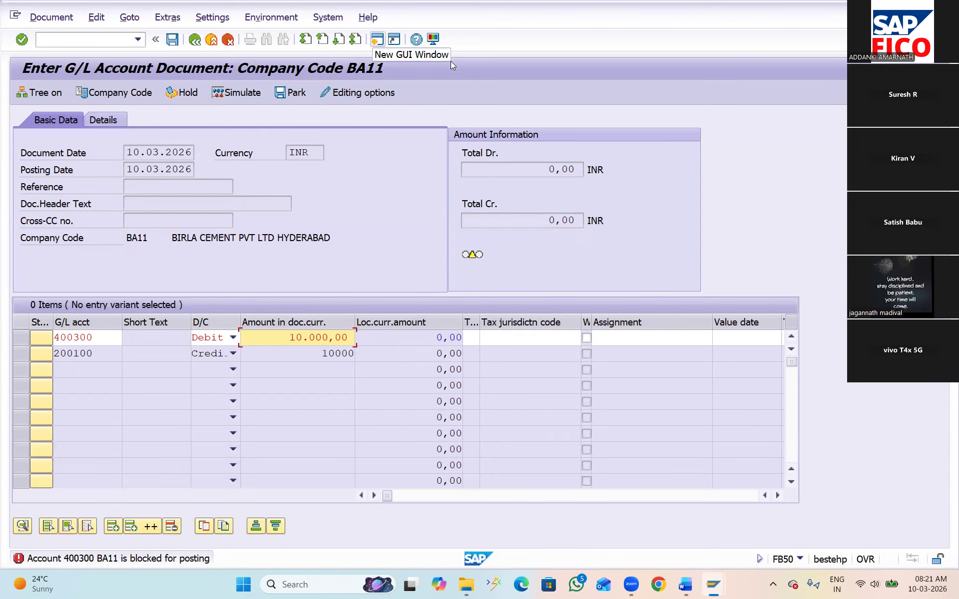
Open an additional session and start transaction FS00 for central G/L account editing
left_click(377, 39)
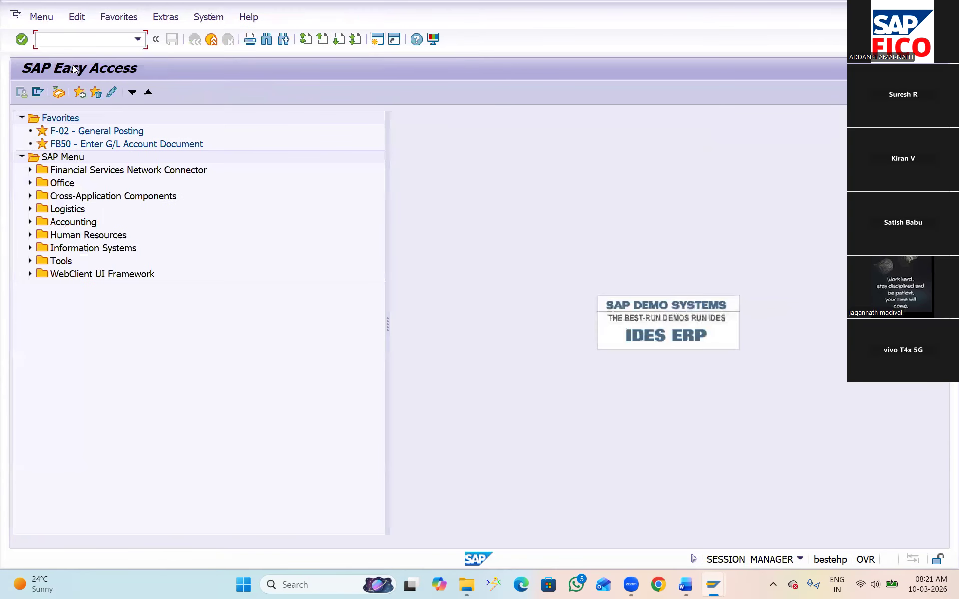
type("FS00")
key("Return")
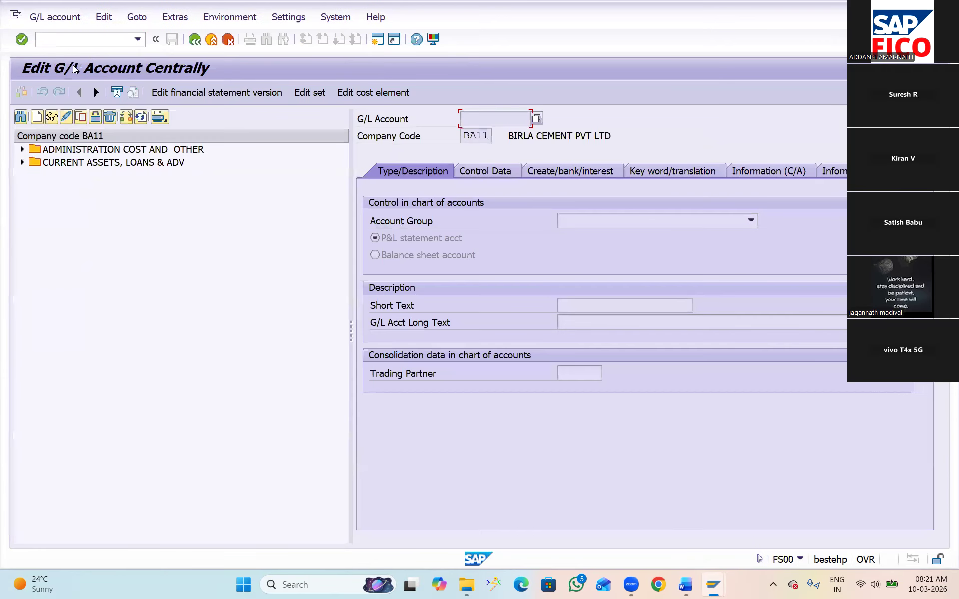
Remove the chart-of-accounts posting block from RENT A\C under ADMINISTRATION COST AND OTHER and save the account
left_click(23, 149)
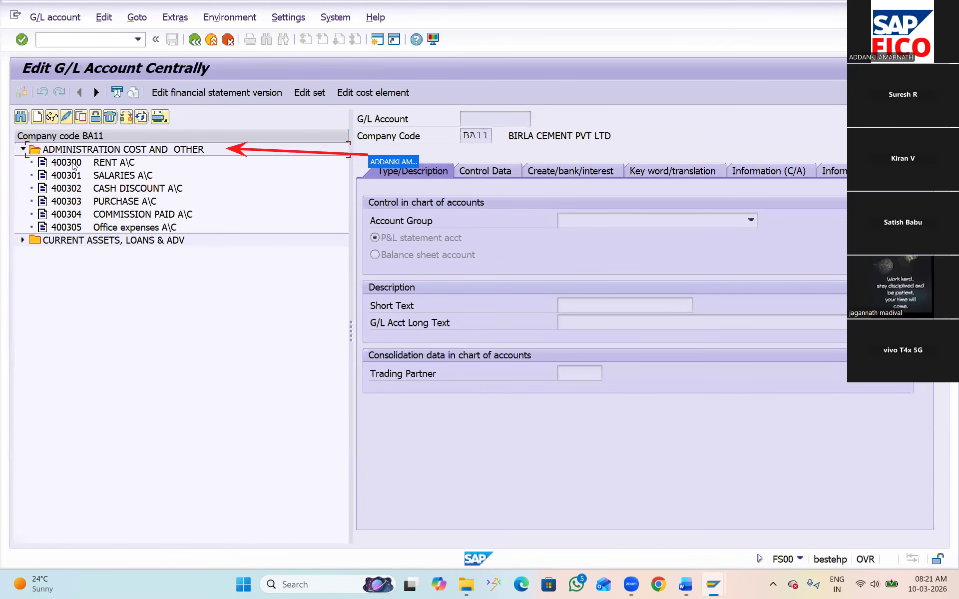
left_click(73, 164)
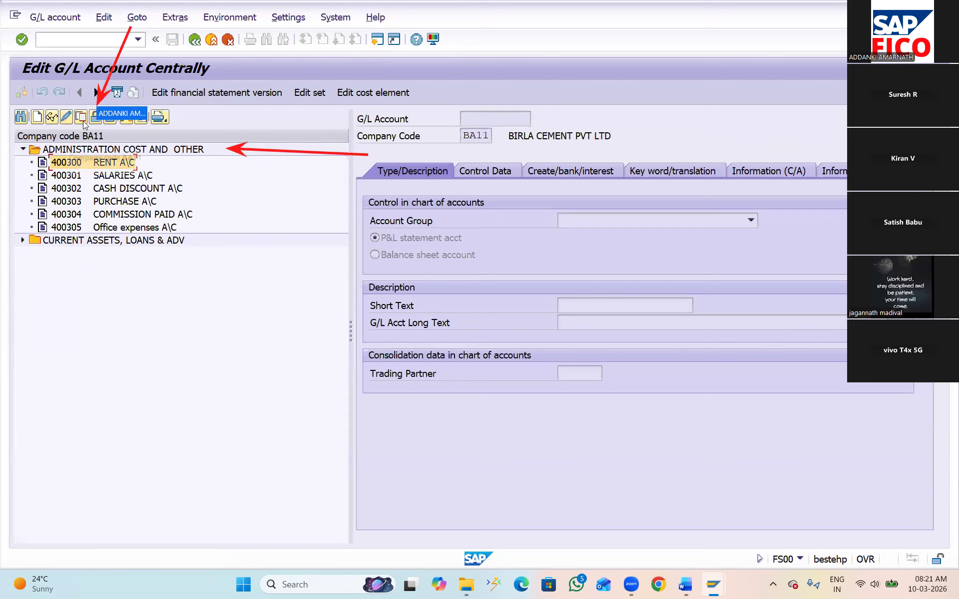
left_click(96, 117)
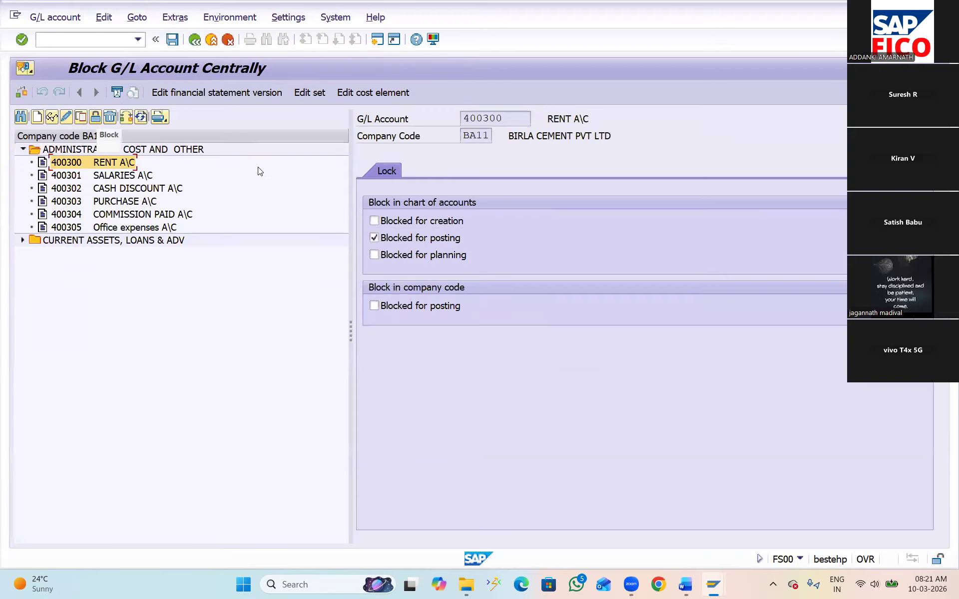
left_click(376, 238)
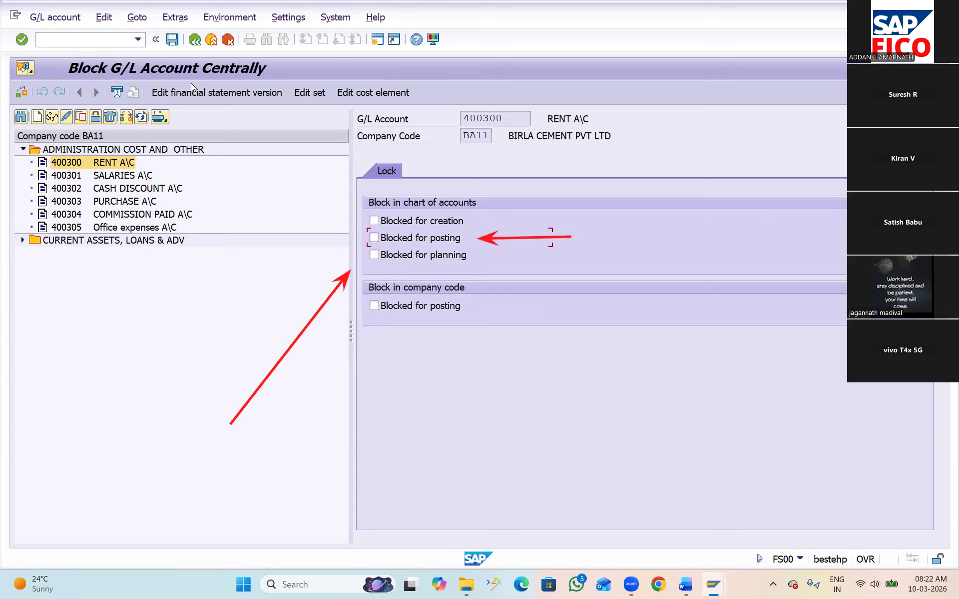
left_click(173, 43)
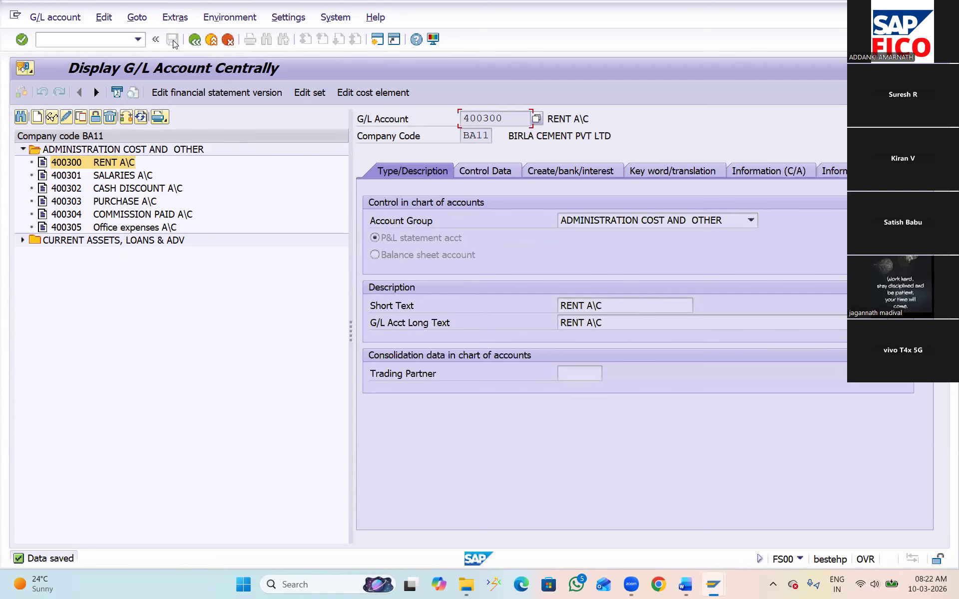
Return to the FB50 session, restart FB50 with a fresh document and set the document date to 10.03.2026
key("alt+Tab")
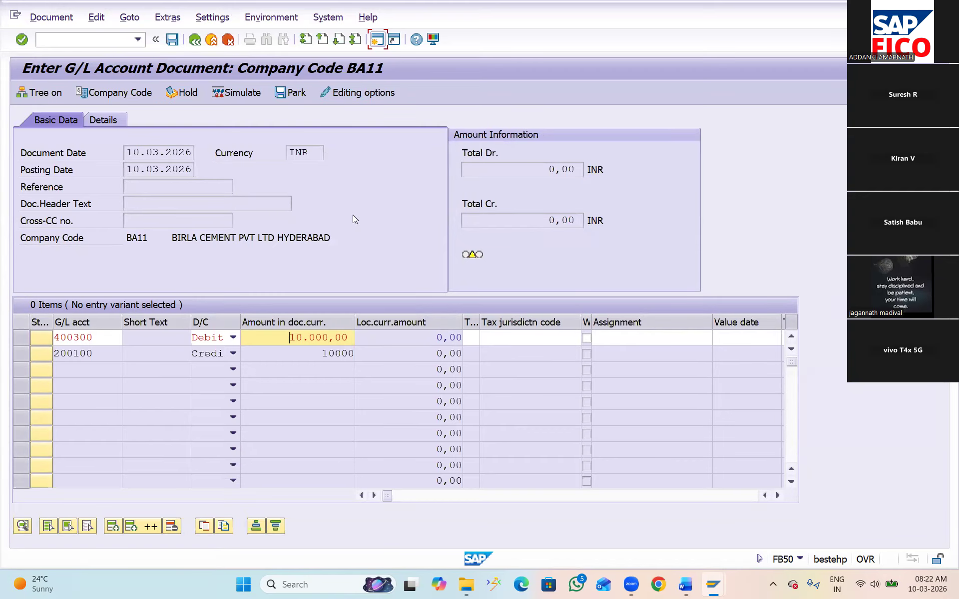
key("Return")
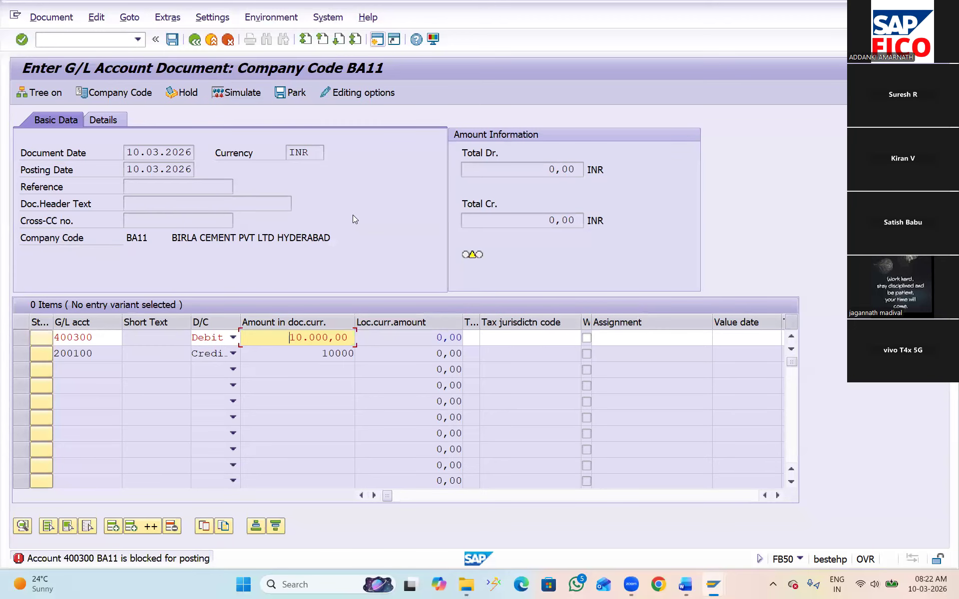
left_click(78, 38)
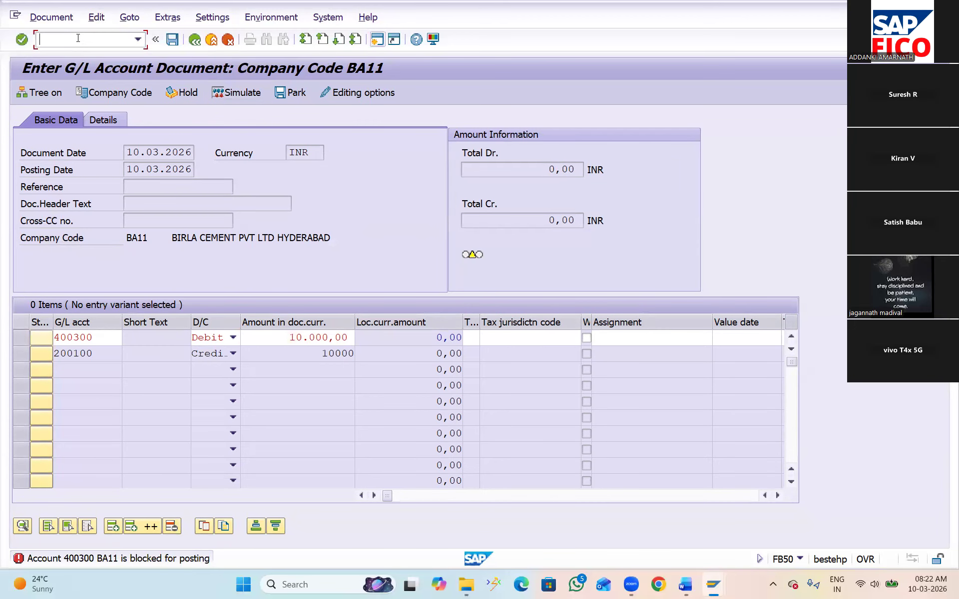
type("/NFB50")
key("Return")
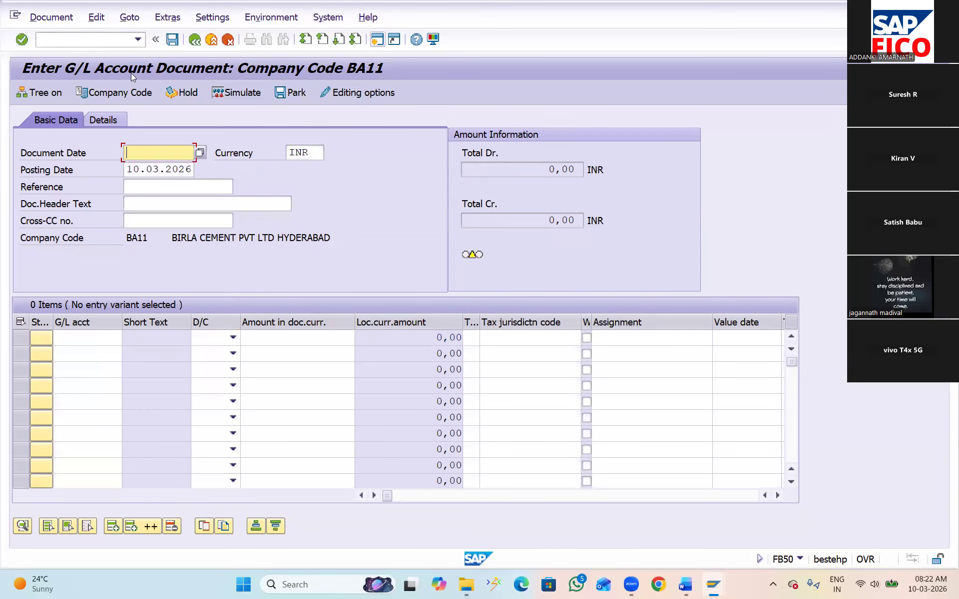
left_click(199, 152)
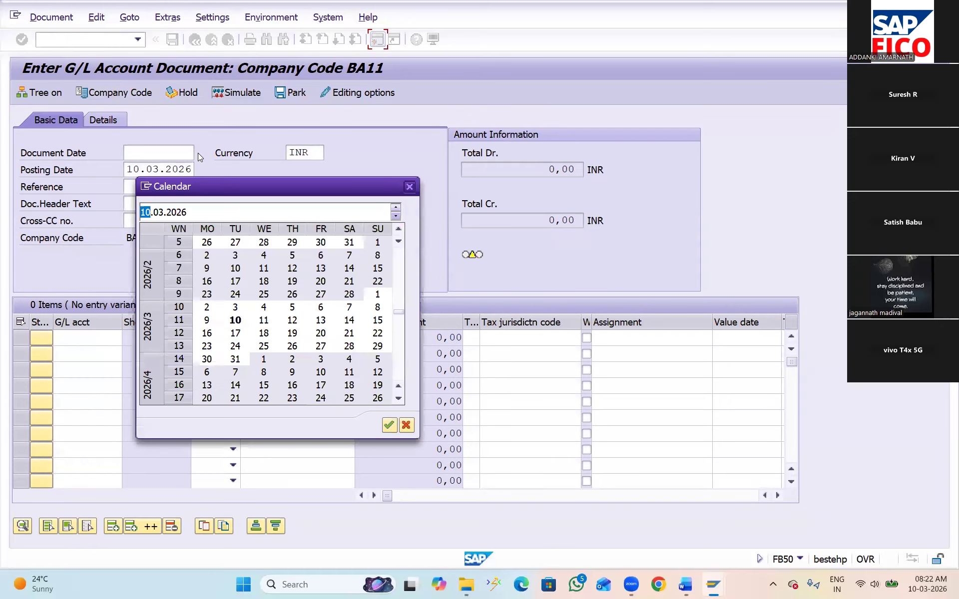
double_click(236, 319)
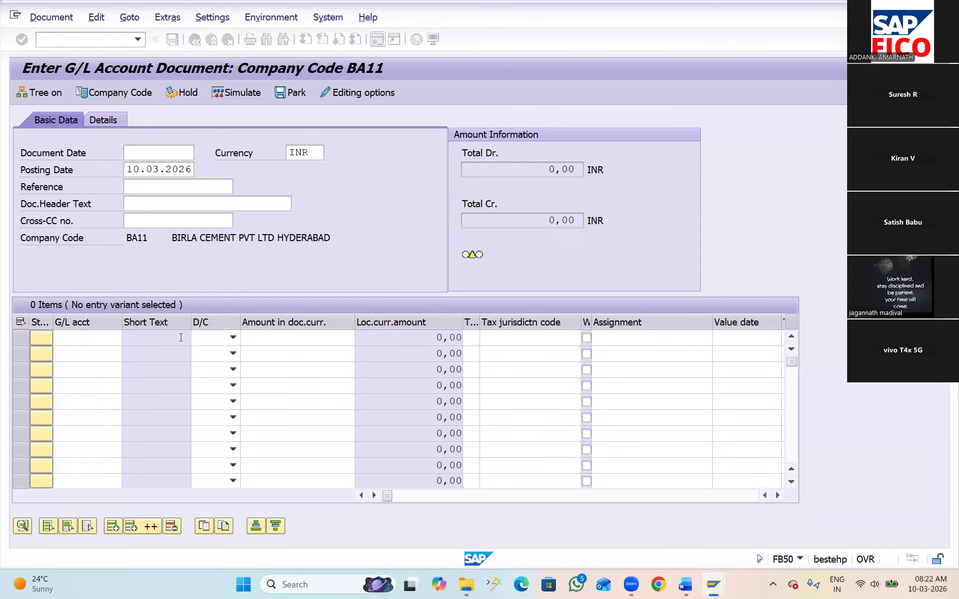
Fill the first line item of the fresh document with RENT A\C as a debit of 10000
left_click(120, 338)
left_click(129, 338)
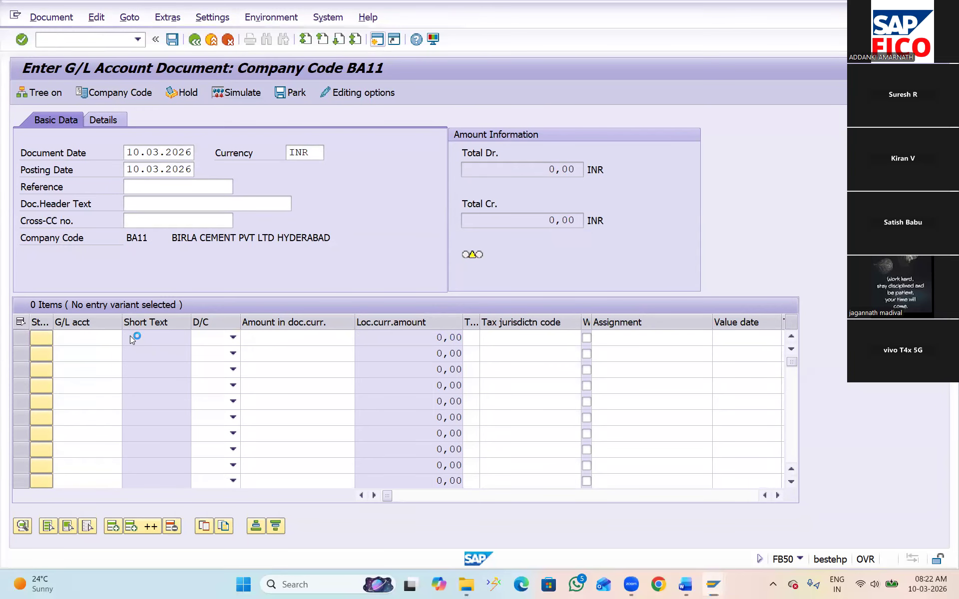
left_click(381, 553)
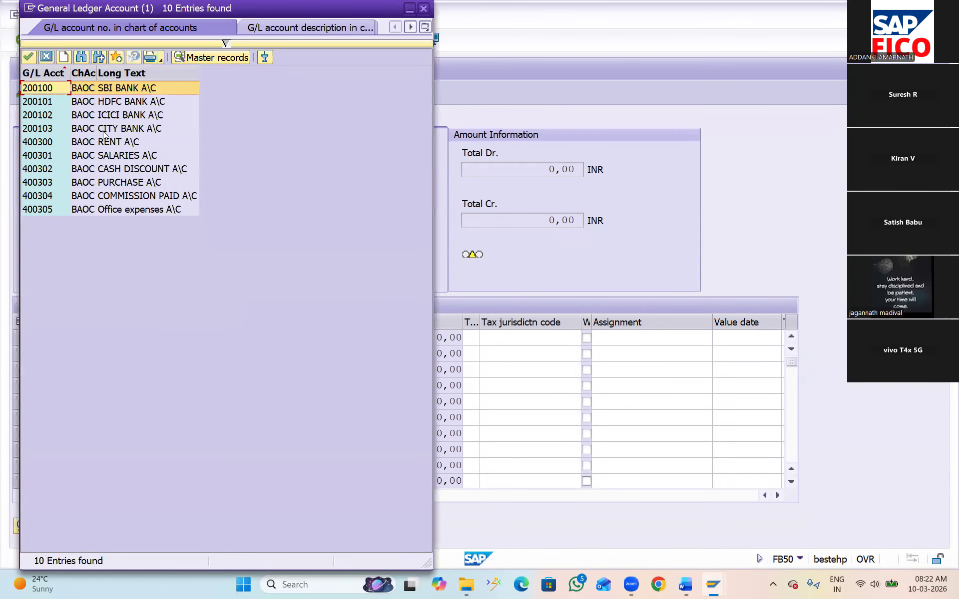
left_click(61, 140)
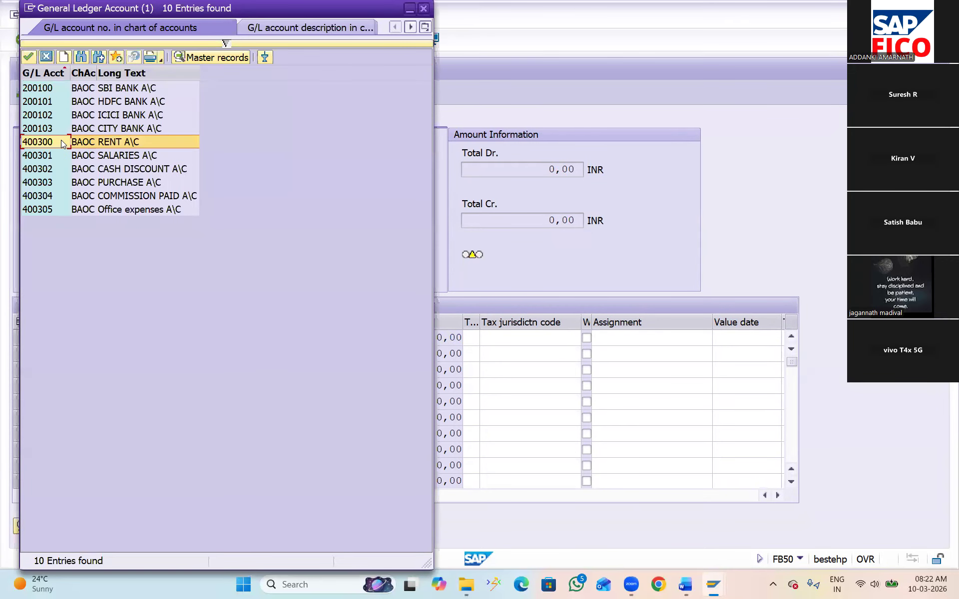
left_click(28, 56)
left_click(234, 338)
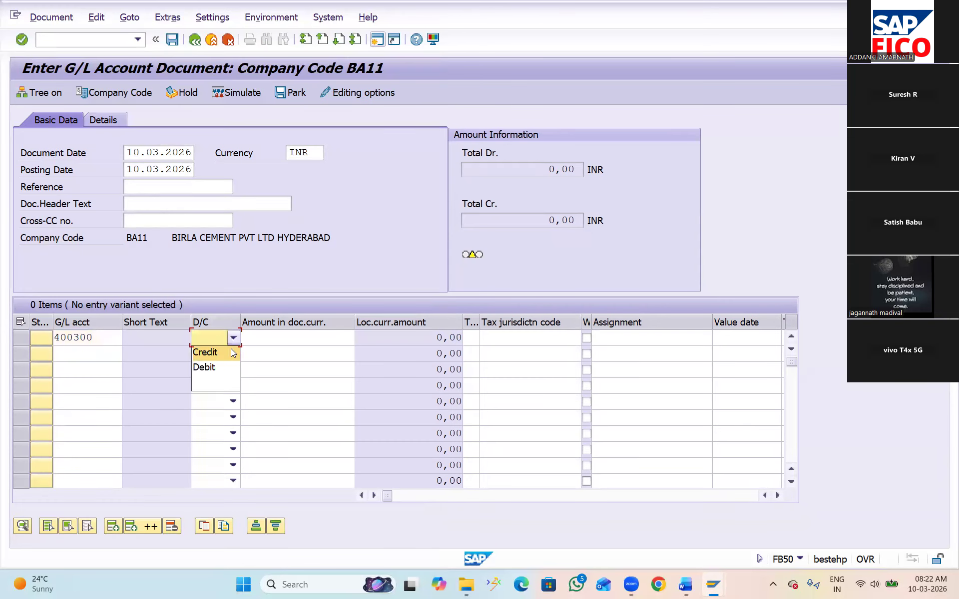
left_click(218, 369)
left_click(290, 337)
type("10000")
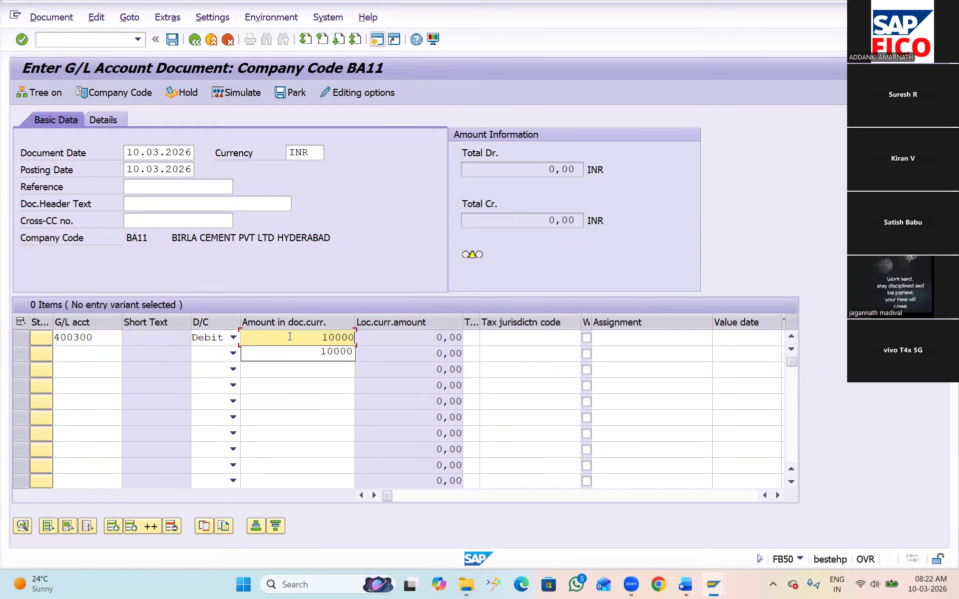
Fill the second line item of the fresh document with SBI BANK A\C as a credit of 10000
left_click(64, 350)
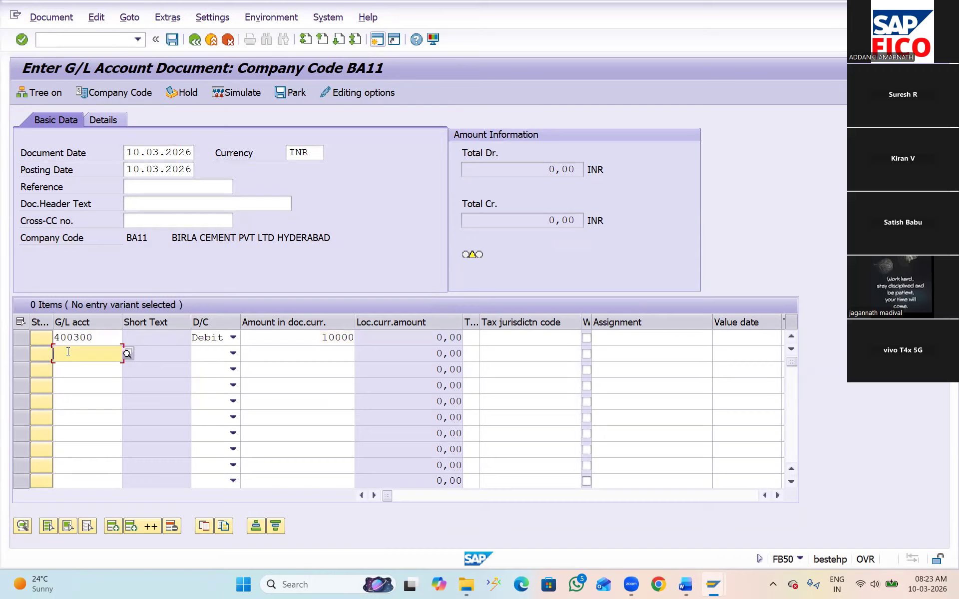
left_click(125, 354)
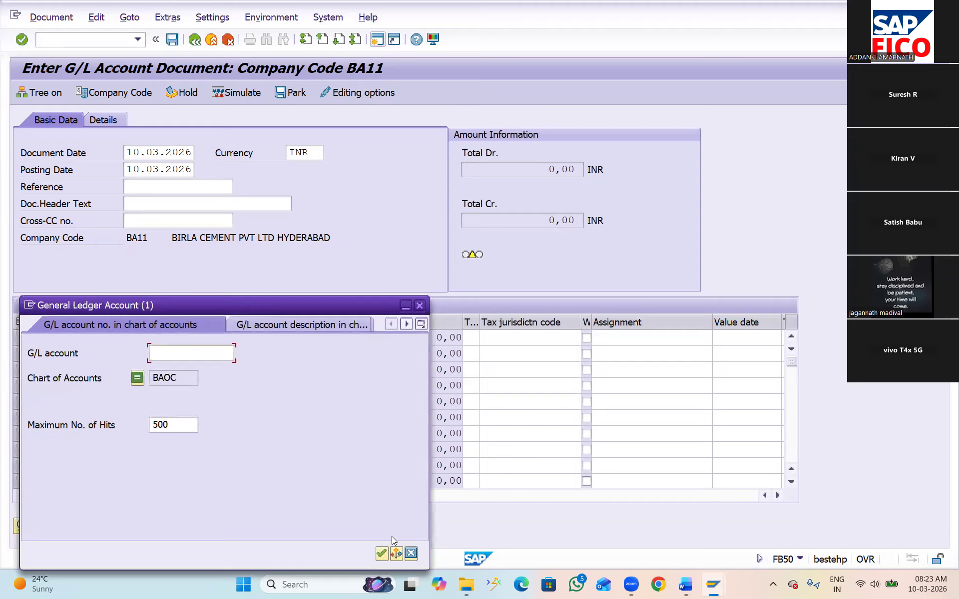
left_click(381, 554)
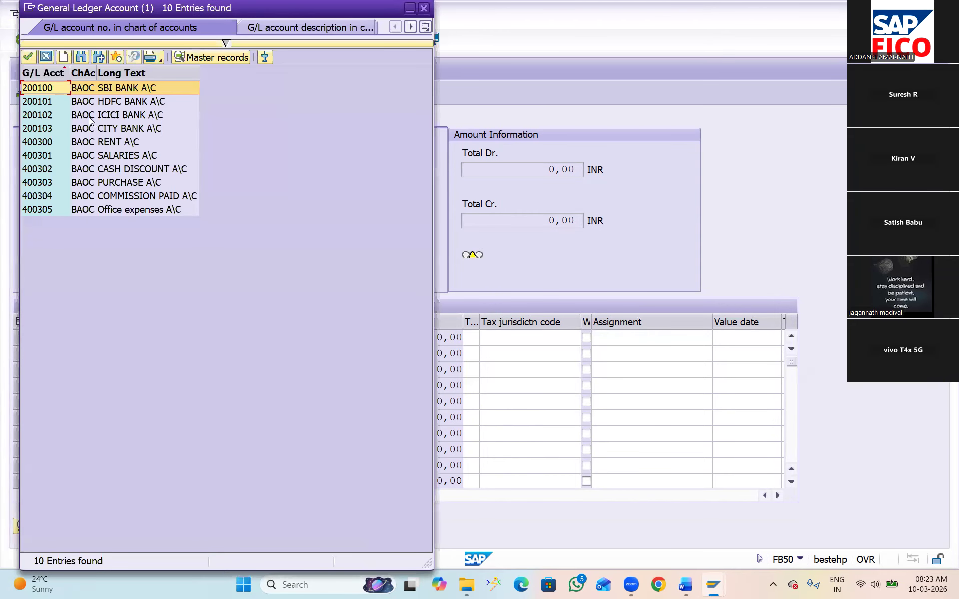
double_click(50, 88)
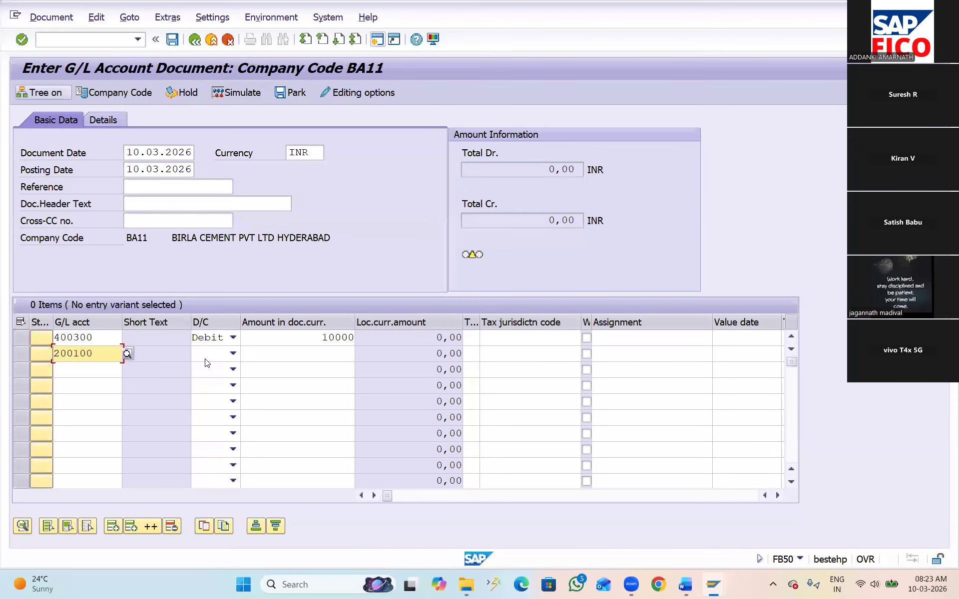
left_click(232, 354)
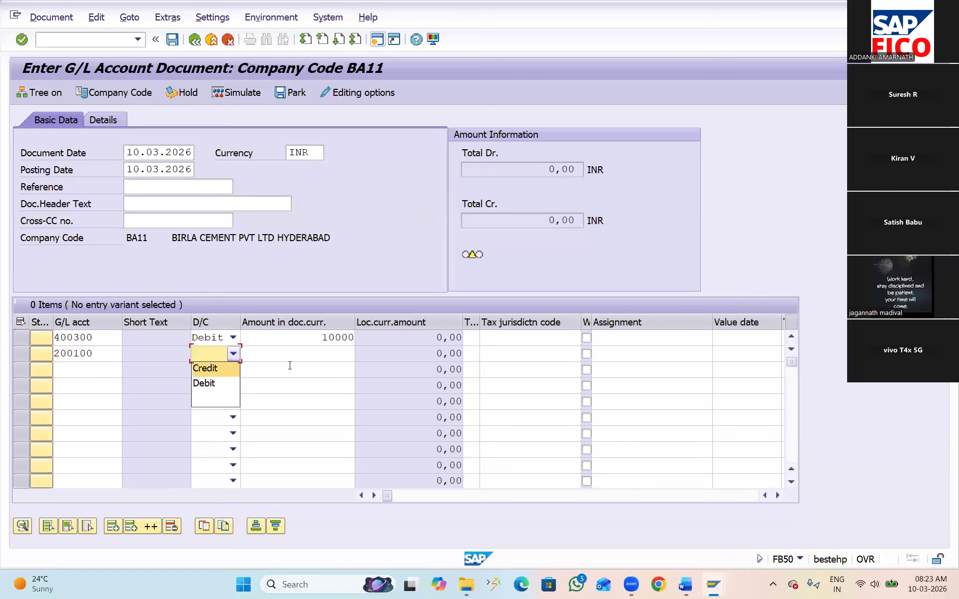
left_click(215, 368)
left_click(309, 352)
type("10000")
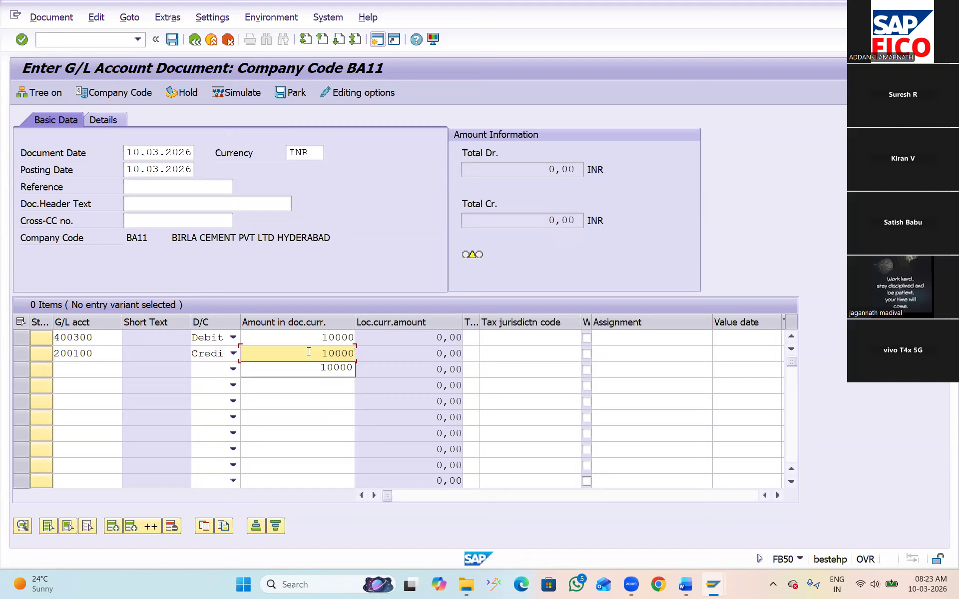
Validate and simulate the two-line G/L document, and post it in company code BA11
left_click(199, 372)
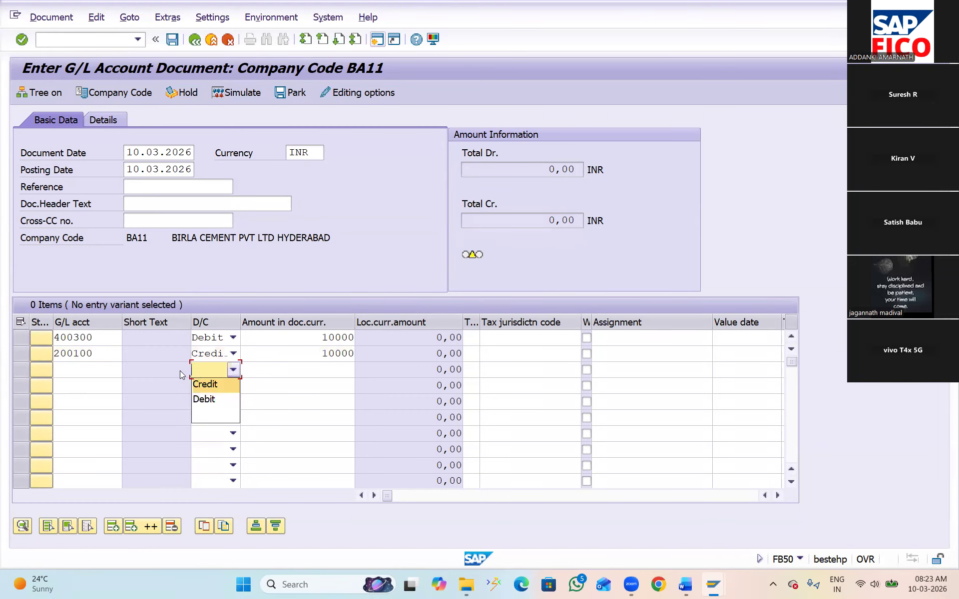
left_click(176, 370)
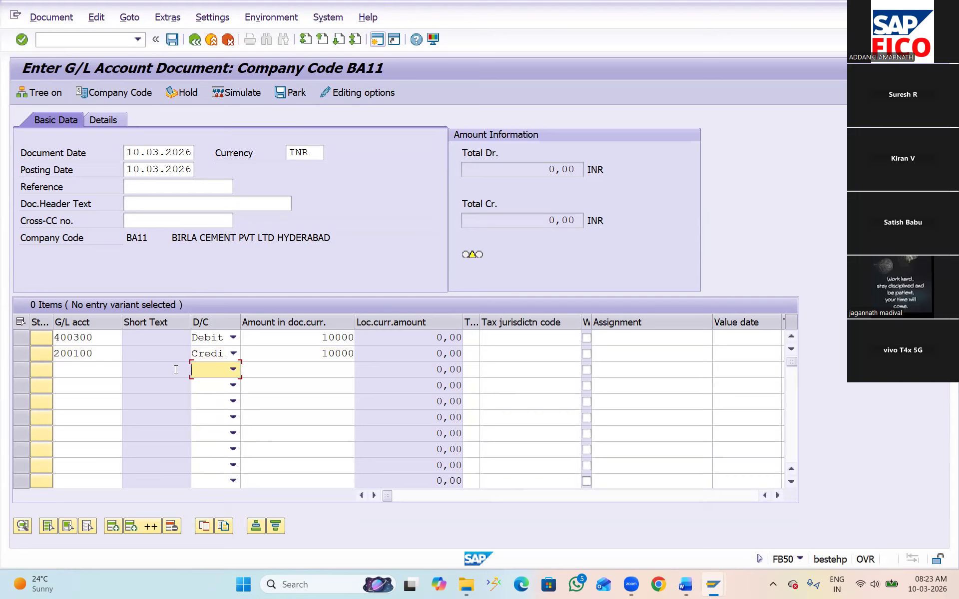
key("Return")
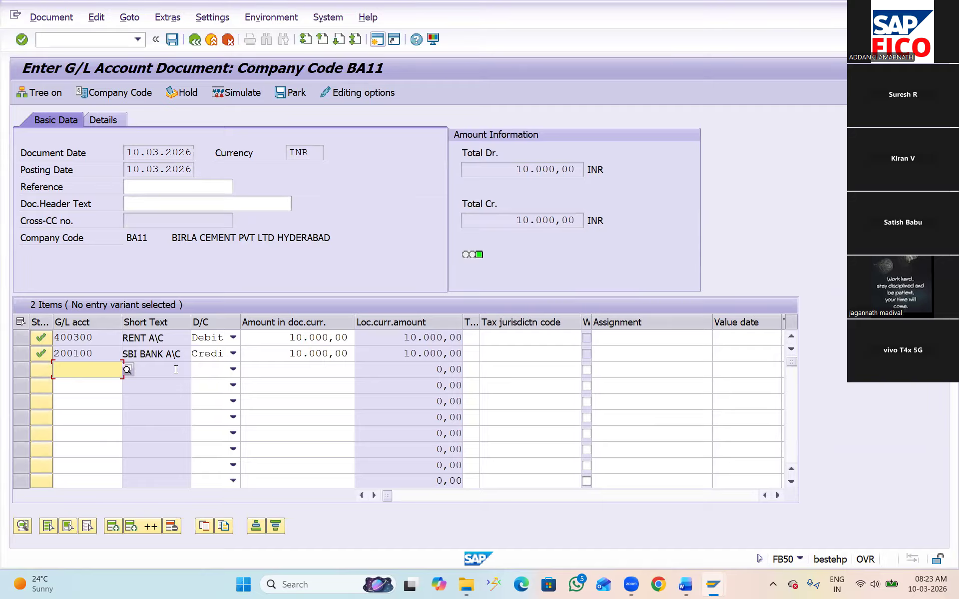
left_click(176, 369)
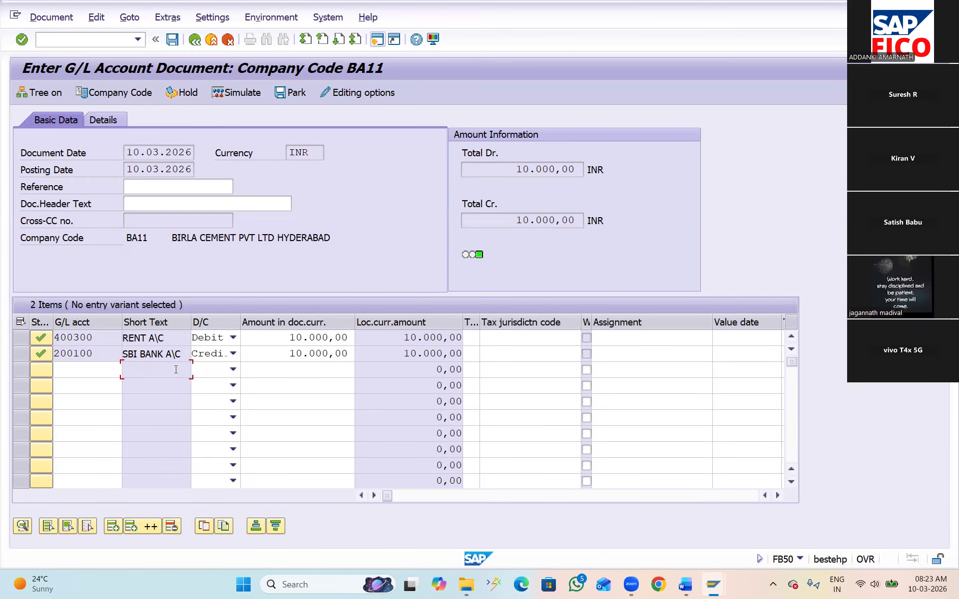
left_click(238, 92)
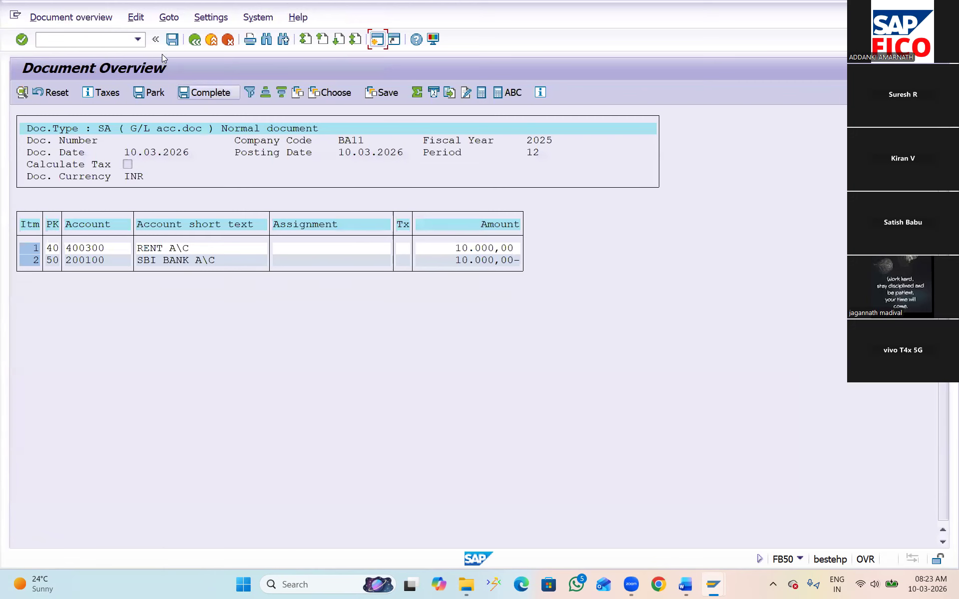
left_click(172, 43)
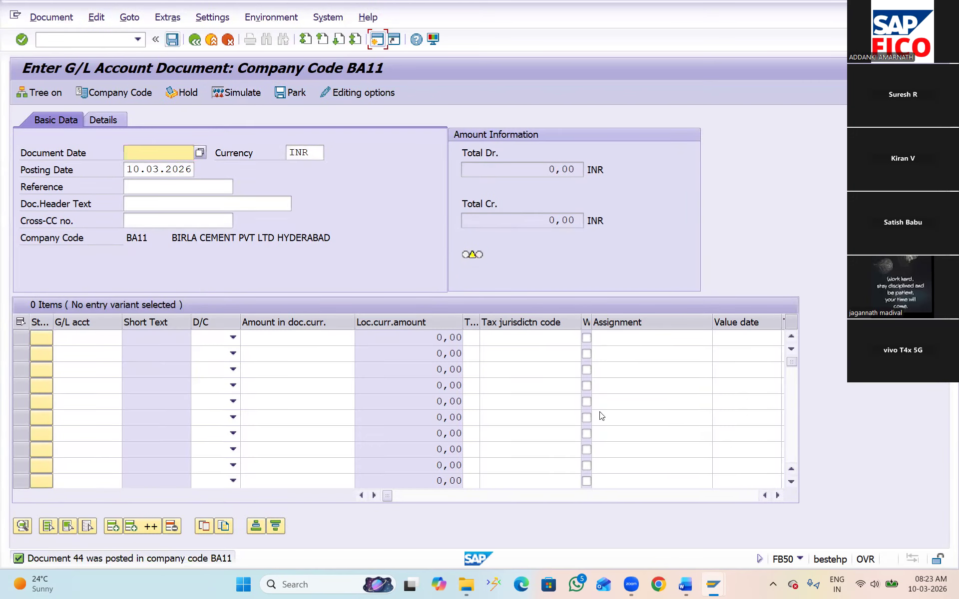
Switch to the Word document GL ACCOUNTS COPY DELETE BLOCK STUDENTS and review its notes on deleting, copying, blocking and unblocking G/L accounts
mouse_move(687, 588)
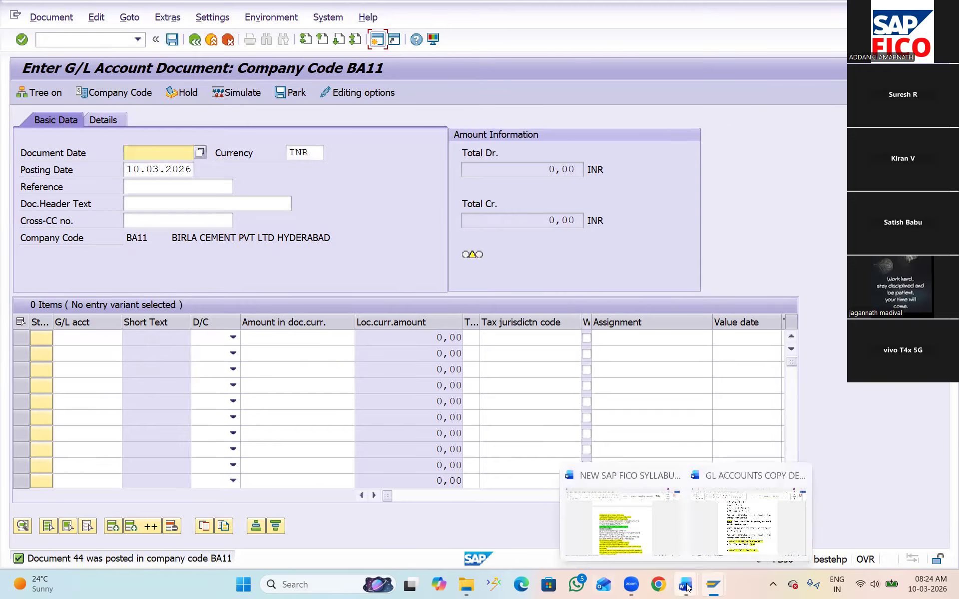
left_click(735, 513)
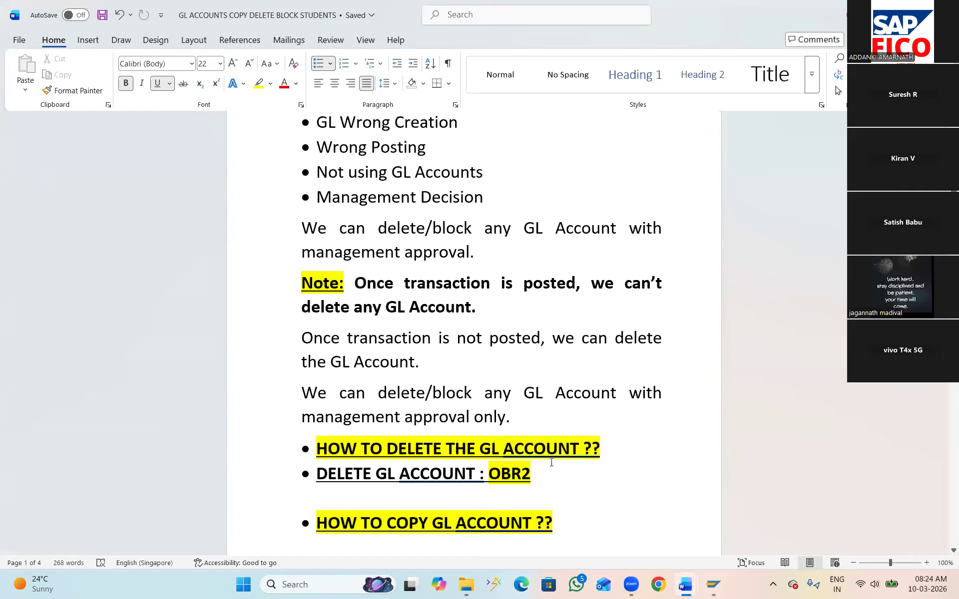
scroll(551, 463, "down", 1, "ctrl")
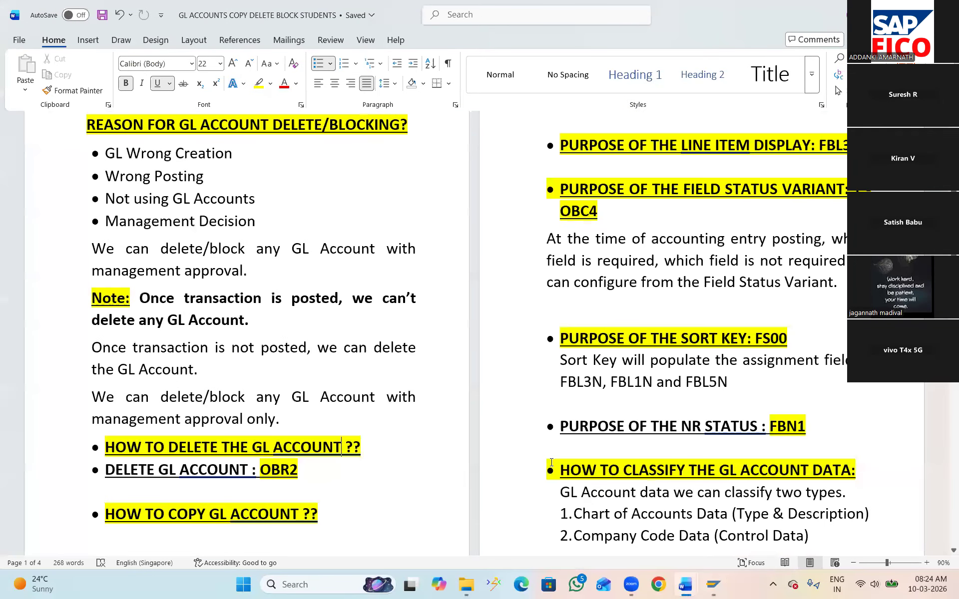
scroll(551, 463, "up", 1)
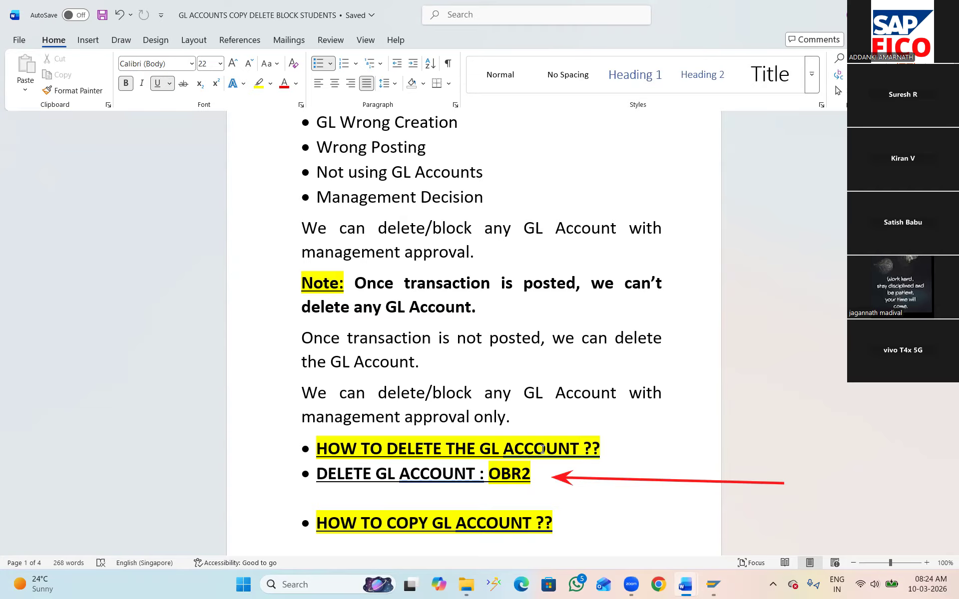
scroll(543, 449, "down", 7)
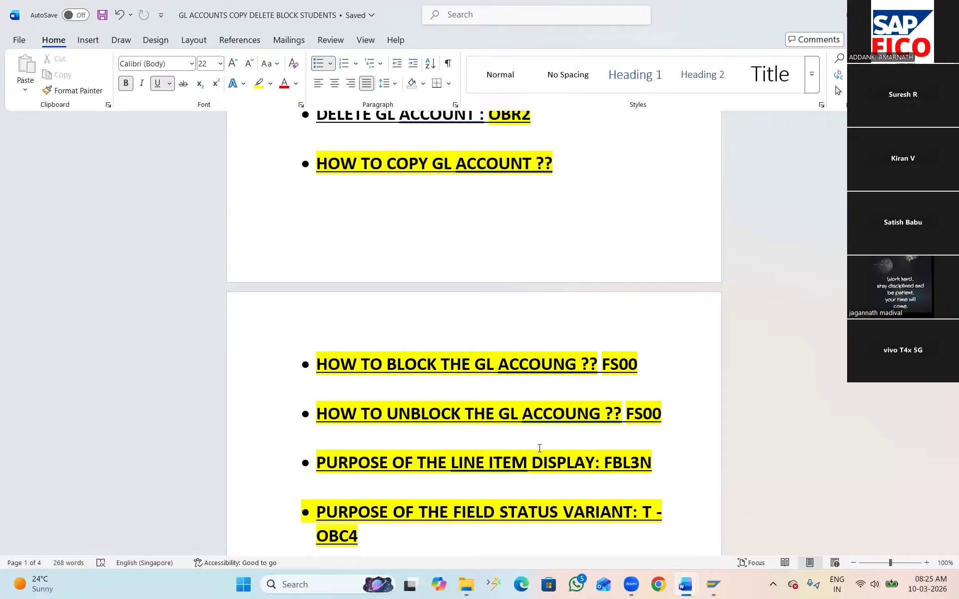
Return to the SAP window and open transaction FS00 for central G/L account maintenance
key("alt+Tab")
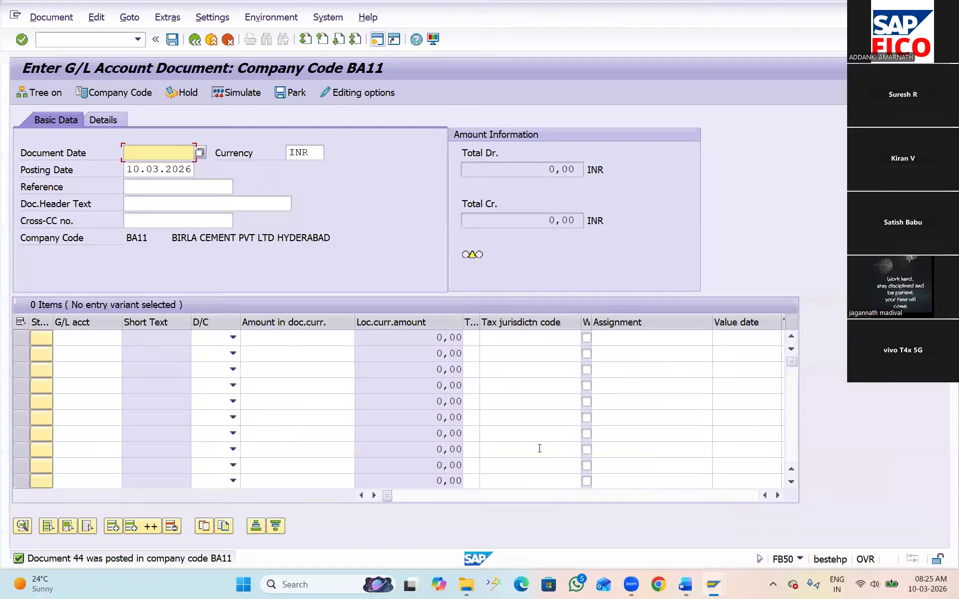
left_click(65, 50)
left_click(51, 37)
type("/NFS00")
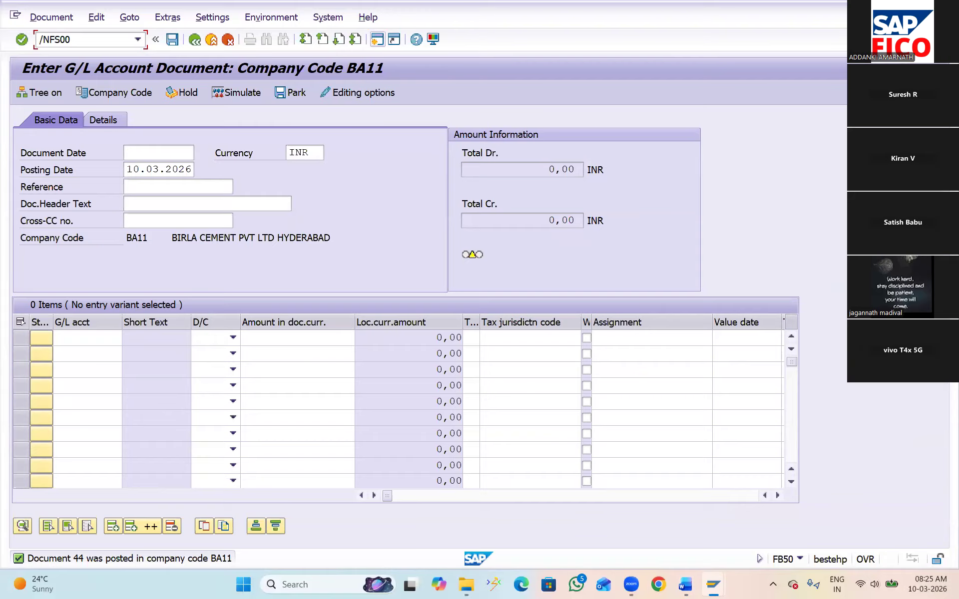
key("Return")
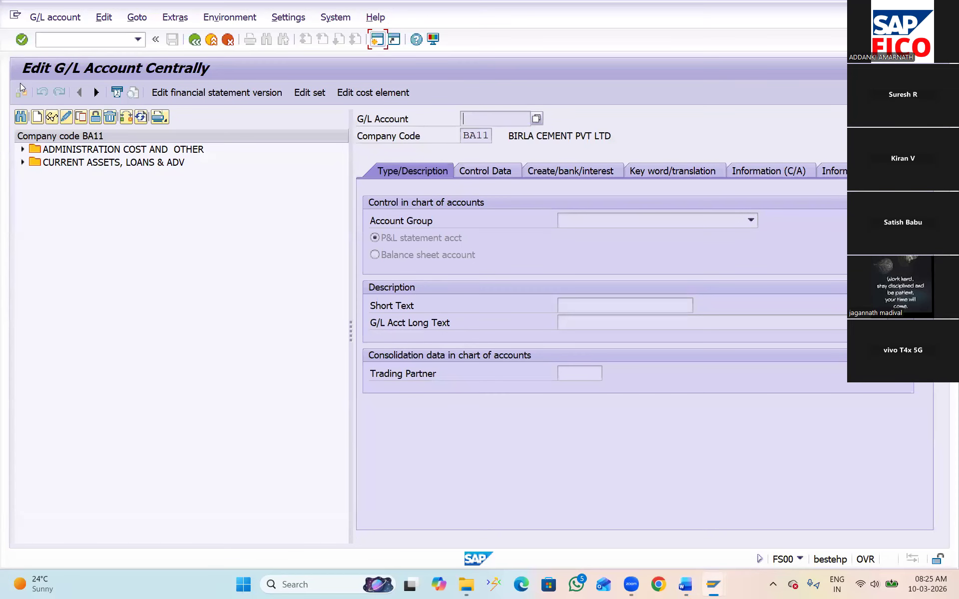
Copy RENT A\C from the ADMINISTRATION COST AND OTHER group as new G/L account 400306 in company code BA11
left_click(22, 149)
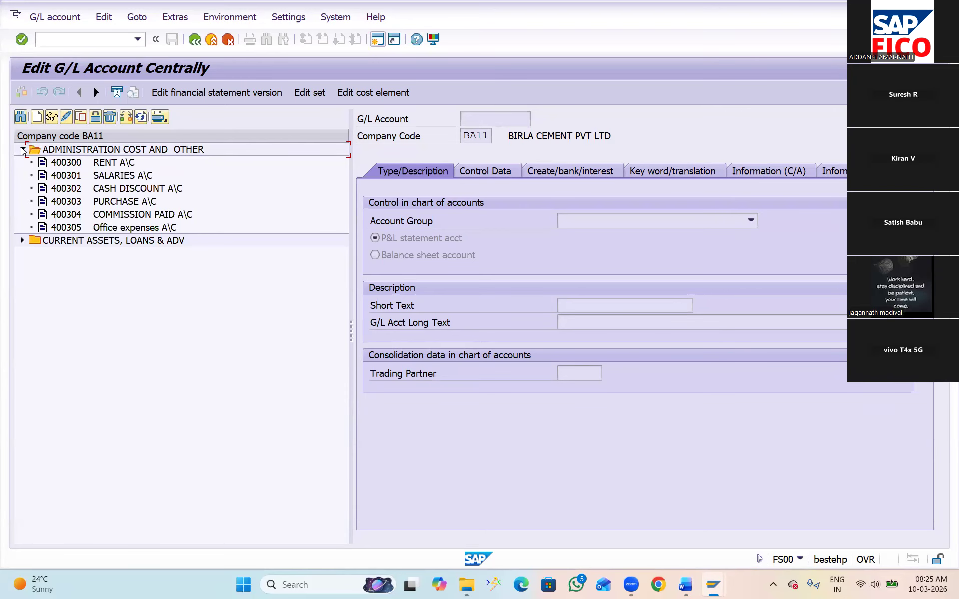
left_click(58, 163)
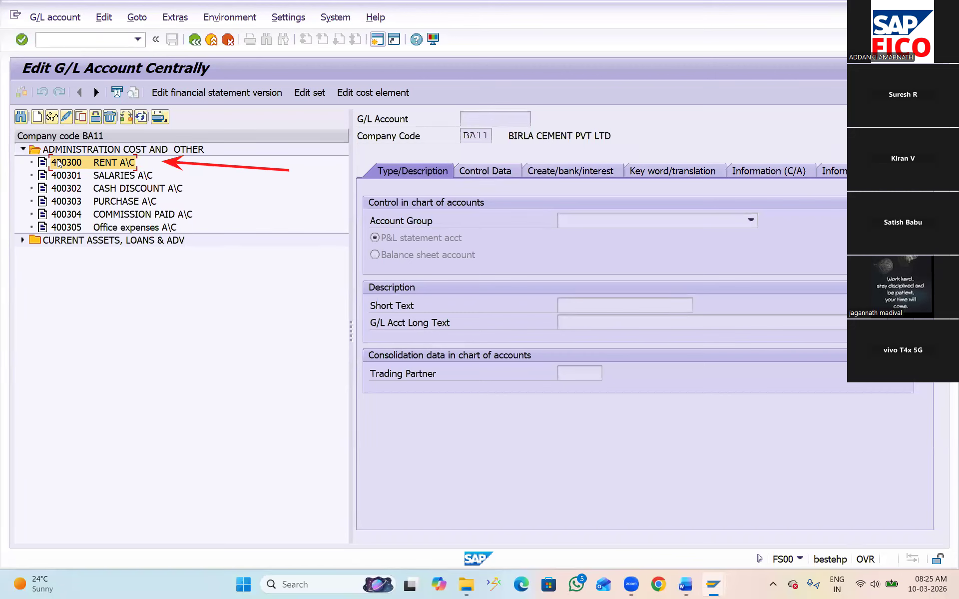
left_click(77, 119)
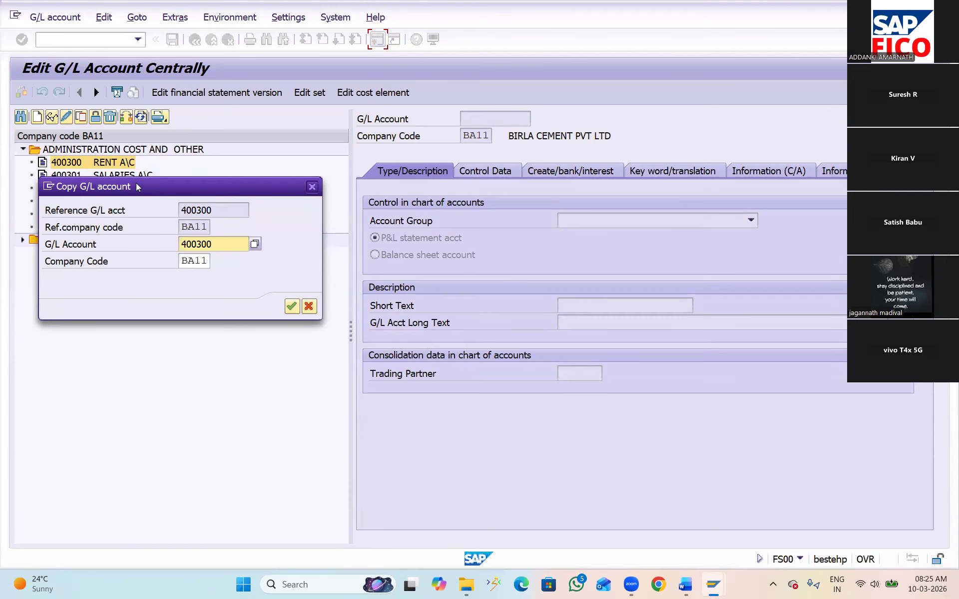
left_click_drag(139, 186, 212, 263)
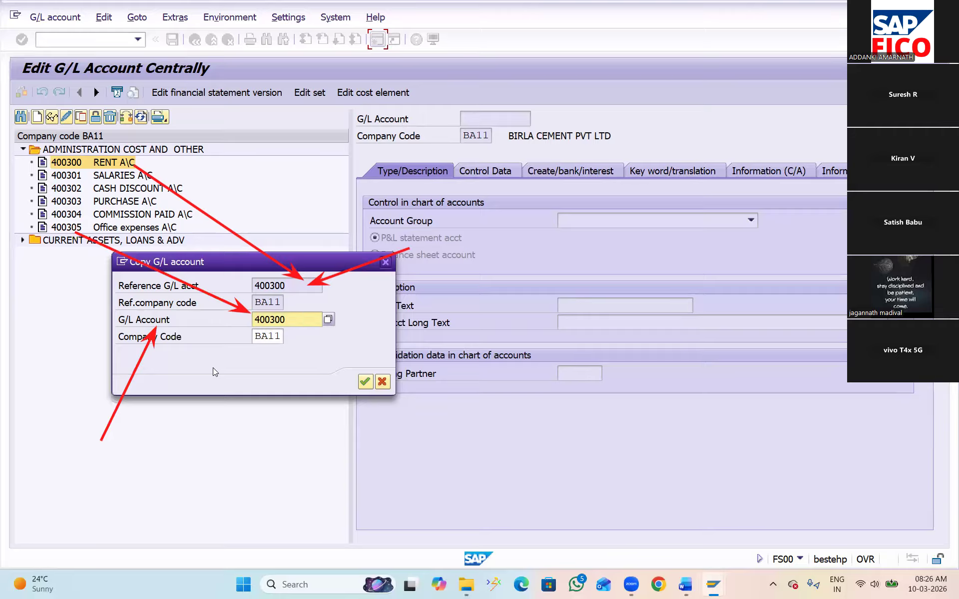
left_click(306, 321)
key("BackSpace")
type("6")
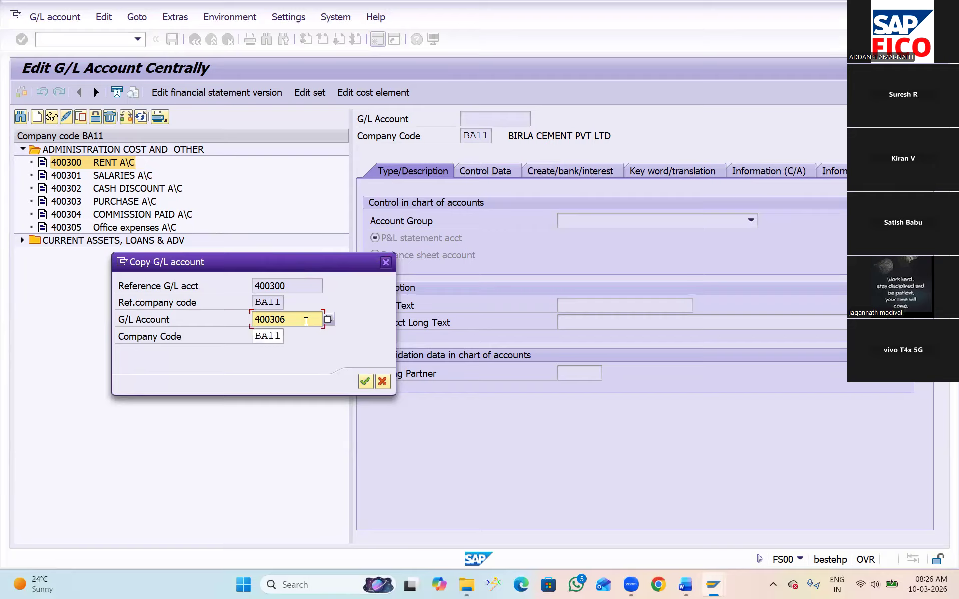
left_click(363, 381)
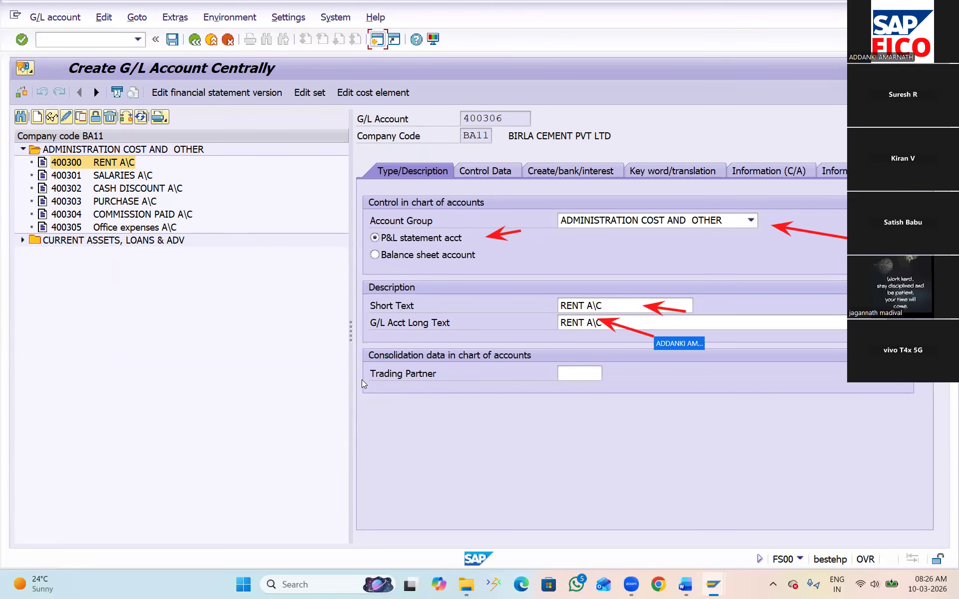
Review the copied account's control and document creation data, set its short and long text to RENT A\C 2, and save it
left_click(489, 171)
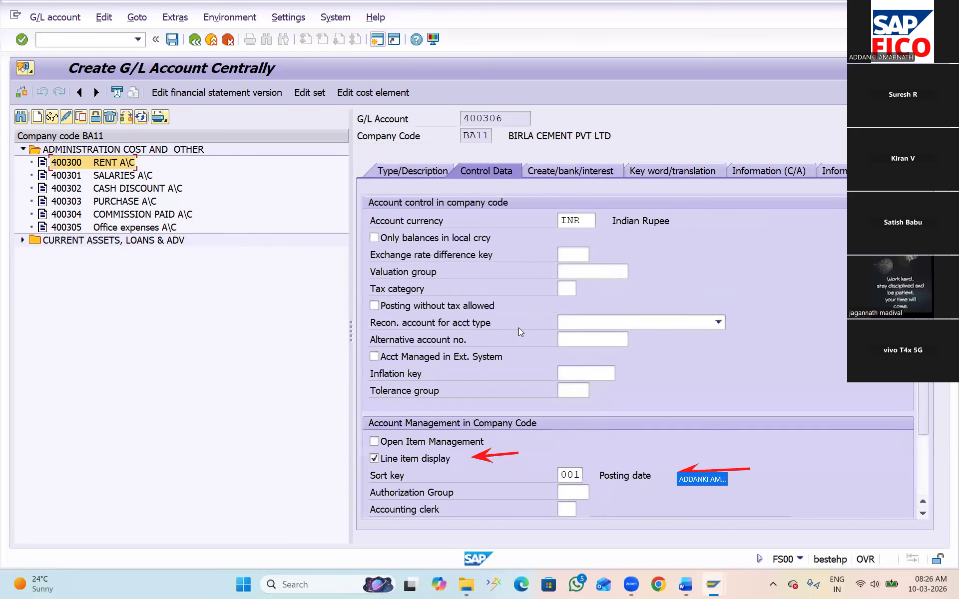
left_click(573, 169)
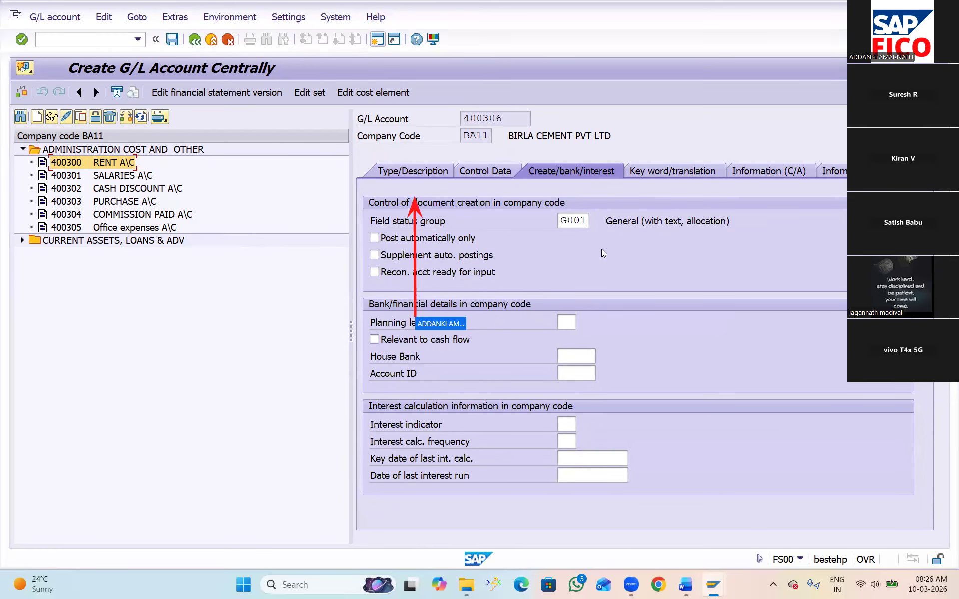
left_click(421, 170)
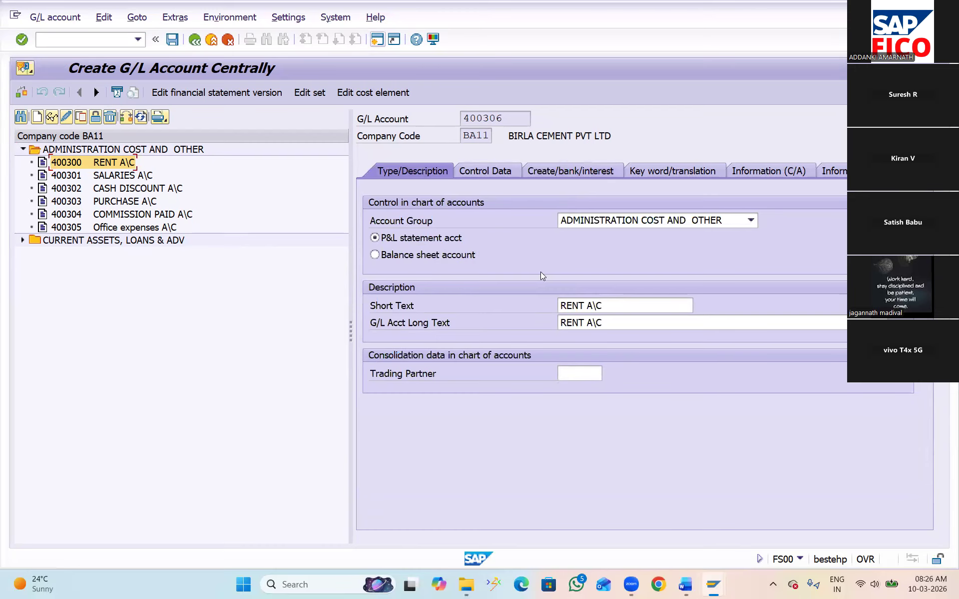
left_click(616, 305)
type("2")
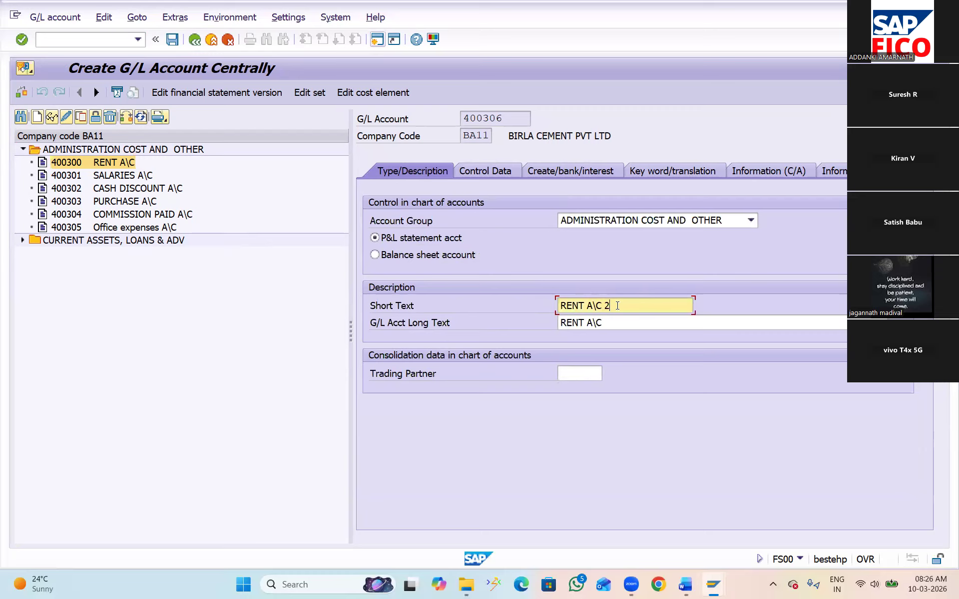
left_click(617, 323)
type("2")
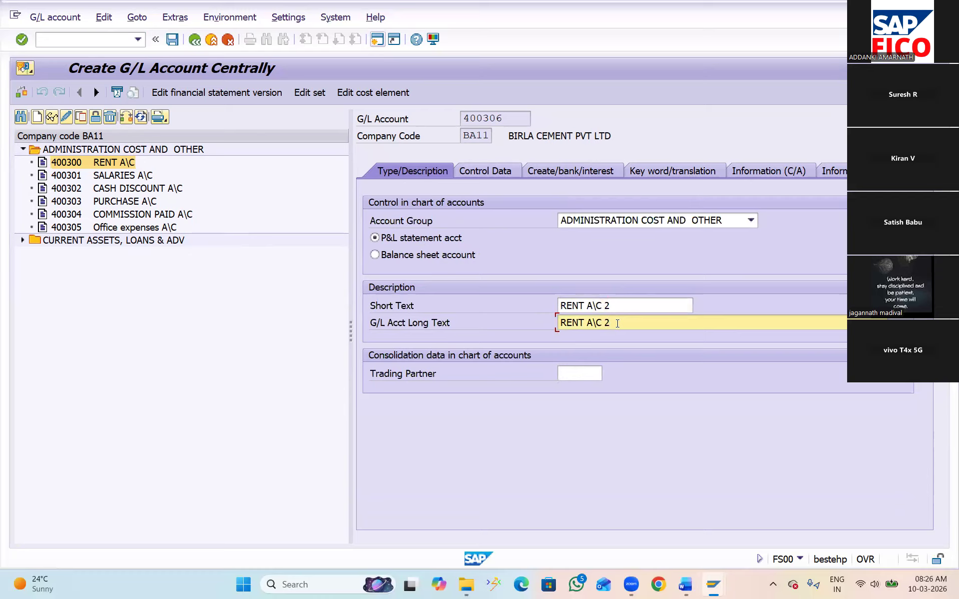
left_click(171, 40)
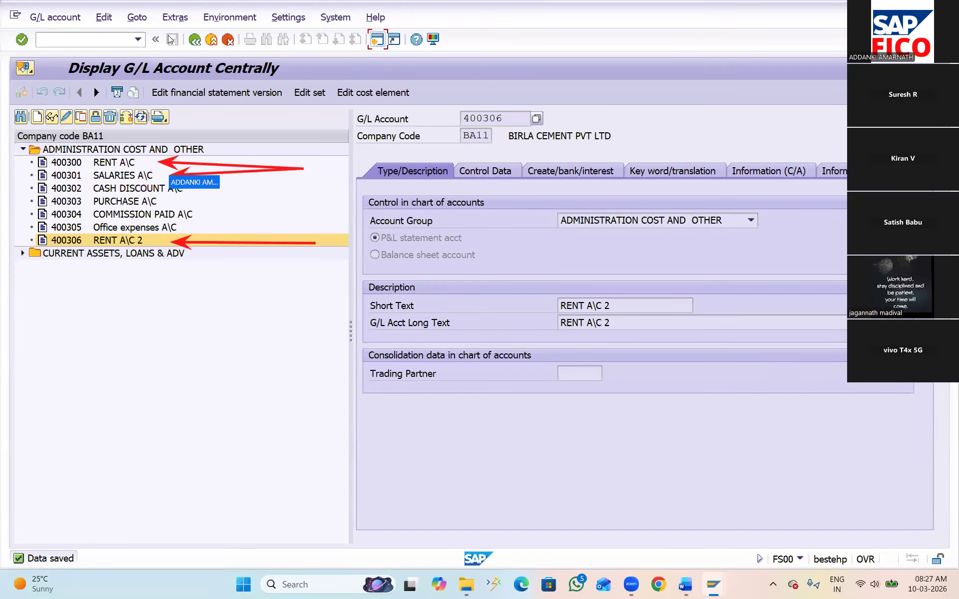
Copy SALARIES A\C as new G/L account 400307 in company code BA11
left_click(130, 176)
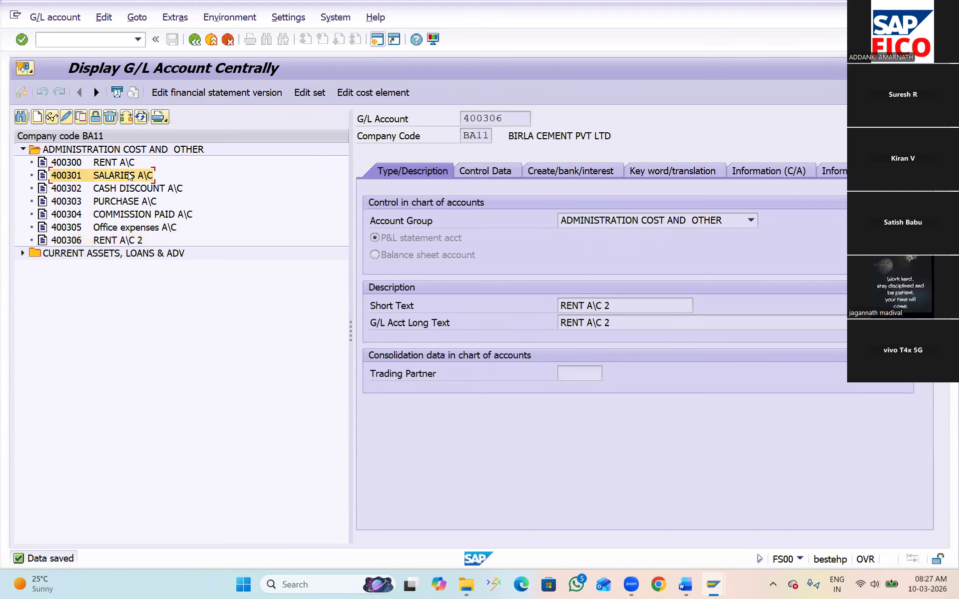
left_click(81, 118)
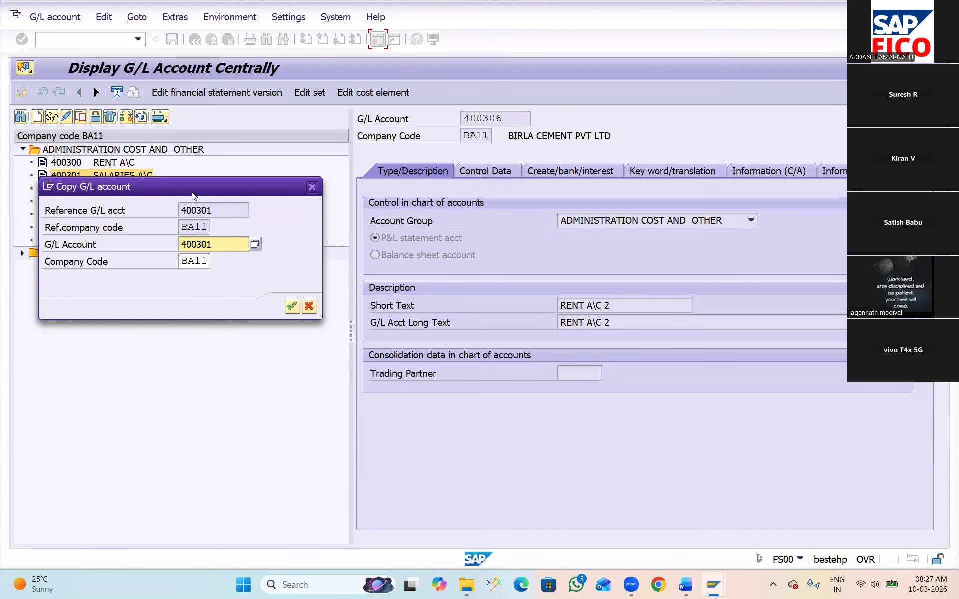
left_click_drag(191, 192, 252, 288)
left_click(280, 341)
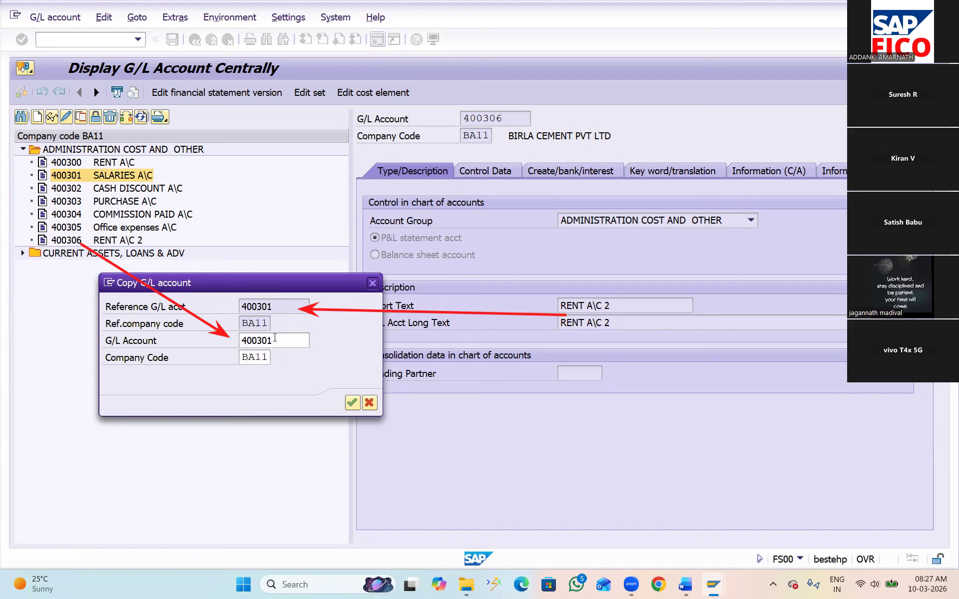
key("BackSpace")
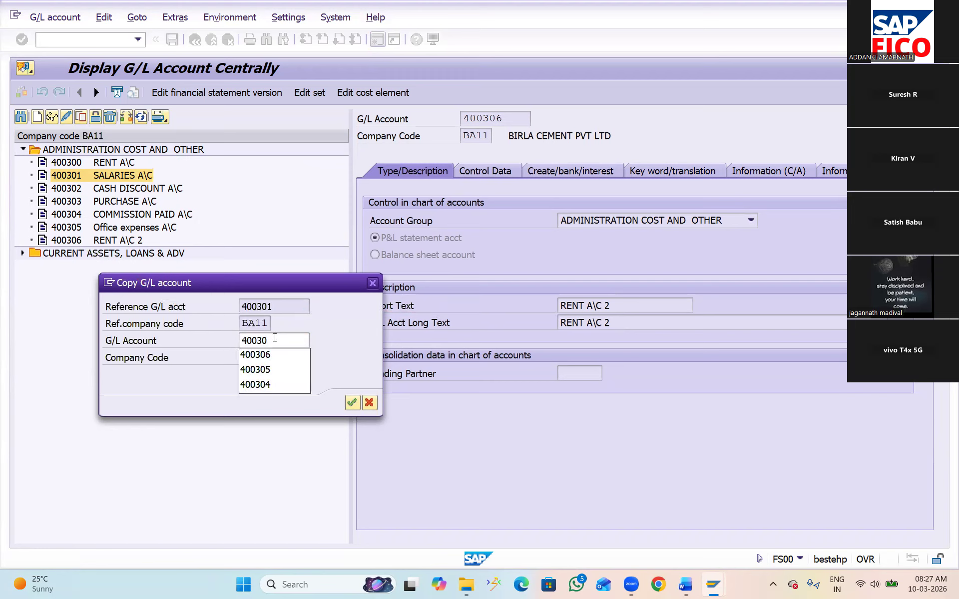
type("7")
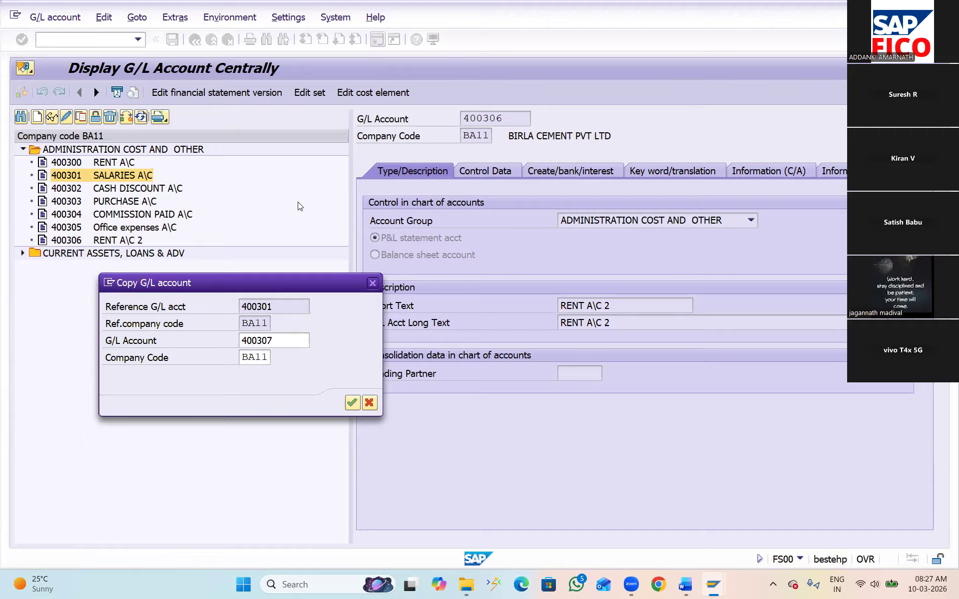
left_click(352, 403)
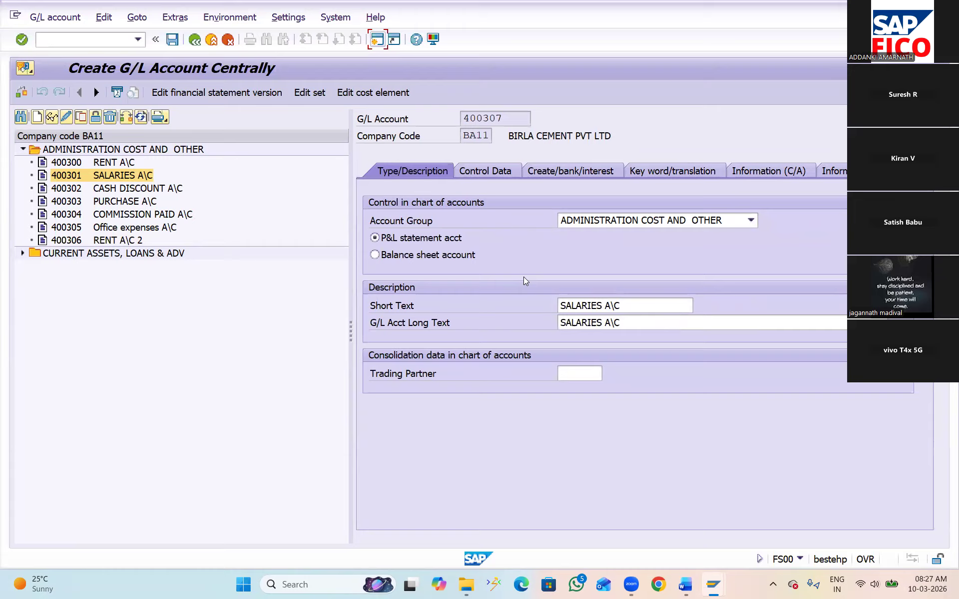
Set the new salaries account's short and long text to SALARIES A\C 2 and save it
left_click(642, 307)
type("2")
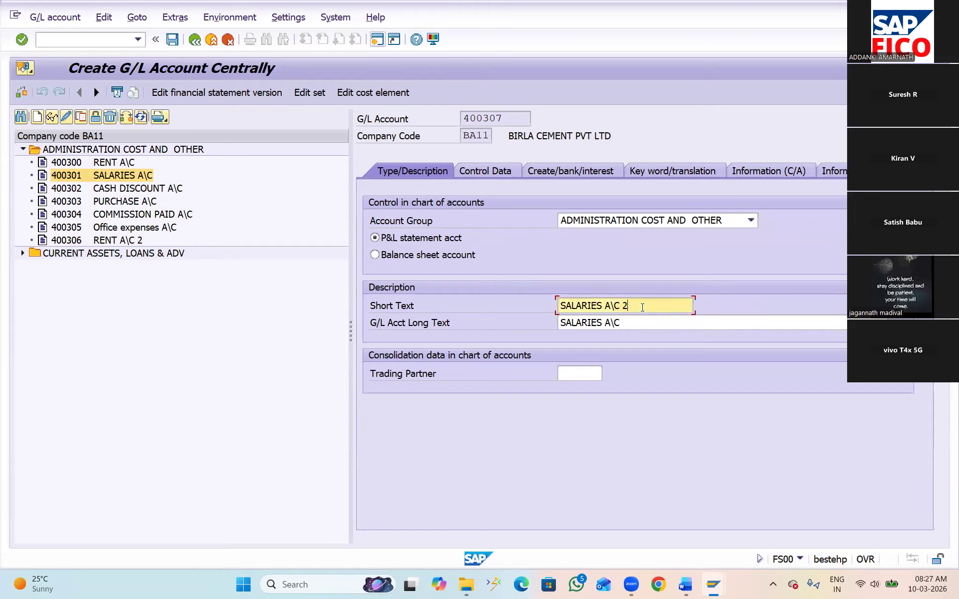
left_click(639, 323)
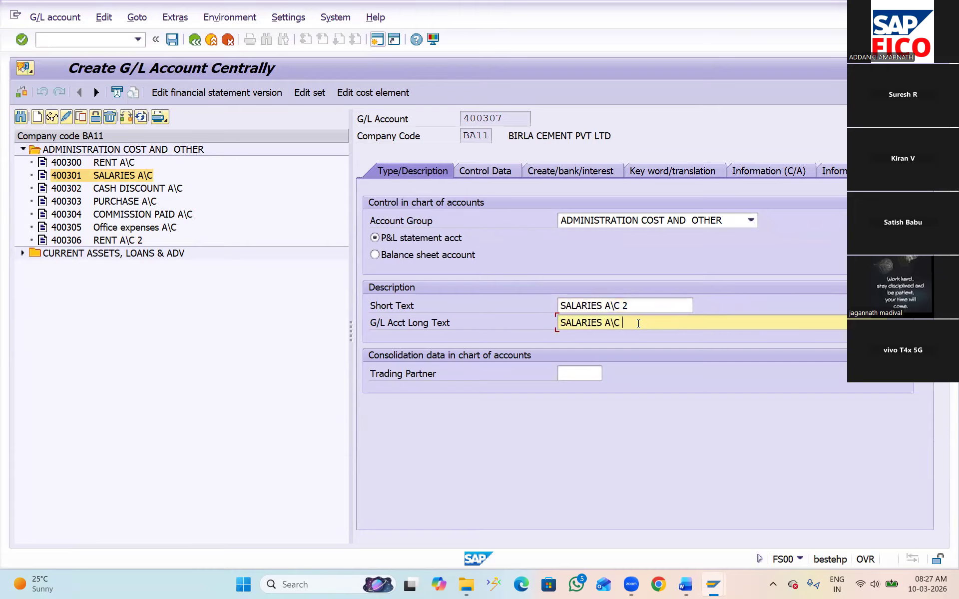
type("2")
left_click(171, 39)
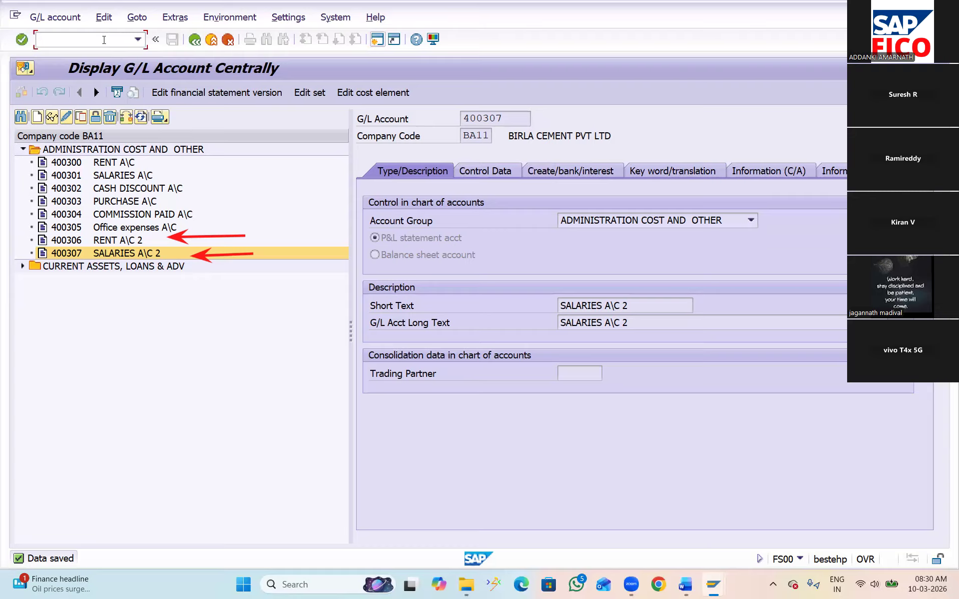
Leave the G/L account display and open transaction OBR2 for deleting master data
type("OBR2")
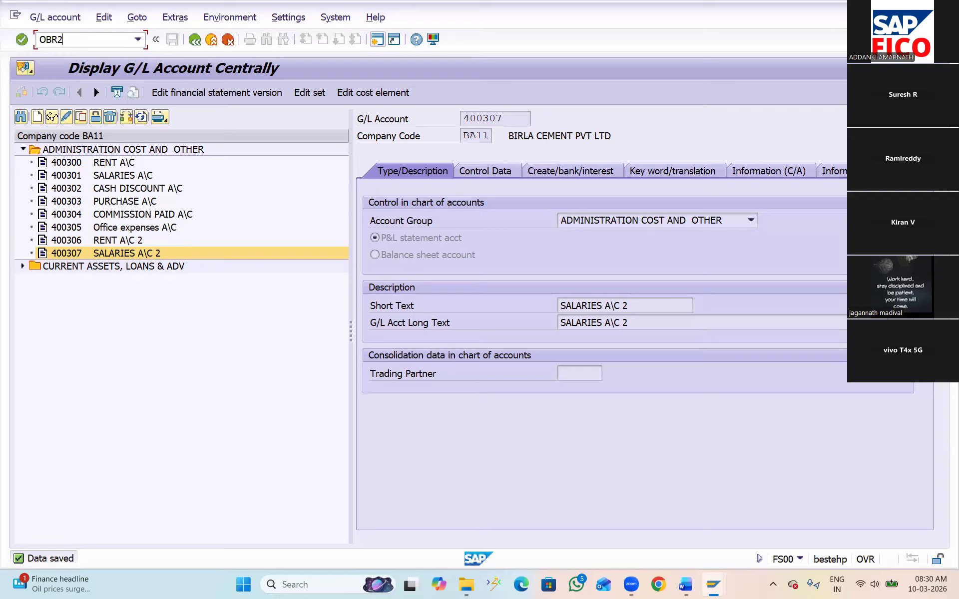
key("Return")
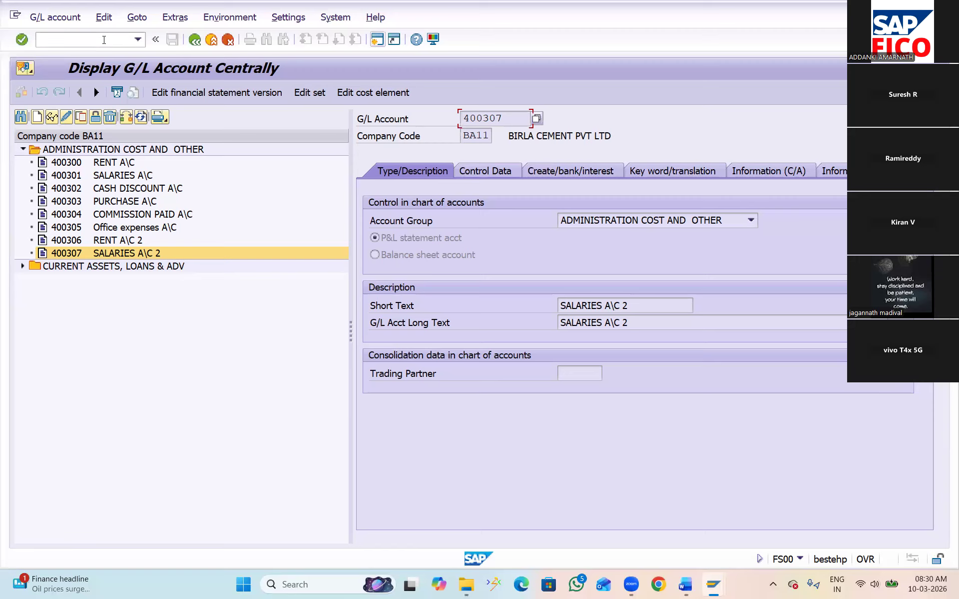
left_click(104, 39)
type("/NOBR2")
key("Return")
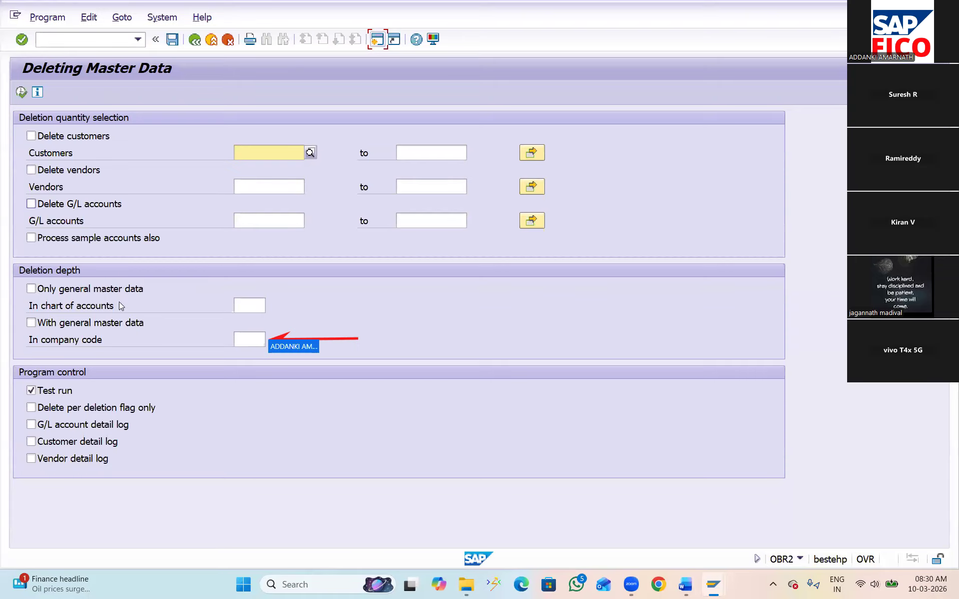
Set the deletion depth to company code BA11 with general master data included
left_click(246, 339)
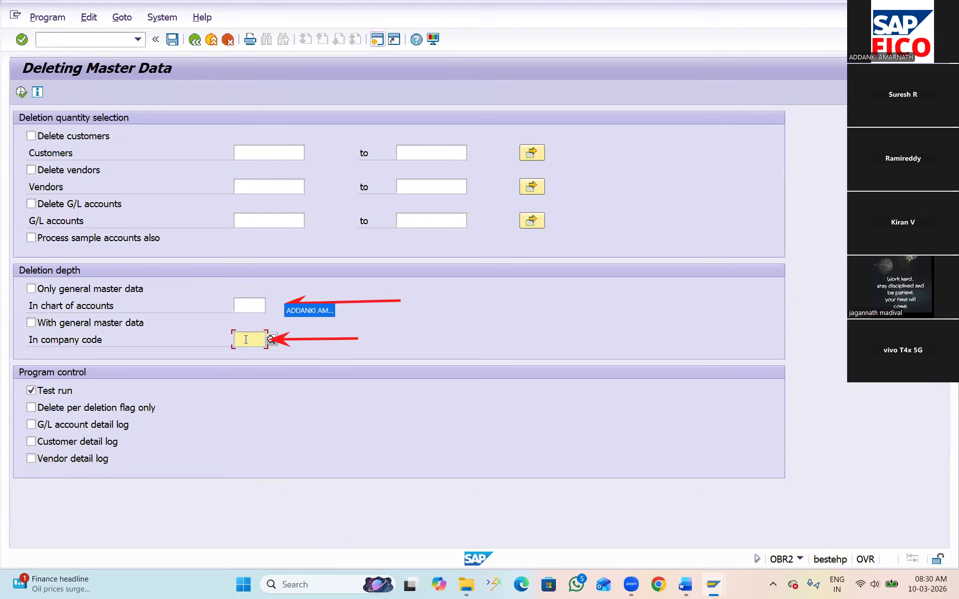
type("BA11")
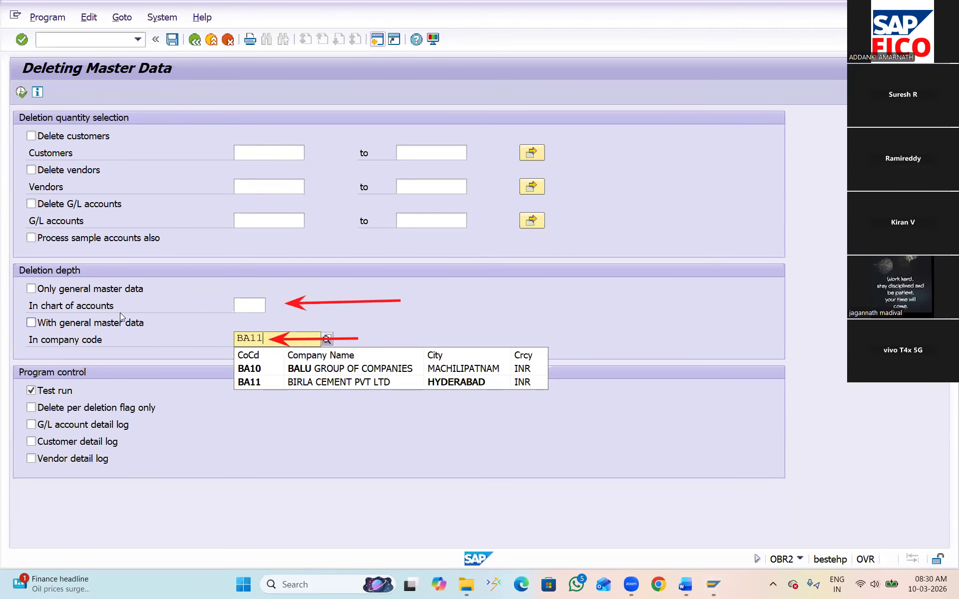
left_click(31, 323)
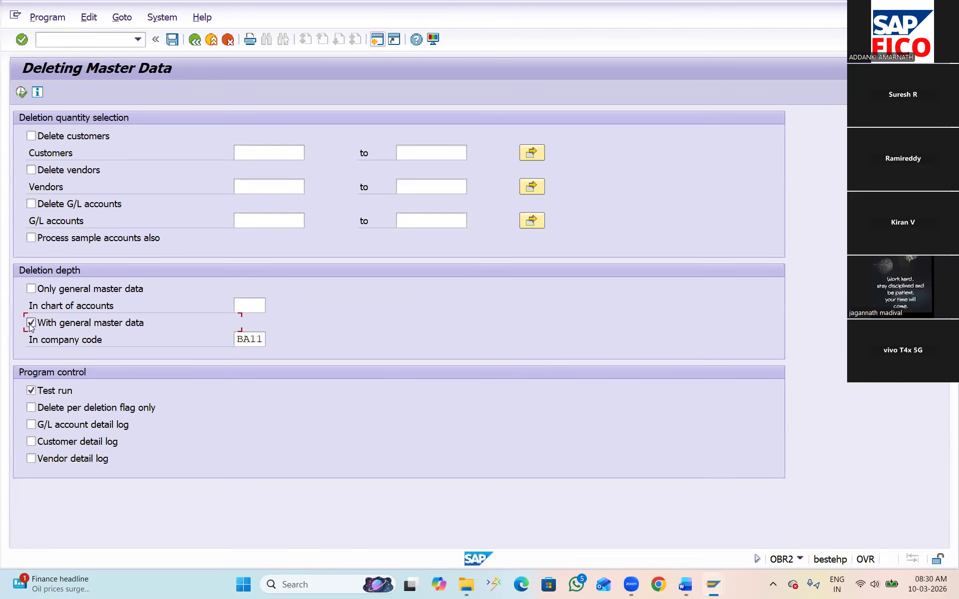
Enable deletion of G/L accounts, pick account 400306 from the chart of accounts BAOC search, and turn off the test run
left_click(31, 205)
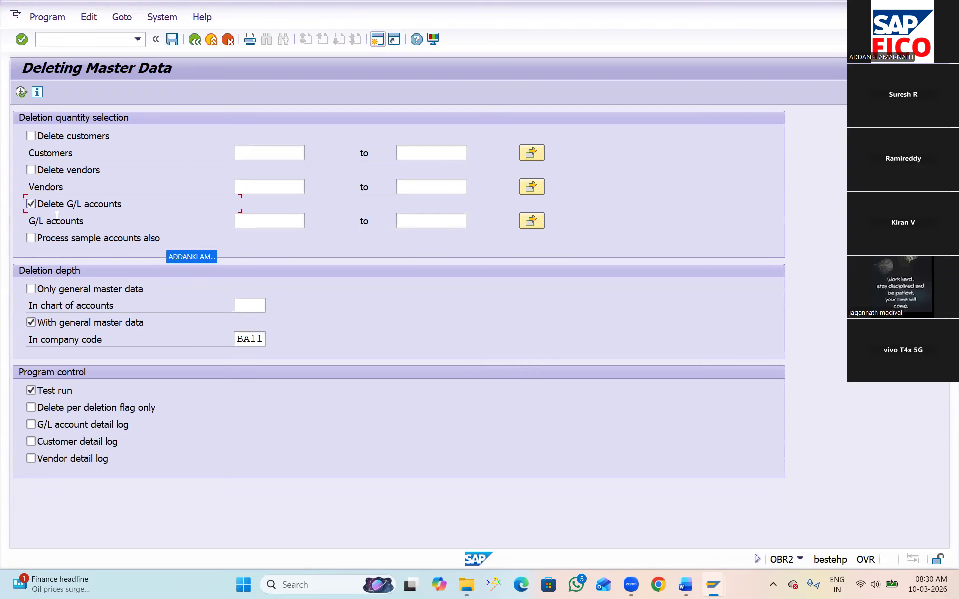
left_click(253, 222)
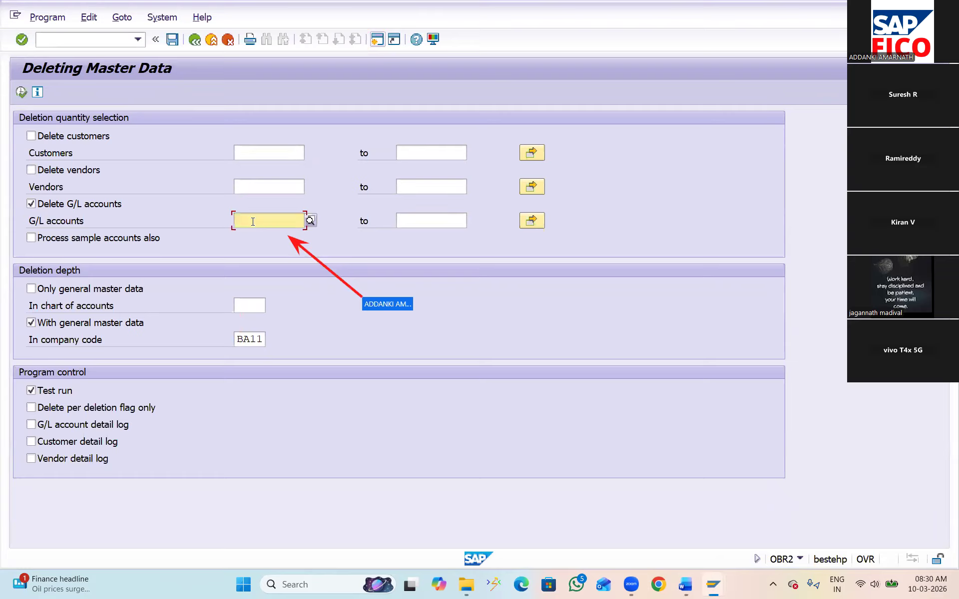
left_click(311, 221)
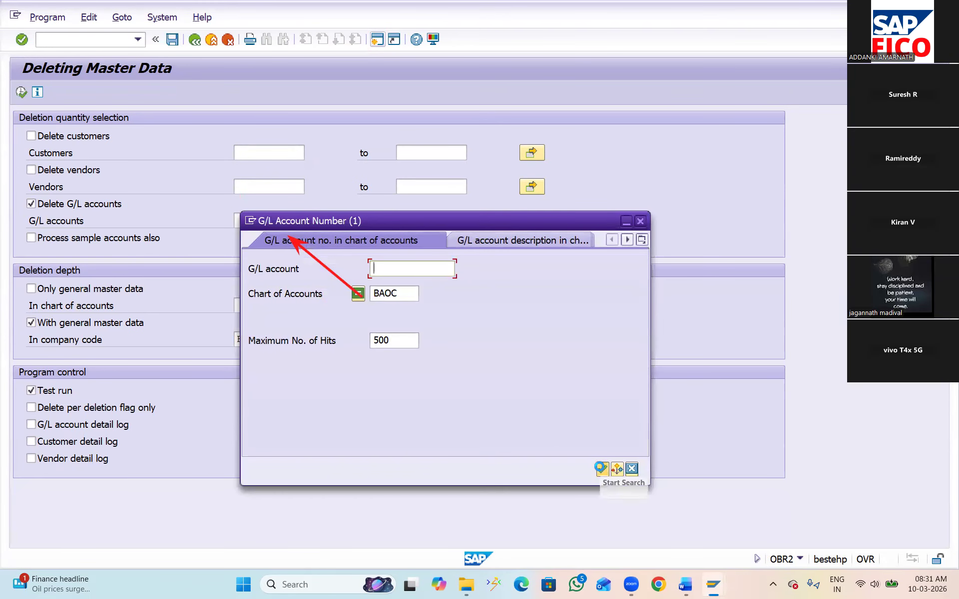
left_click(603, 469)
left_click(320, 223)
left_click(249, 57)
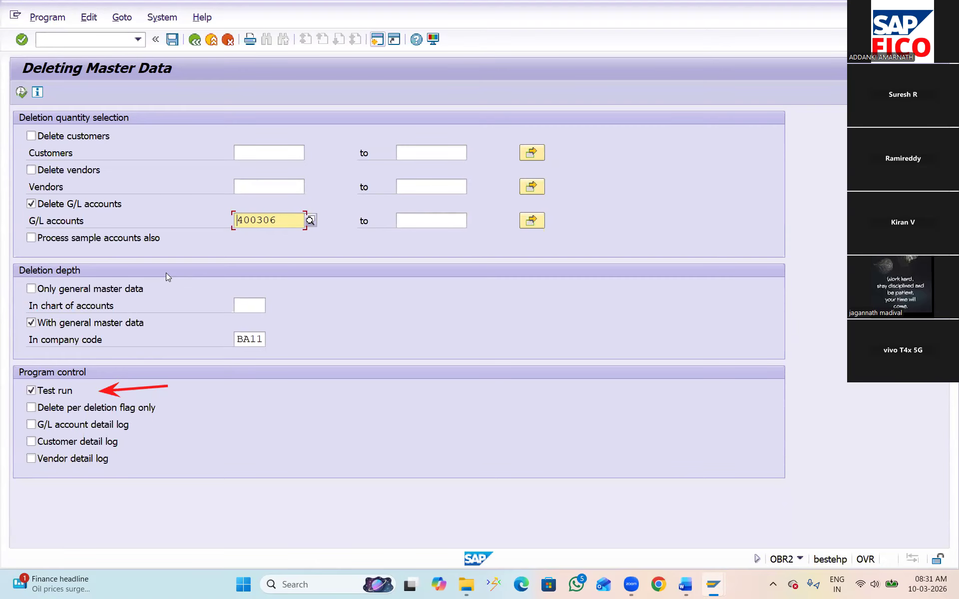
left_click(35, 393)
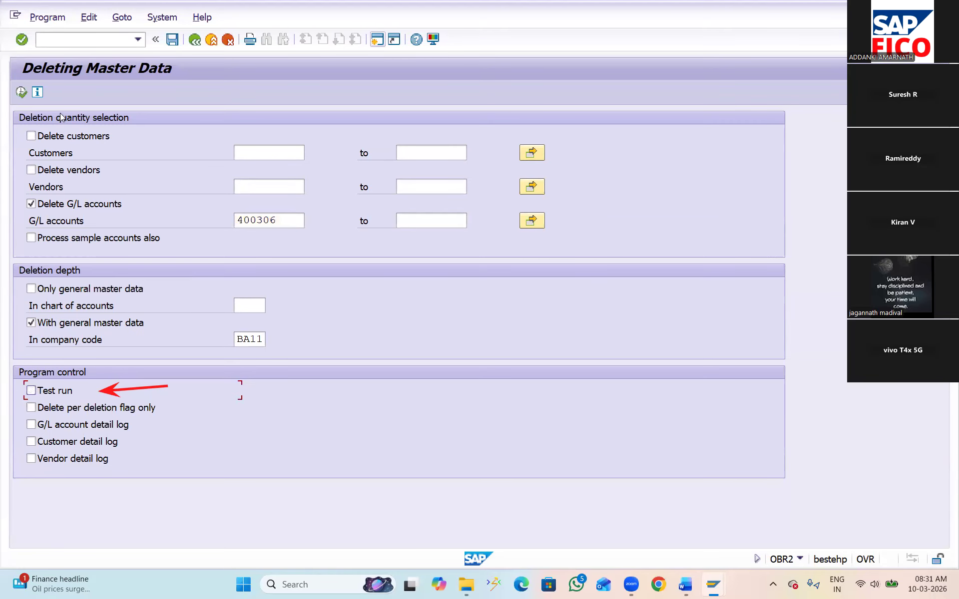
Execute the update run for G/L account 400306 and confirm its deletion from the database
left_click(20, 92)
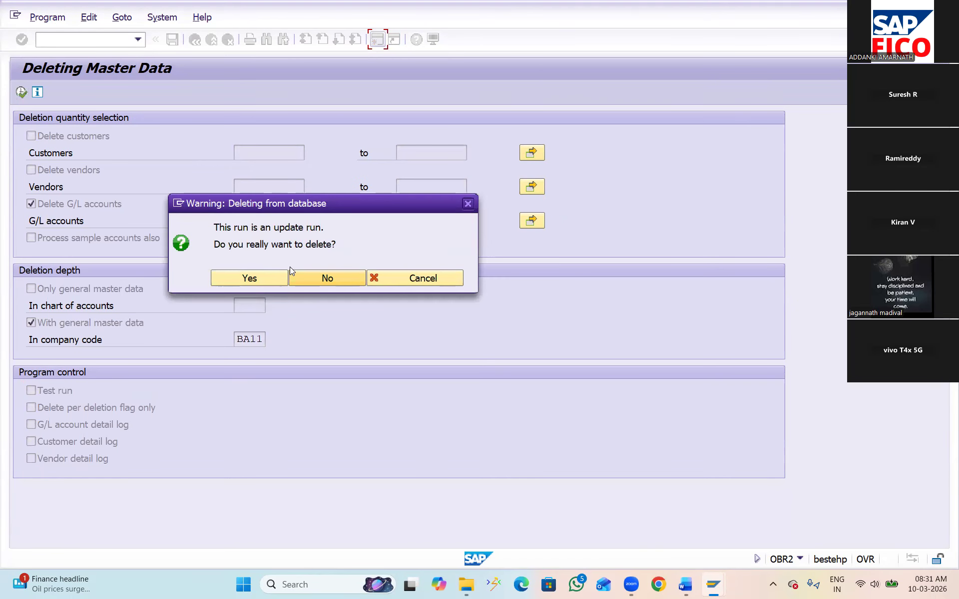
left_click(243, 280)
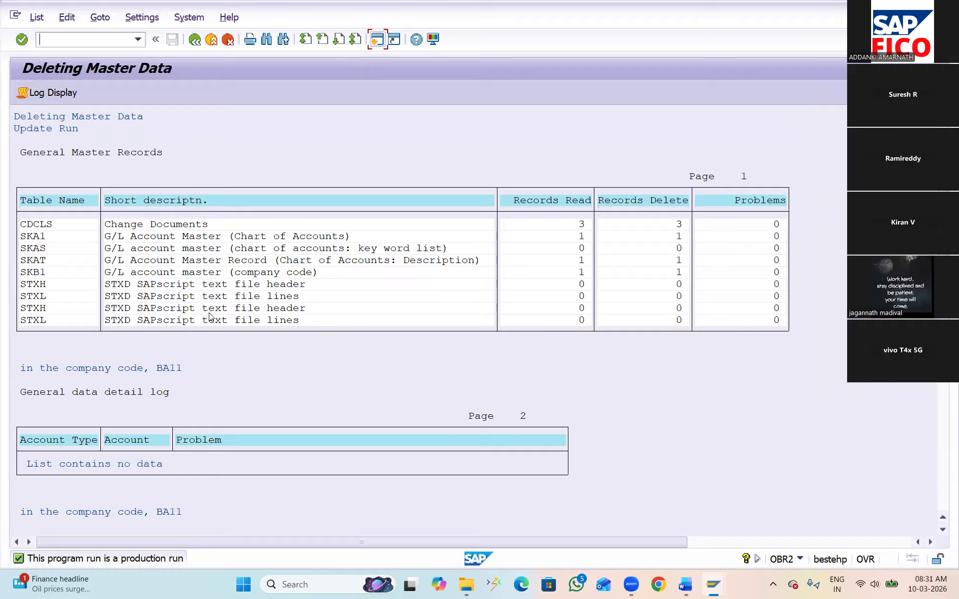
Open transaction FS00 and expand the ADMINISTRATION COST AND OTHER group to check its remaining G/L accounts
type("/NFS00")
key("Return")
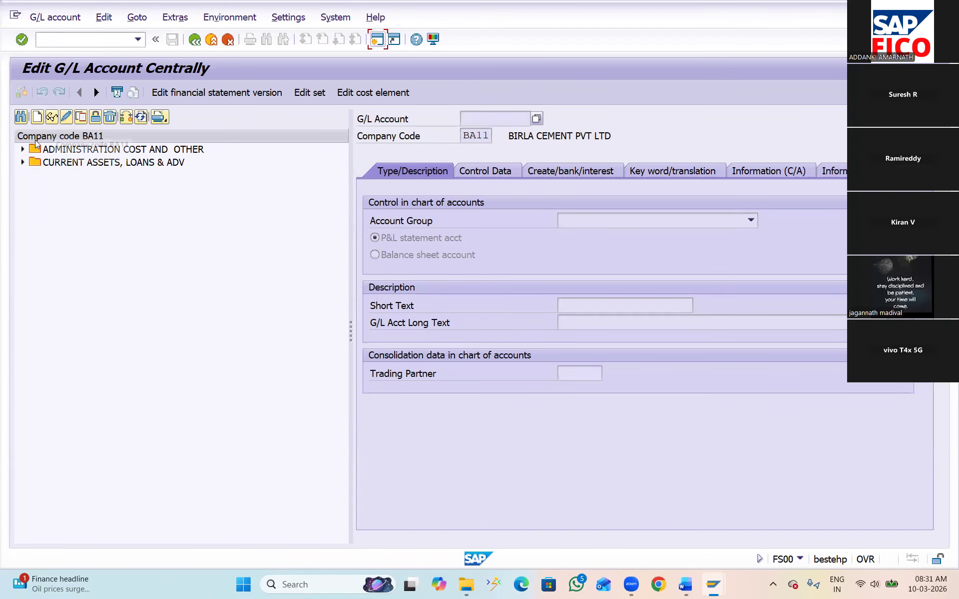
left_click(23, 150)
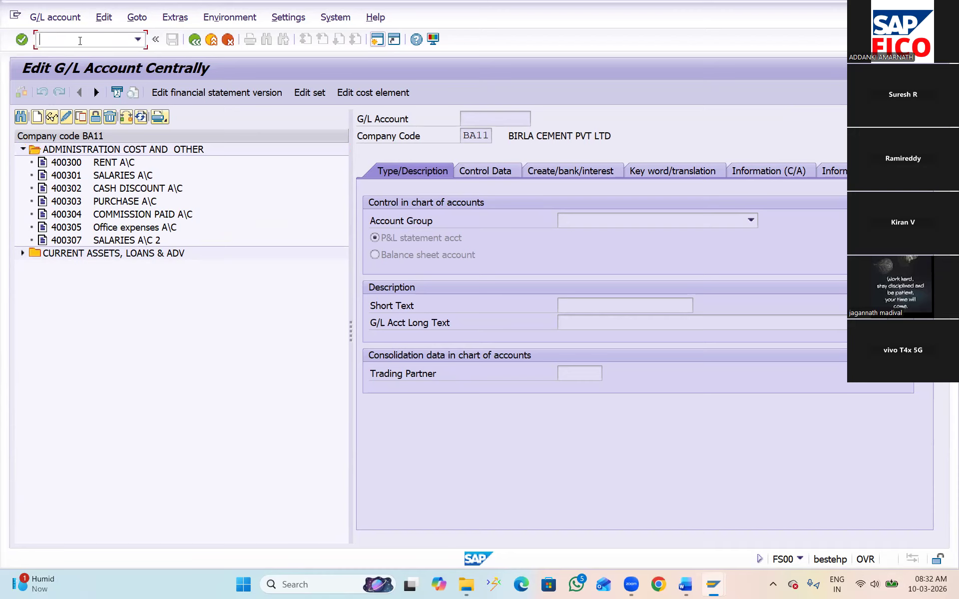
Open transaction OBR2 and set the deletion depth to company code BA11 with general master data included
type("/NOBR2")
key("Return")
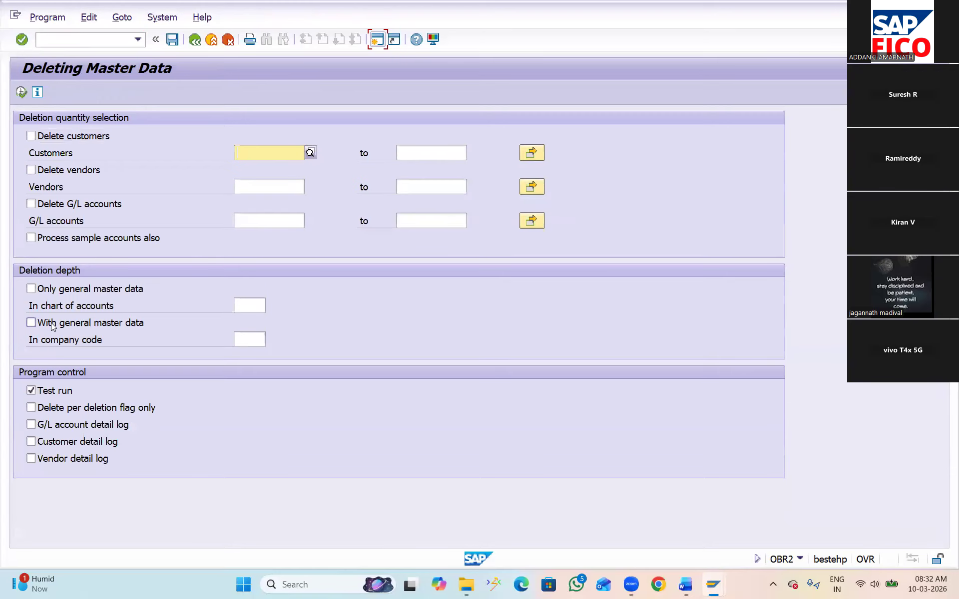
left_click(30, 322)
left_click(245, 341)
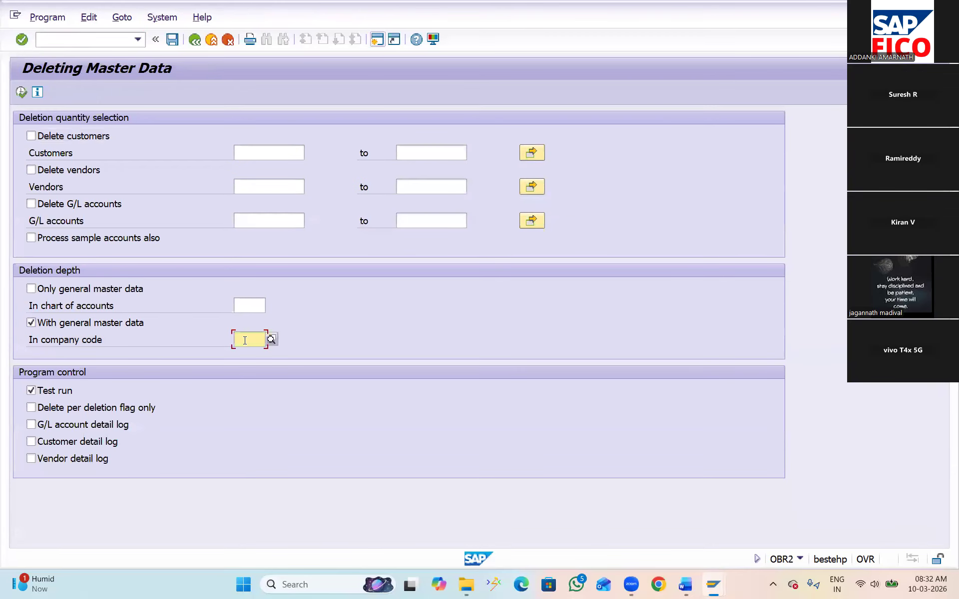
type("BA11")
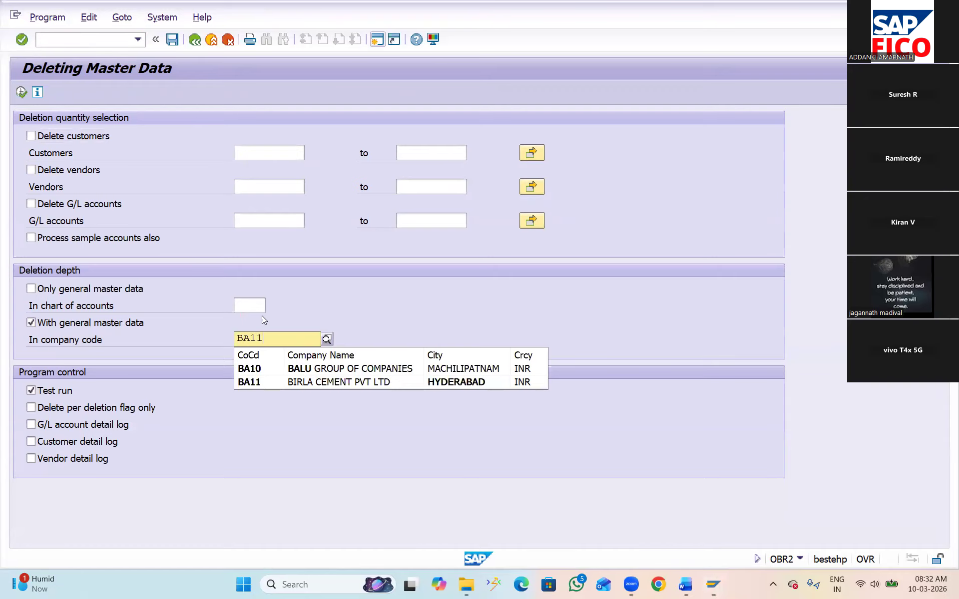
left_click(325, 290)
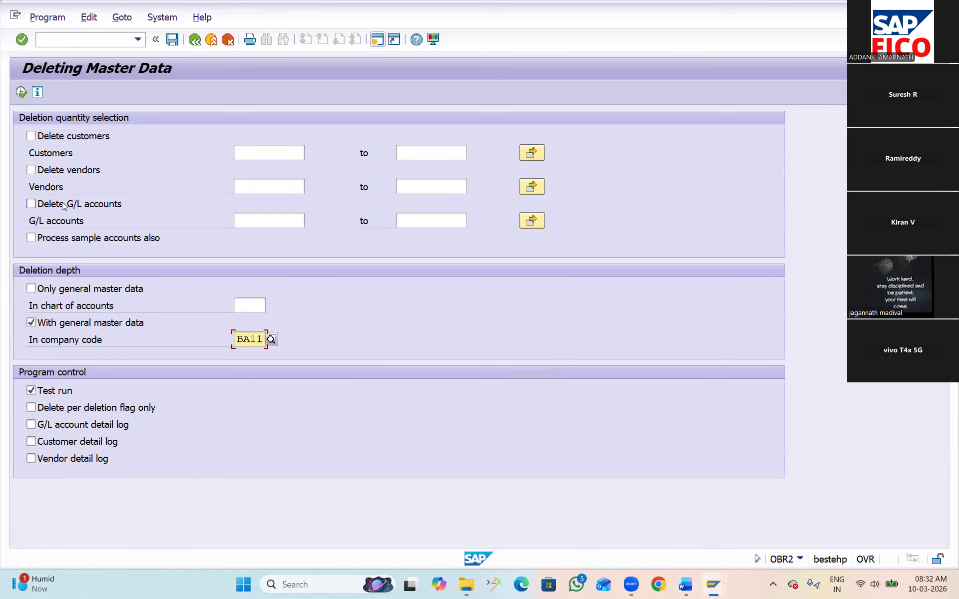
Enable deletion of G/L accounts and pick account 400307, SALARIES A\C 2, from the chart of accounts BAOC search
left_click(45, 204)
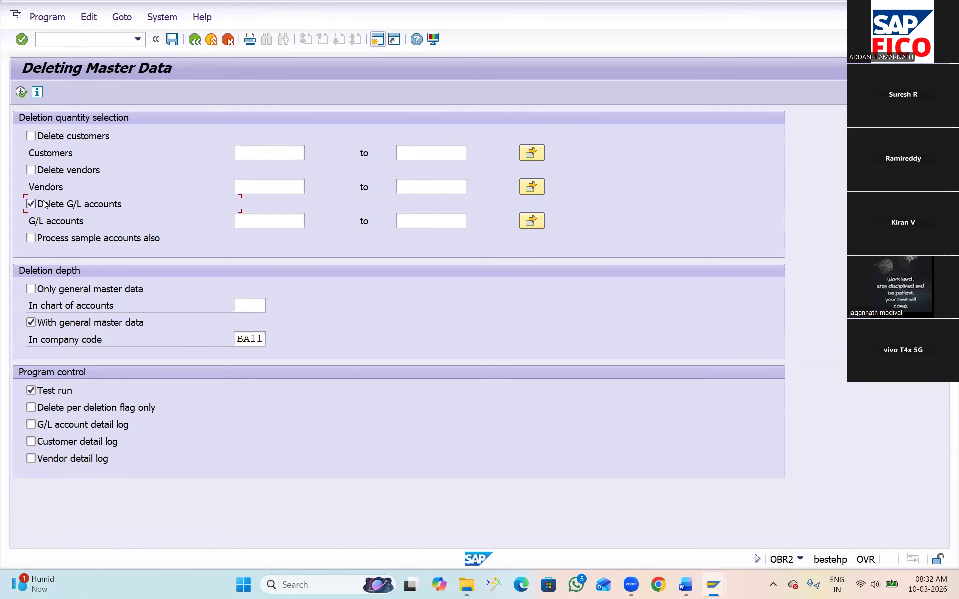
left_click(268, 224)
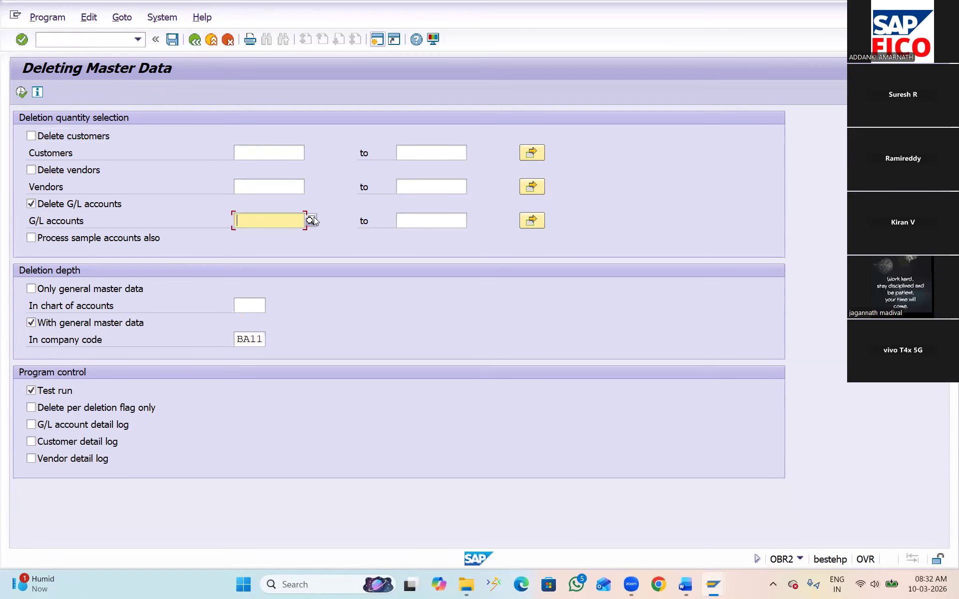
left_click(312, 223)
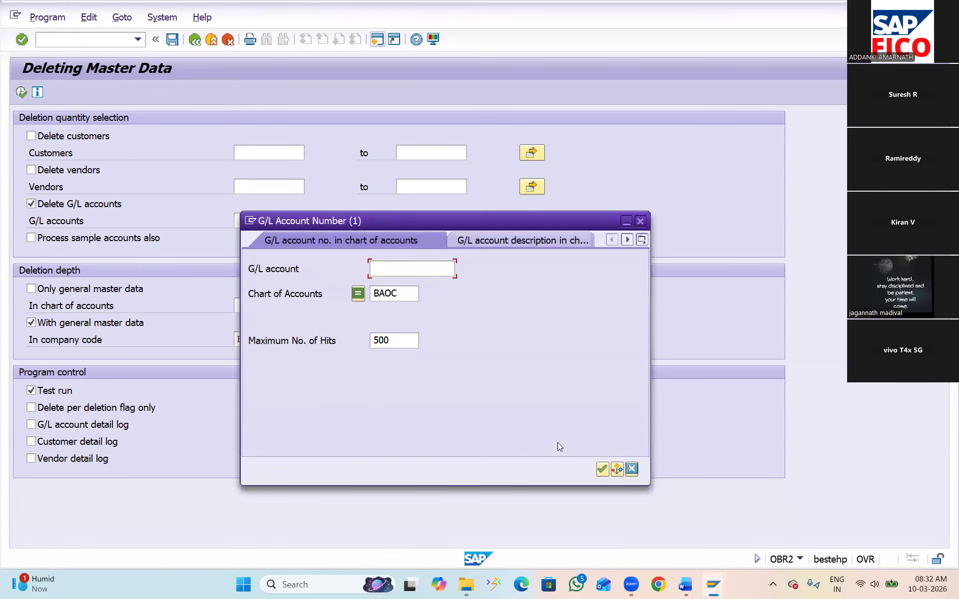
left_click(602, 471)
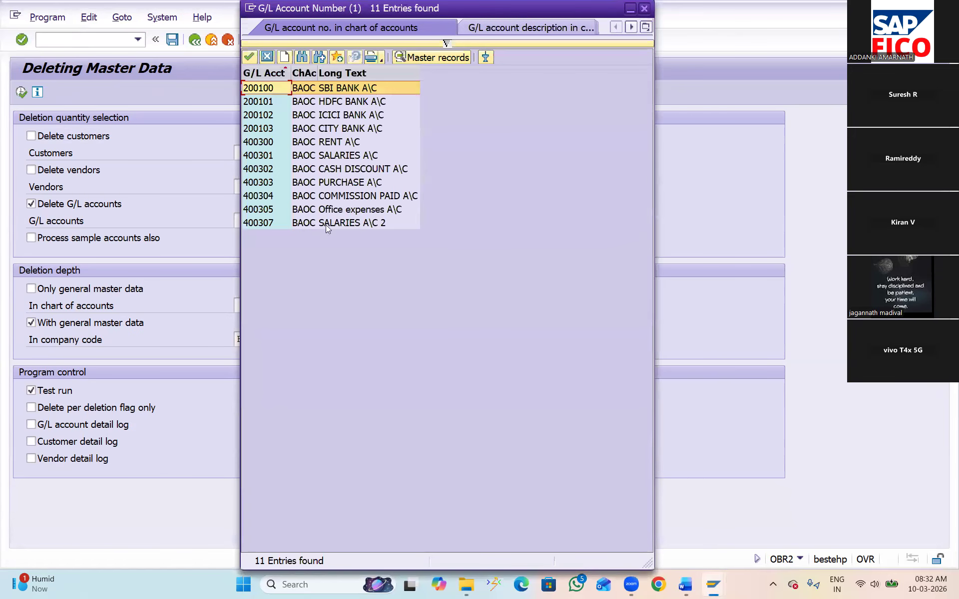
left_click(326, 224)
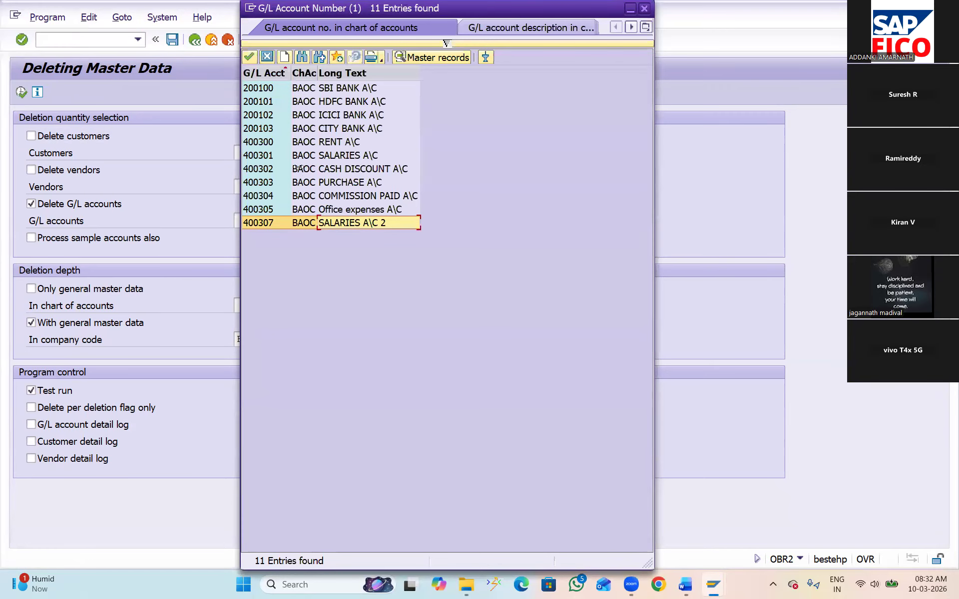
left_click(248, 57)
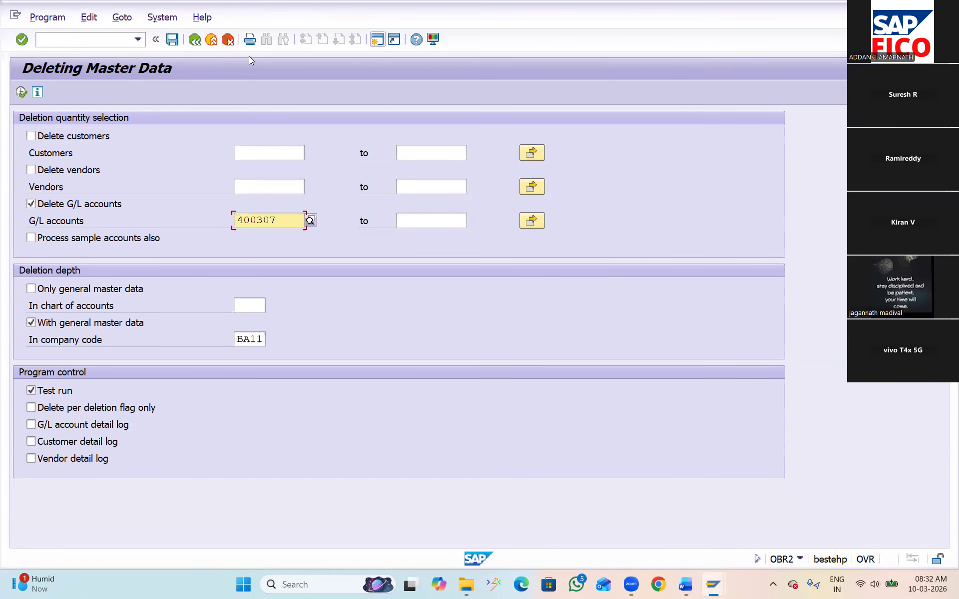
Turn off the test run, execute the deletion of account 400307 and confirm the update run
left_click(31, 391)
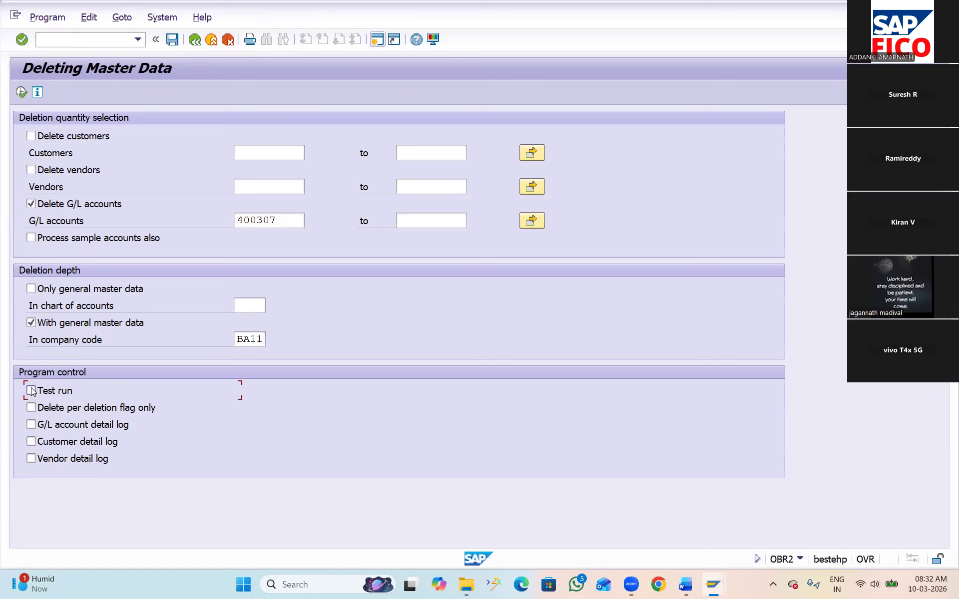
left_click(20, 91)
left_click(249, 278)
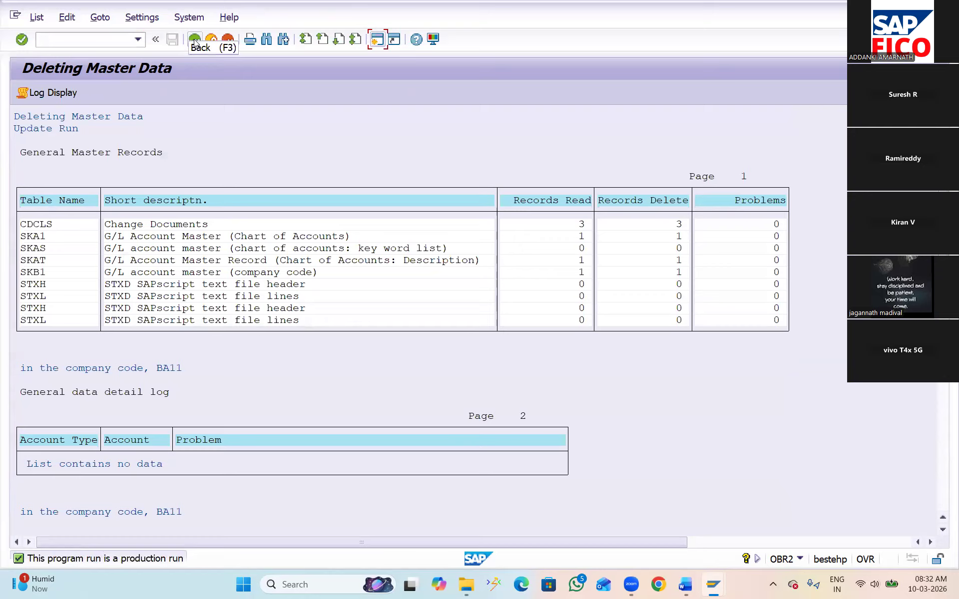
Return to transaction FS00 and check the ADMINISTRATION COST AND OTHER group for the deleted SALARIES A\C 2 account
left_click(85, 39)
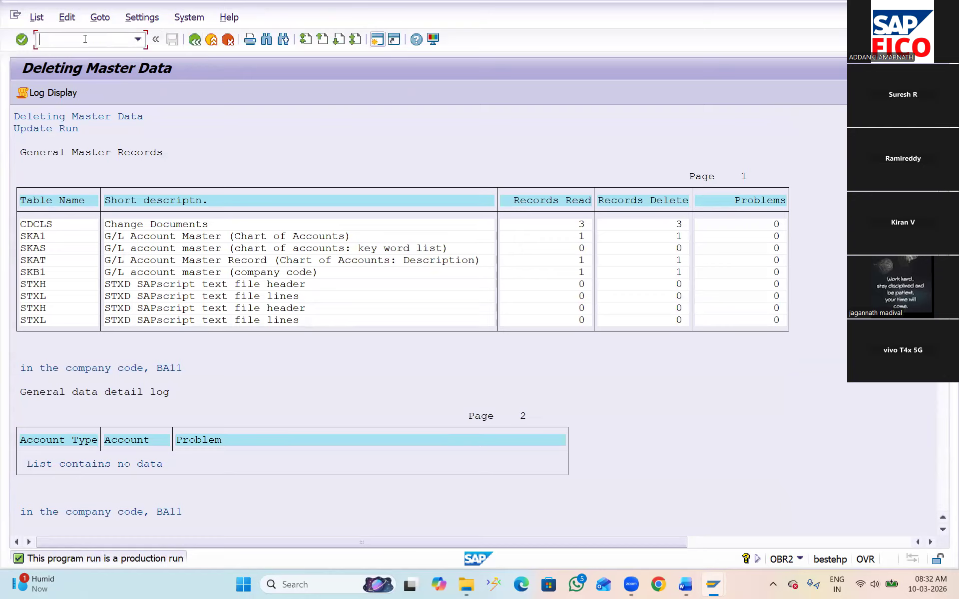
type("/NFS00")
key("Return")
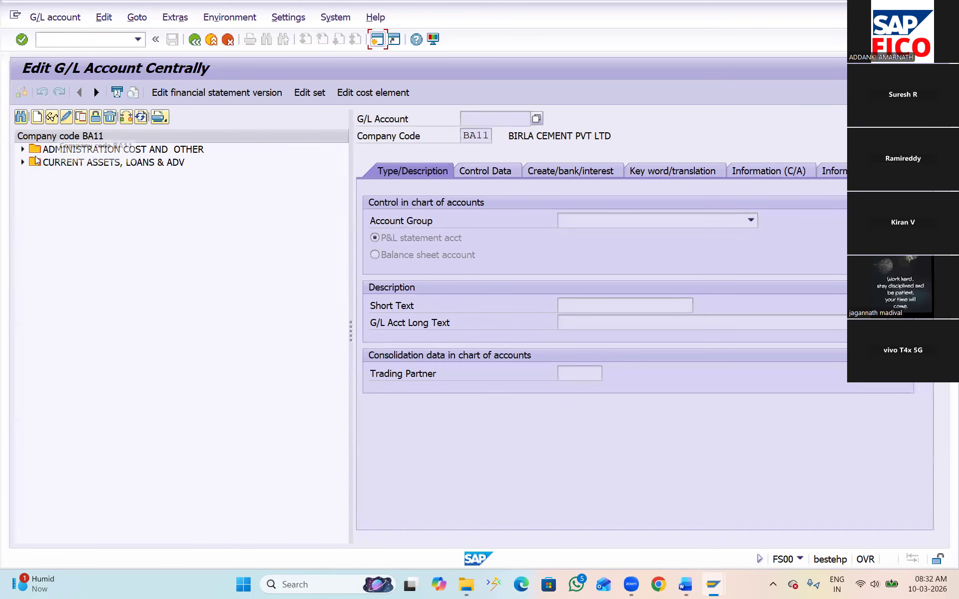
left_click(22, 149)
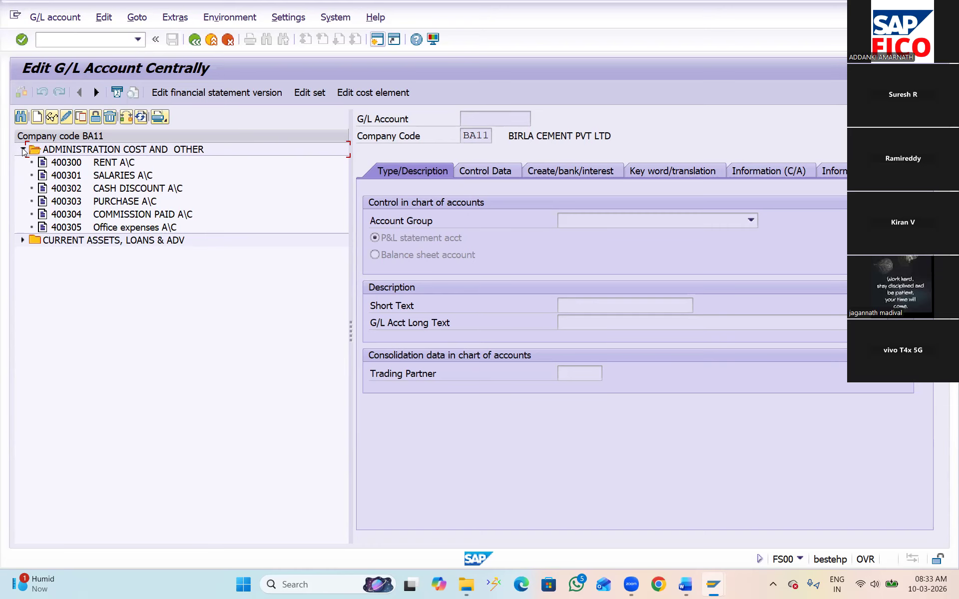
Switch to the Word notes, read the topic on the purpose of line item display, and return to SAP
key("alt+Tab")
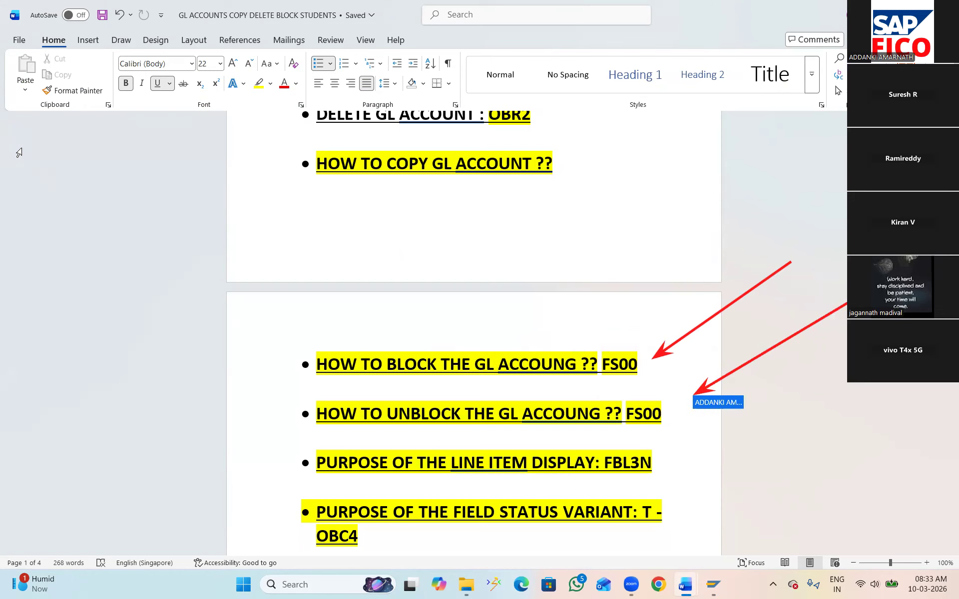
scroll(356, 402, "down", 5)
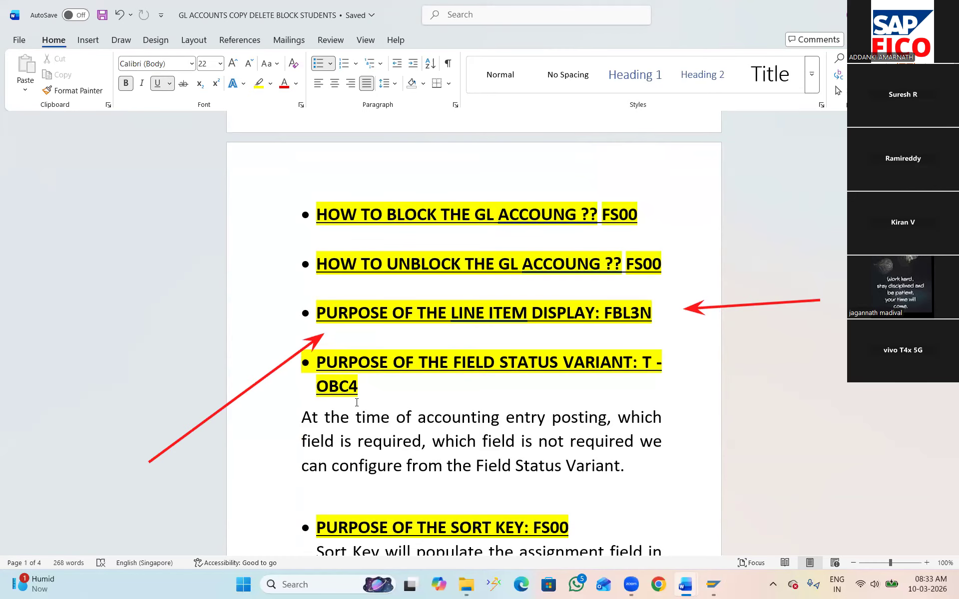
key("alt+Tab")
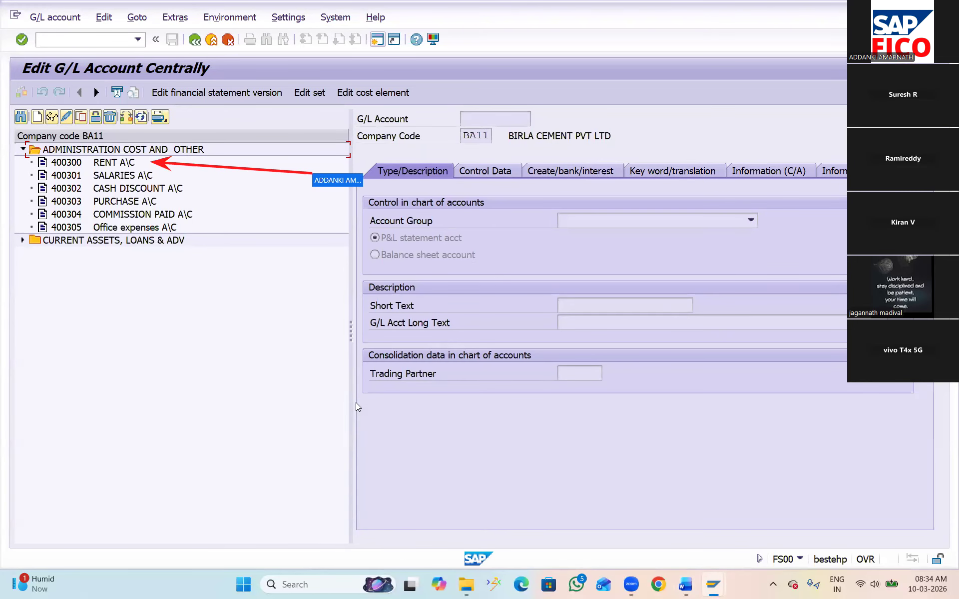
Open account 400300 RENT A\C in change mode and view the line item display setting in its control data
left_click(117, 166)
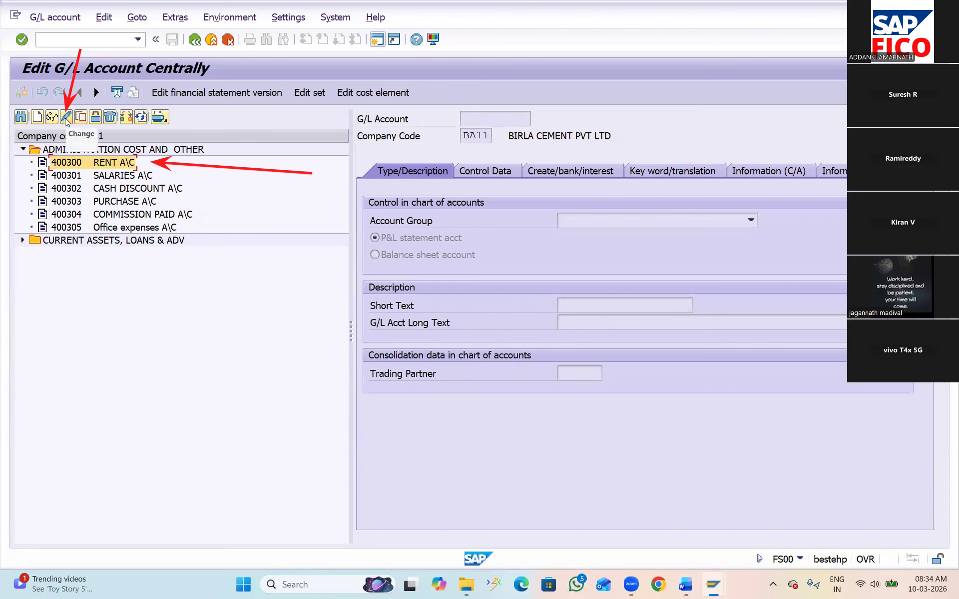
left_click(65, 118)
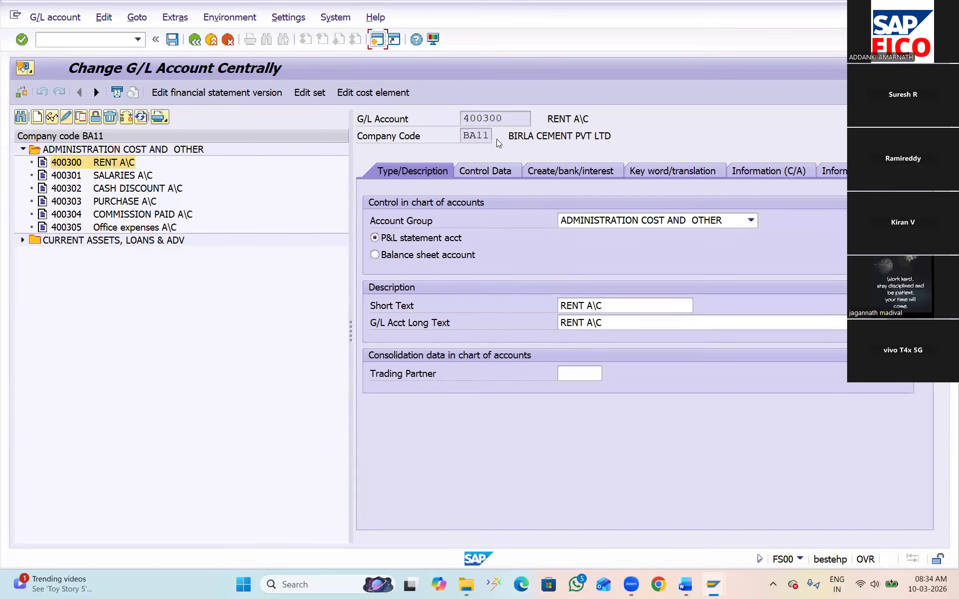
left_click(488, 172)
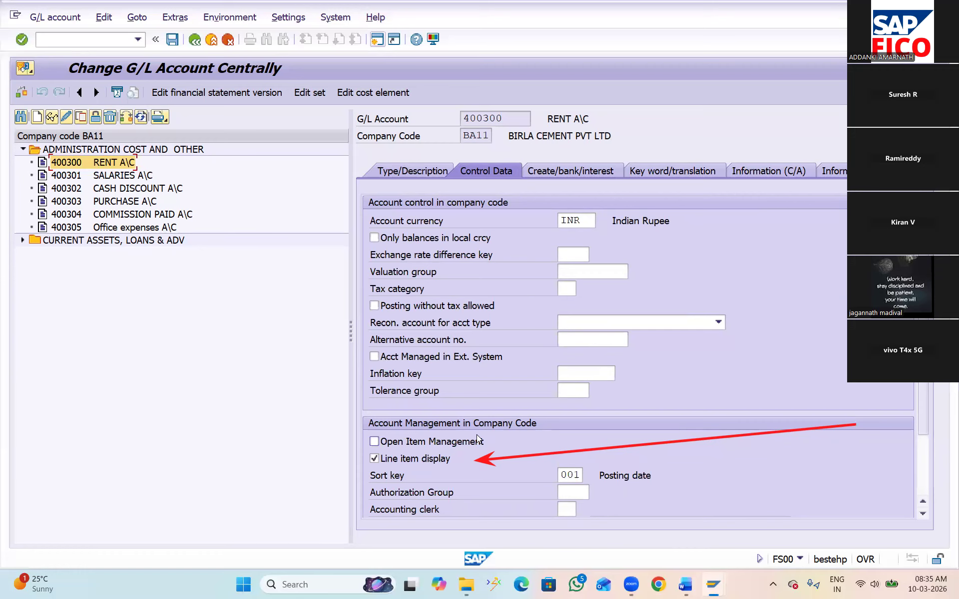
Open transaction FBL3N in a new session and display the open line items of account 400300 in company code BA11
left_click(377, 39)
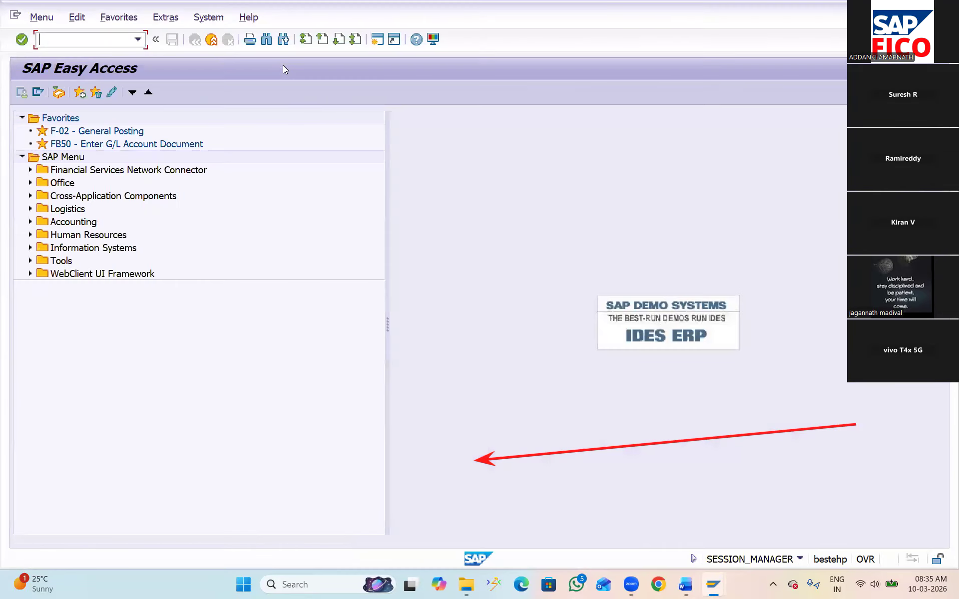
type("FBL3N")
key("Return")
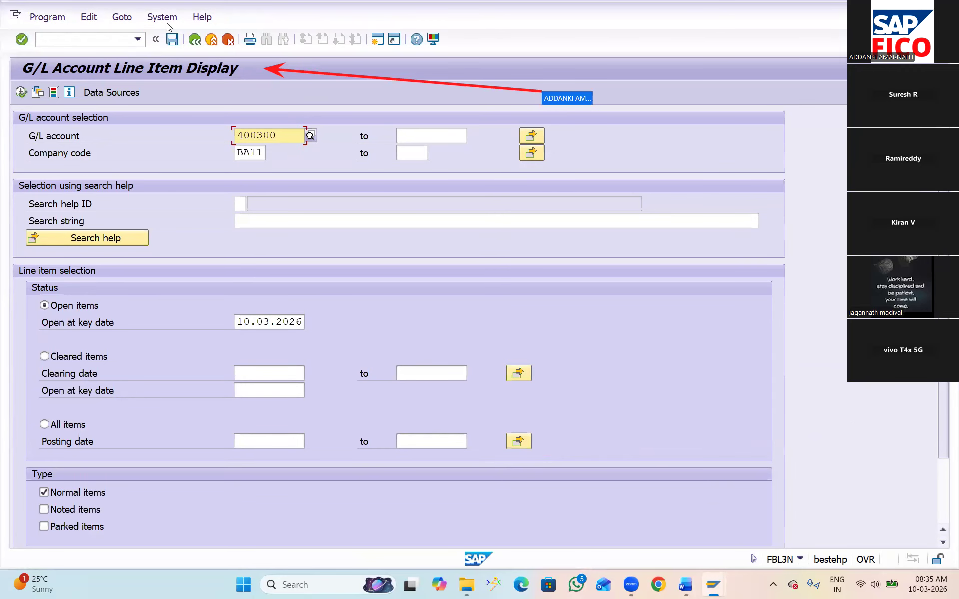
left_click(21, 93)
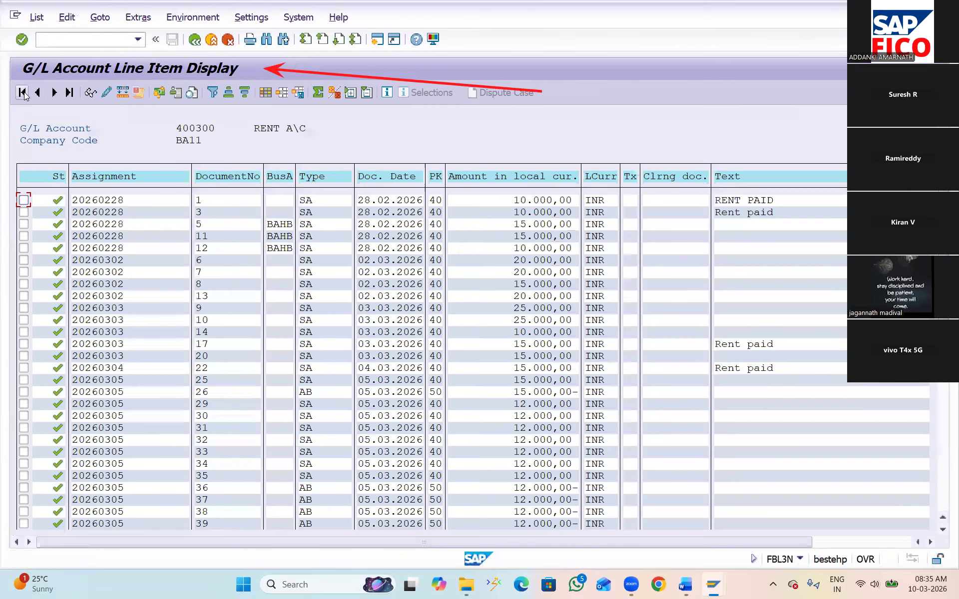
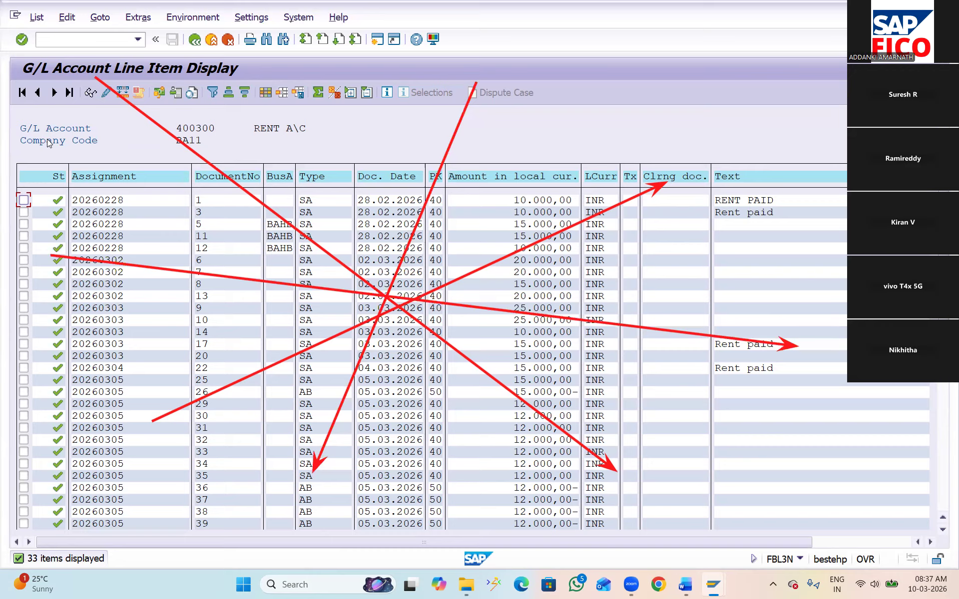
Switch to the Word notes and read the topic on the purpose of the field status variant
key("Escape")
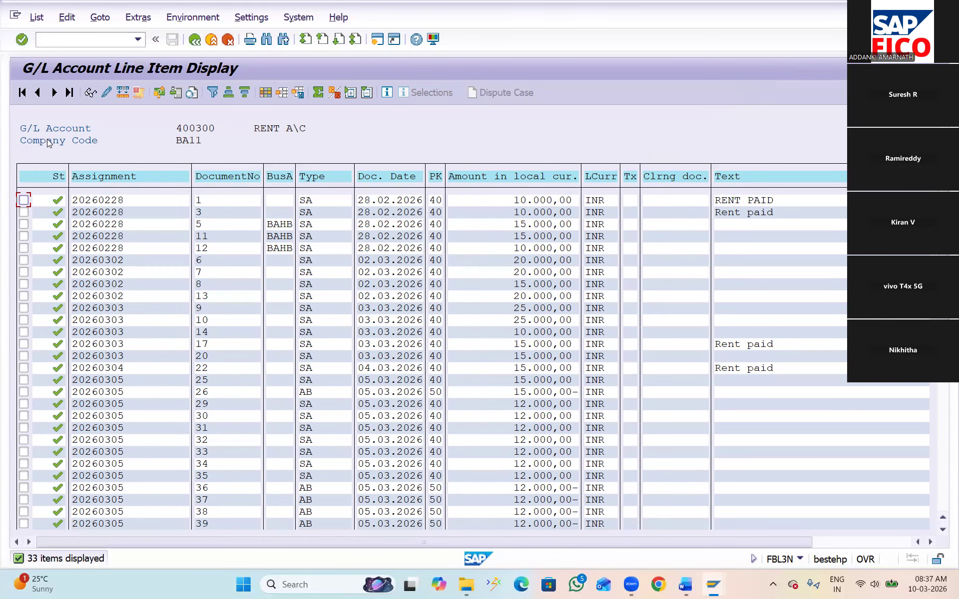
key("alt+Tab")
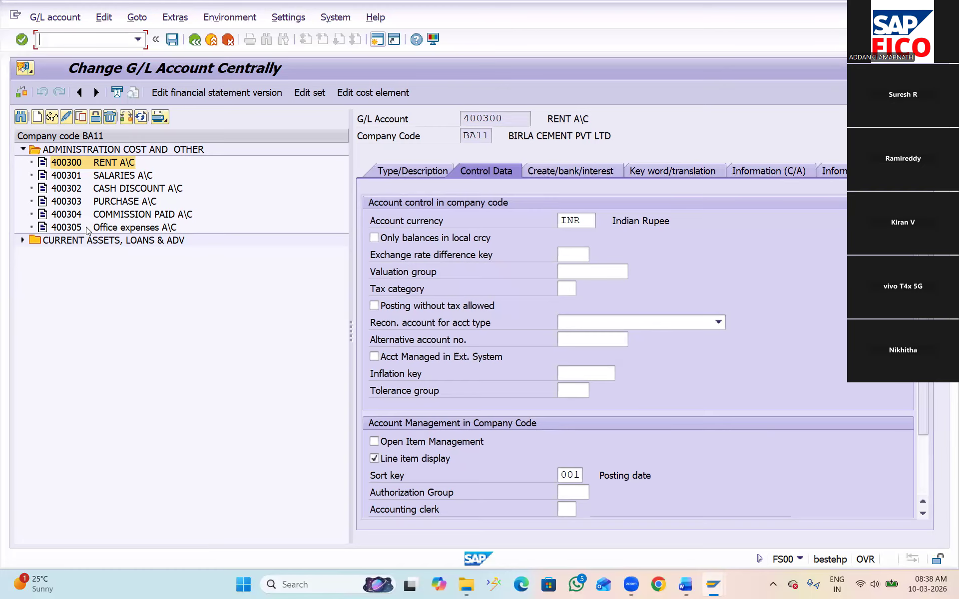
key("alt+Tab")
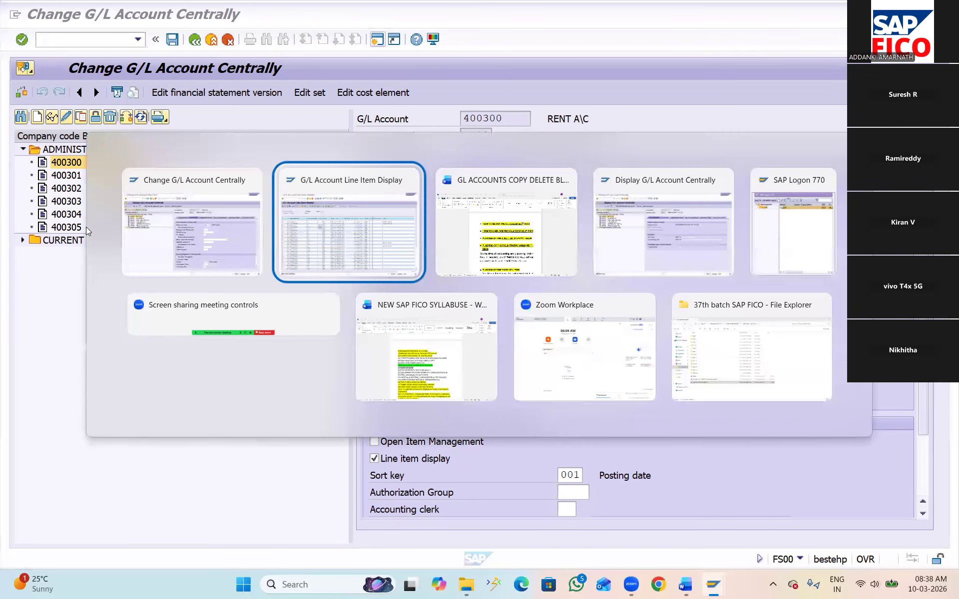
key("alt+Tab")
key("Tab")
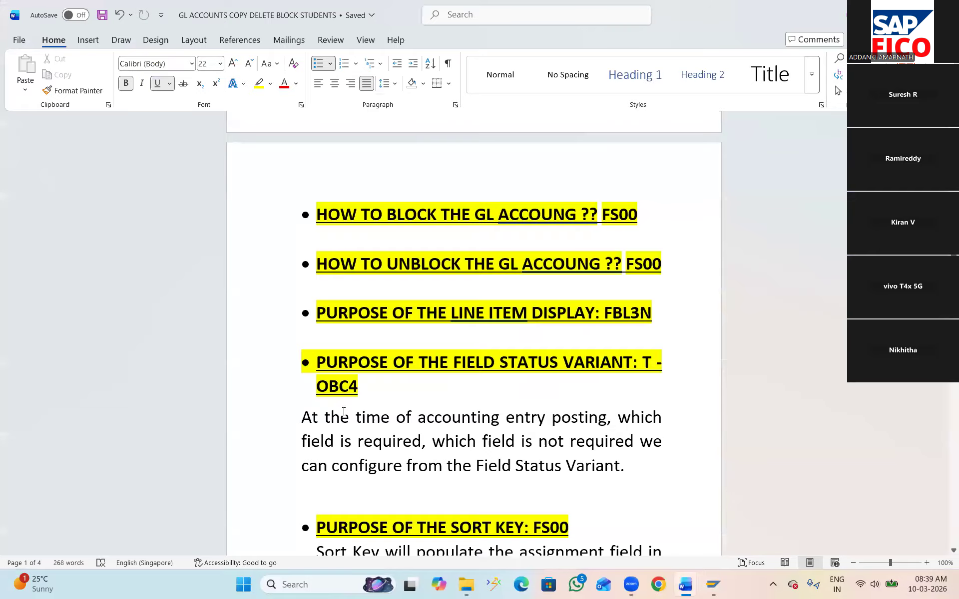
scroll(344, 412, "down", 1)
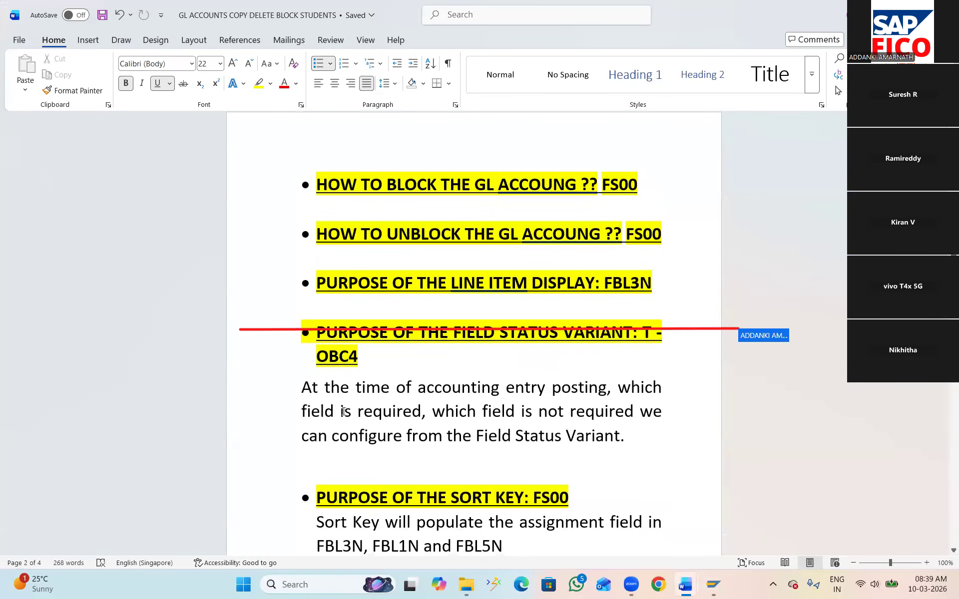
scroll(344, 412, "up", 1)
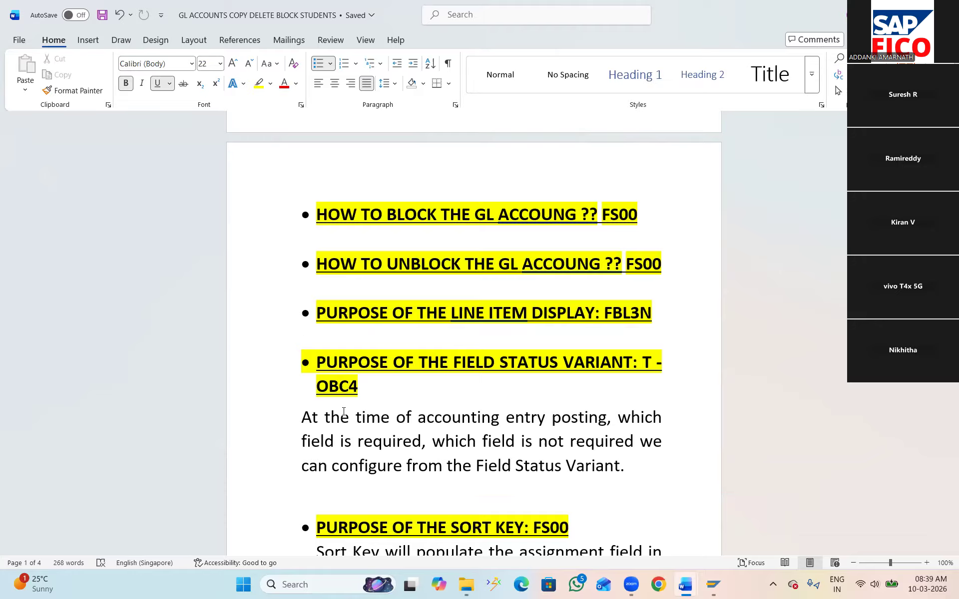
Return to the G/L Account Line Item Display session in SAP and open transaction OBC4
key("alt+Tab")
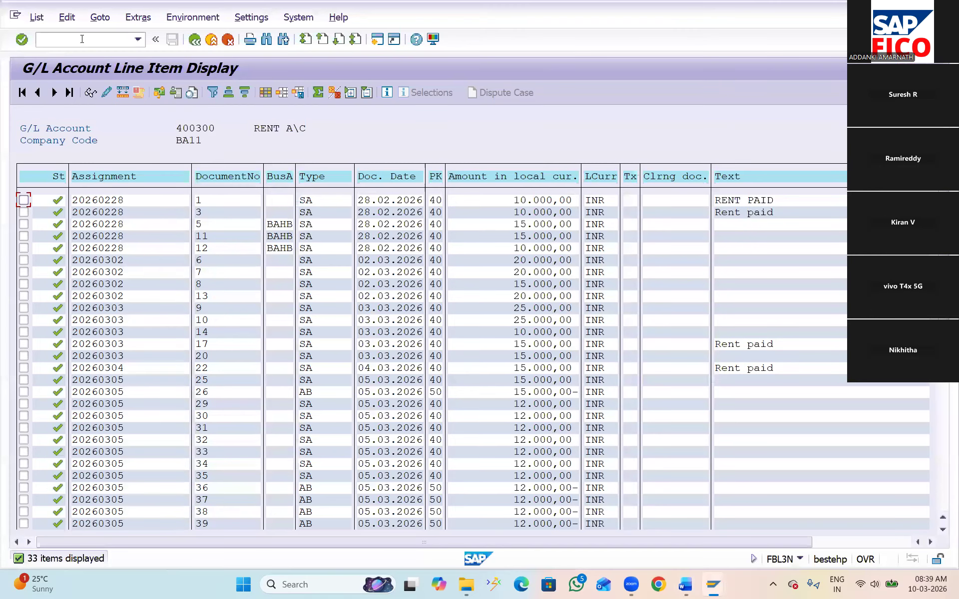
left_click(82, 39)
type("/NOBC4")
key("Return")
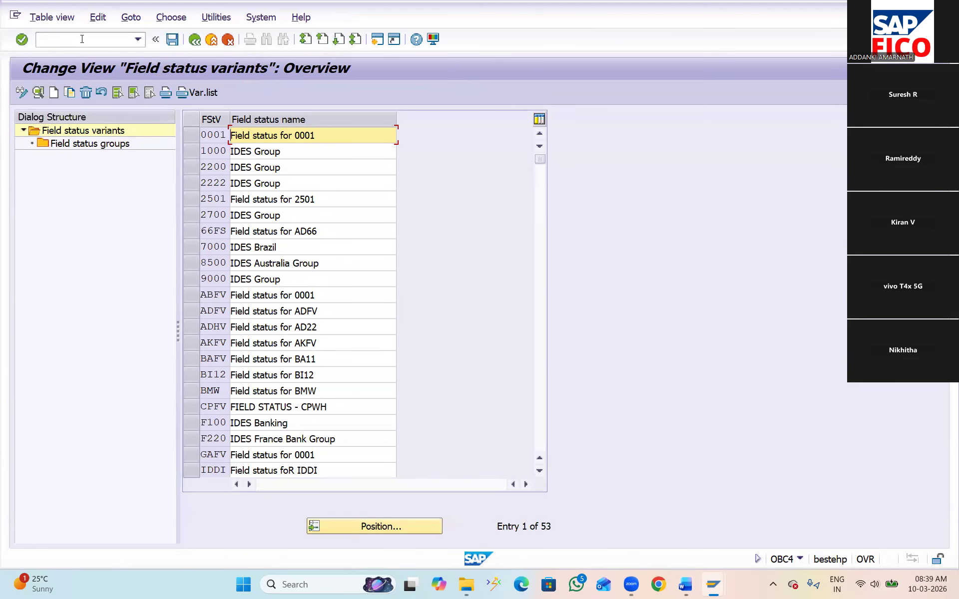
Find field status variant BAFV, select it and open its field status groups
left_click(381, 528)
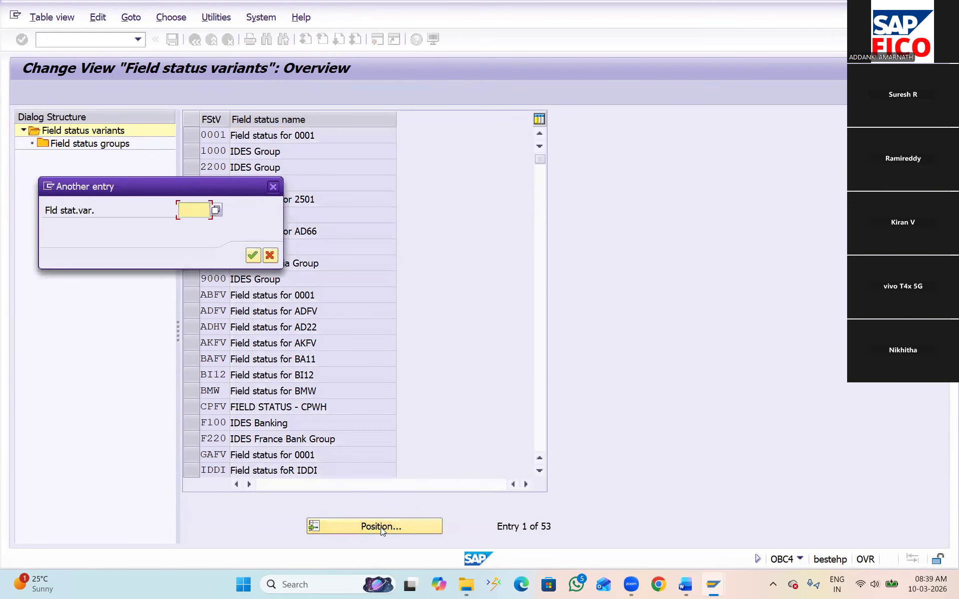
type("B")
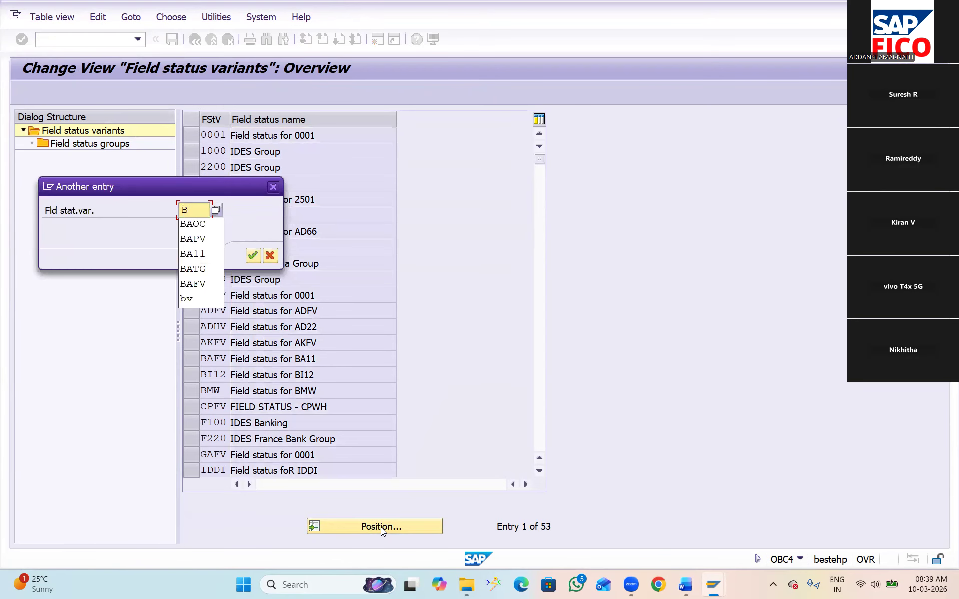
type("AFV")
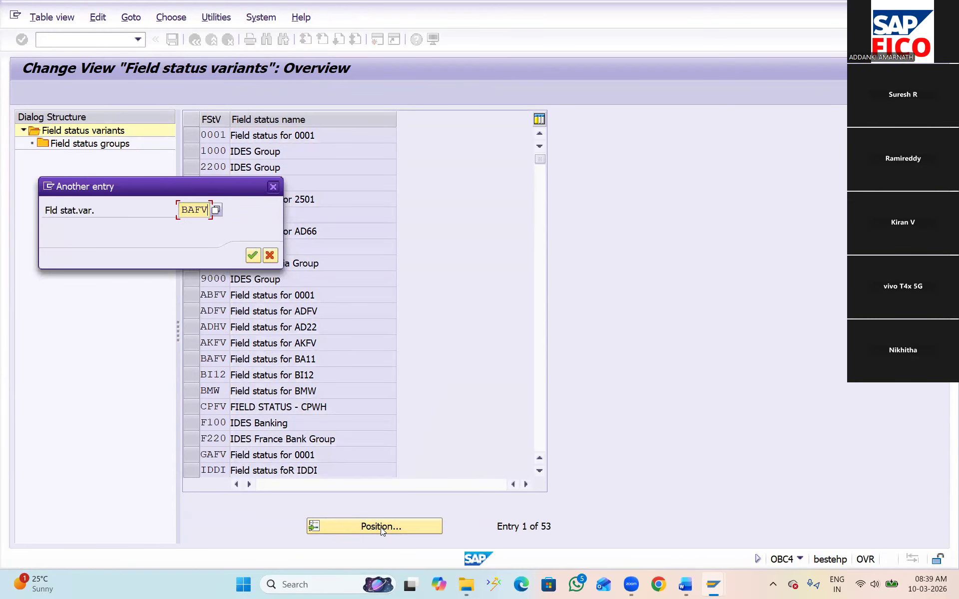
left_click(253, 255)
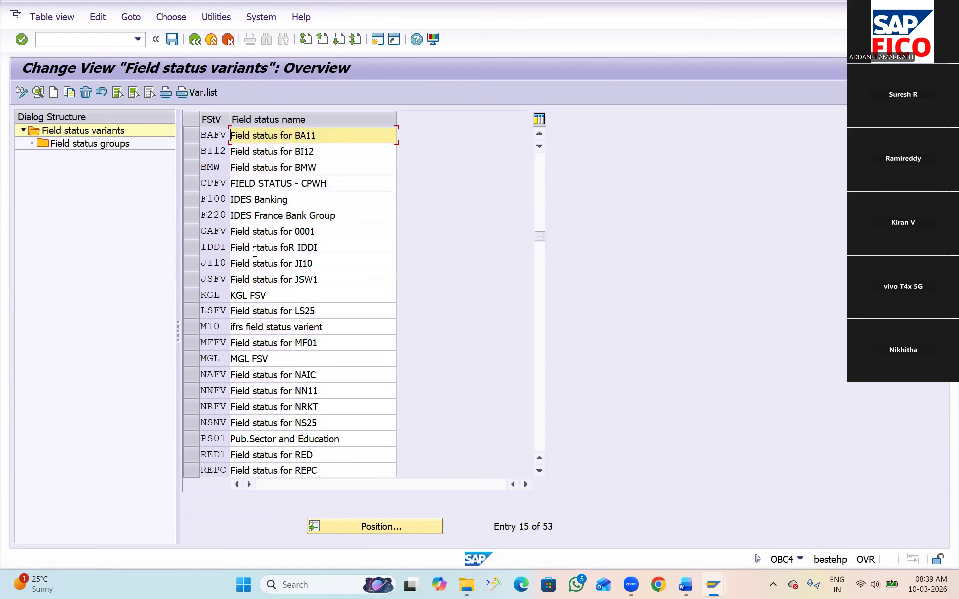
left_click(191, 136)
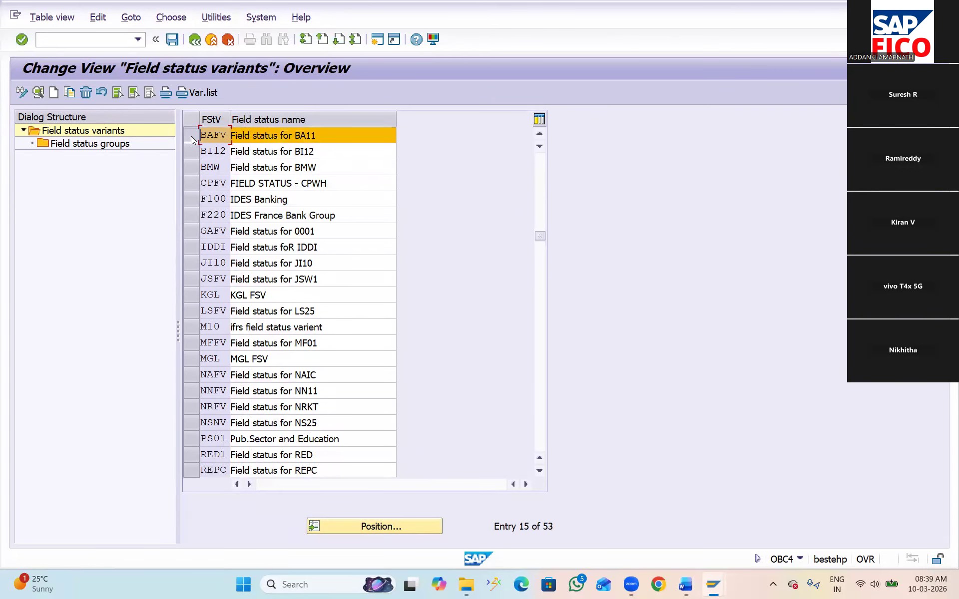
double_click(104, 145)
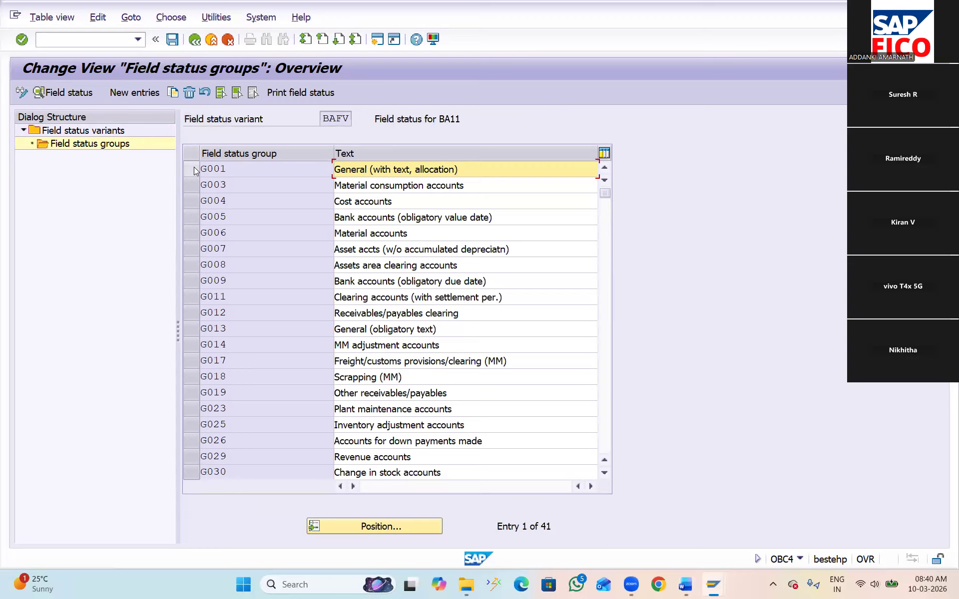
Make the Text field a required entry in the general data of field status group G001, and return to the group overview
double_click(210, 171)
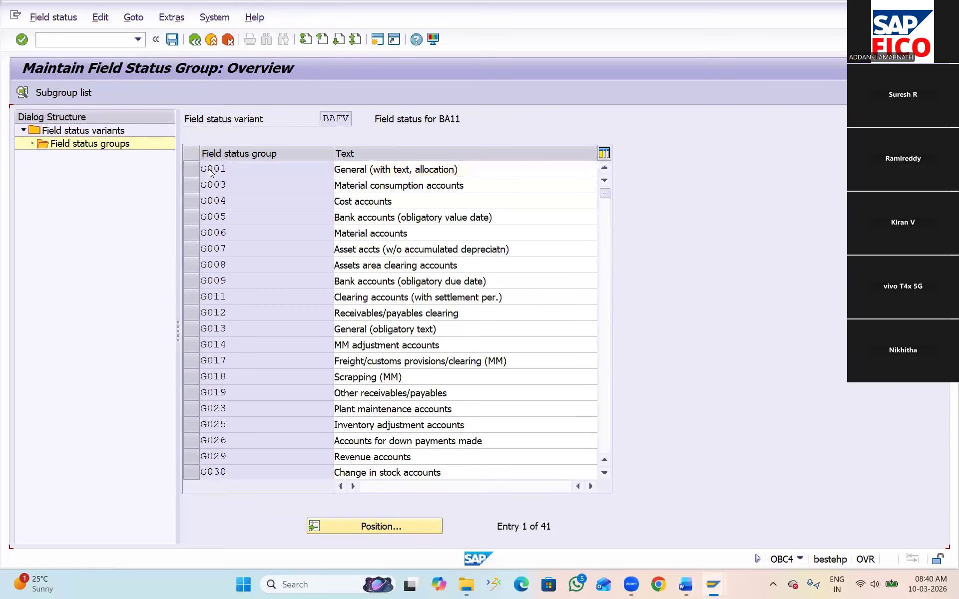
double_click(210, 171)
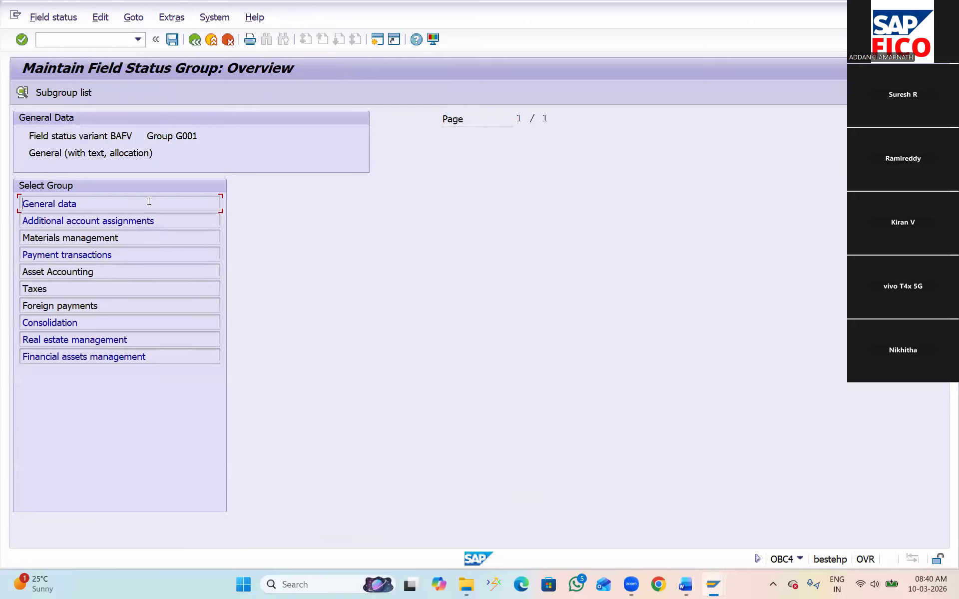
double_click(69, 204)
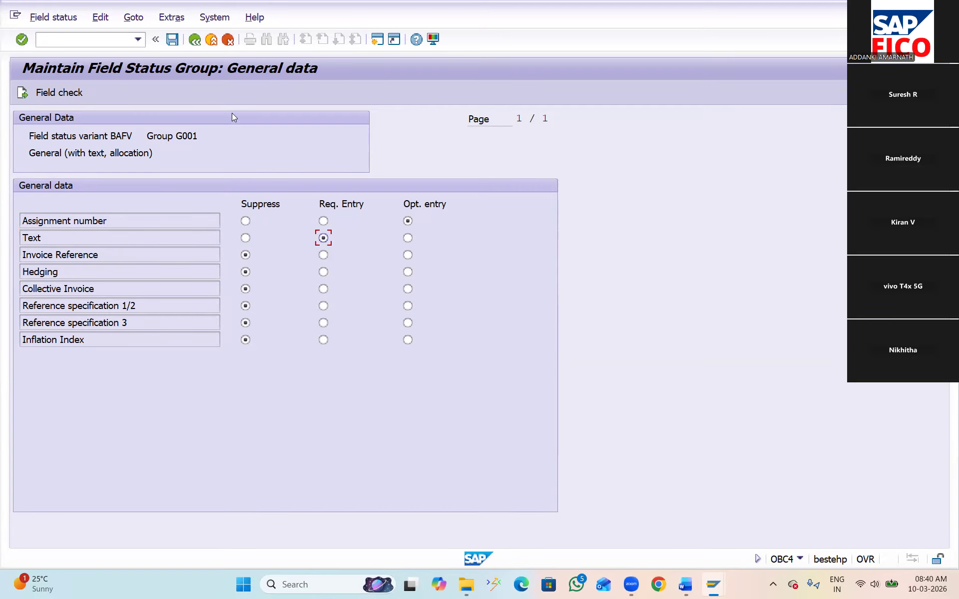
left_click(195, 39)
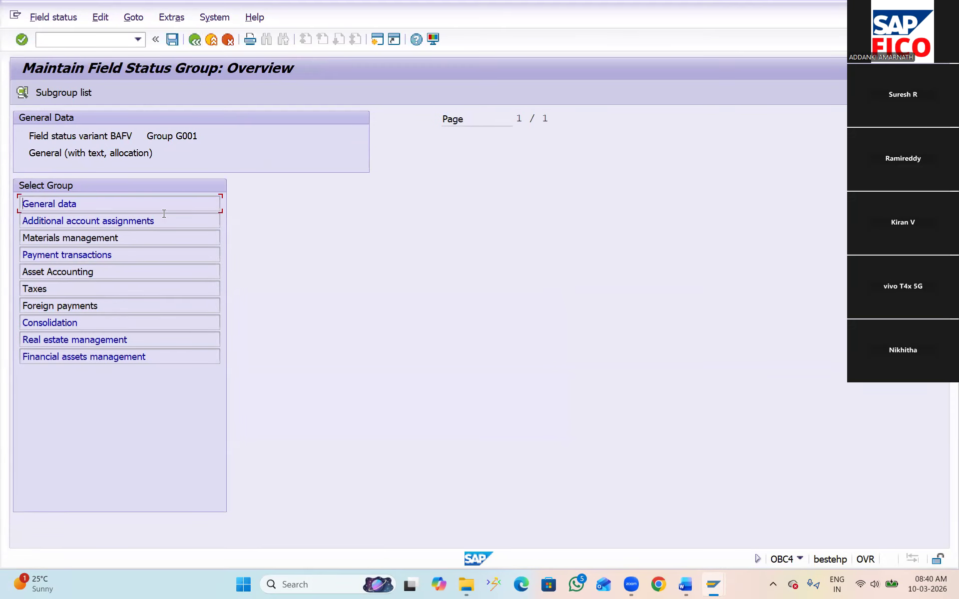
Make Business Area a required entry in G001's additional account assignments and save under the proposed customizing request
double_click(112, 220)
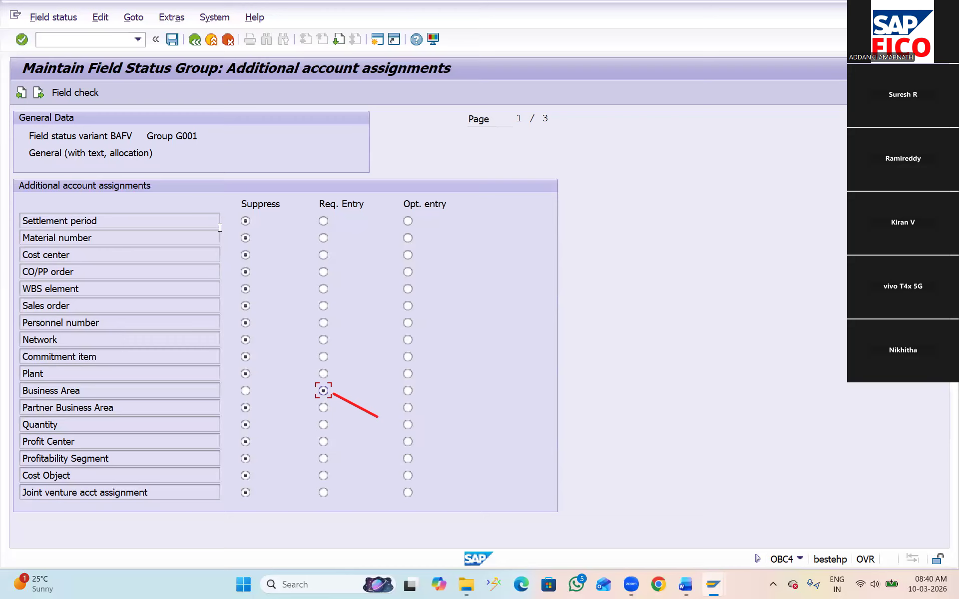
left_click(172, 40)
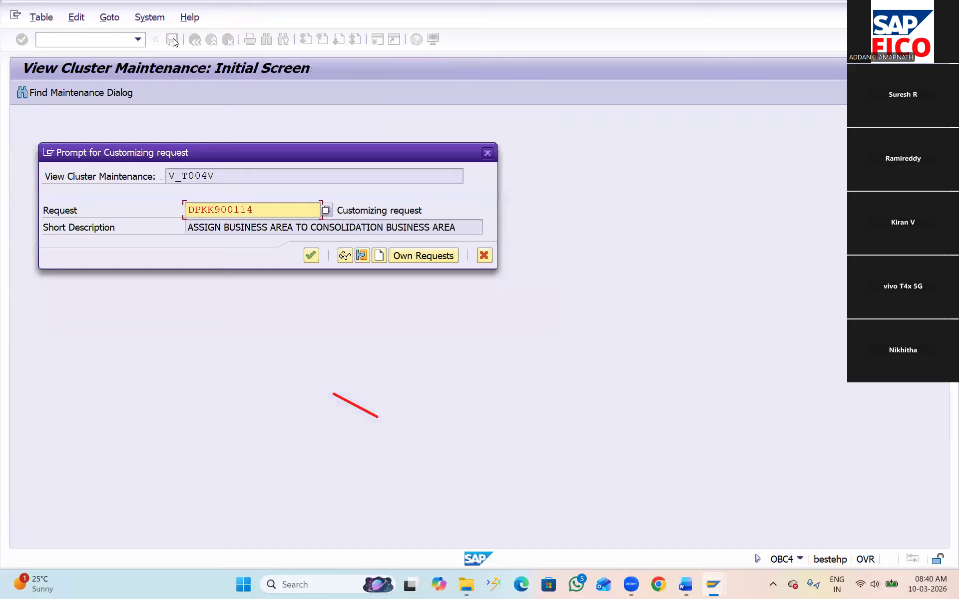
left_click(311, 256)
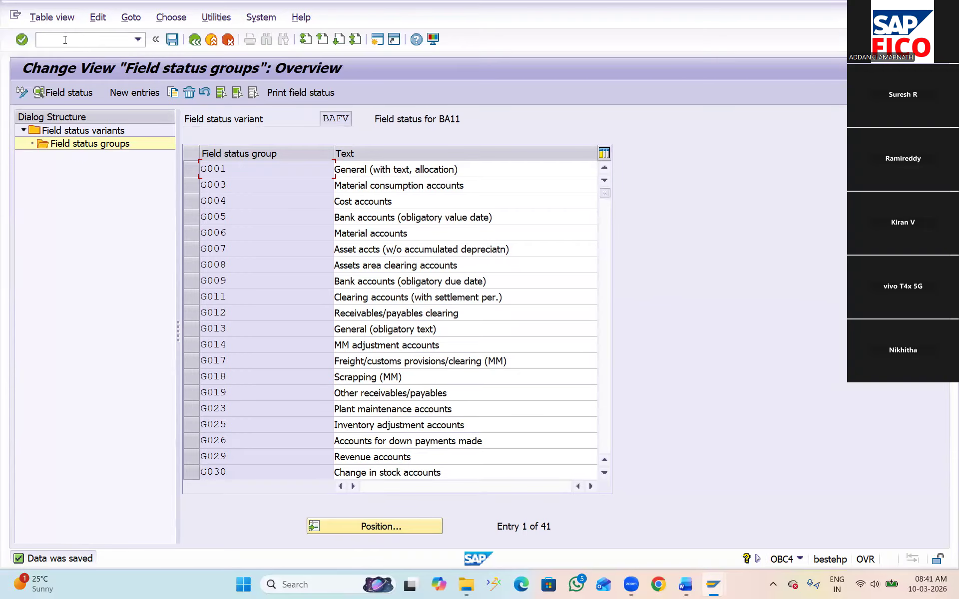
Open transaction FB50 and set the document date to 10.03.2026
type("/NFB50")
key("Return")
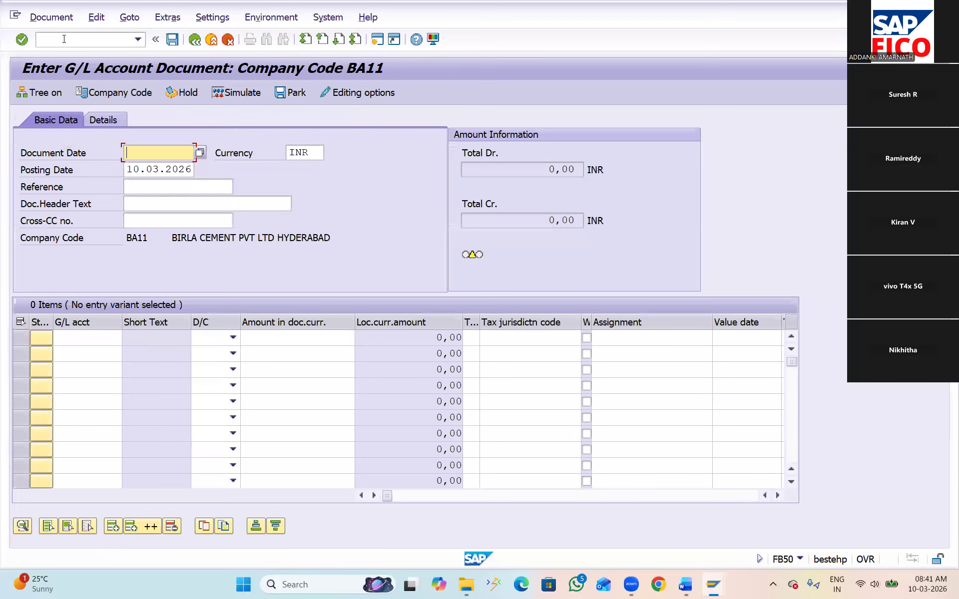
left_click(200, 152)
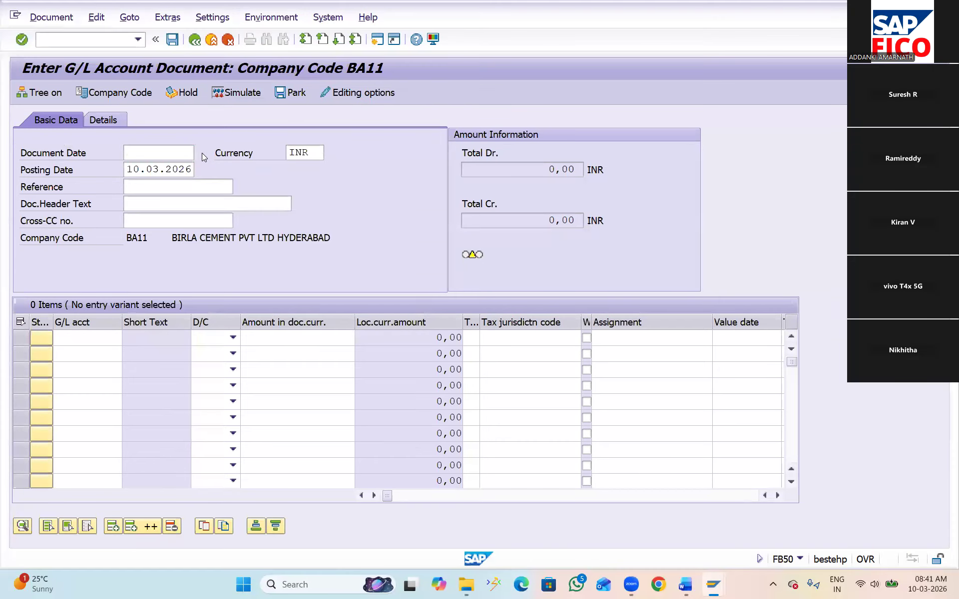
double_click(235, 321)
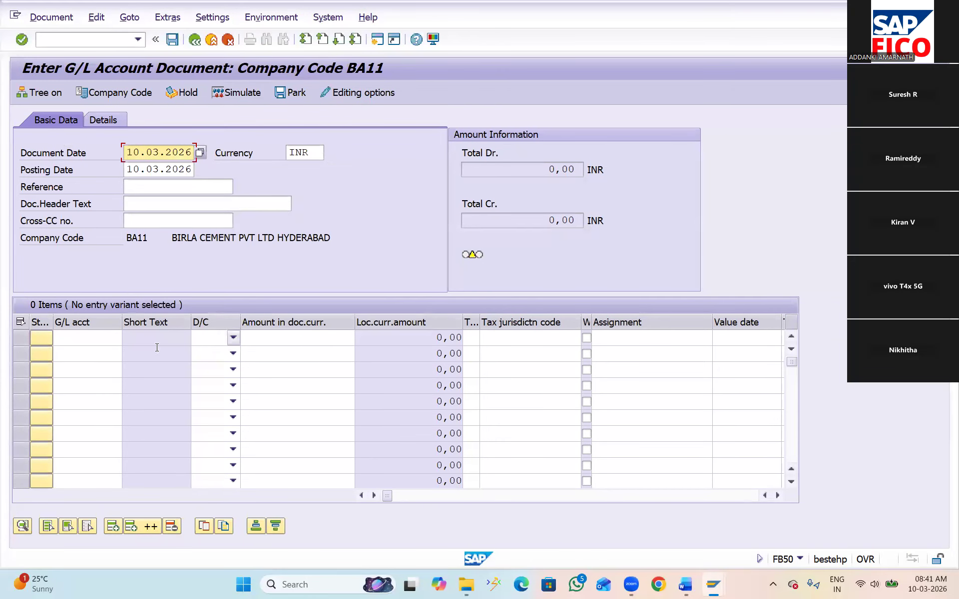
Enter the first line item as a debit of 12000 to G/L account 400300 RENT A\C
left_click(93, 329)
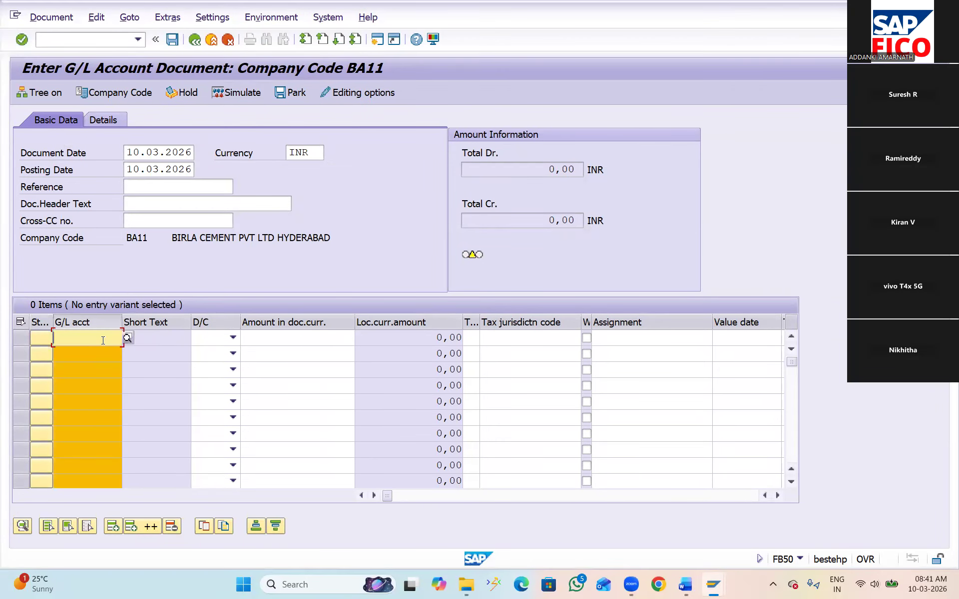
left_click(91, 318)
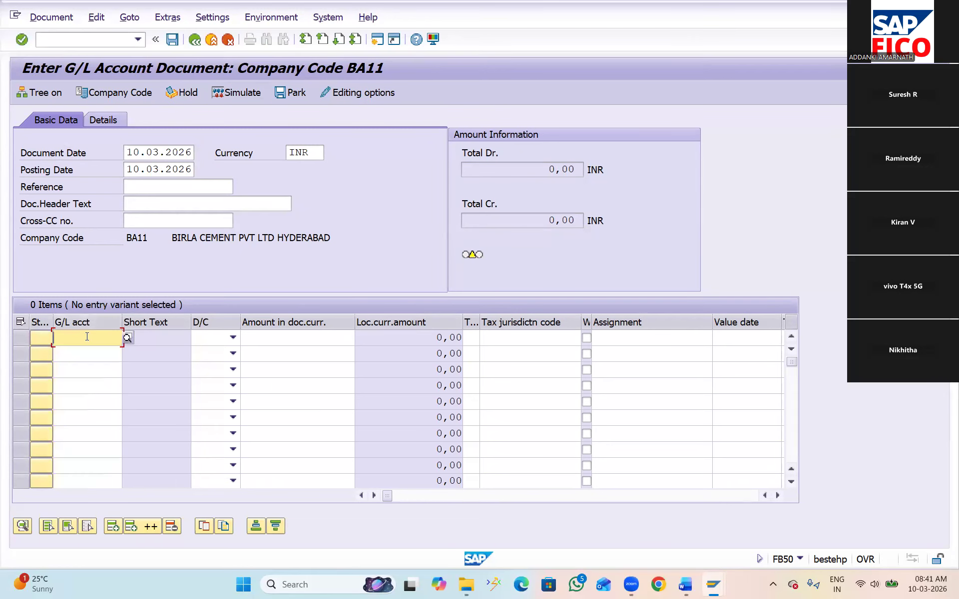
left_click(129, 339)
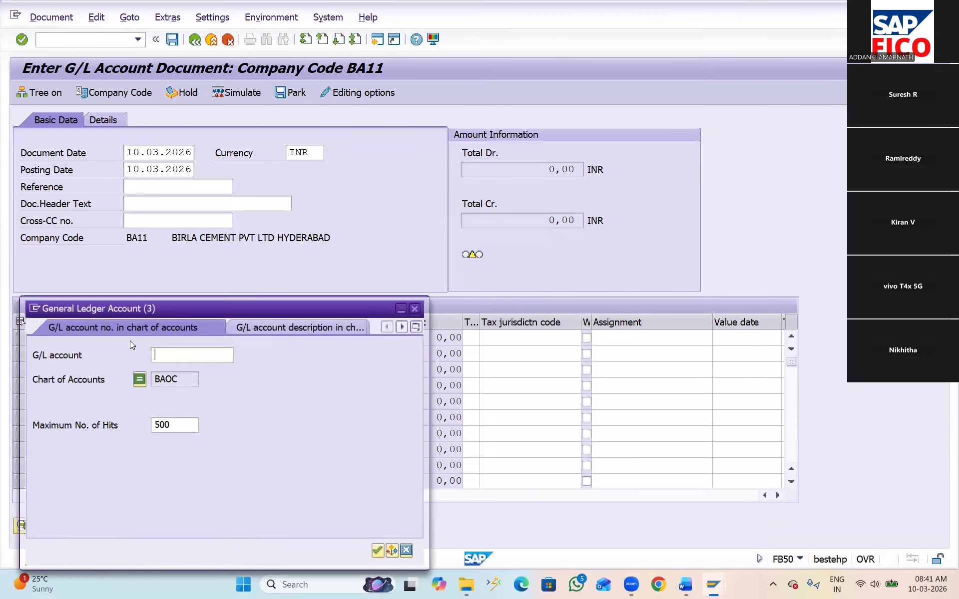
left_click(381, 552)
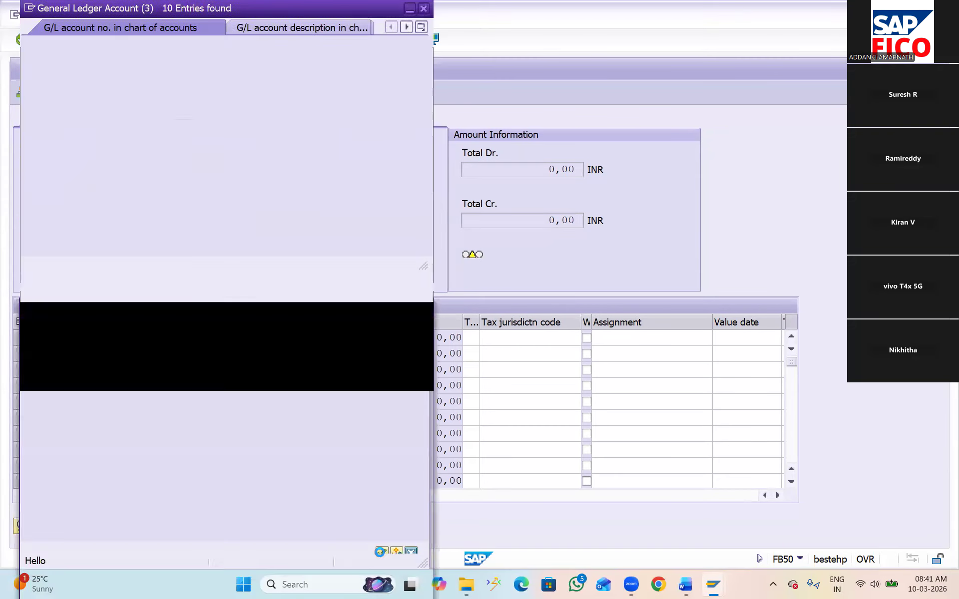
left_click(107, 142)
left_click(25, 58)
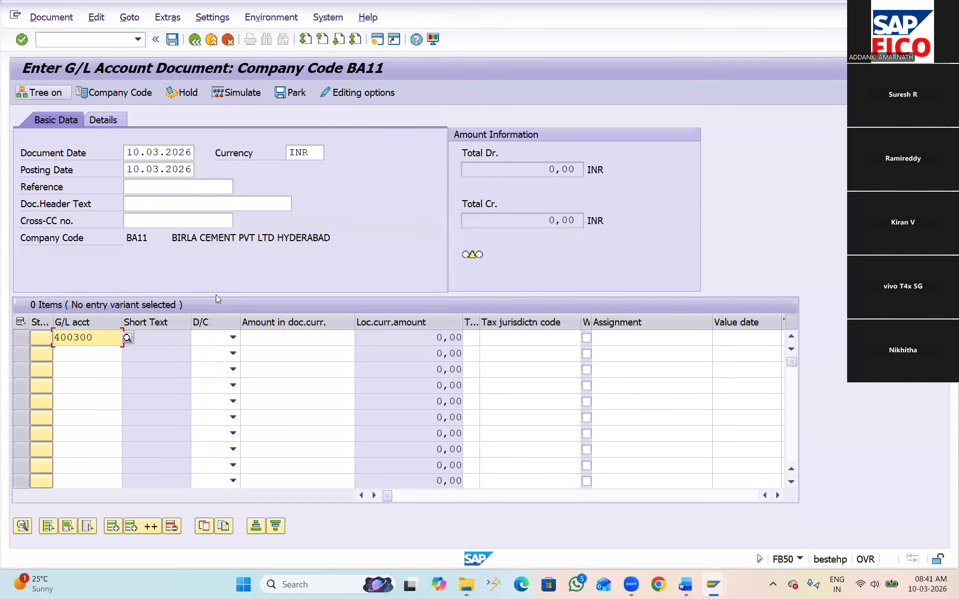
left_click(233, 337)
key("Return")
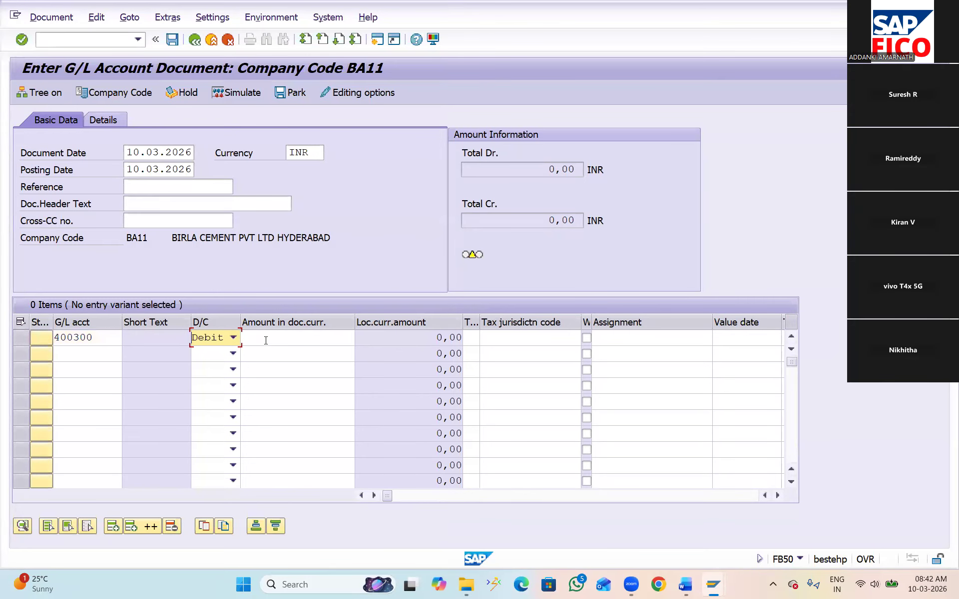
left_click(266, 340)
type("12000")
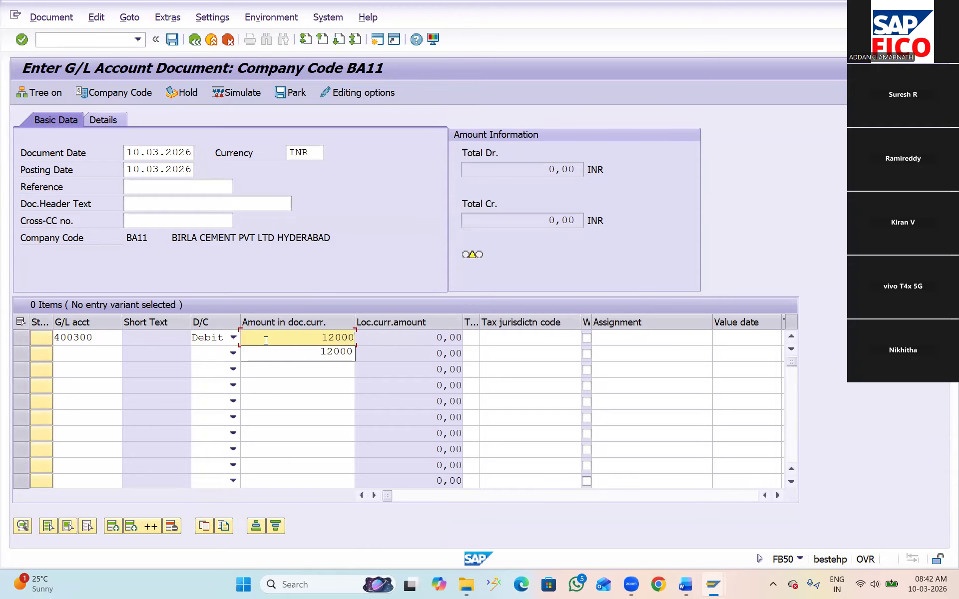
Enter the second line item as a credit of 12000 to G/L account 200100 SBI BANK A\C and validate the entries
left_click(76, 352)
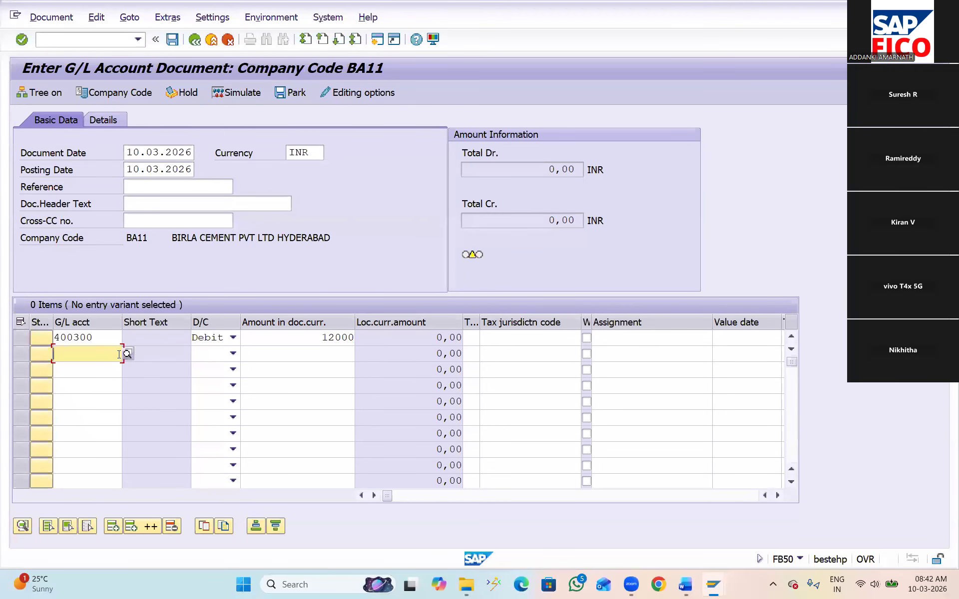
left_click(129, 353)
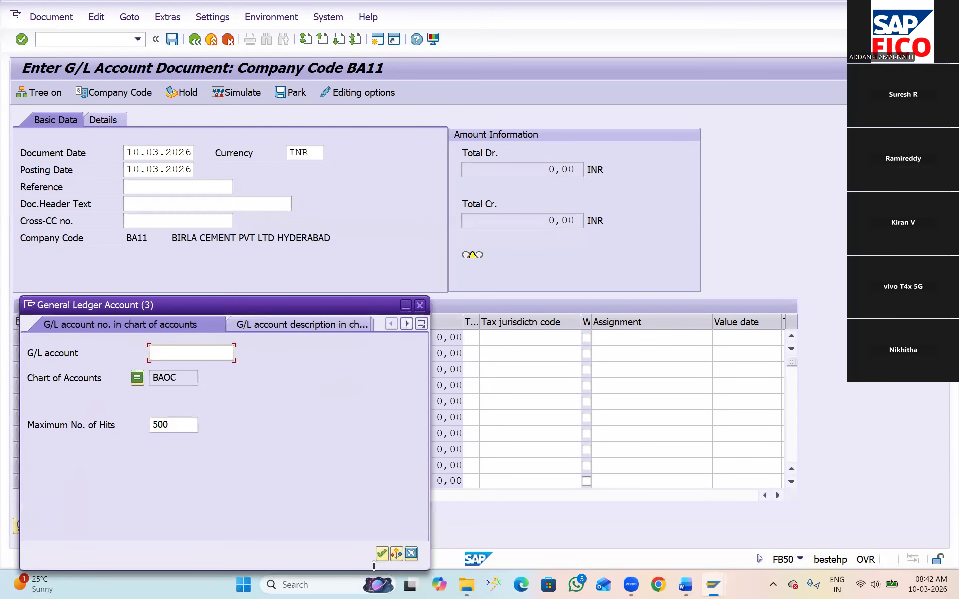
left_click(382, 554)
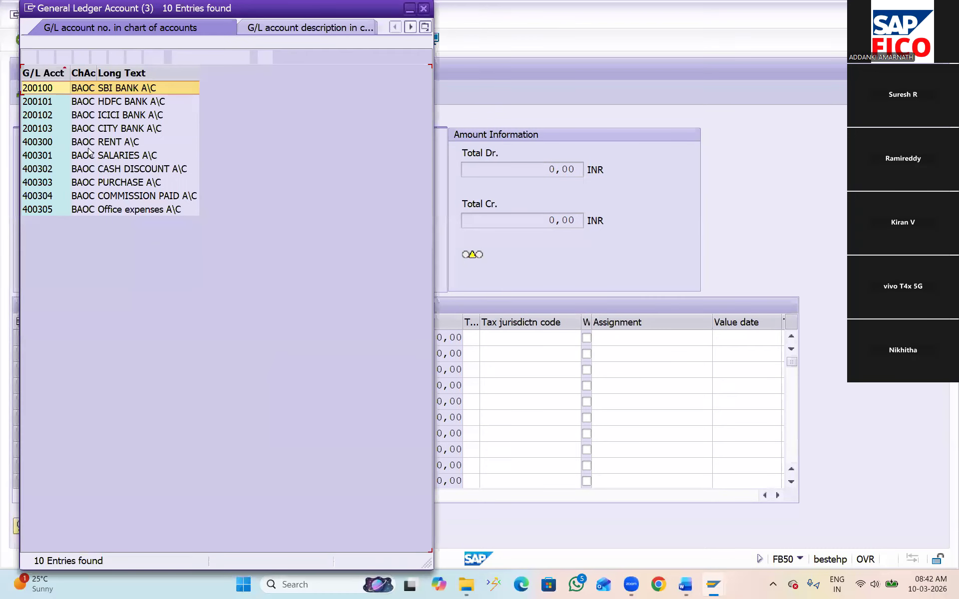
left_click(31, 57)
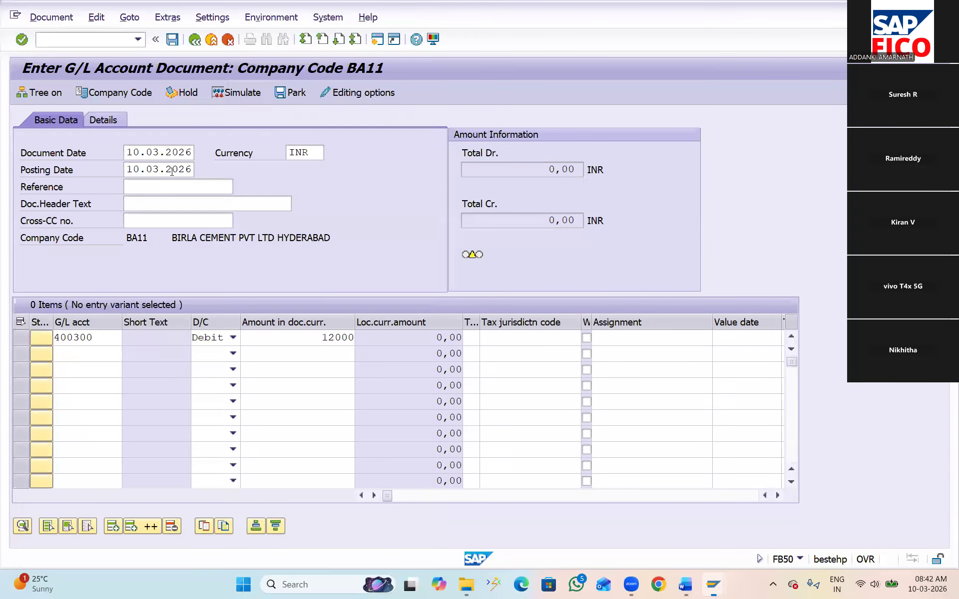
left_click(233, 353)
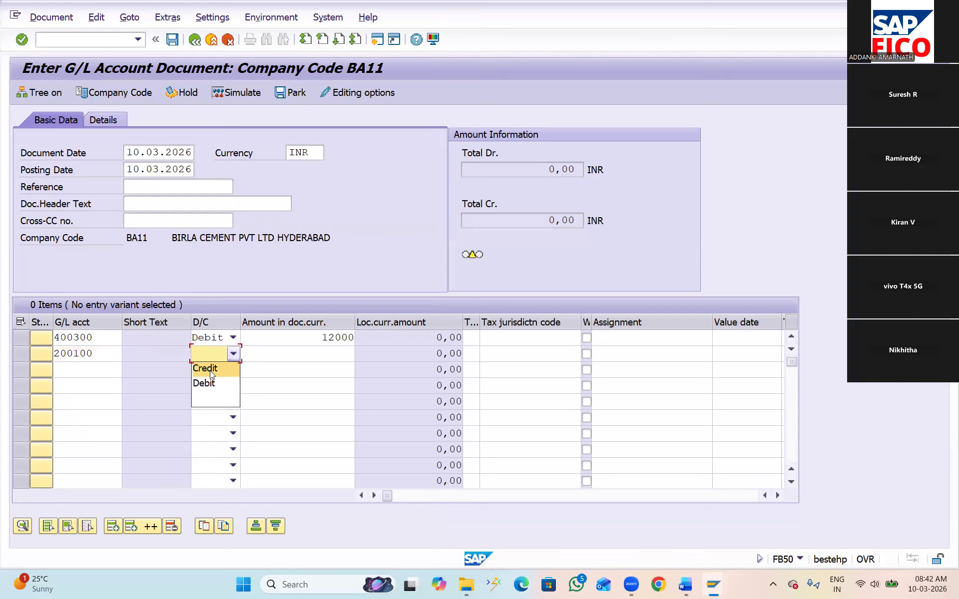
left_click(210, 374)
left_click(279, 352)
type("12")
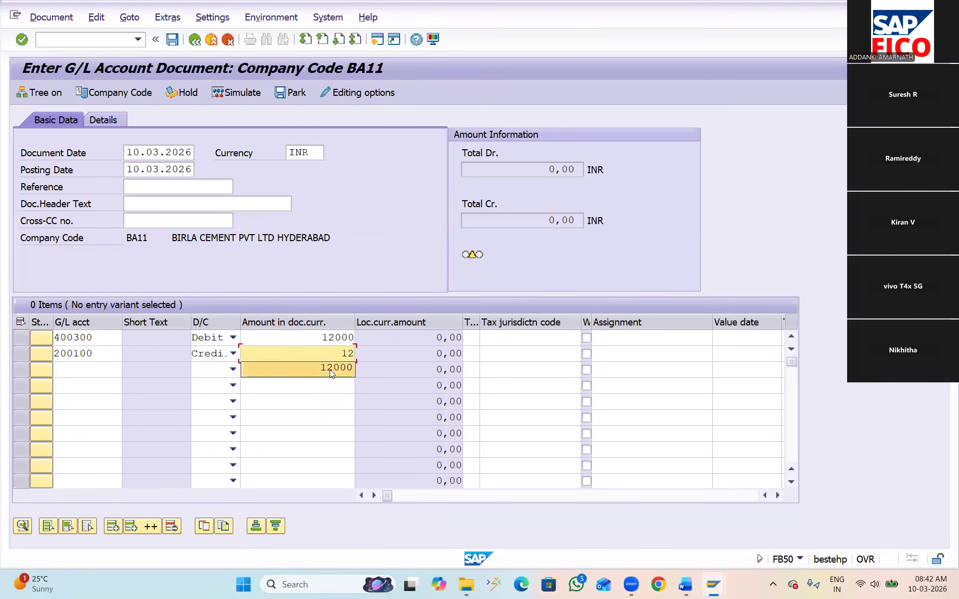
left_click(335, 367)
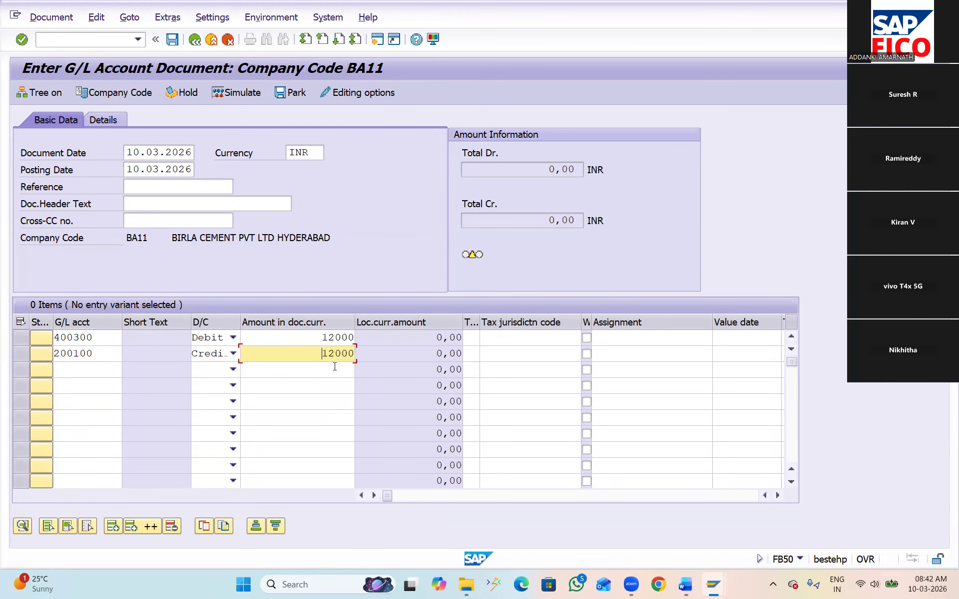
key("Return")
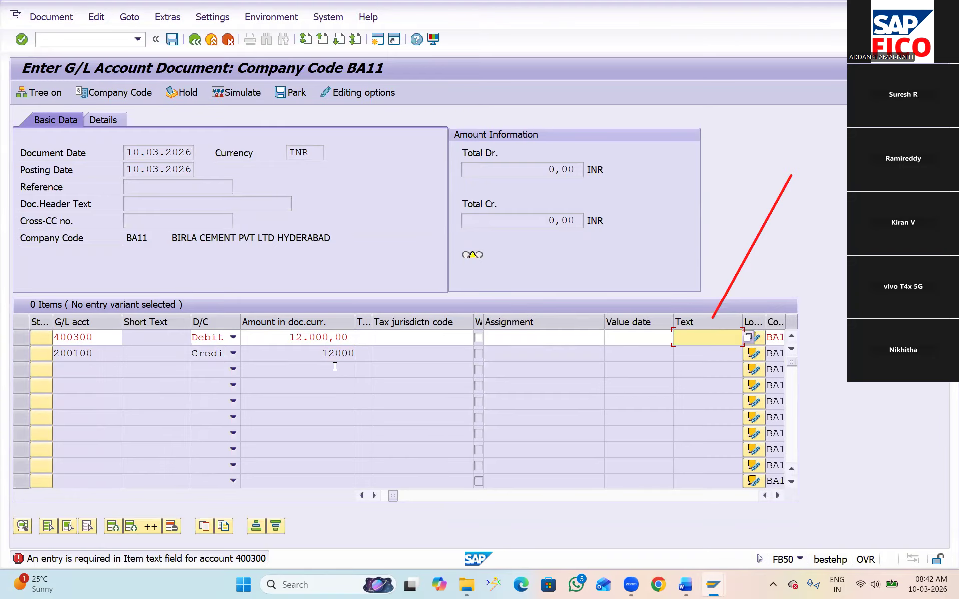
Fill the 400300 debit line with the text RENT PAID and business area BAHB
type("RENT PAID")
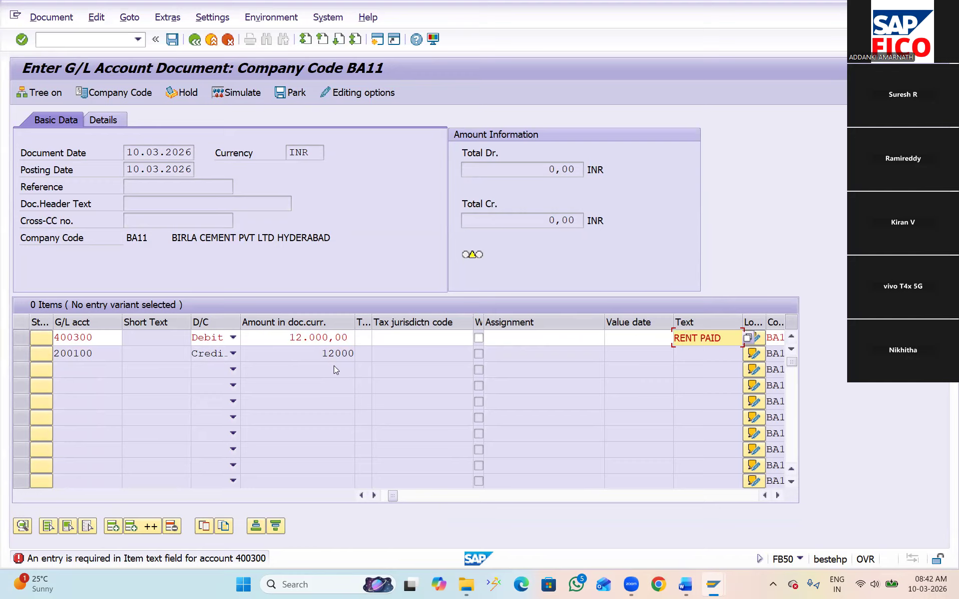
key("Return")
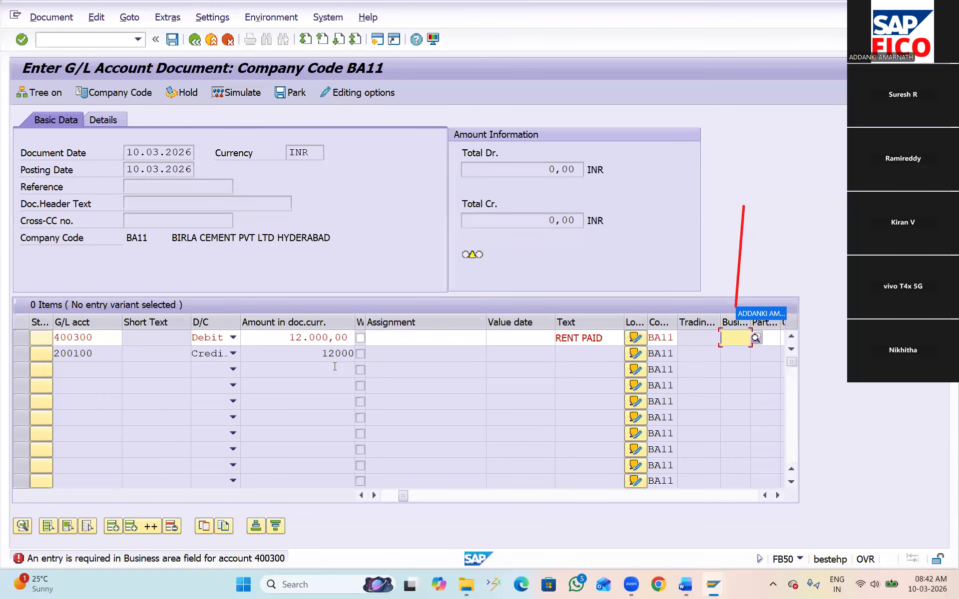
left_click(757, 338)
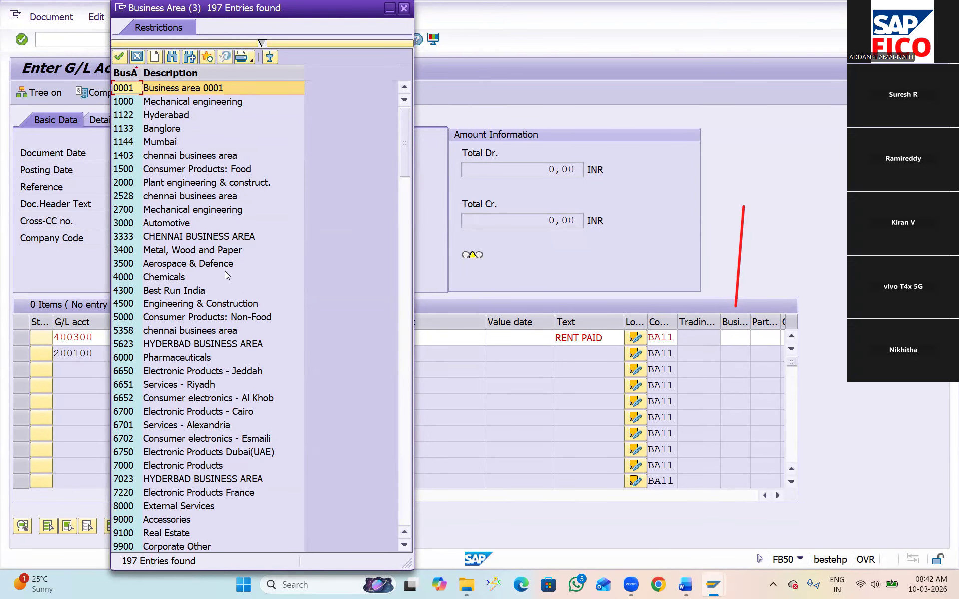
left_click(403, 8)
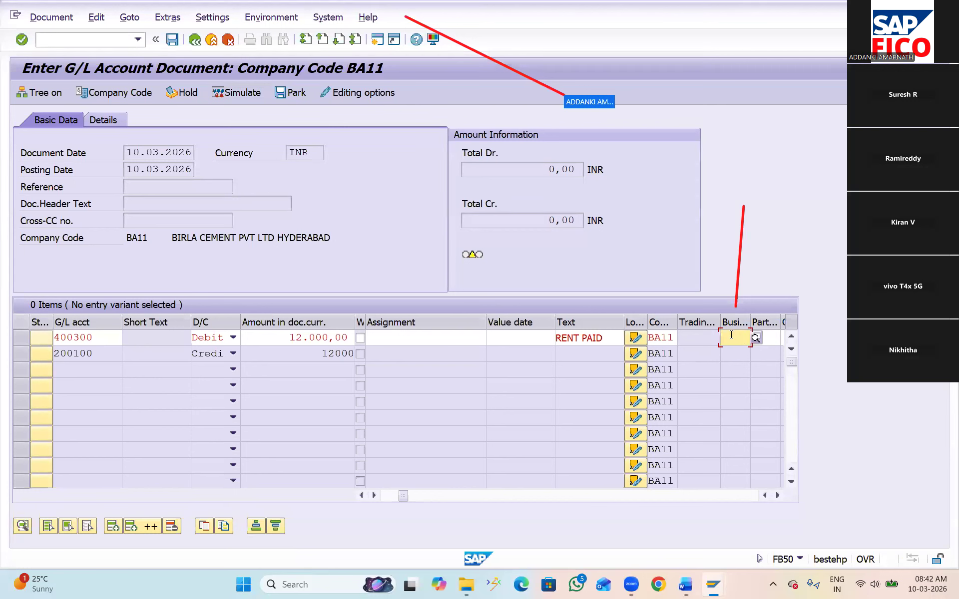
type("BA")
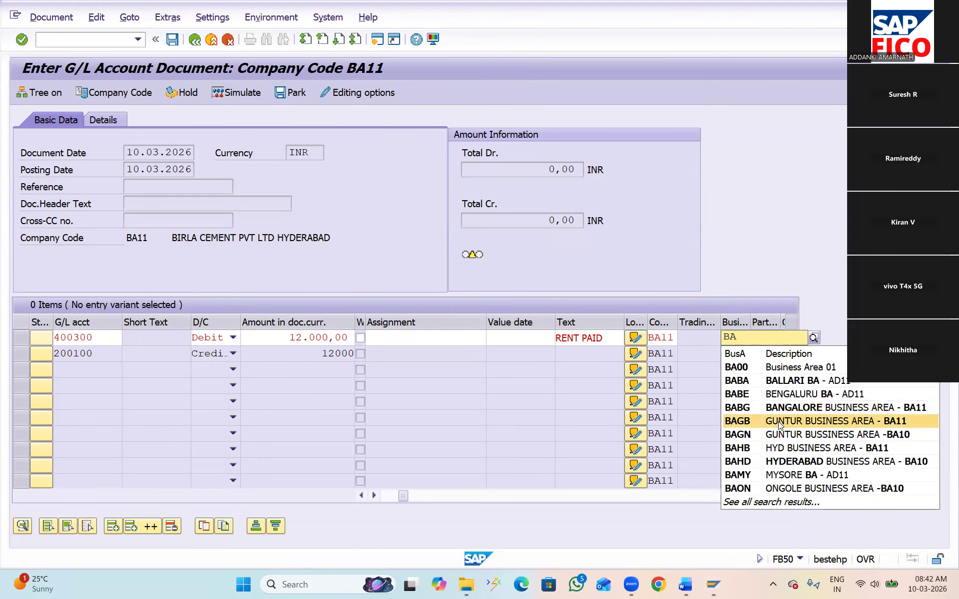
left_click(780, 449)
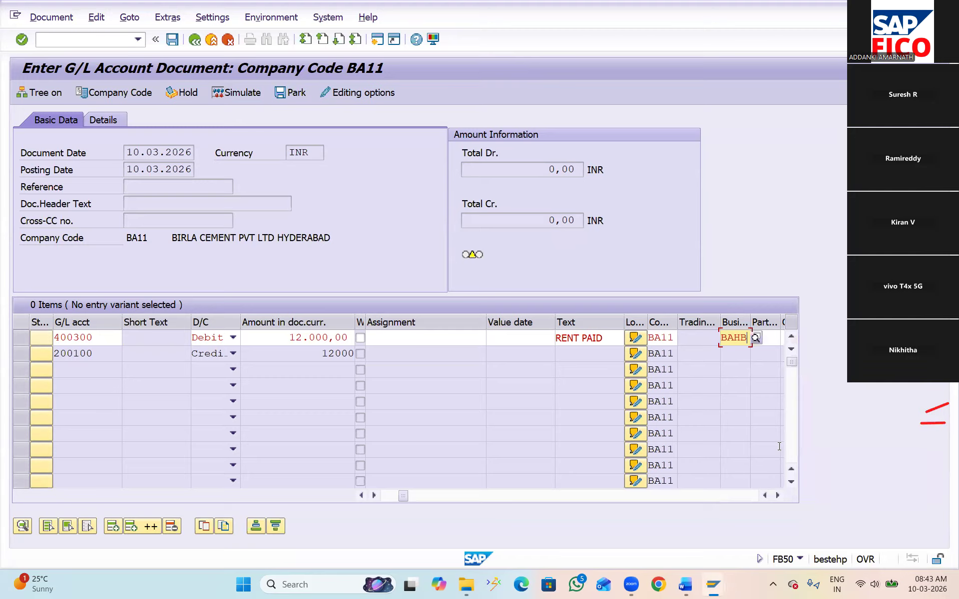
key("Return")
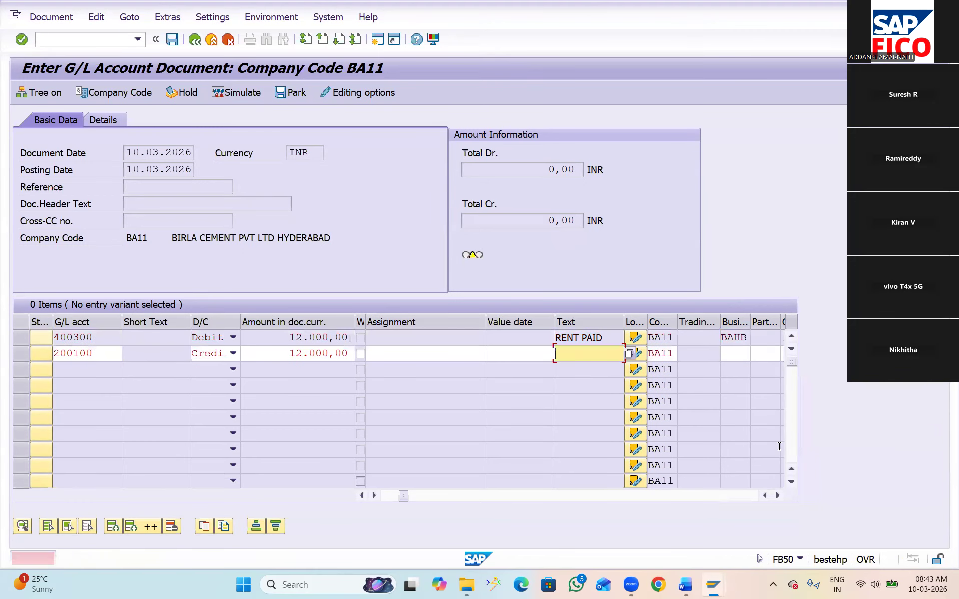
Fill the 200100 credit line with the text RENT PAID and business area BAHB
type("RE")
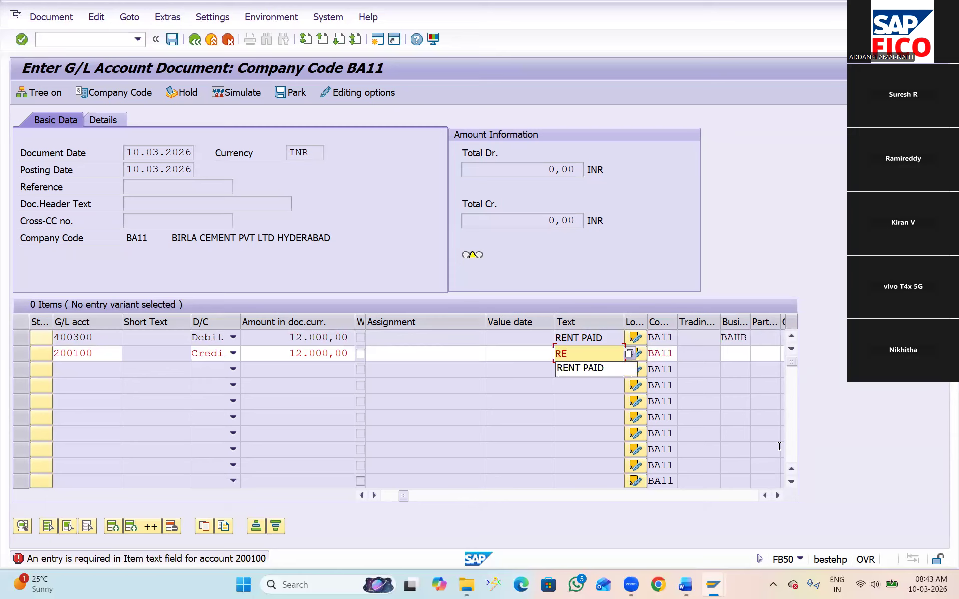
left_click(594, 369)
left_click(730, 356)
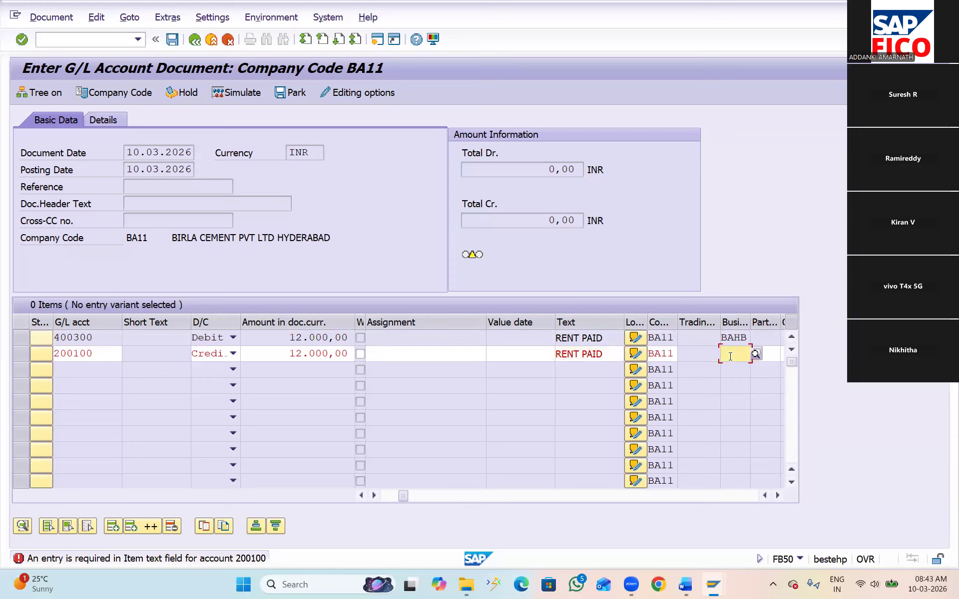
type("BAHB")
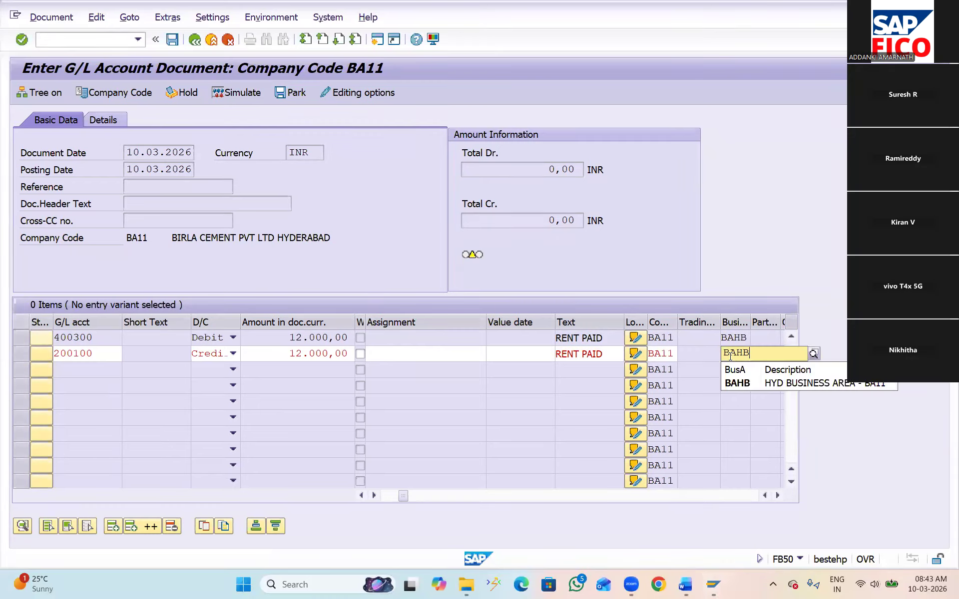
left_click(736, 383)
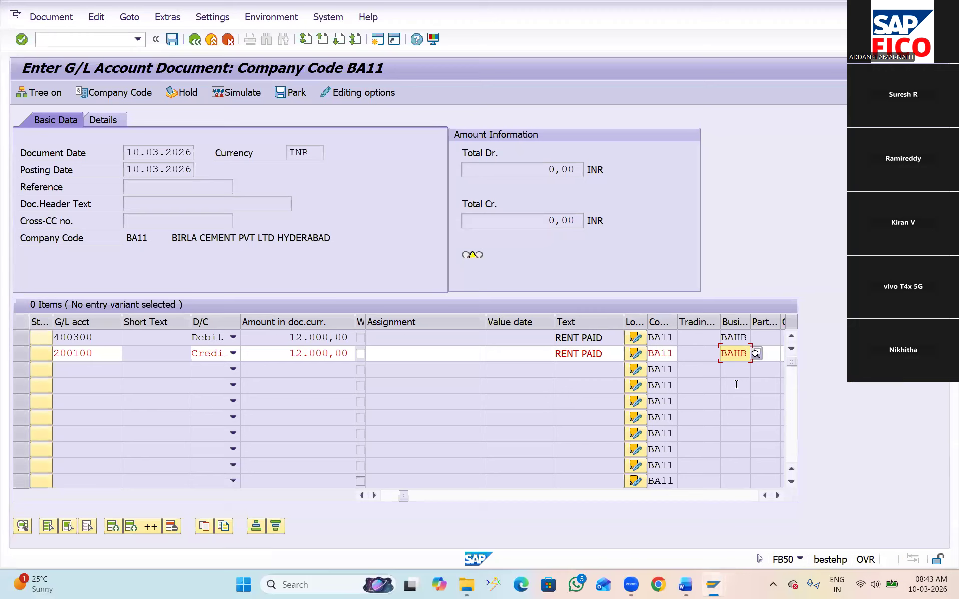
key("Return")
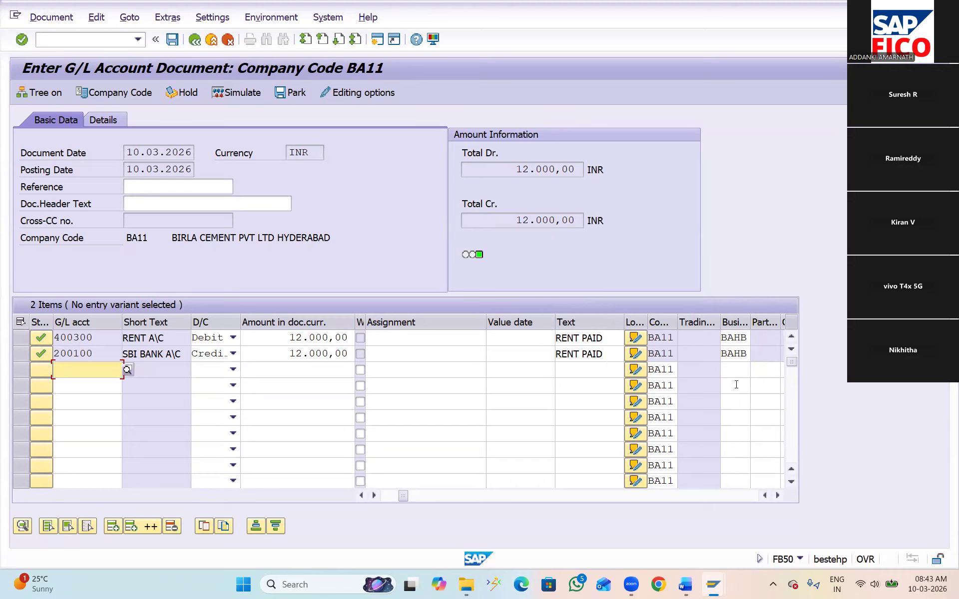
Simulate the rent payment document and post it
left_click(237, 95)
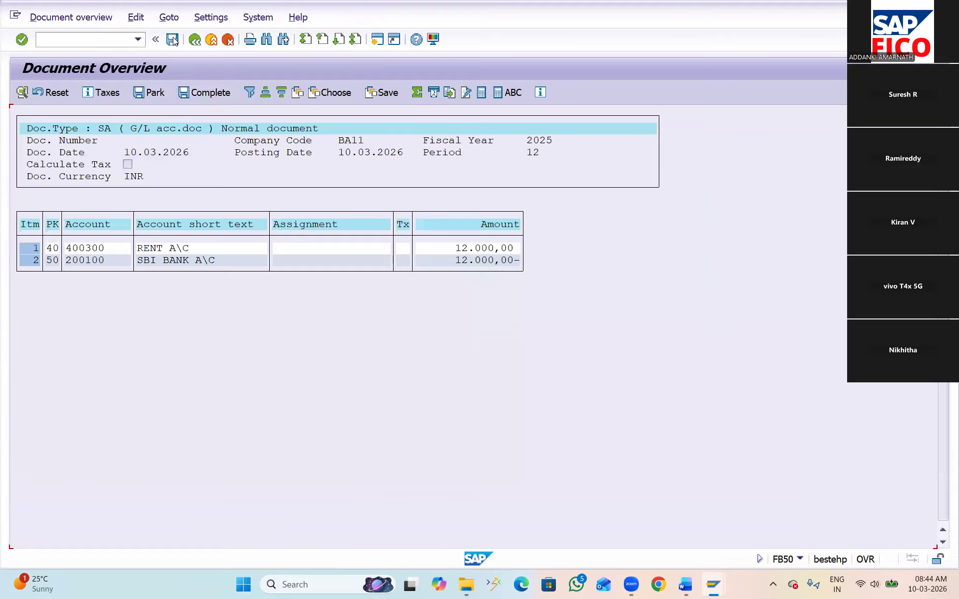
left_click(172, 40)
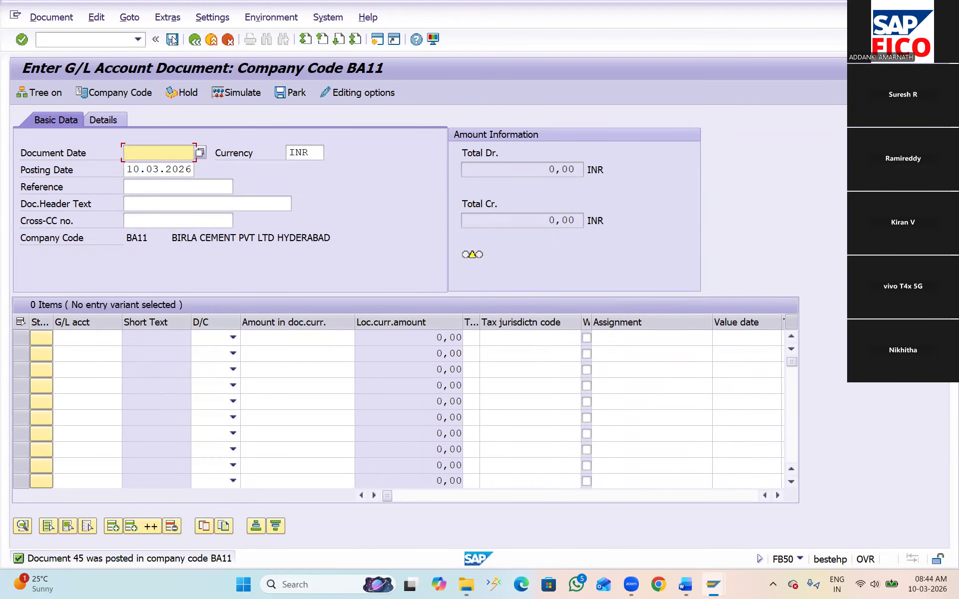
Open transaction OBC4 and display the field status groups of field status variant BAFV
left_click(73, 41)
type("/N")
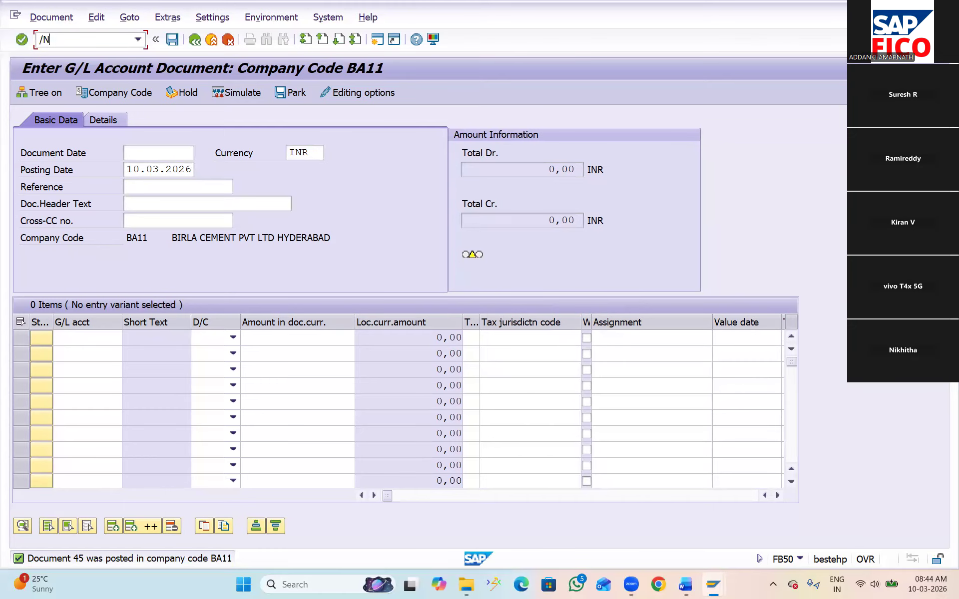
type("OBC4")
key("Return")
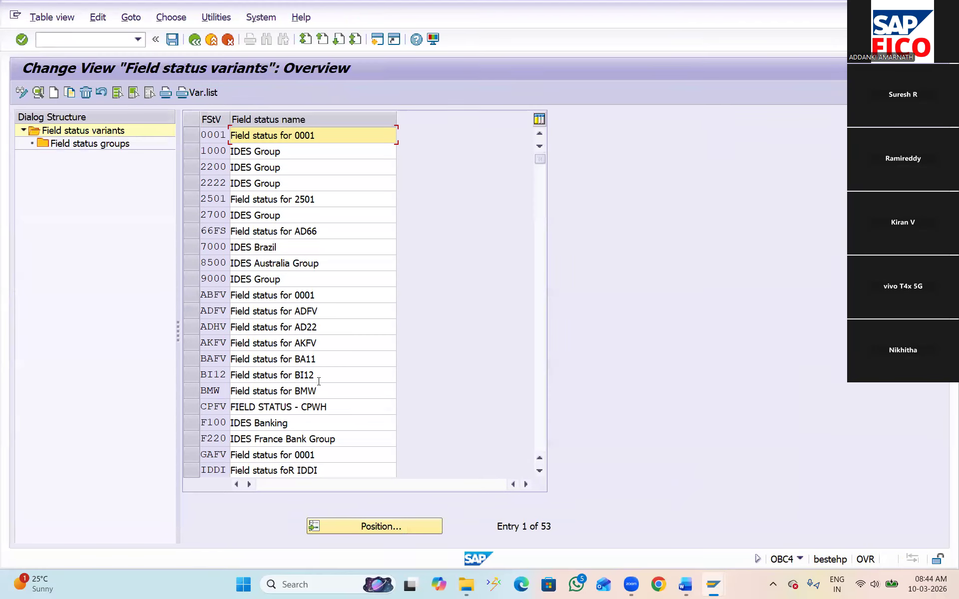
left_click(391, 526)
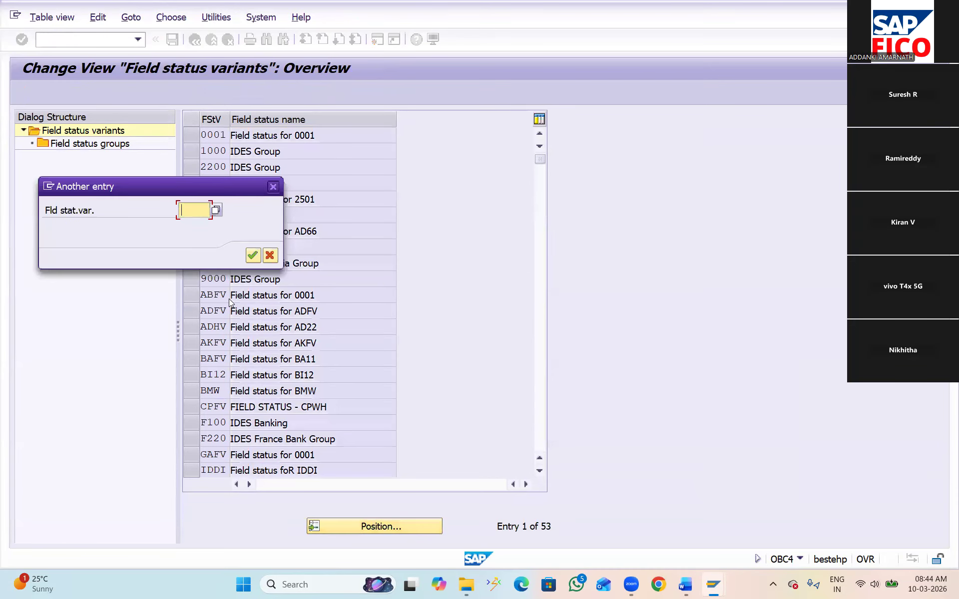
type("B")
left_click(196, 223)
left_click(254, 255)
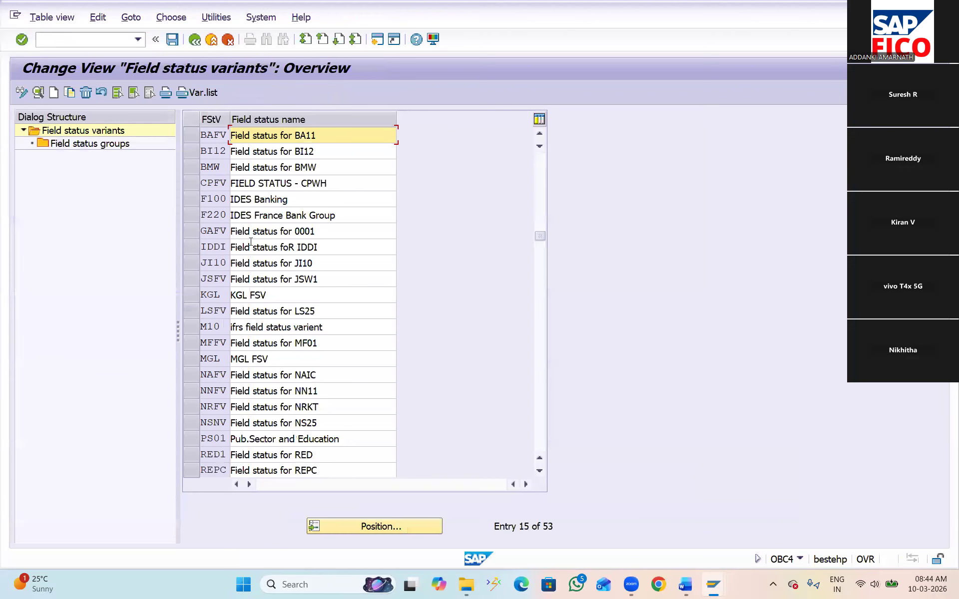
left_click(190, 135)
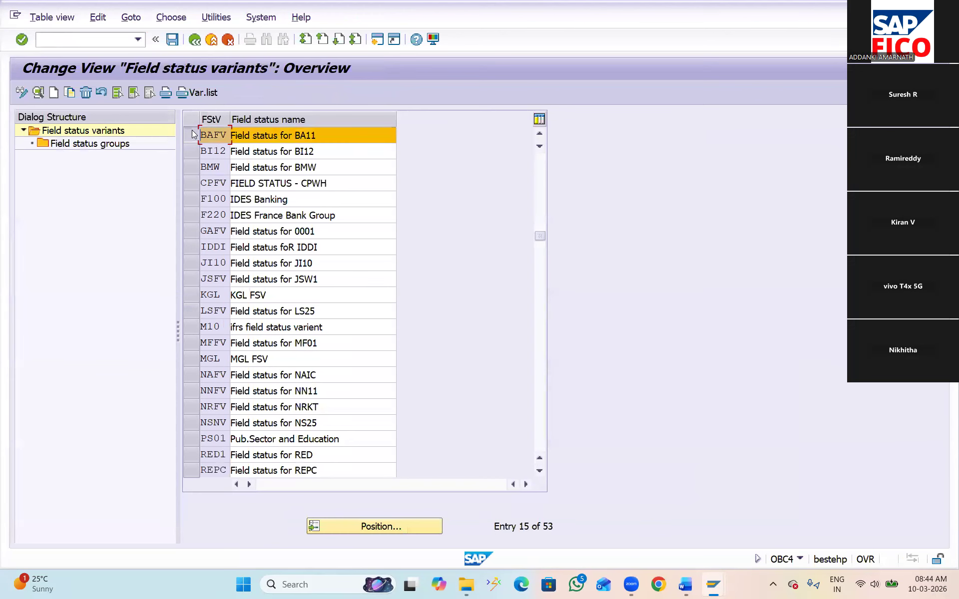
double_click(101, 145)
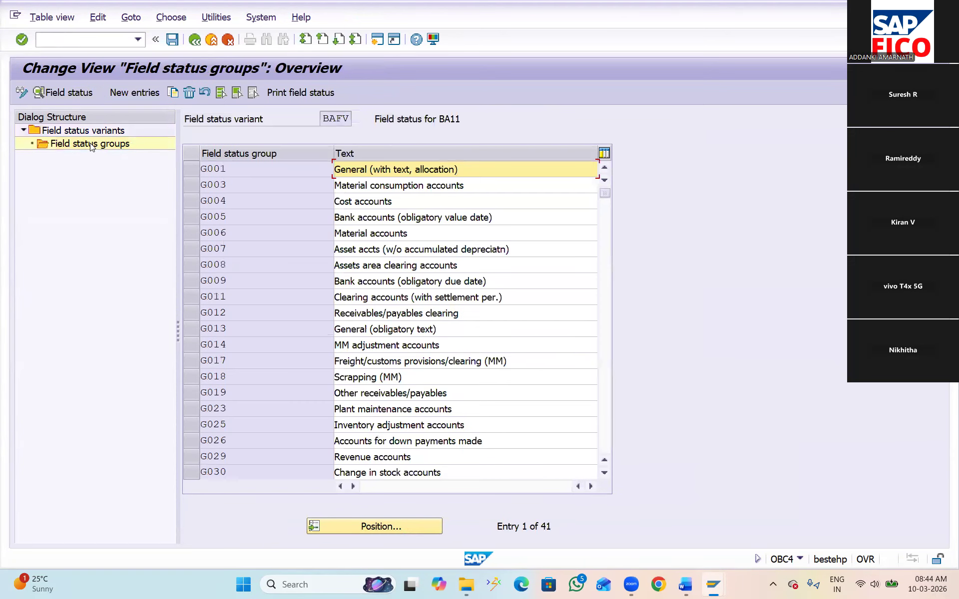
Make the Text field an optional entry in the general data of group G001, and return to the group overview
double_click(228, 168)
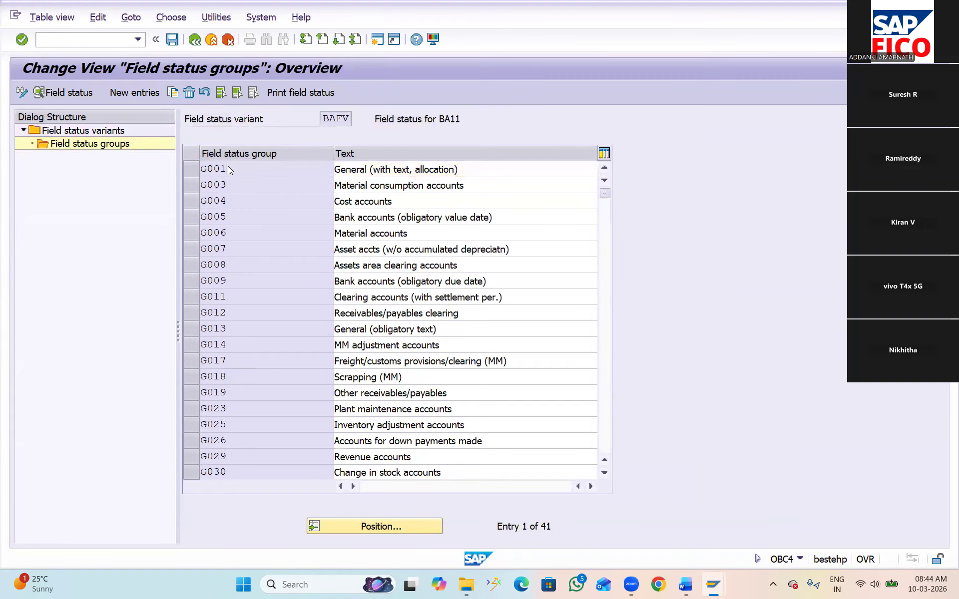
double_click(115, 204)
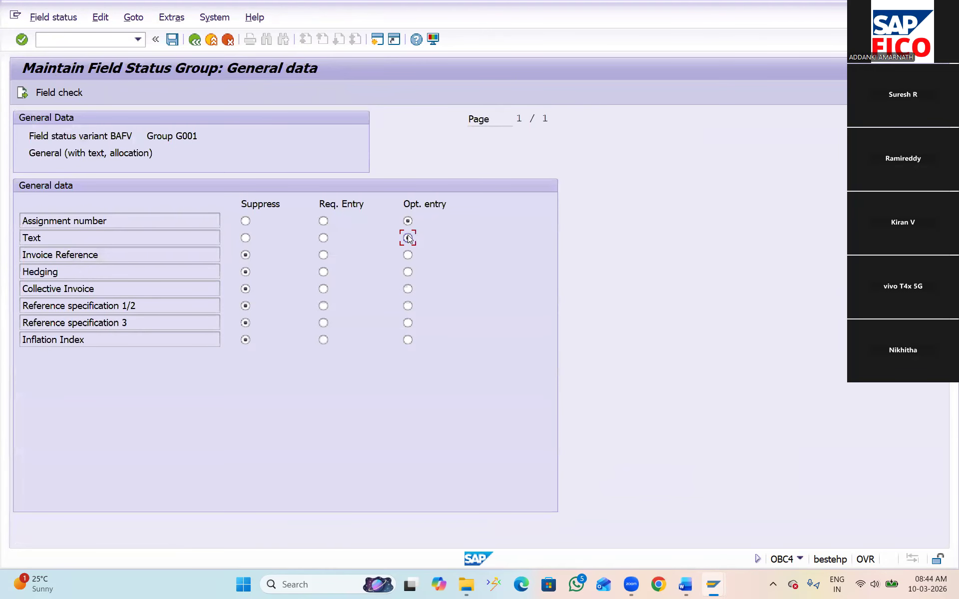
left_click(195, 39)
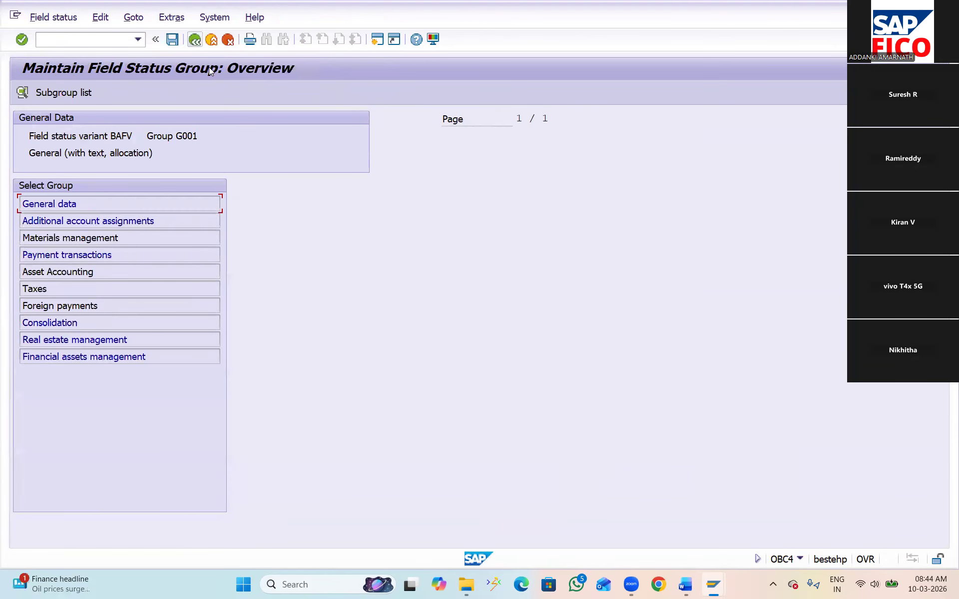
Make Business Area an optional entry in G001's additional account assignments and save under the proposed customizing request
double_click(148, 221)
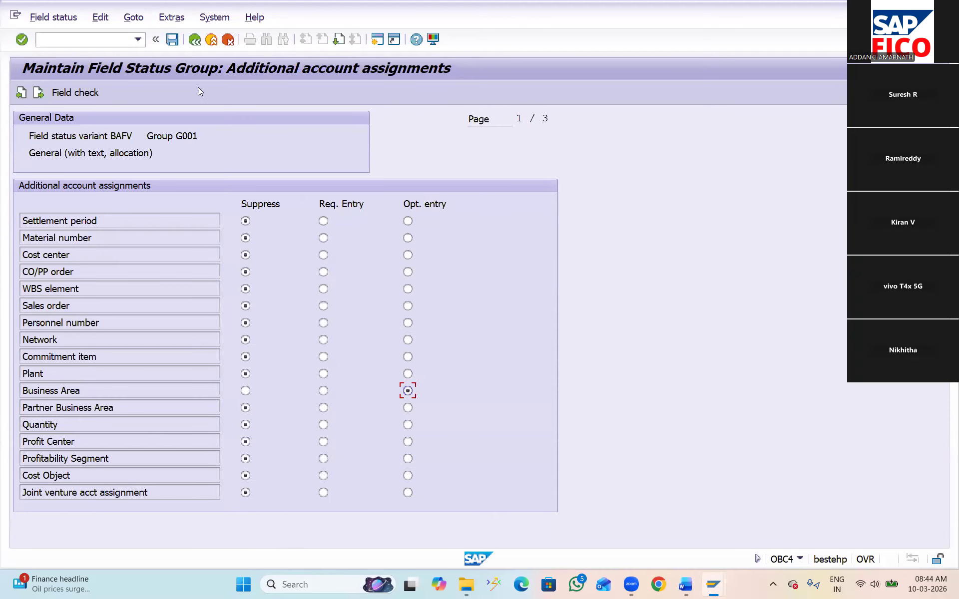
left_click(172, 40)
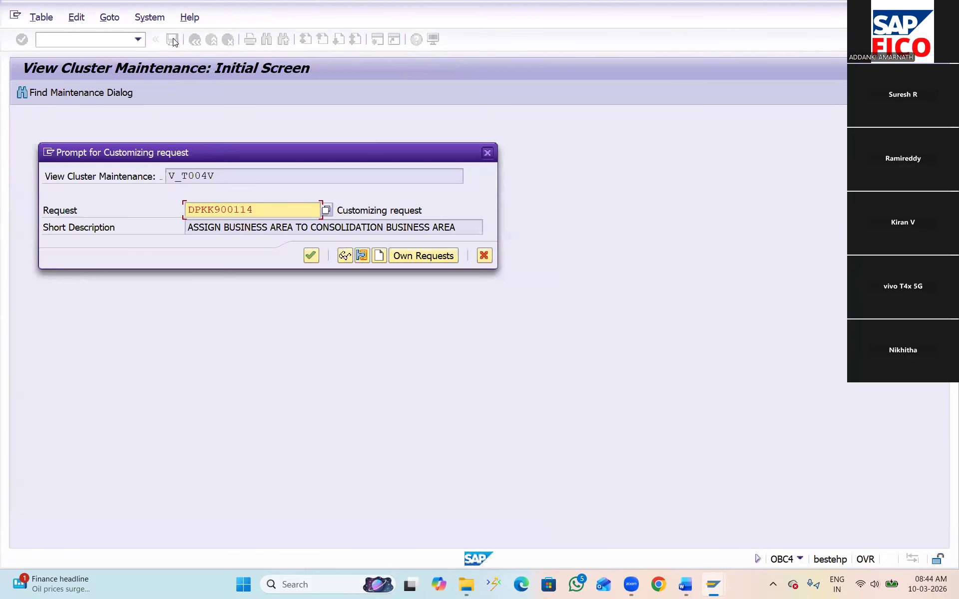
left_click(310, 256)
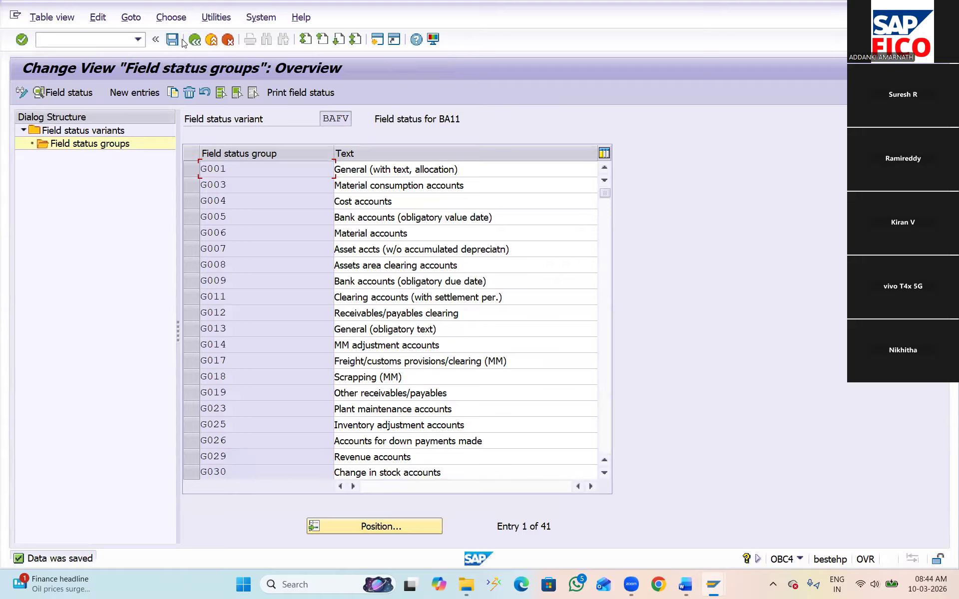
Open transaction FB50 and set the document date to 10.03.2026
mouse_move(718, 588)
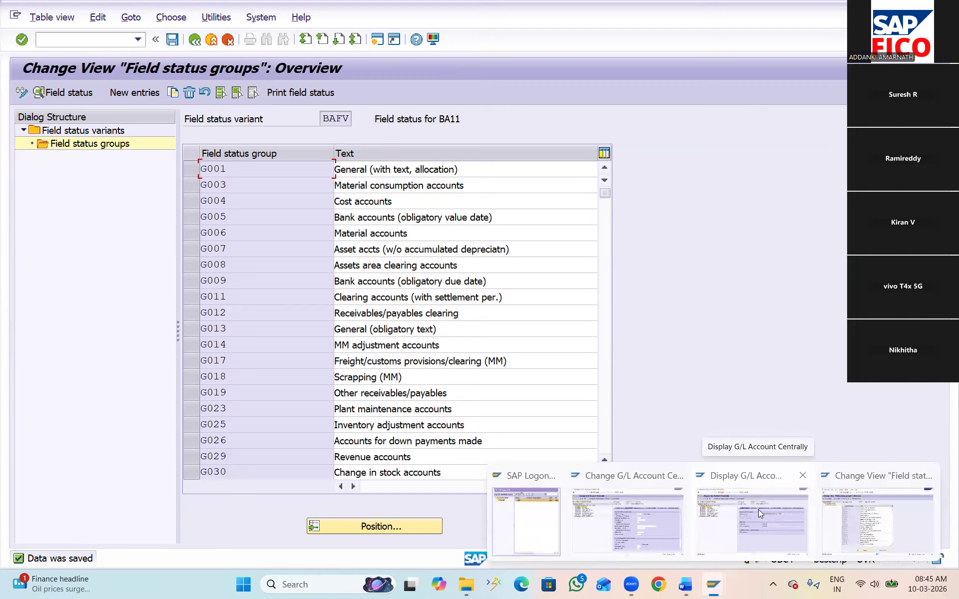
left_click(99, 40)
type("/NFB50")
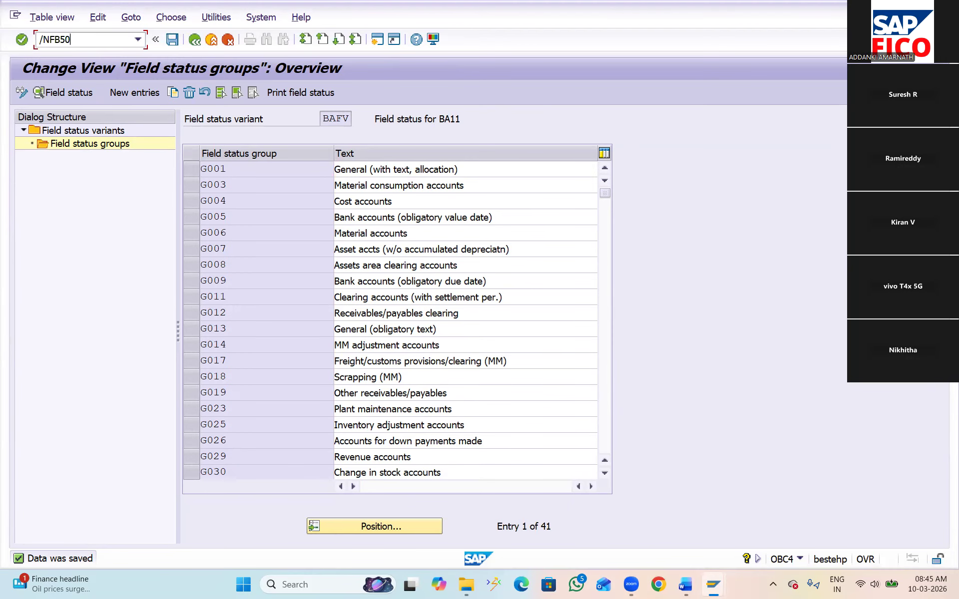
key("Return")
left_click(199, 153)
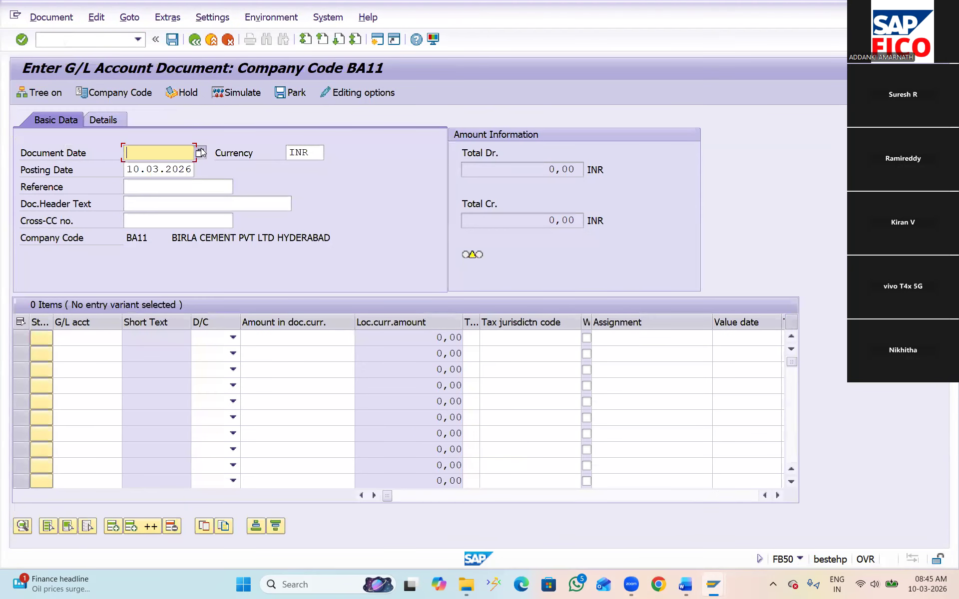
double_click(236, 320)
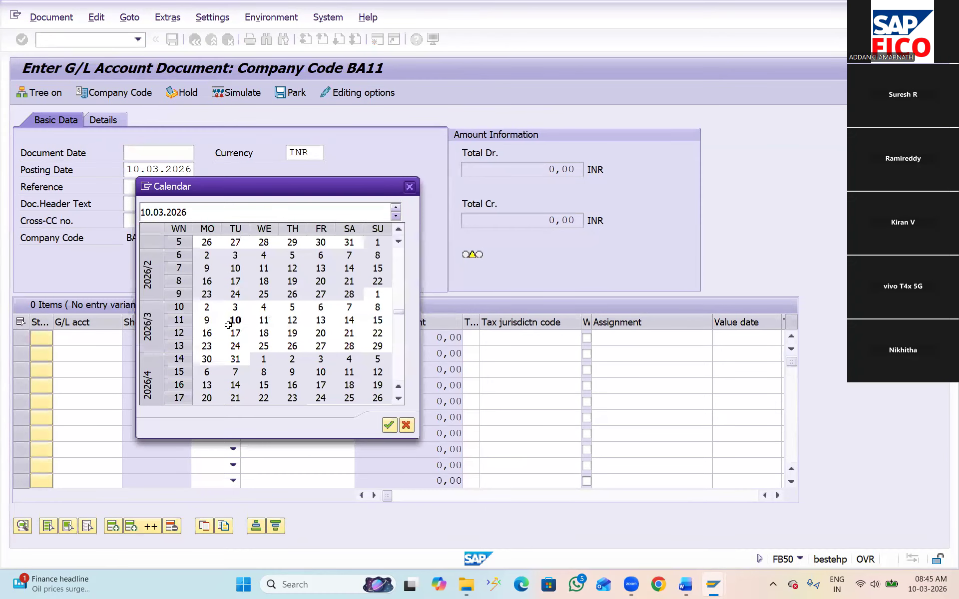
Enter the first line item as a debit of 15000 to G/L account 400300, RENT A\C
left_click(122, 345)
left_click(131, 338)
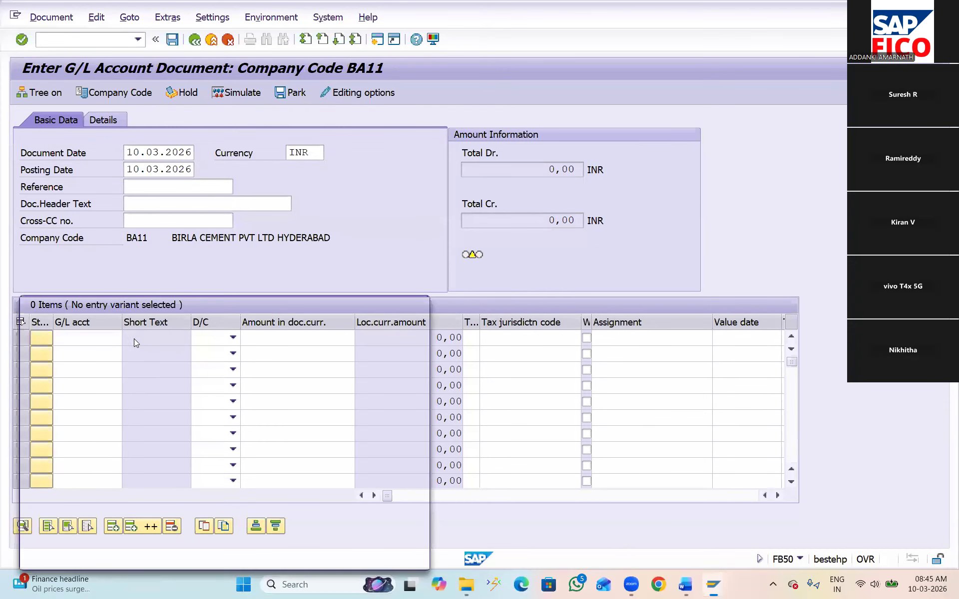
left_click(381, 553)
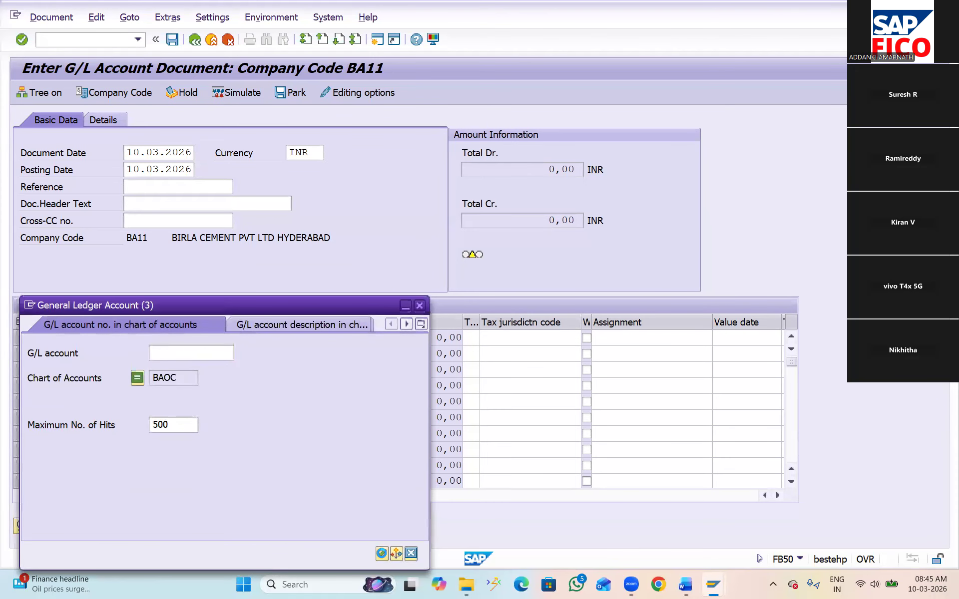
left_click(118, 144)
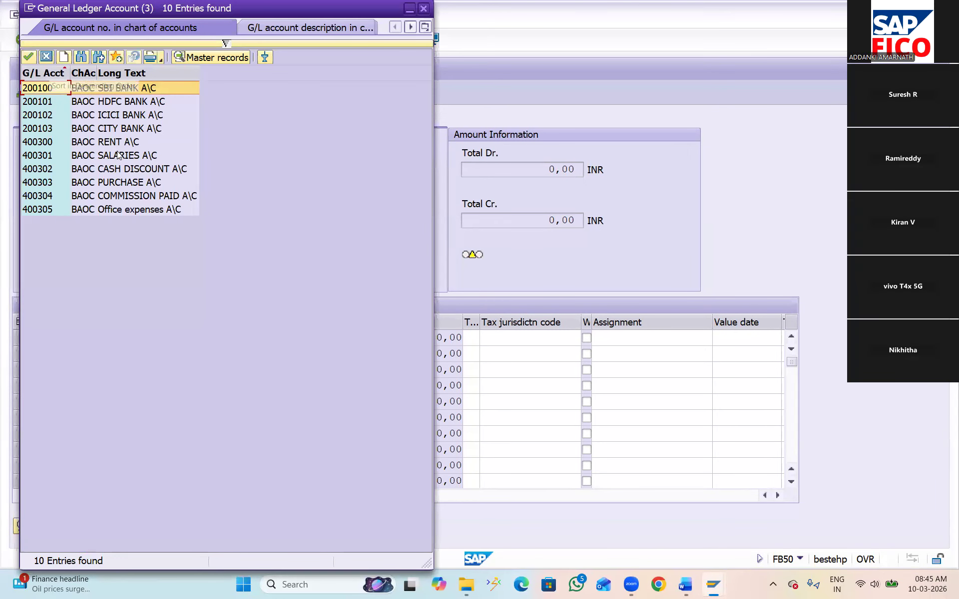
left_click(29, 57)
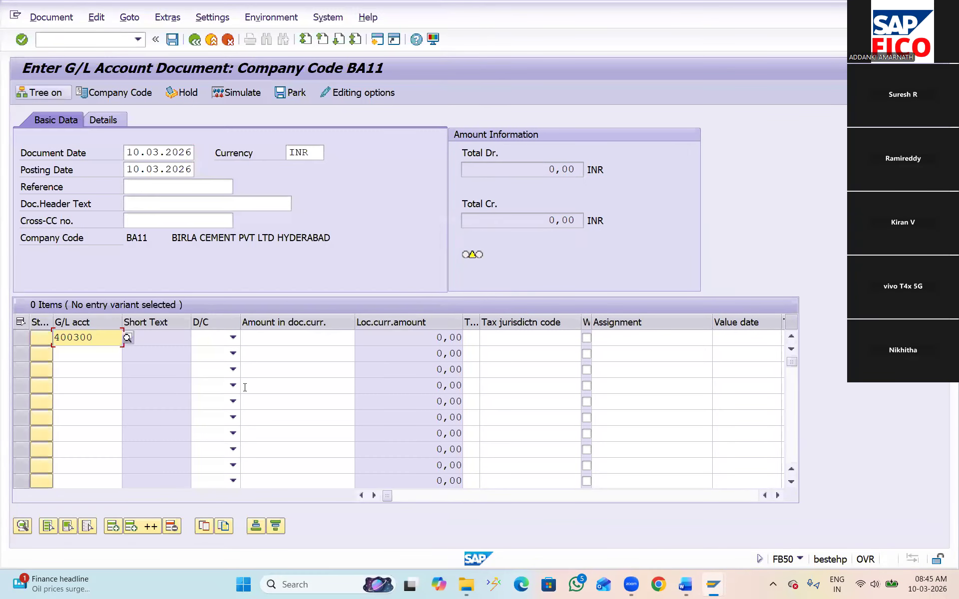
left_click(233, 338)
left_click(215, 367)
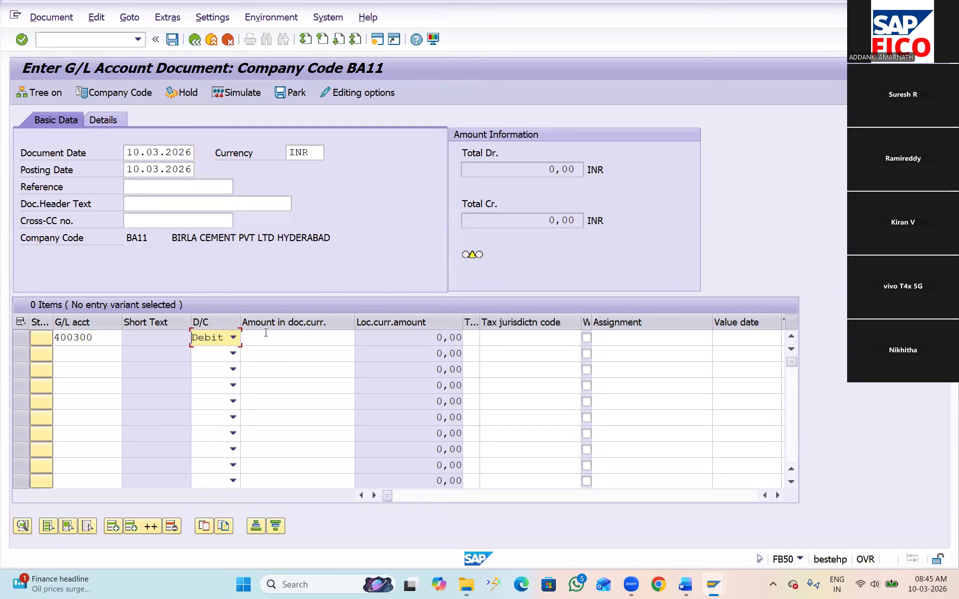
left_click(268, 341)
type("15000")
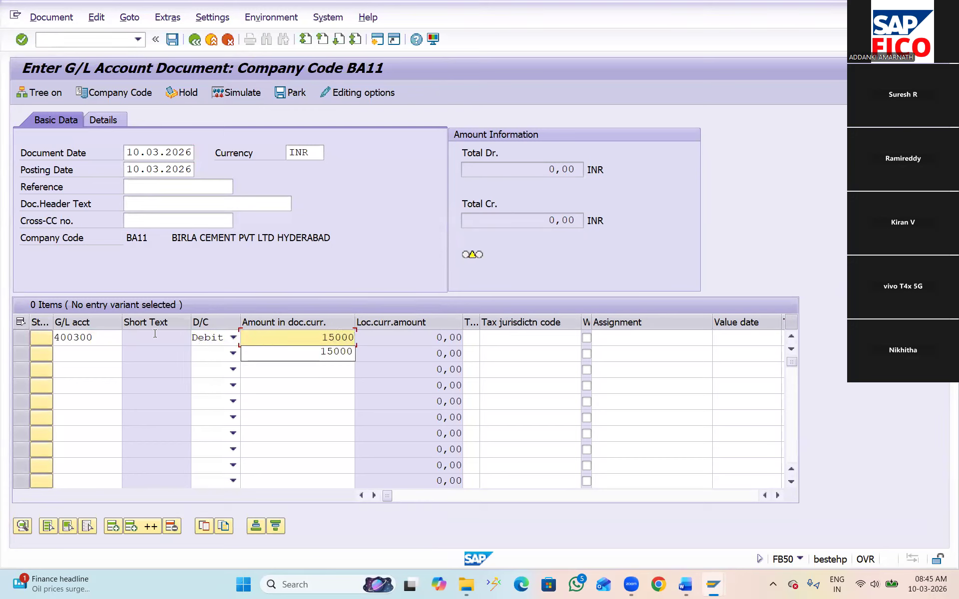
Enter the second line item as a credit of 15000 to G/L account 200100, SBI BANK A\C
left_click(90, 353)
left_click(127, 355)
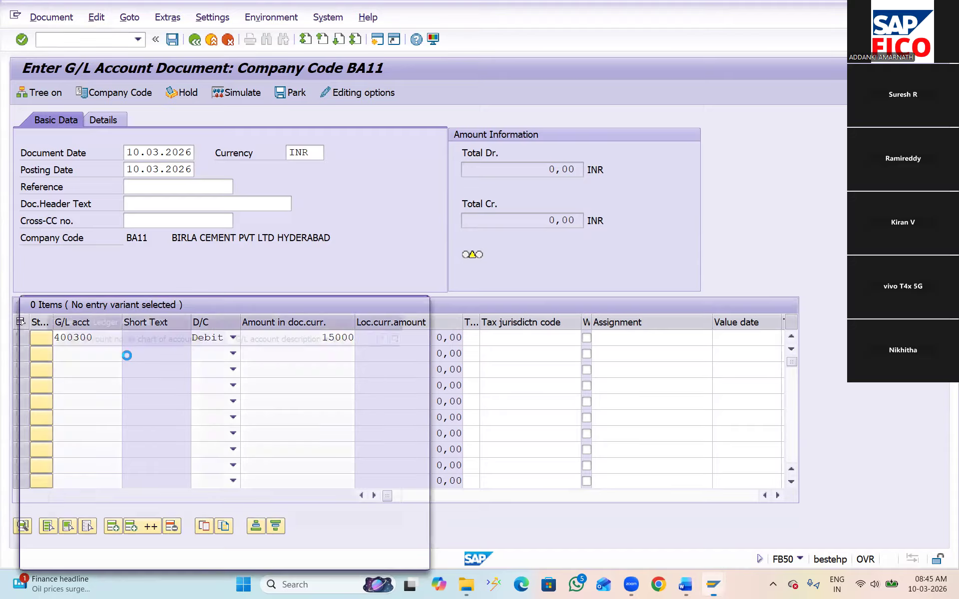
left_click(382, 553)
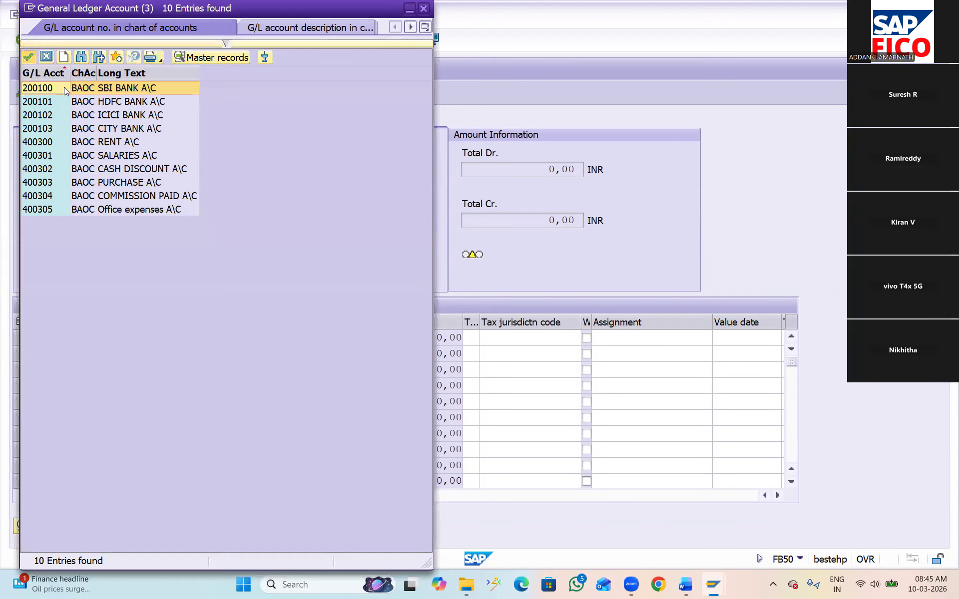
double_click(64, 87)
left_click(233, 353)
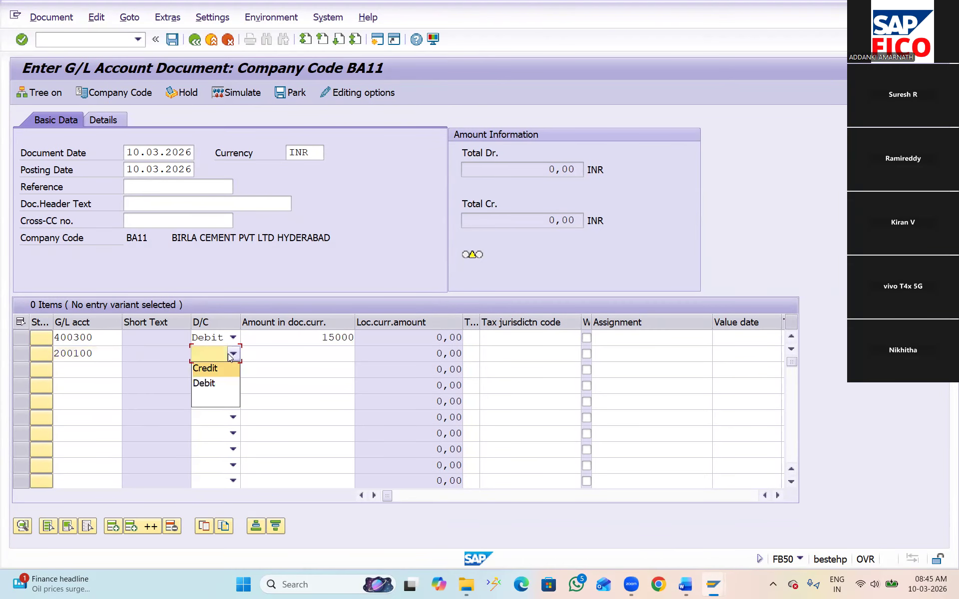
left_click(205, 368)
left_click(308, 349)
type("15000")
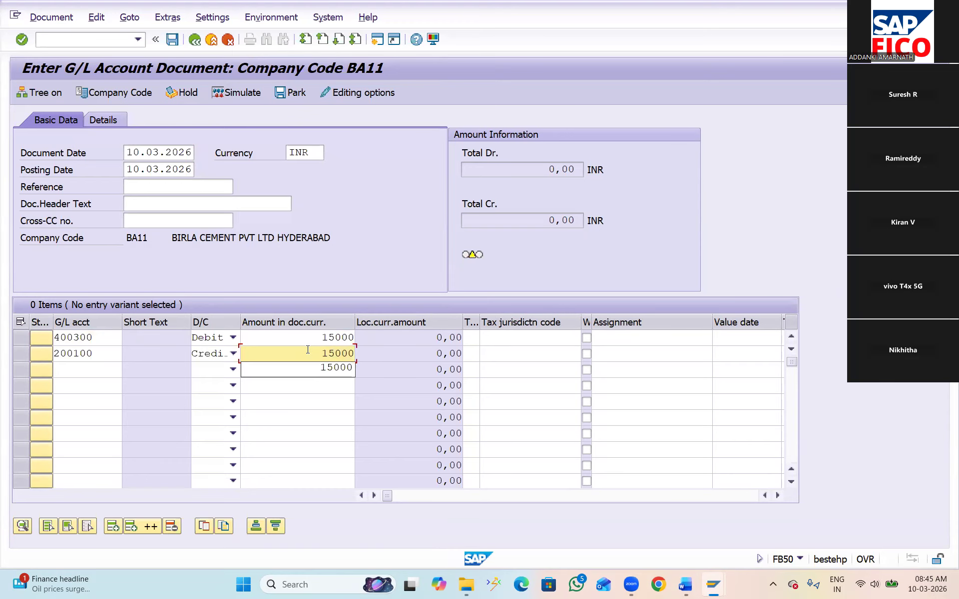
Validate the line items, simulate the document and post it
key("Return")
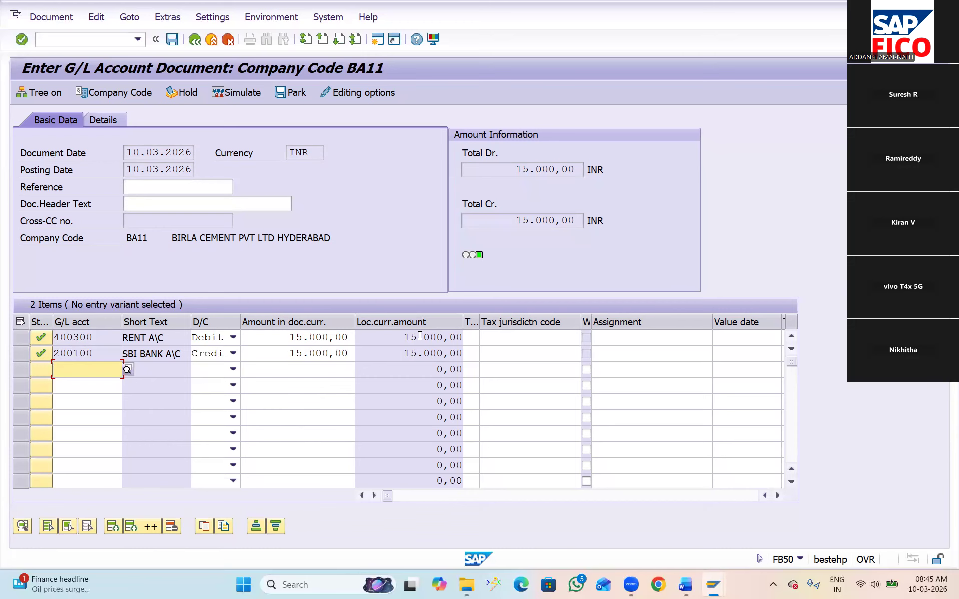
left_click(240, 92)
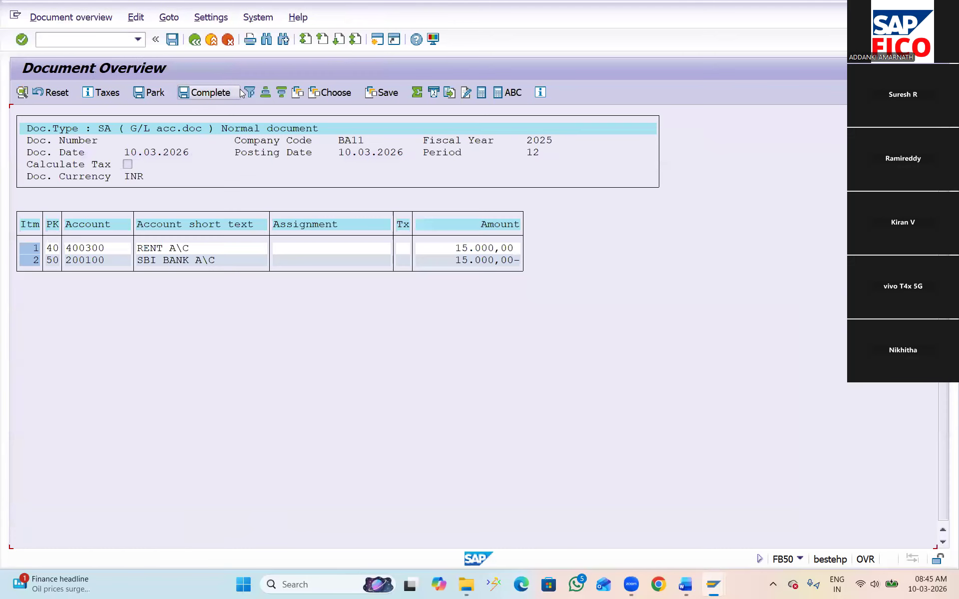
left_click(172, 40)
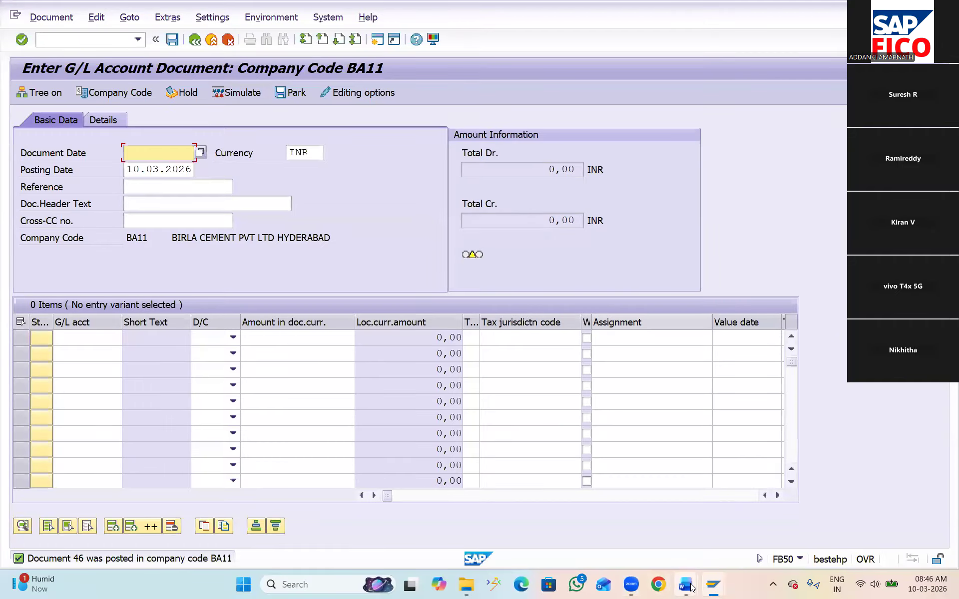
Switch to the Word notes on G/L accounts and read on to the sort key topic
mouse_move(686, 584)
left_click(737, 525)
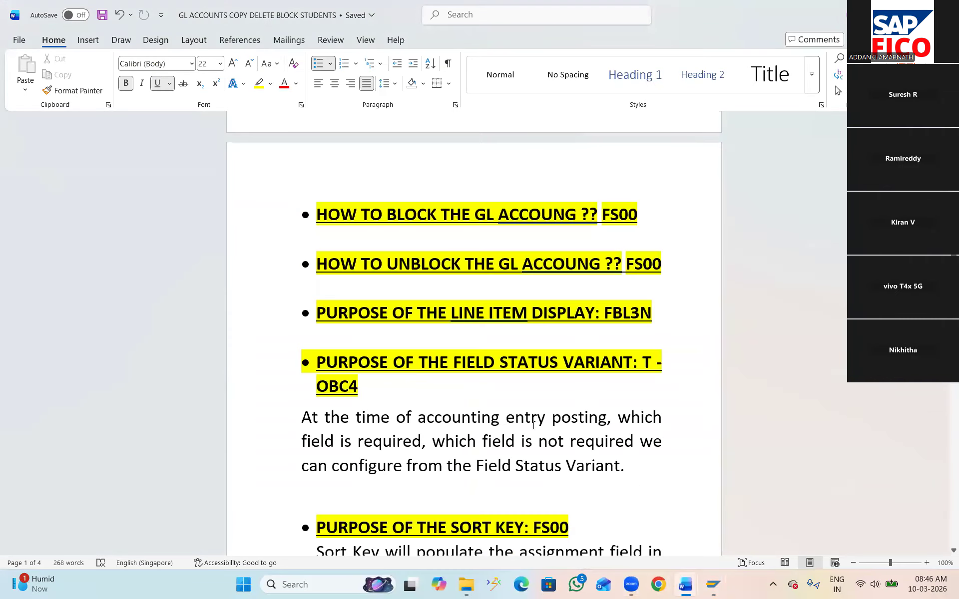
scroll(533, 425, "down", 3)
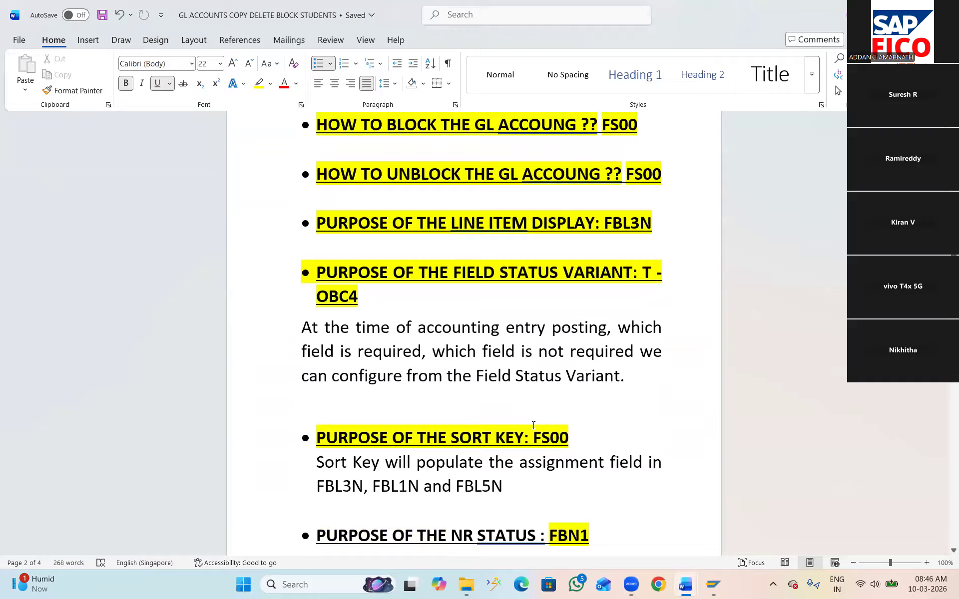
scroll(533, 425, "down", 5)
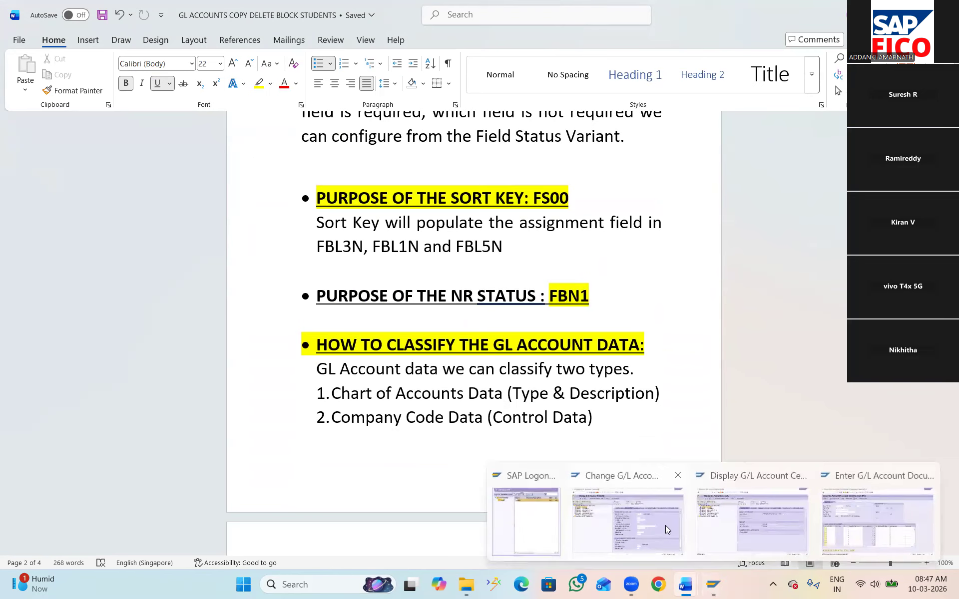
Switch to the SAP session changing G/L account 400300 and examine the available sort keys in its control data
left_click(653, 518)
left_click(55, 43)
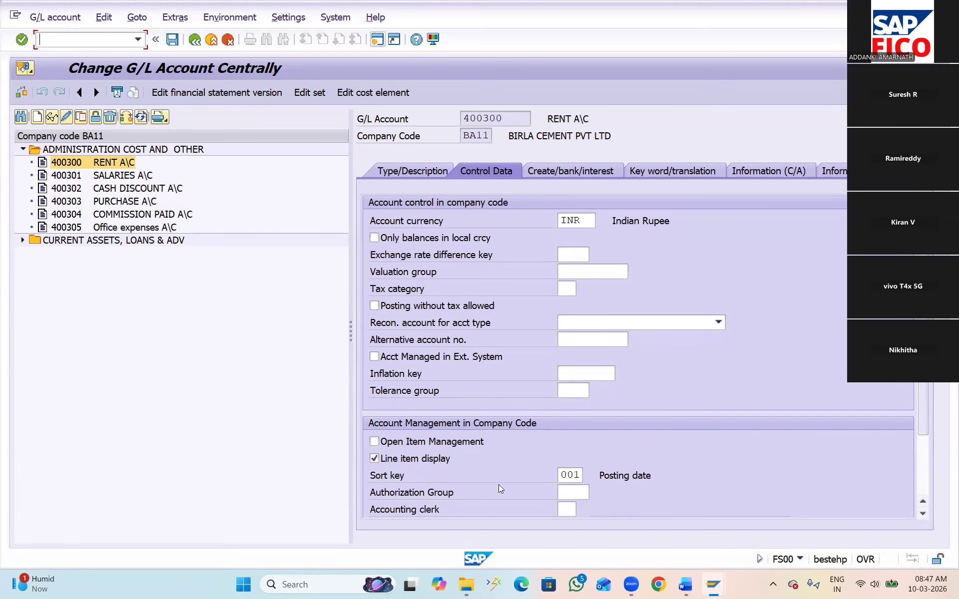
left_click(575, 472)
left_click(588, 477)
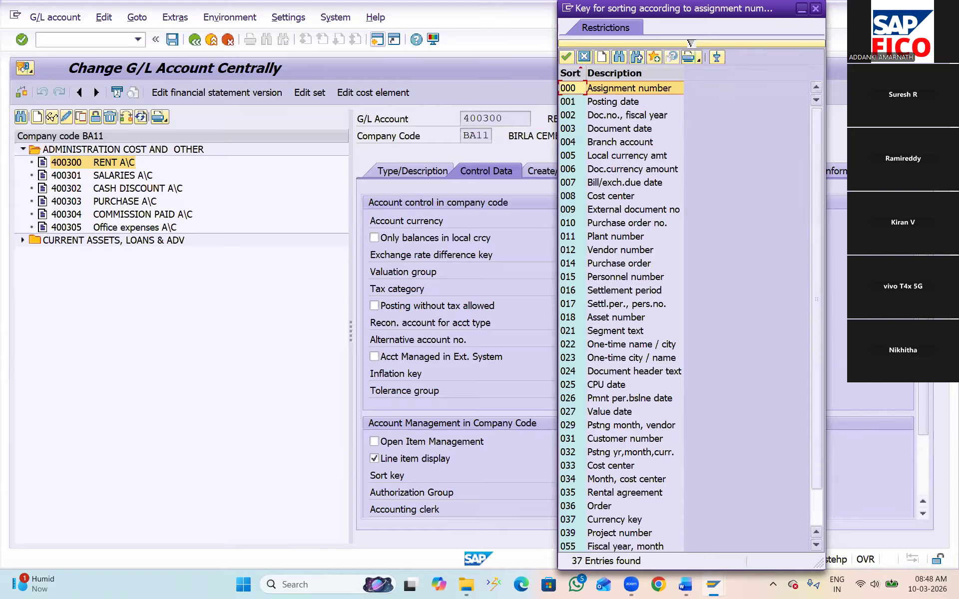
double_click(748, 100)
Open transaction FBL3N and display the open line items of G/L account 400300 in company code BA11
left_click(87, 40)
type("/N")
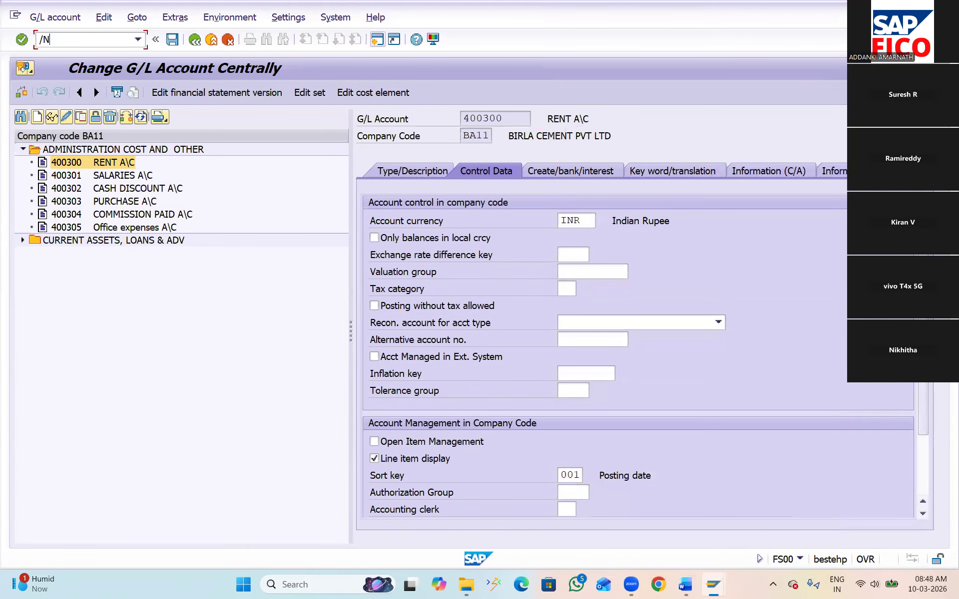
type("FBL3N")
key("Return")
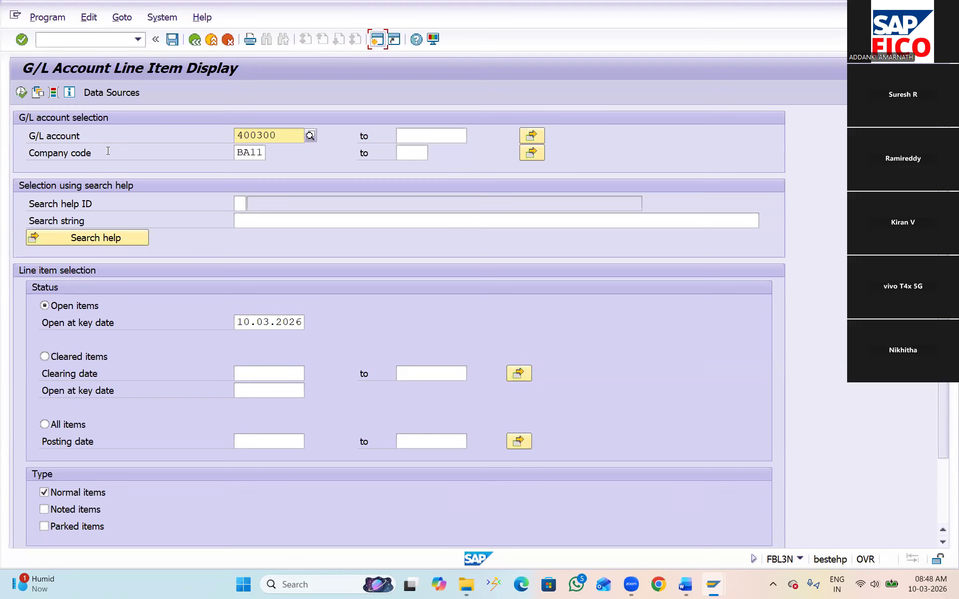
left_click(21, 93)
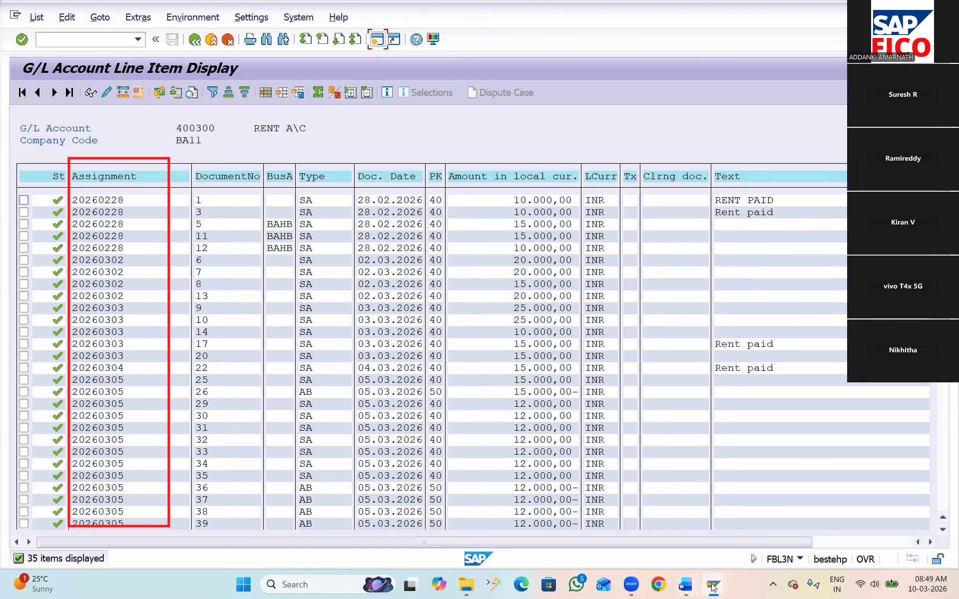
In the session displaying G/L account 400300, examine sort keys 001 Posting date and 002 Doc.no., fiscal year in the control data
mouse_move(713, 586)
left_click(731, 533)
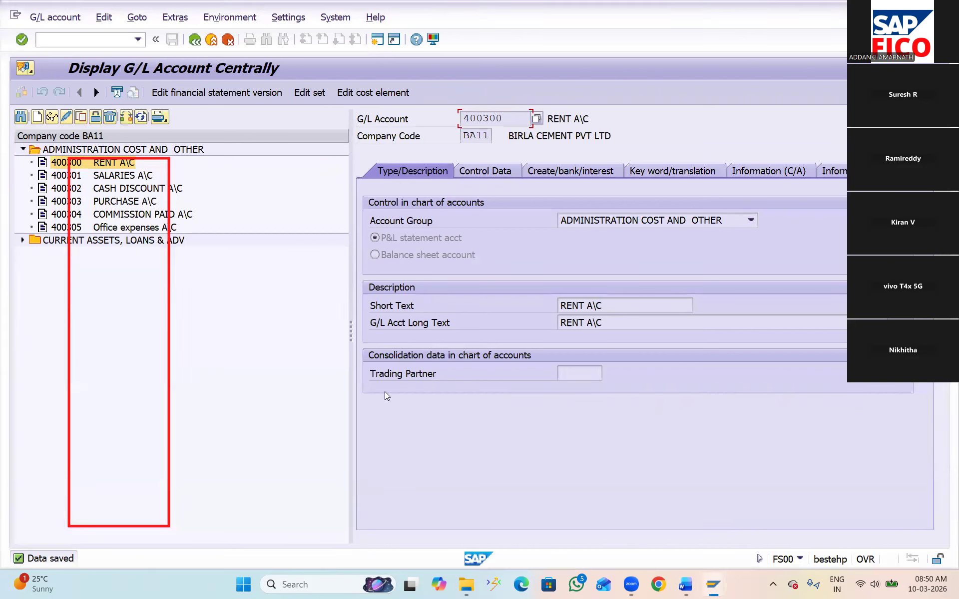
left_click(81, 39)
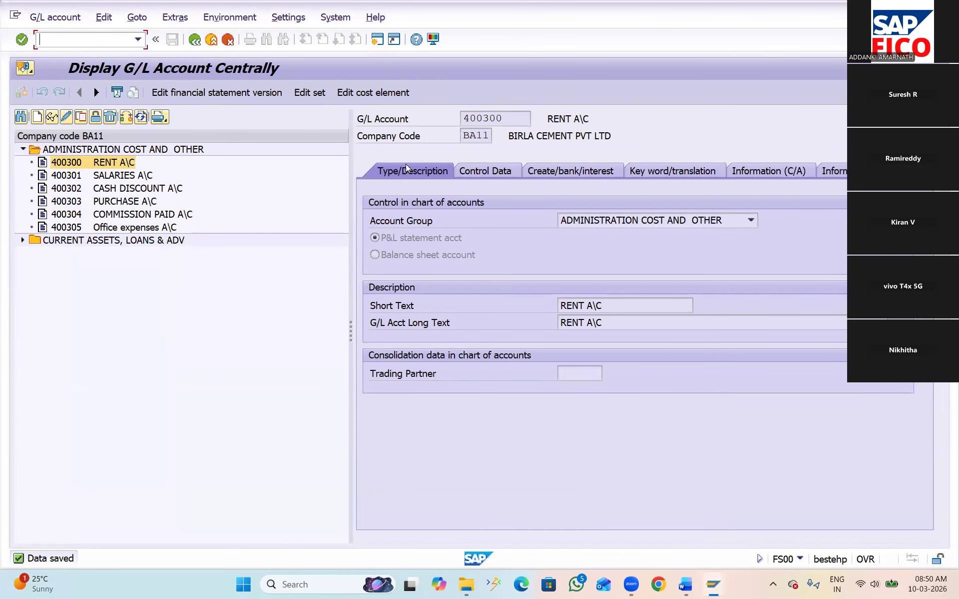
left_click(489, 172)
left_click(574, 475)
left_click(590, 474)
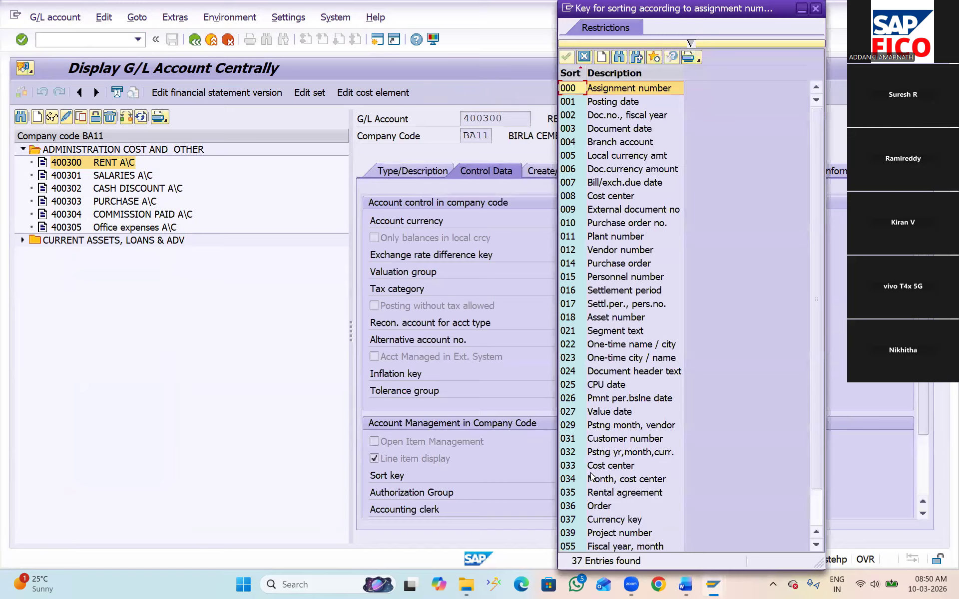
left_click(612, 117)
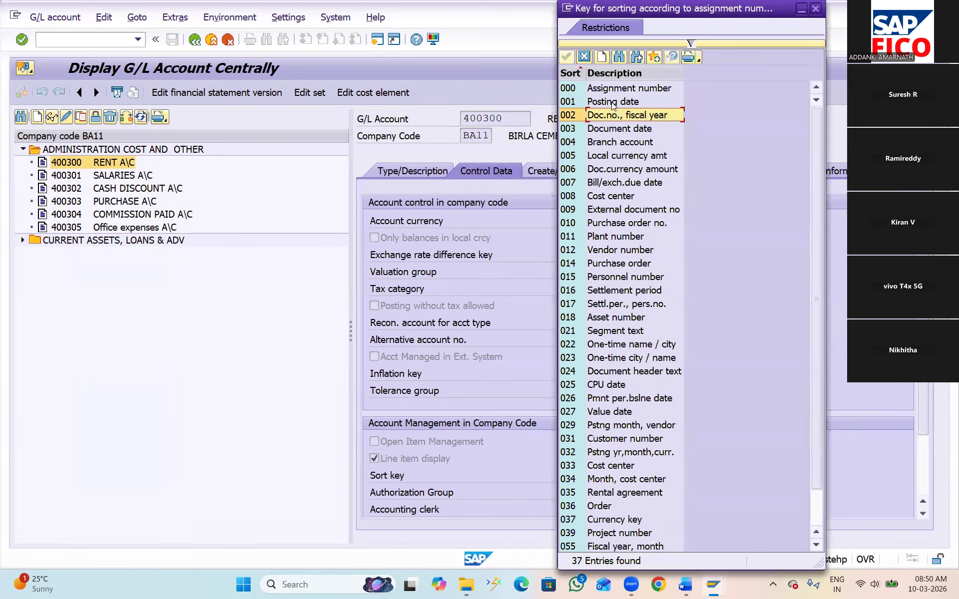
left_click(612, 102)
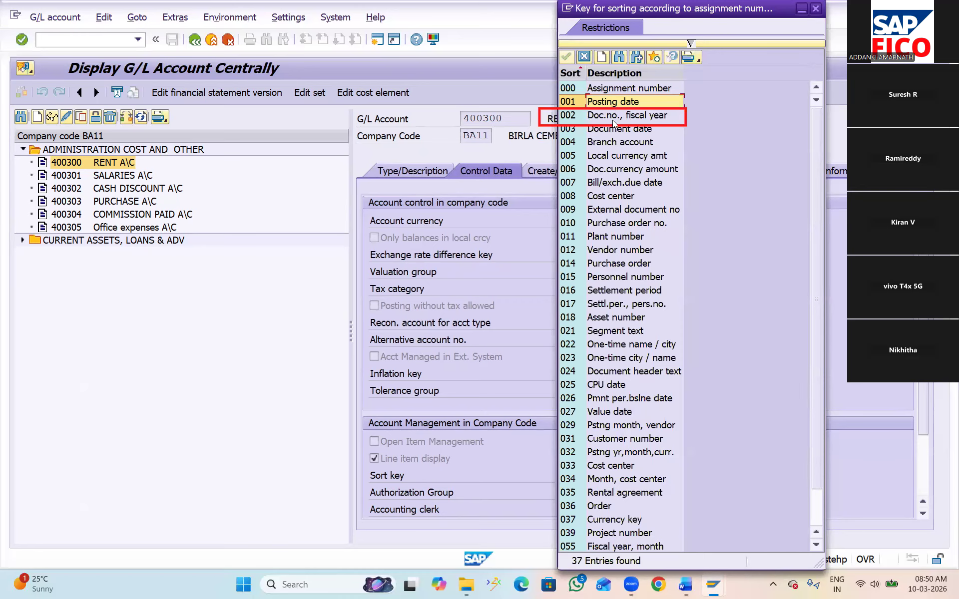
left_click(609, 118)
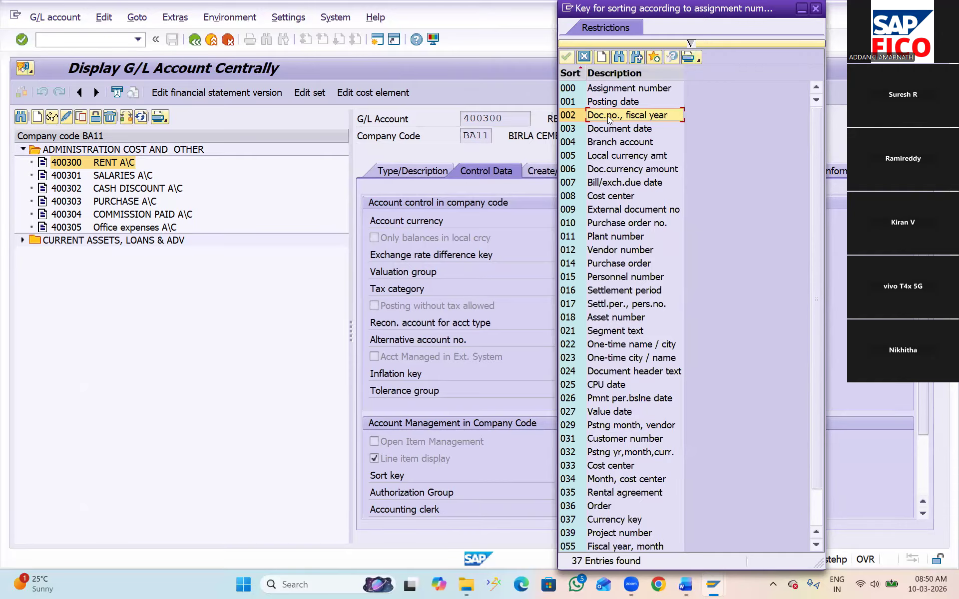
Return to the line item list of account 400300 and examine the Assignment value of the first item
key("alt+Tab")
key("alt+Tab")
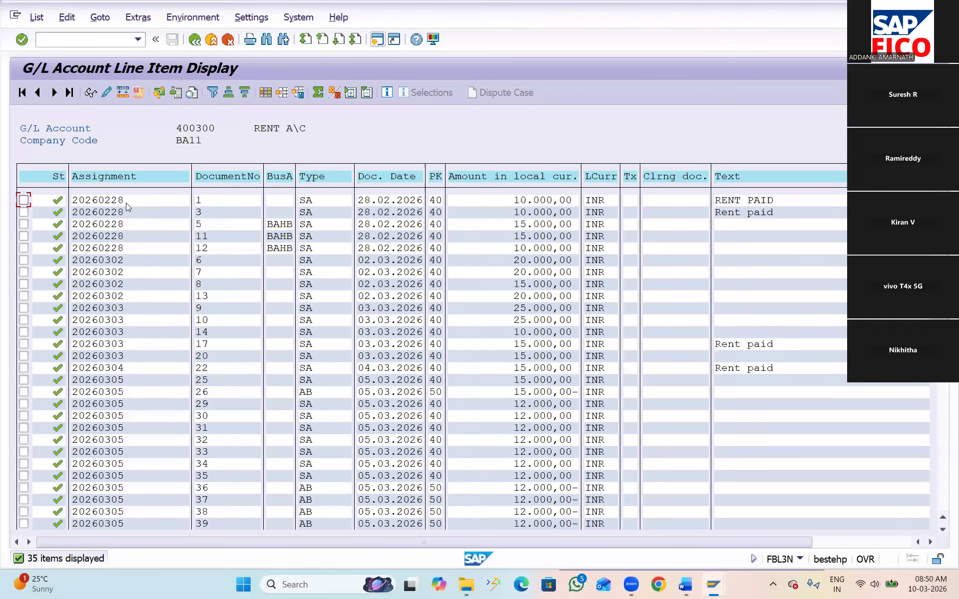
left_click(112, 204)
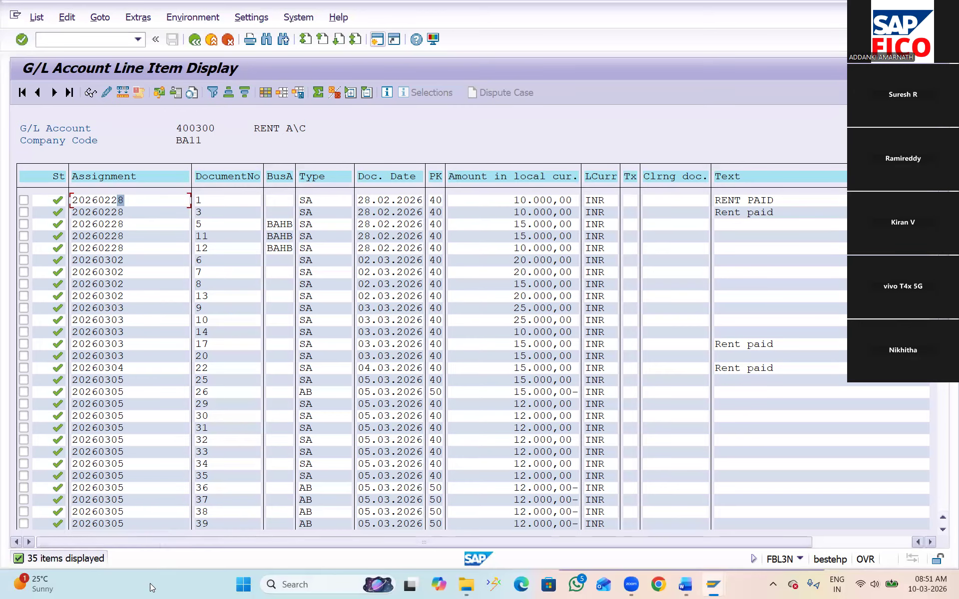
Check the NR status topic in the Word notes, and open company code BA11's number range intervals for maintenance in SAP transaction FBN1
mouse_move(683, 586)
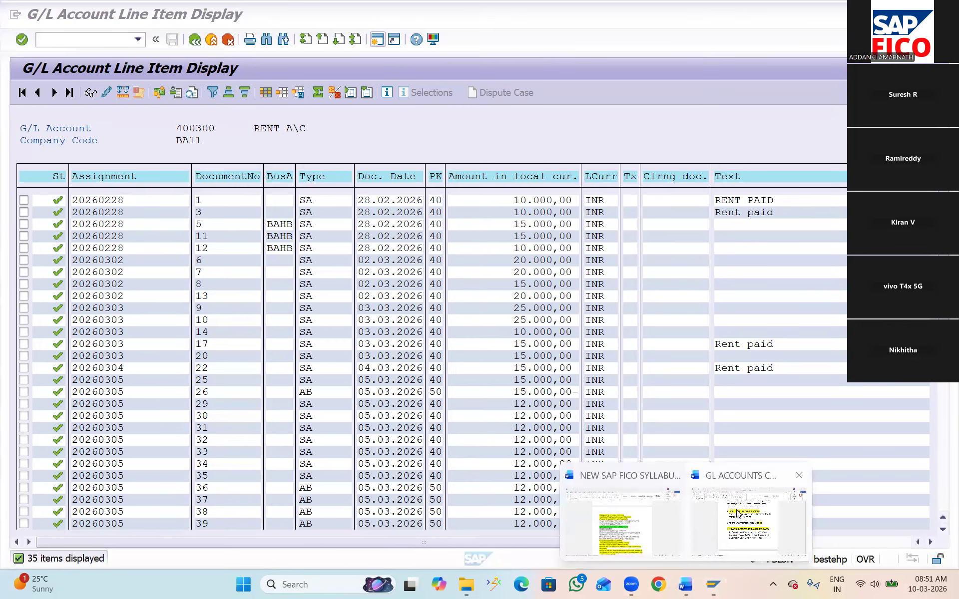
left_click(748, 519)
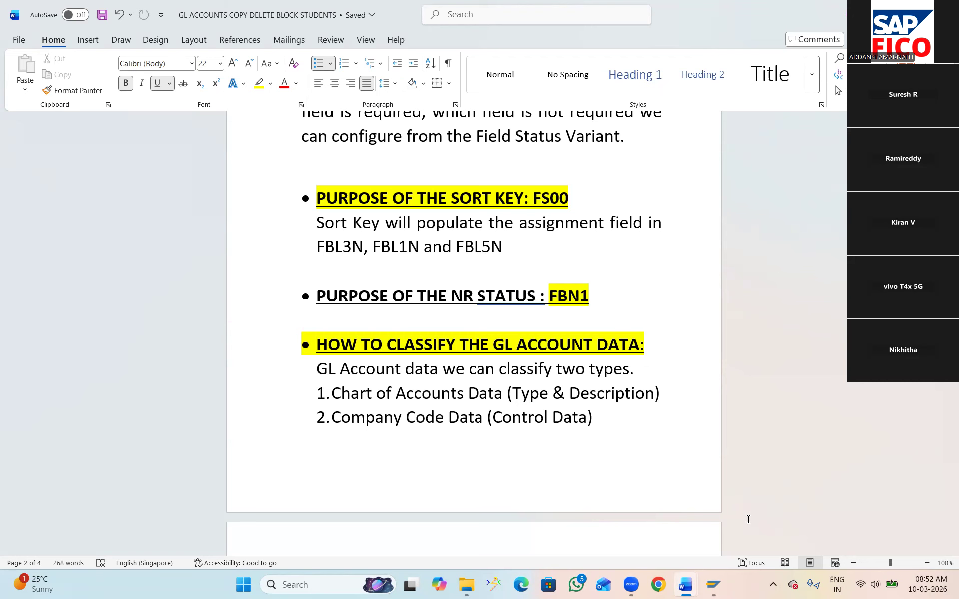
mouse_move(713, 585)
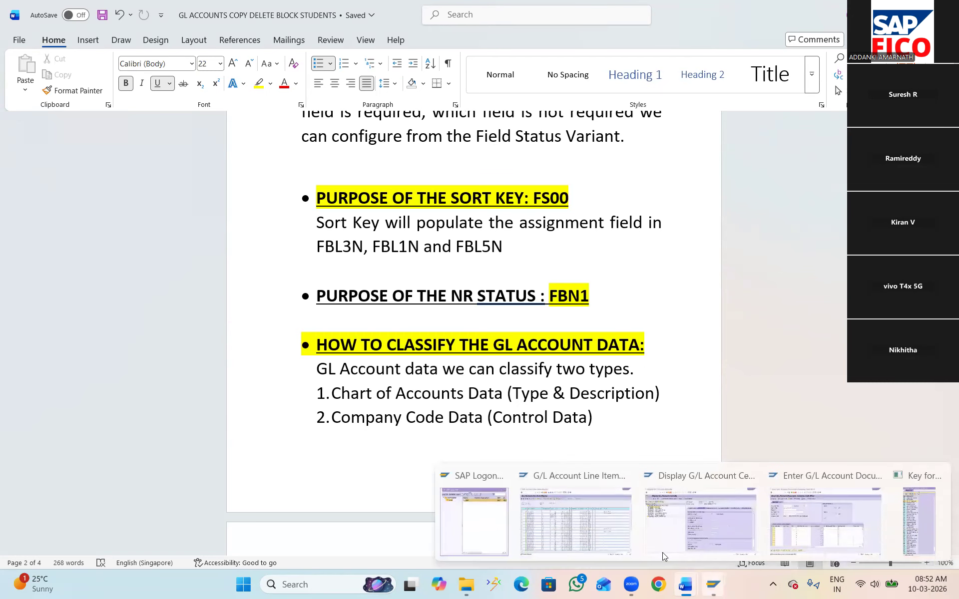
left_click(593, 530)
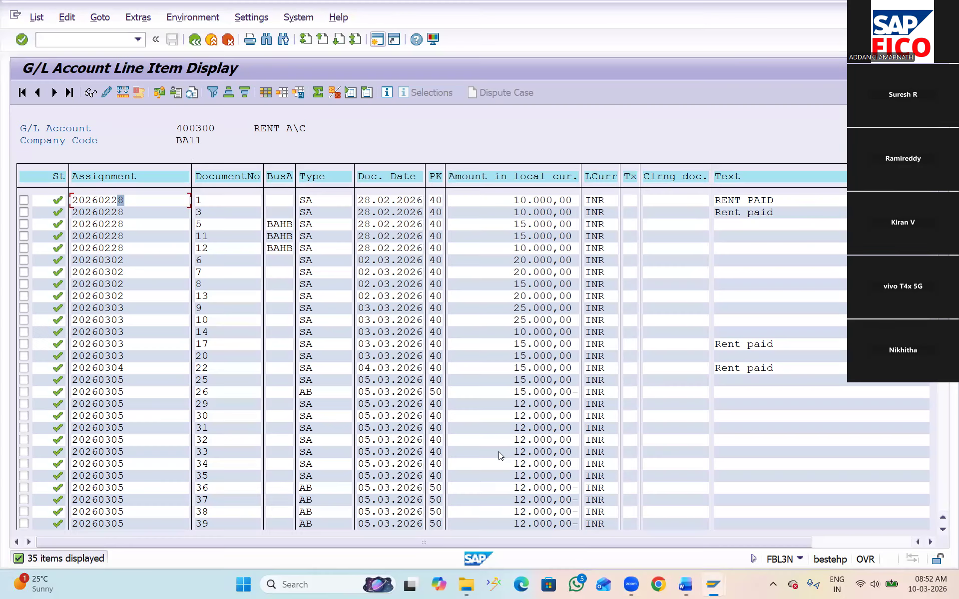
left_click(84, 41)
type("/NFBN1")
key("Return")
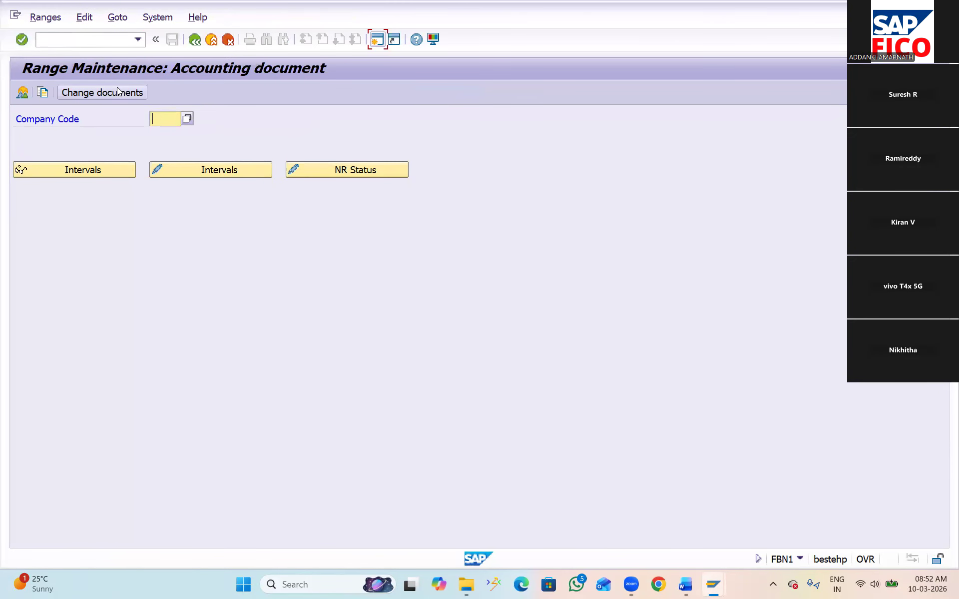
type("BA11")
left_click(210, 171)
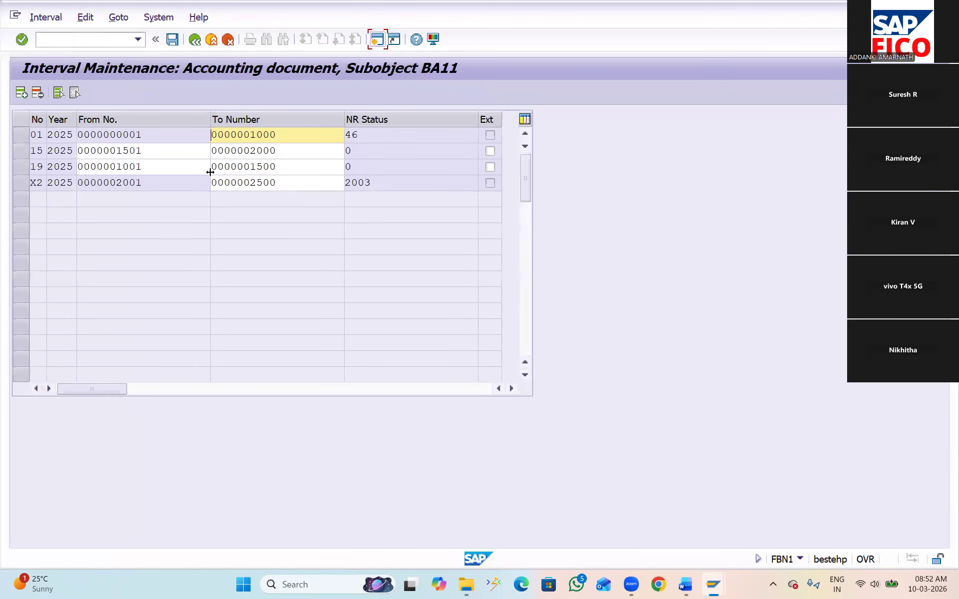
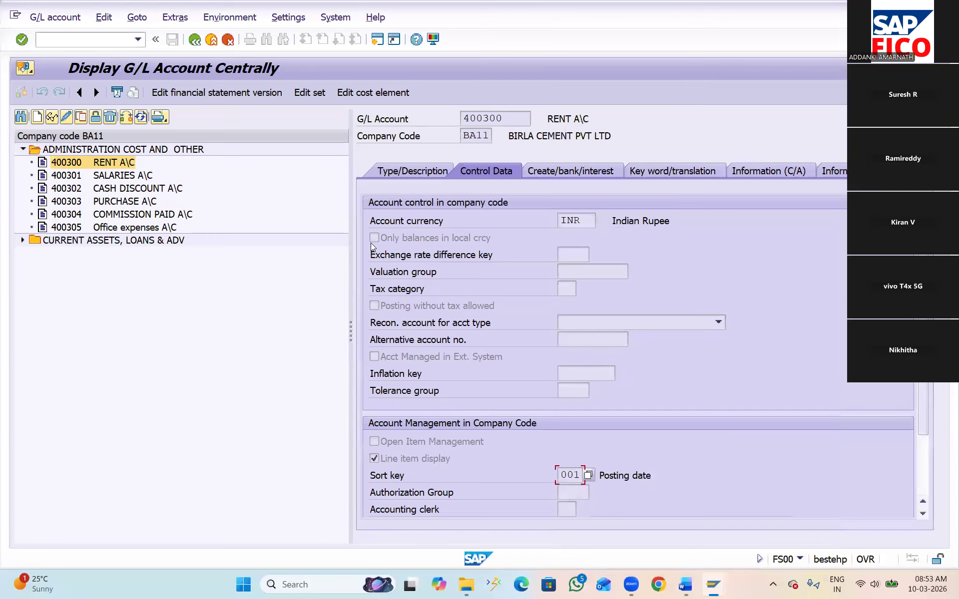
Review the type/description, control data and create/bank/interest data of G/L account 400300 in company code BA11
left_click(408, 173)
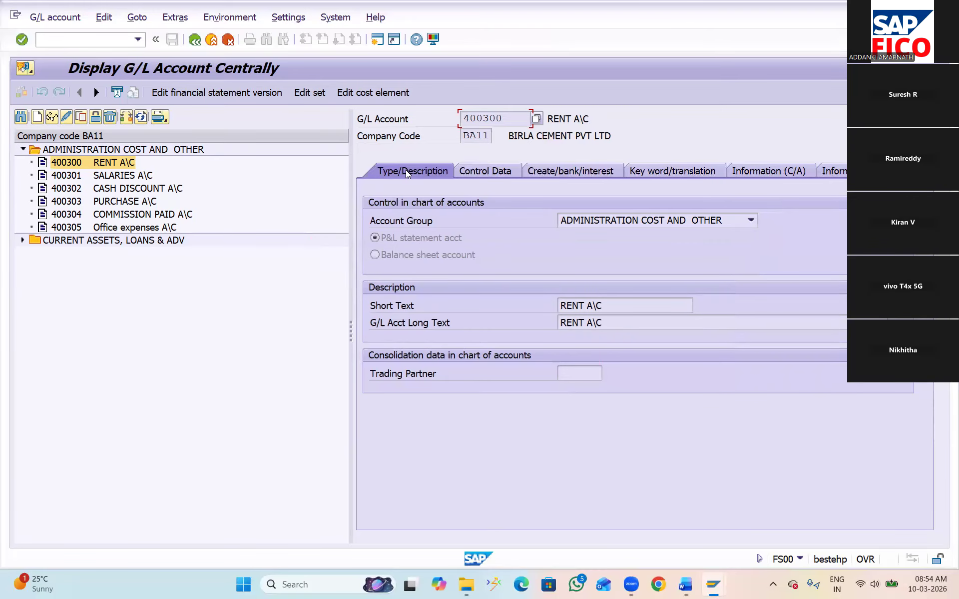
left_click(482, 173)
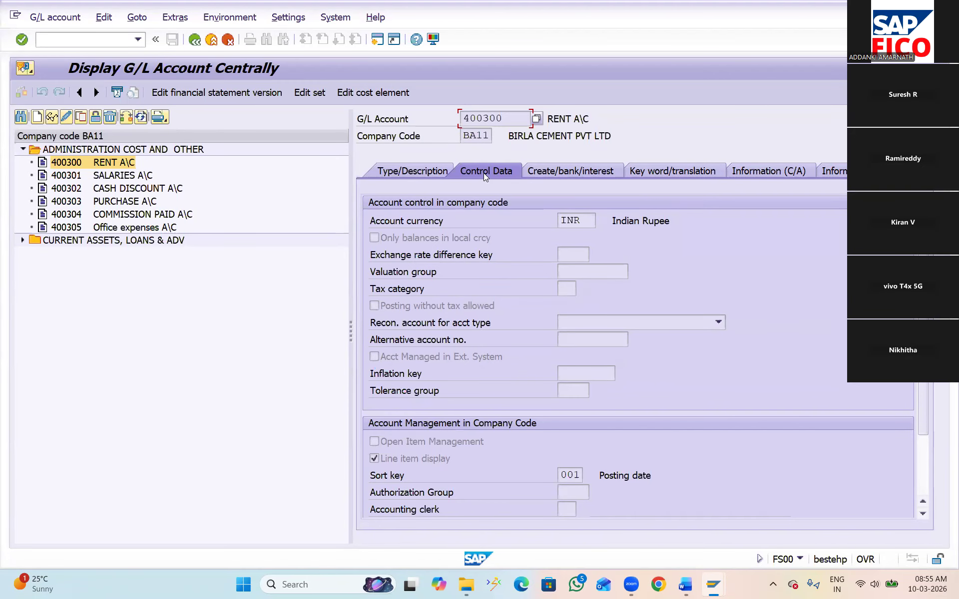
left_click(552, 173)
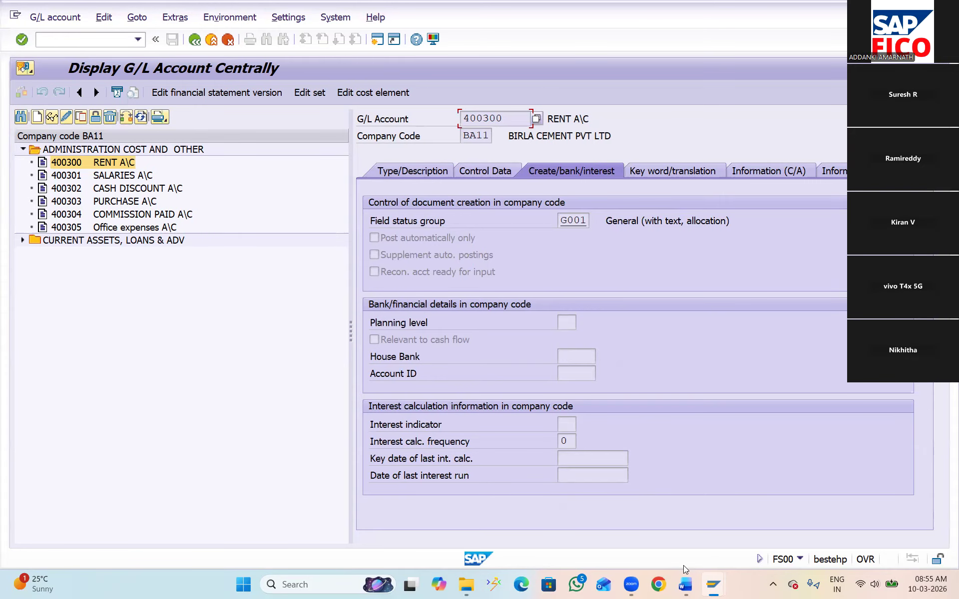
Switch to the Word notes and review the classification of G/L account data and chart of accounts data, down to the CC01 copy topic
mouse_move(685, 583)
left_click(738, 519)
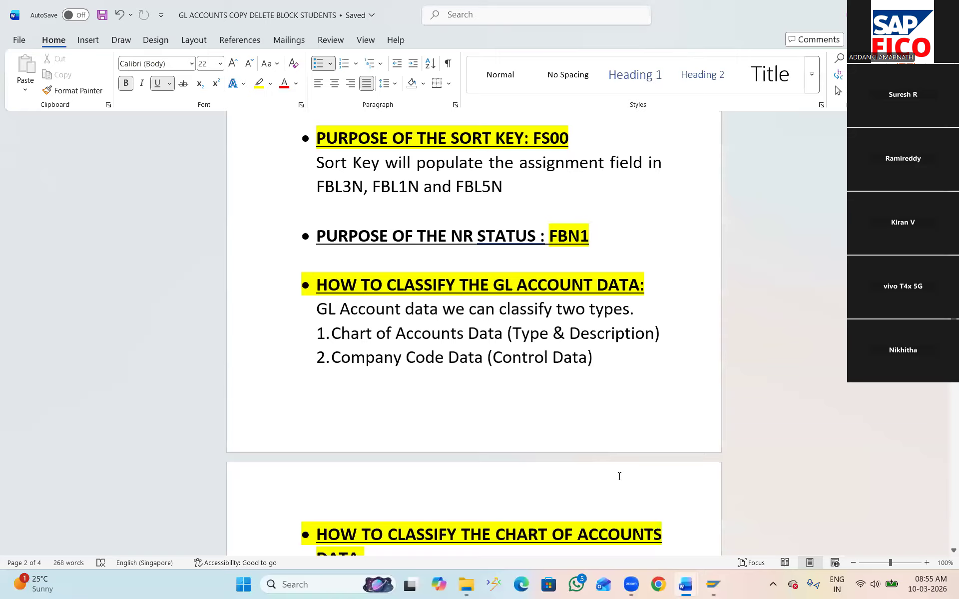
scroll(619, 477, "down", 2)
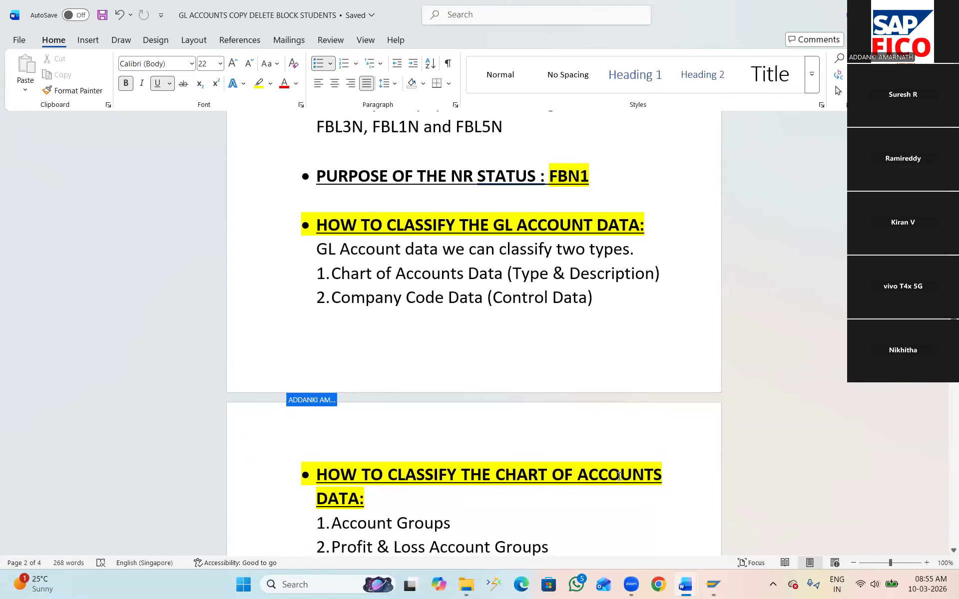
scroll(620, 476, "down", 4)
scroll(618, 474, "down", 4)
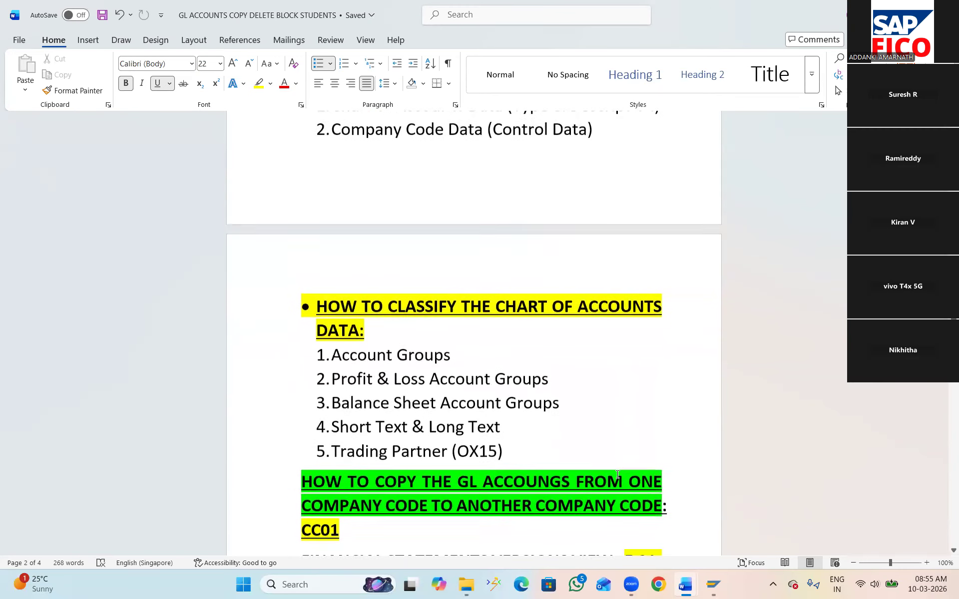
scroll(617, 474, "down", 1)
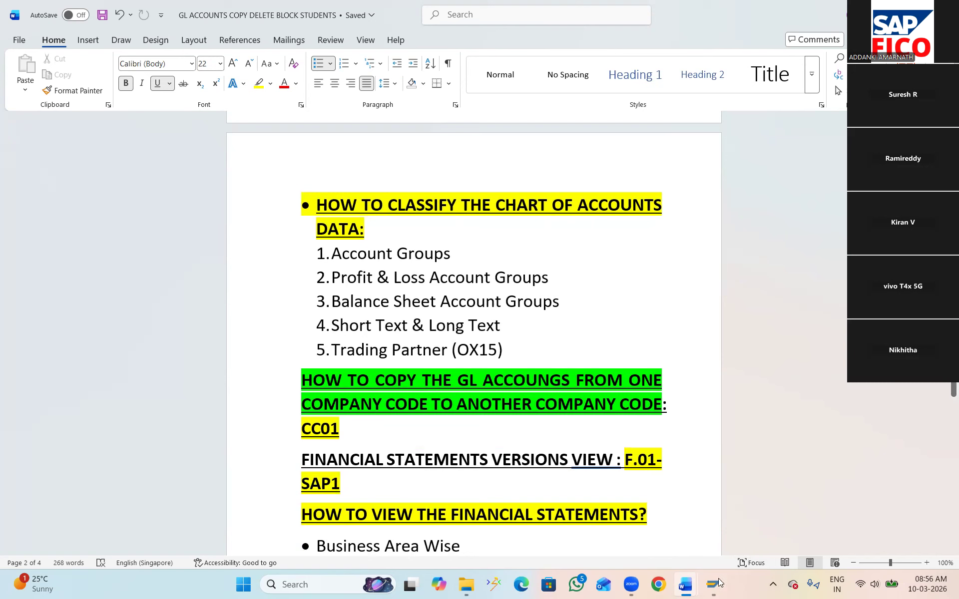
Switch to the SAP session showing company code BA11's number range intervals and start transaction CC01
mouse_move(716, 585)
left_click(650, 519)
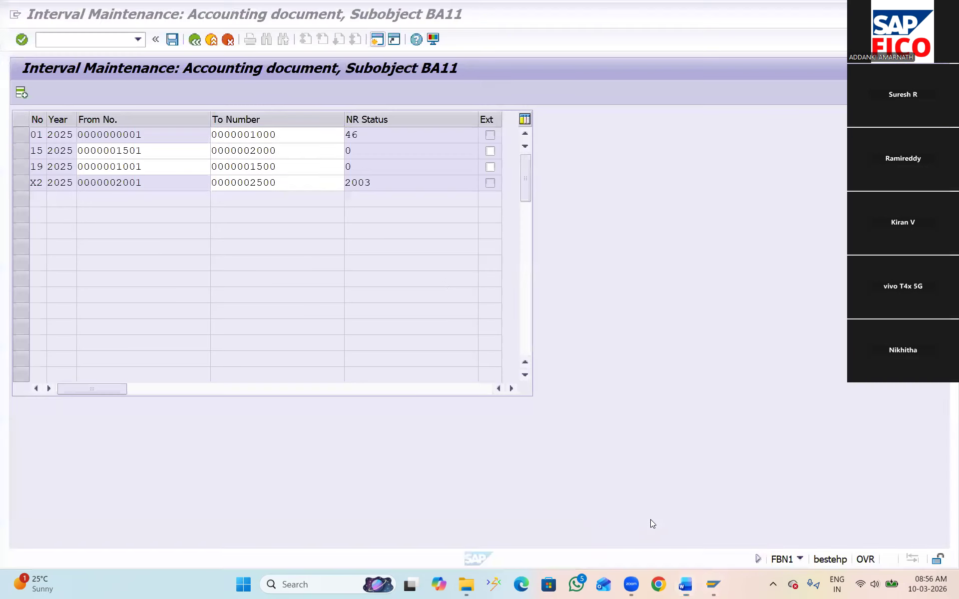
left_click(86, 41)
type("/N")
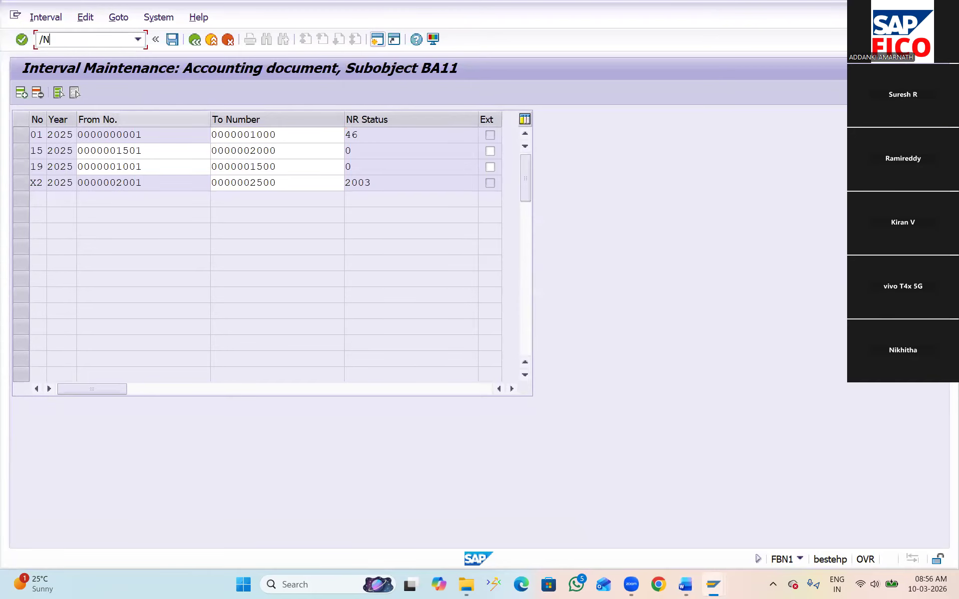
type("CC01")
key("Return")
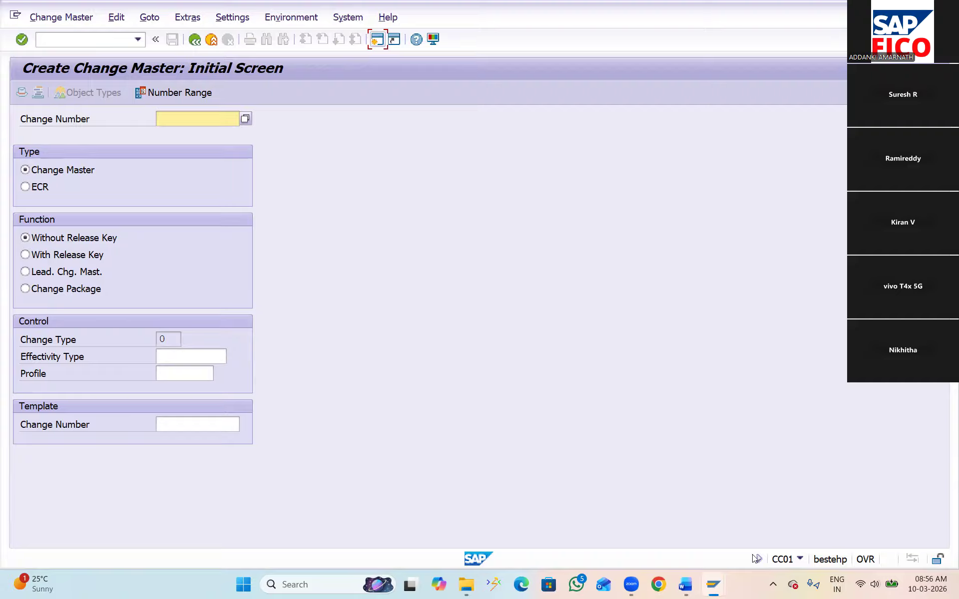
Start transaction SPRO and display the SAP Reference IMG
left_click(55, 42)
type("/NSPRO")
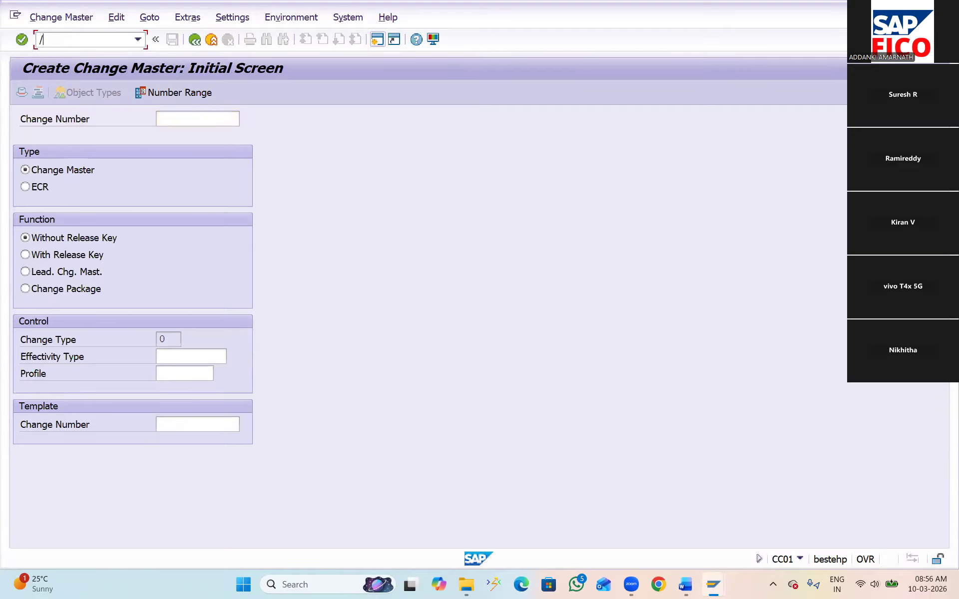
key("Return")
left_click(77, 95)
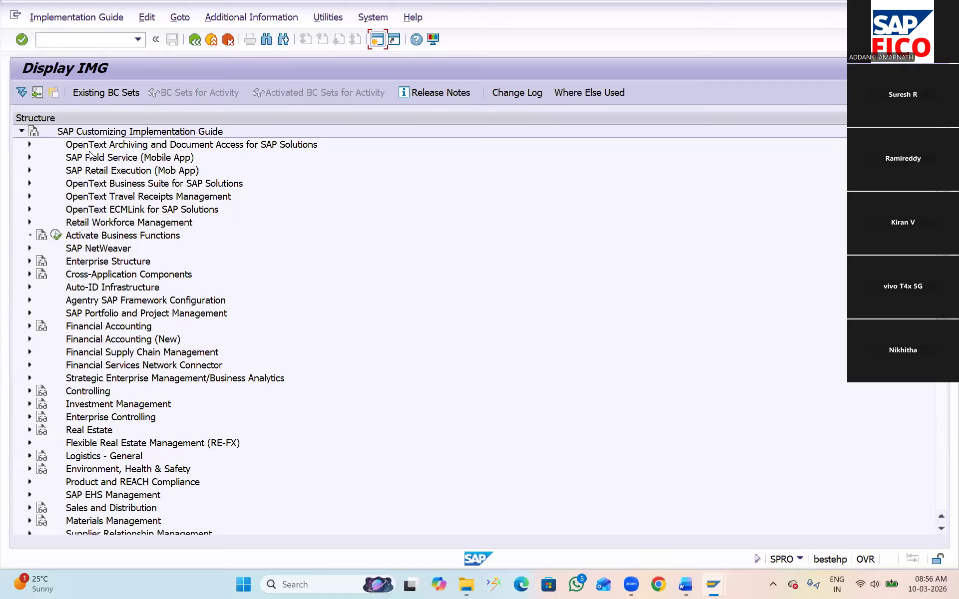
Expand Financial Accounting (New), General Ledger Accounting (New), Master Data and G/L Accounts down to Preparations and G/L Account Creation and Processing
left_click(30, 339)
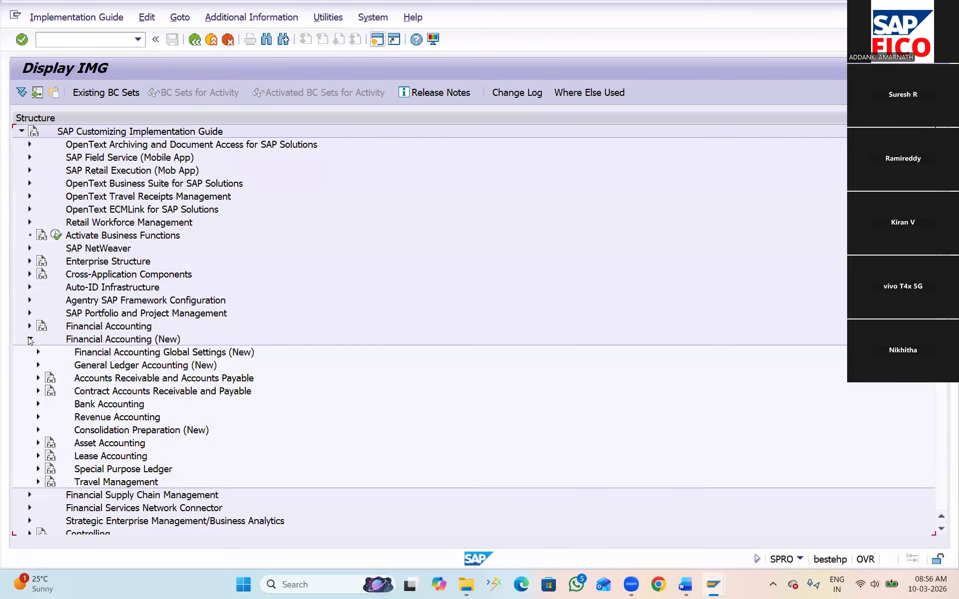
left_click(38, 366)
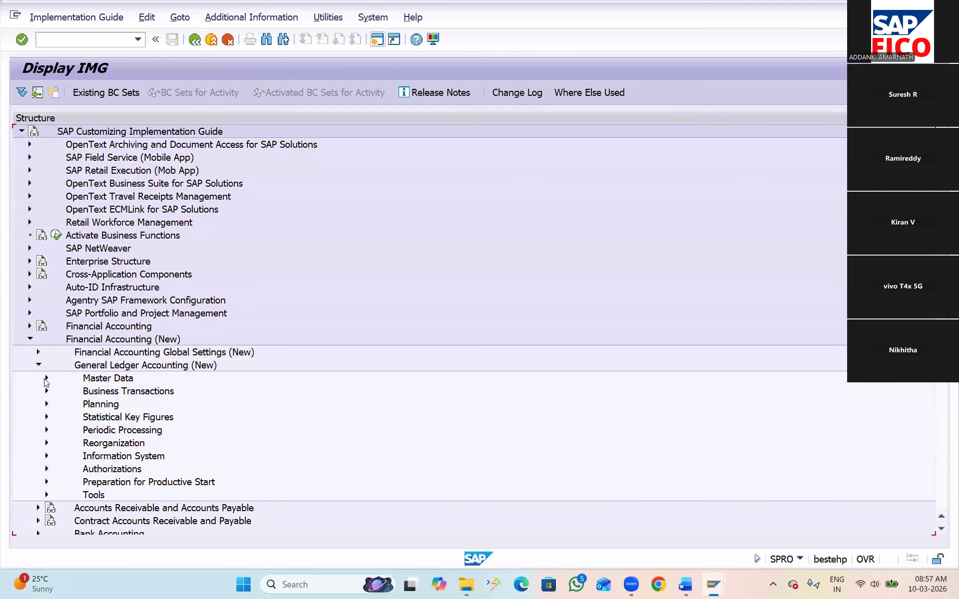
left_click(46, 379)
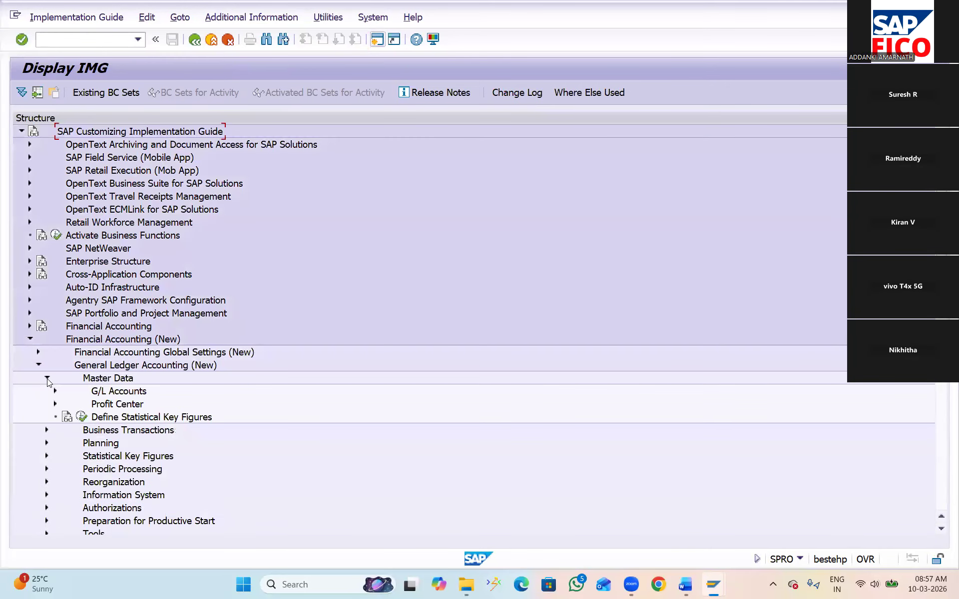
left_click(55, 392)
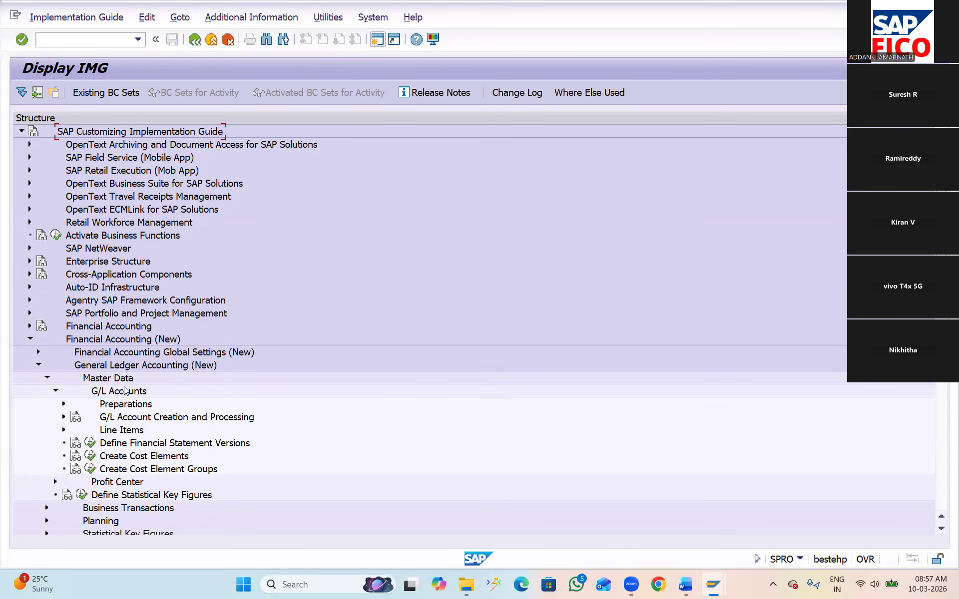
scroll(142, 449, "down", 1)
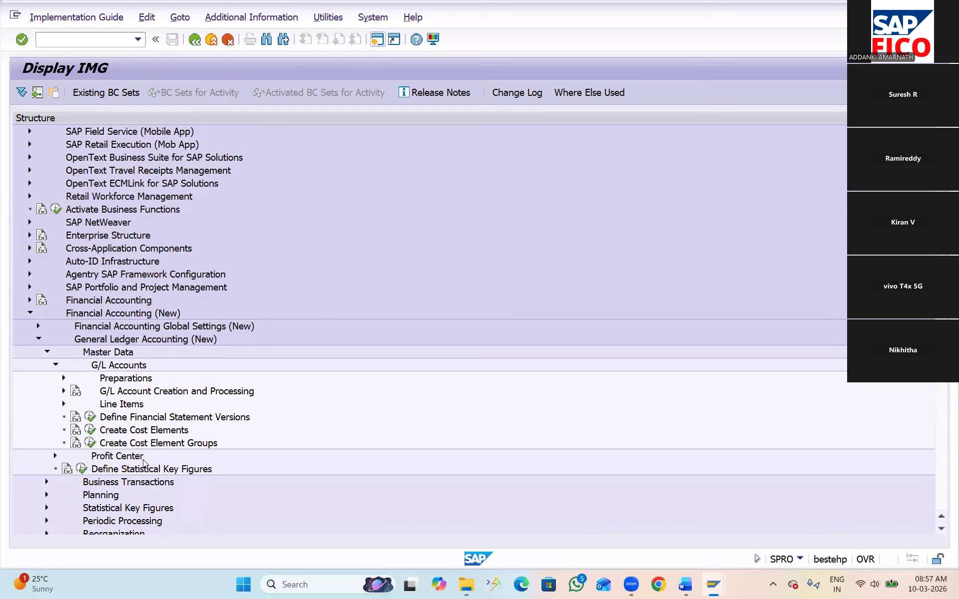
left_click(63, 378)
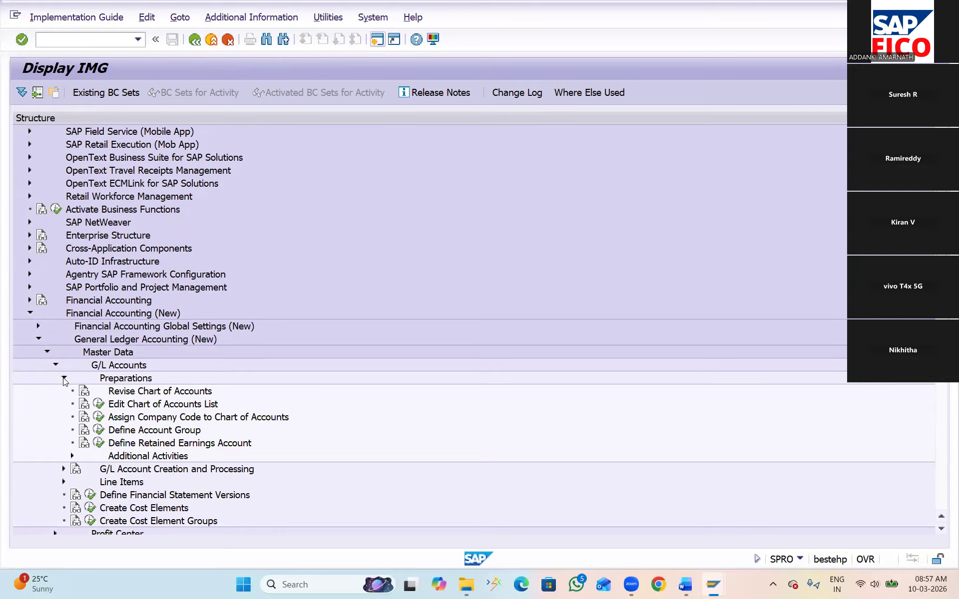
scroll(63, 382, "down", 2)
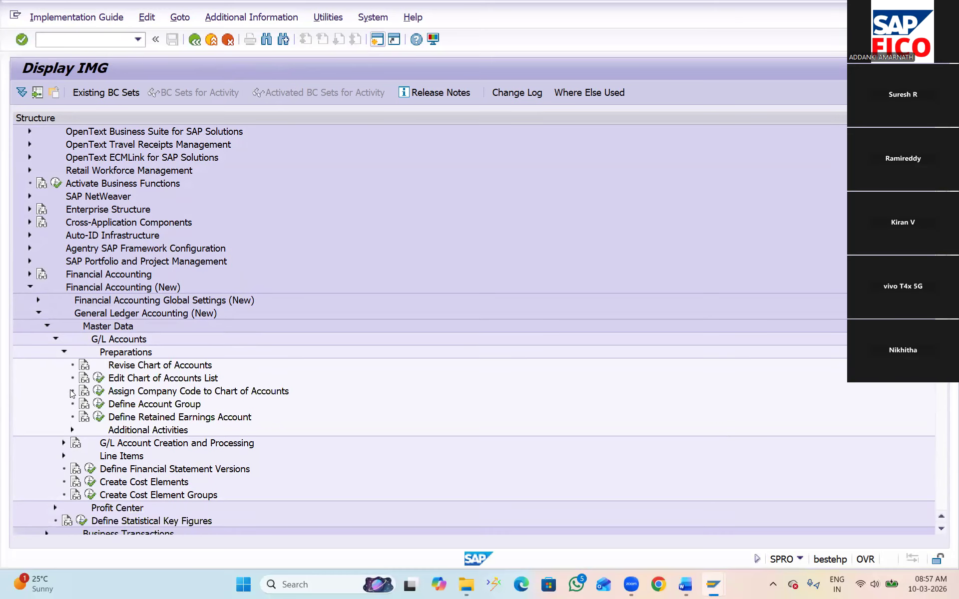
scroll(92, 430, "down", 1)
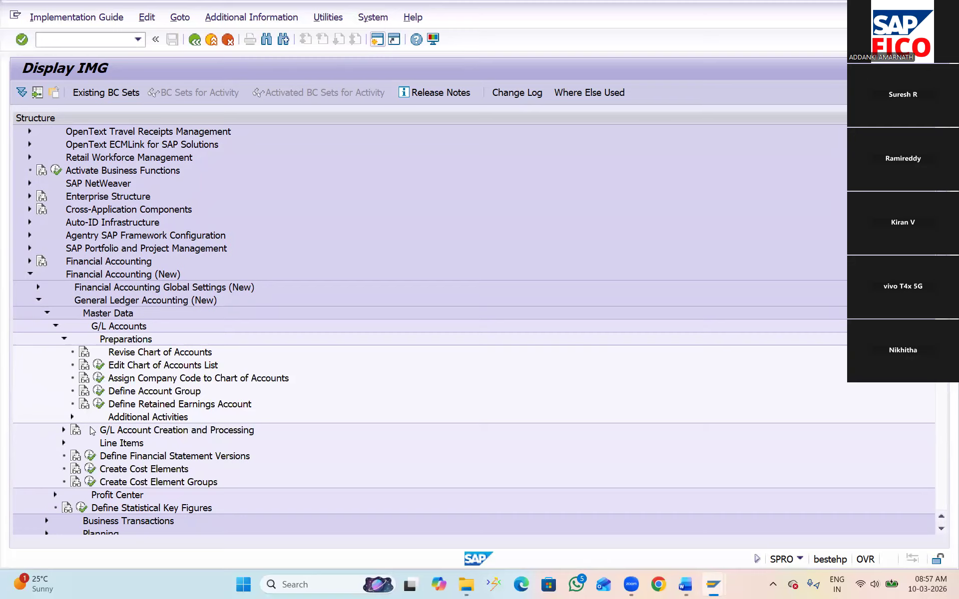
left_click(64, 430)
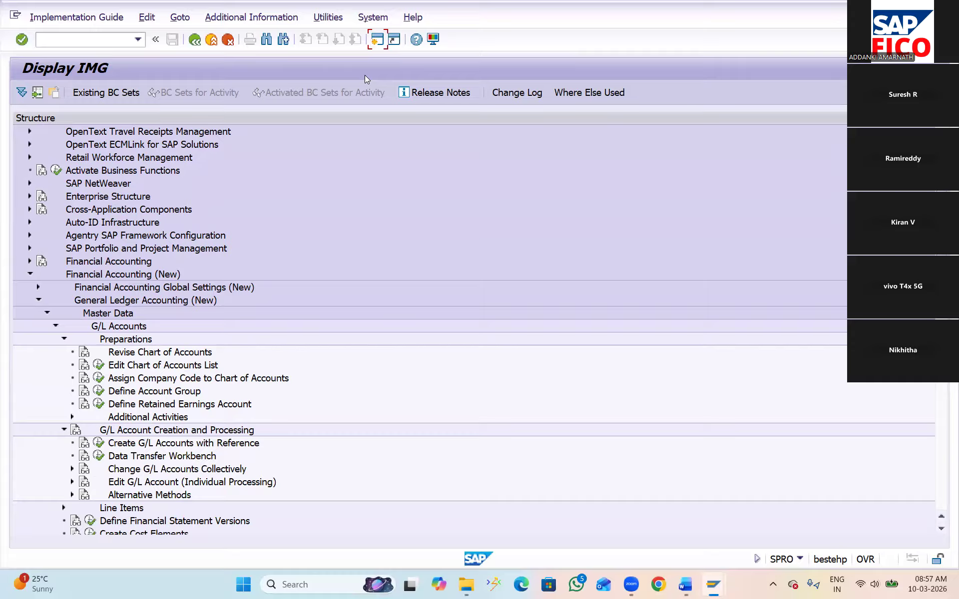
Show the IMG Activity keys as additional information in the IMG structure and widen their column
left_click(261, 20)
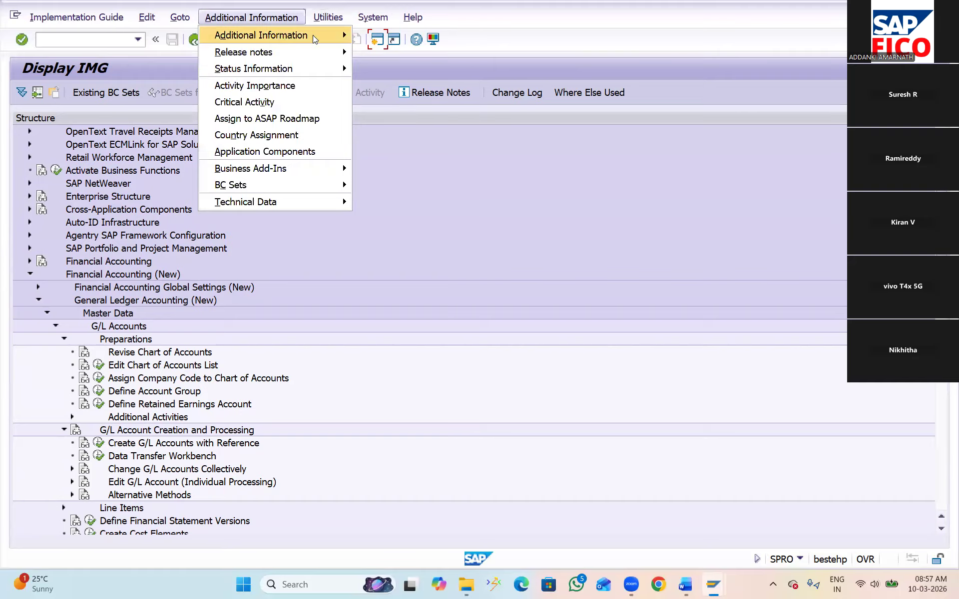
mouse_move(313, 35)
mouse_move(425, 51)
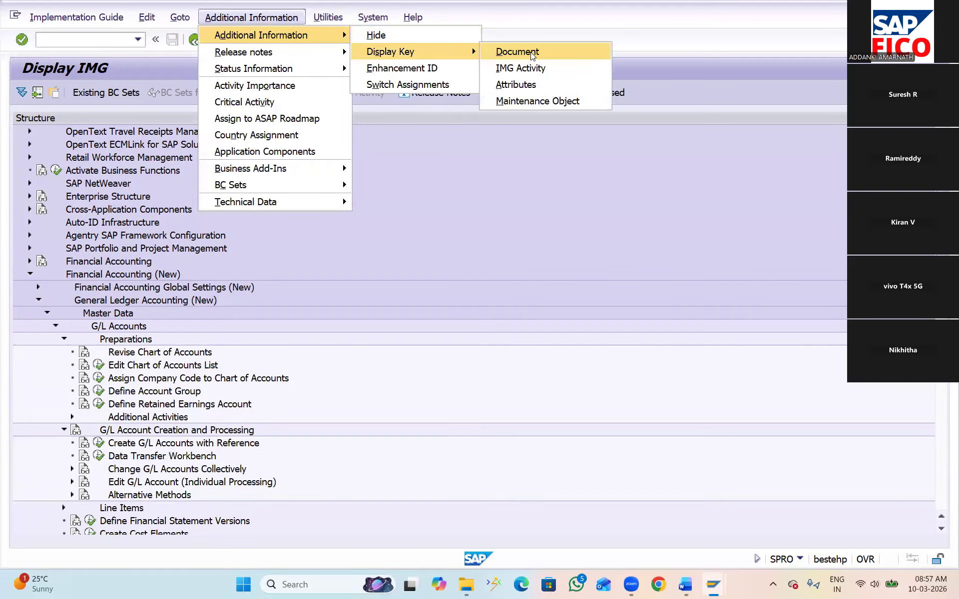
left_click(539, 68)
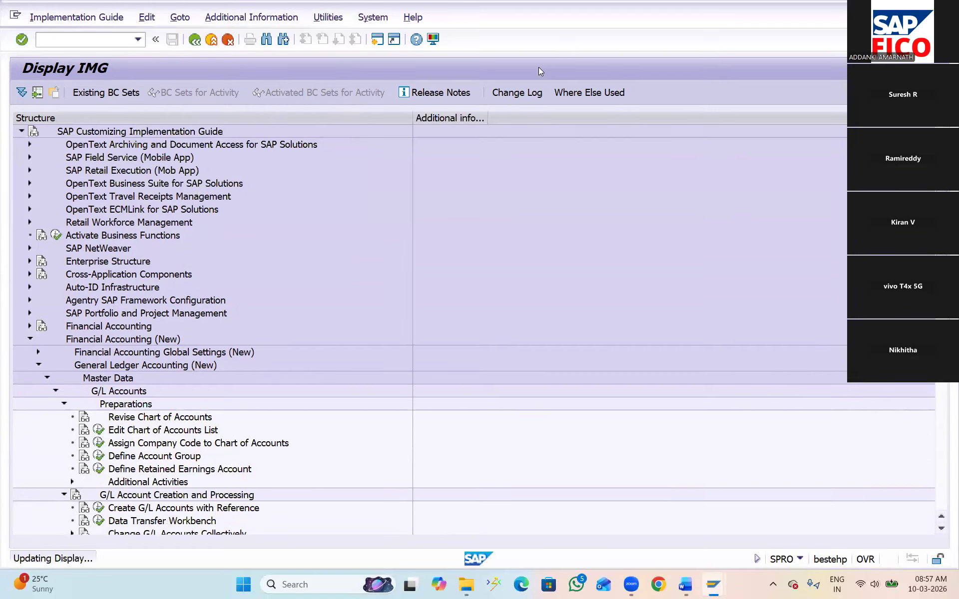
left_click_drag(514, 110, 534, 122)
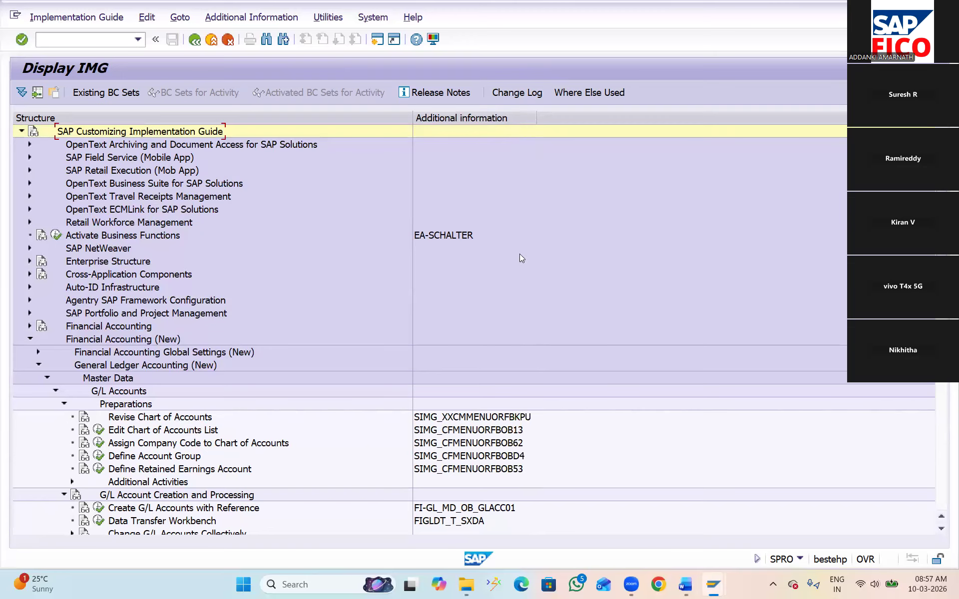
Execute the activity Create G/L Accounts with Reference under G/L Account Creation and Processing
scroll(260, 477, "down", 1)
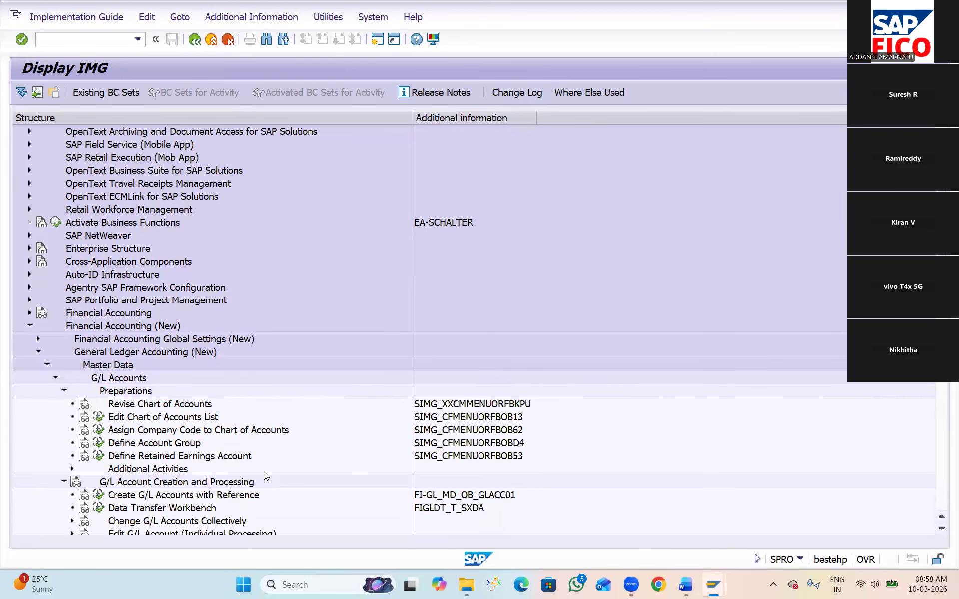
scroll(266, 474, "down", 1)
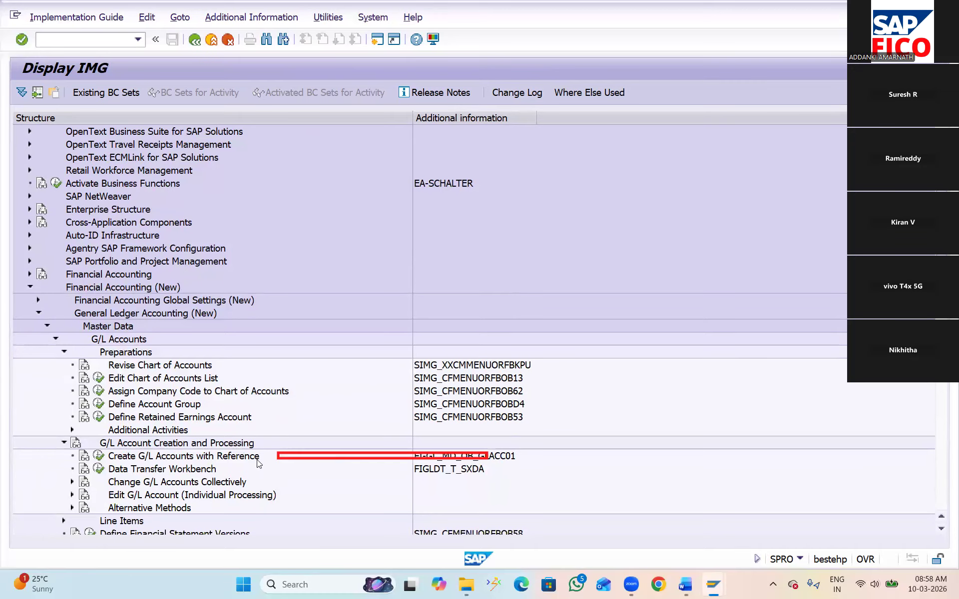
left_click(99, 459)
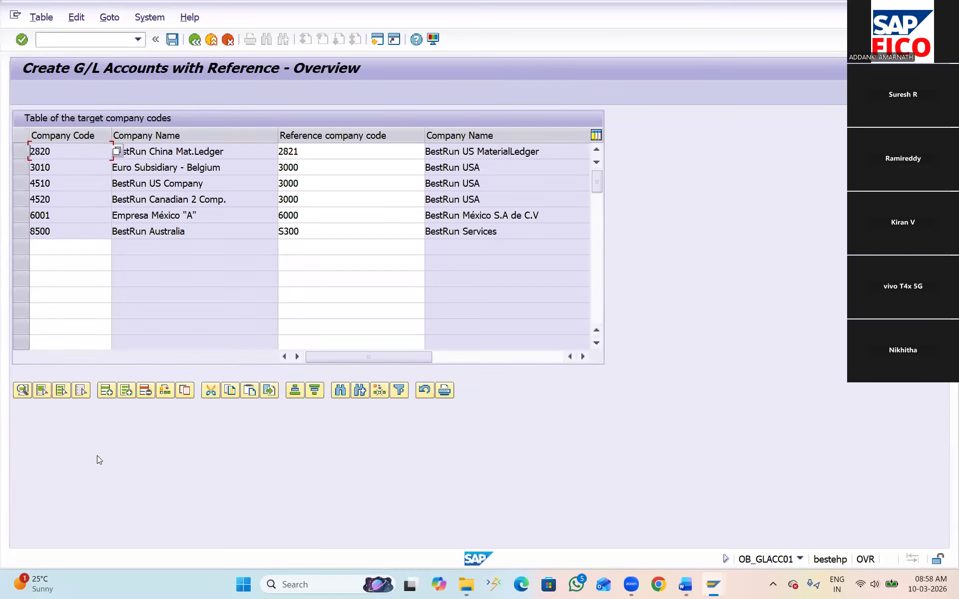
Save a new entry for target company code LS25 with reference company code BA11, and open its G/L accounts detail table
left_click(304, 245)
type("BA11")
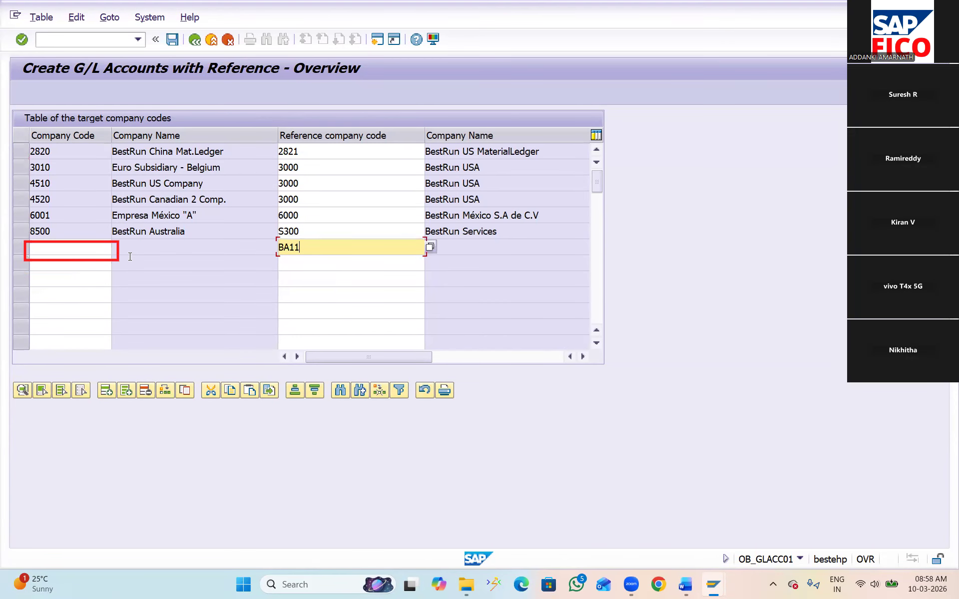
left_click(67, 244)
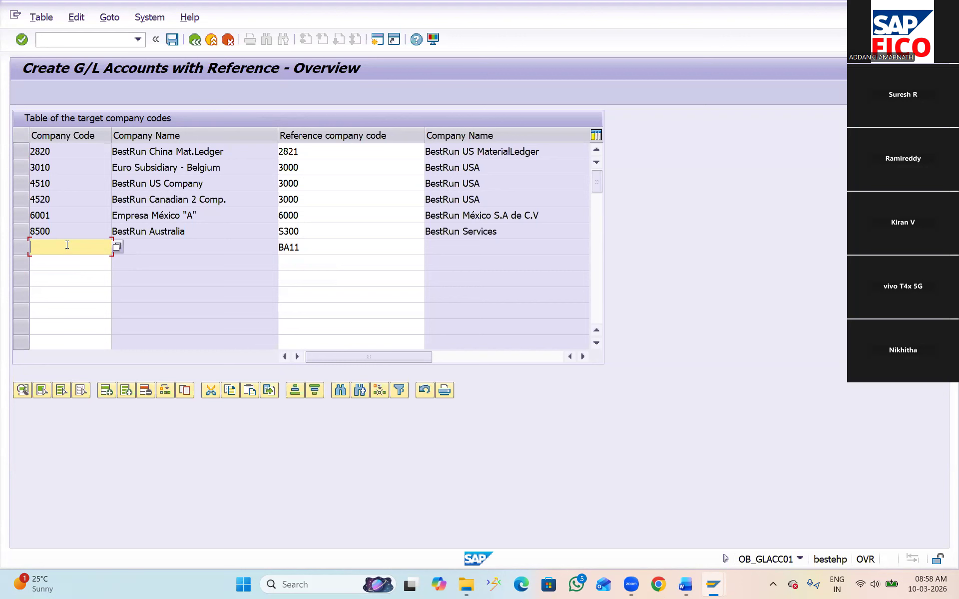
type("LS25")
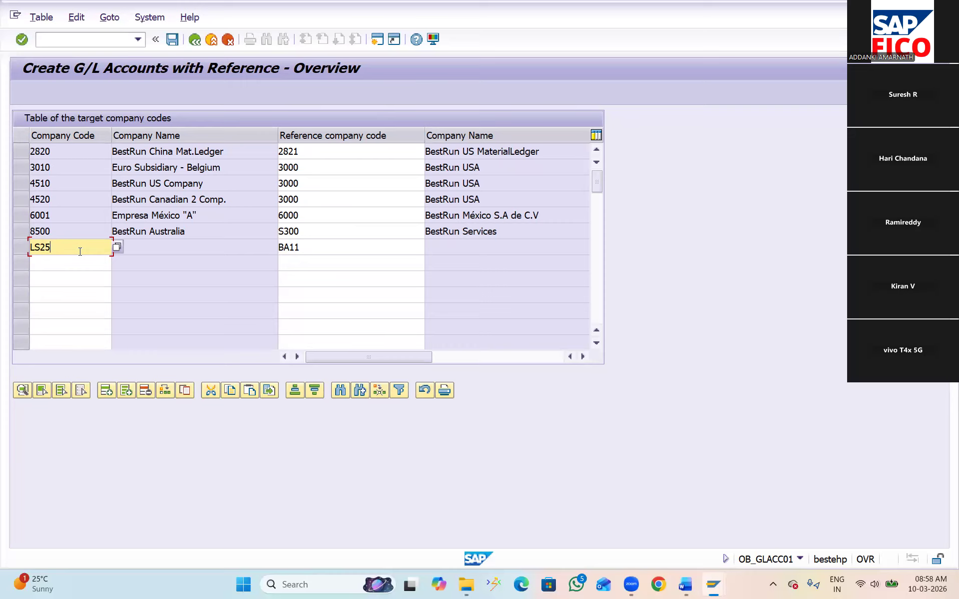
left_click(172, 40)
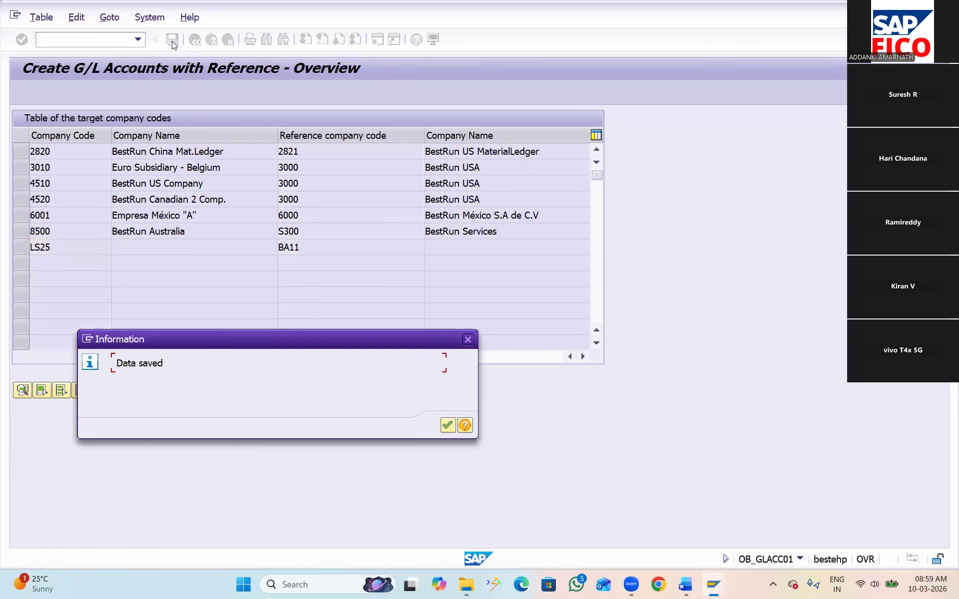
left_click(448, 426)
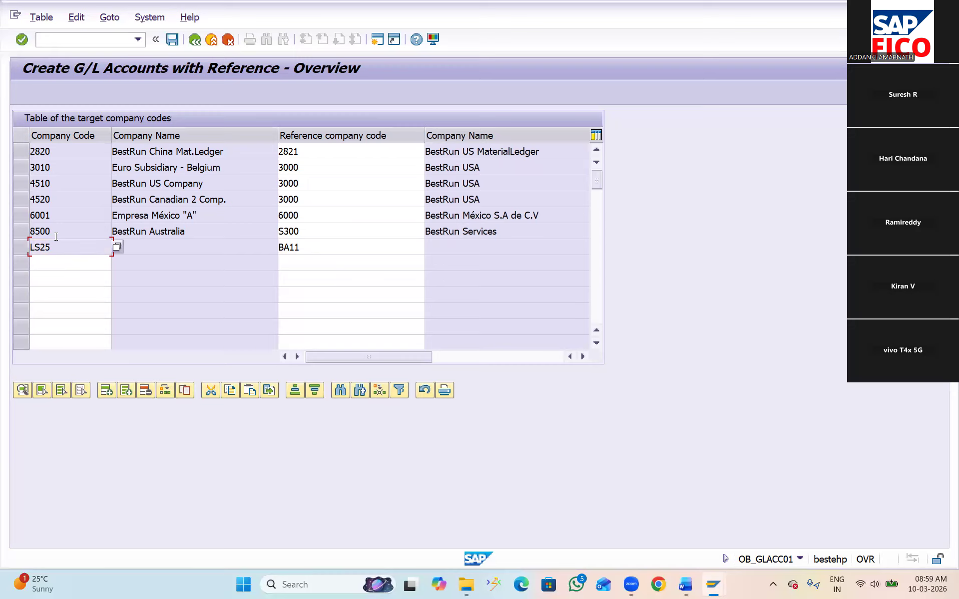
left_click(15, 250)
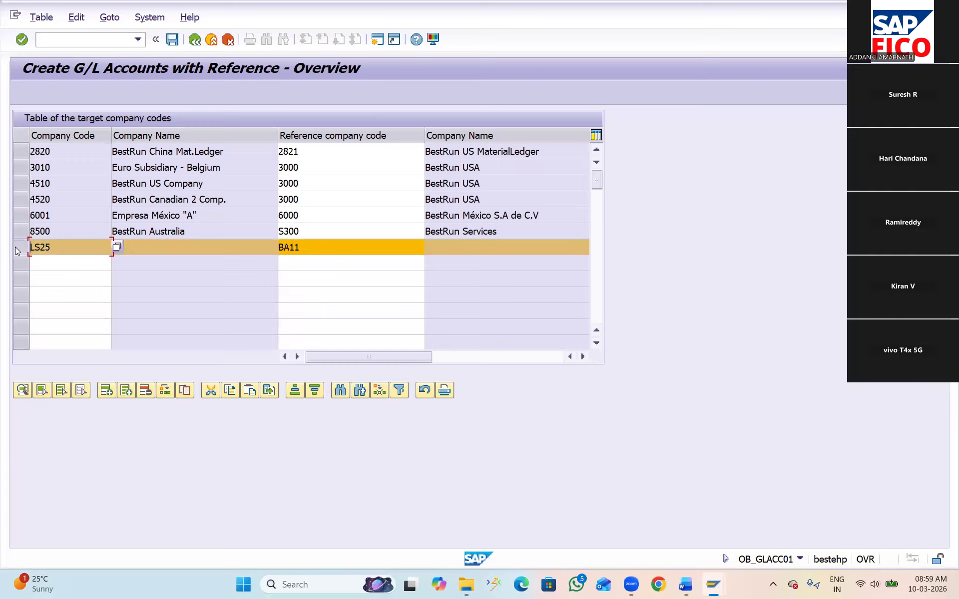
left_click(22, 390)
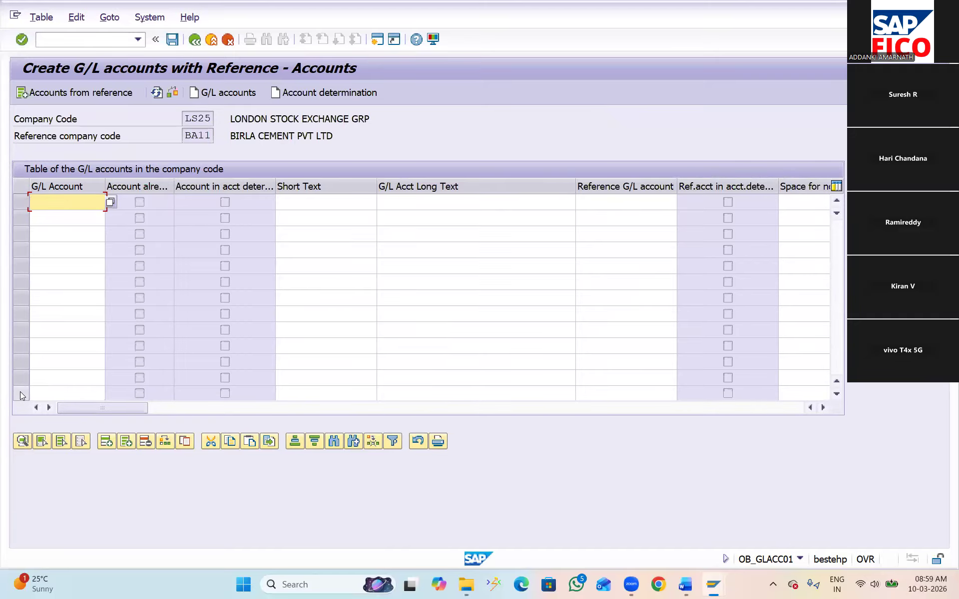
type("1")
key("BackSpace")
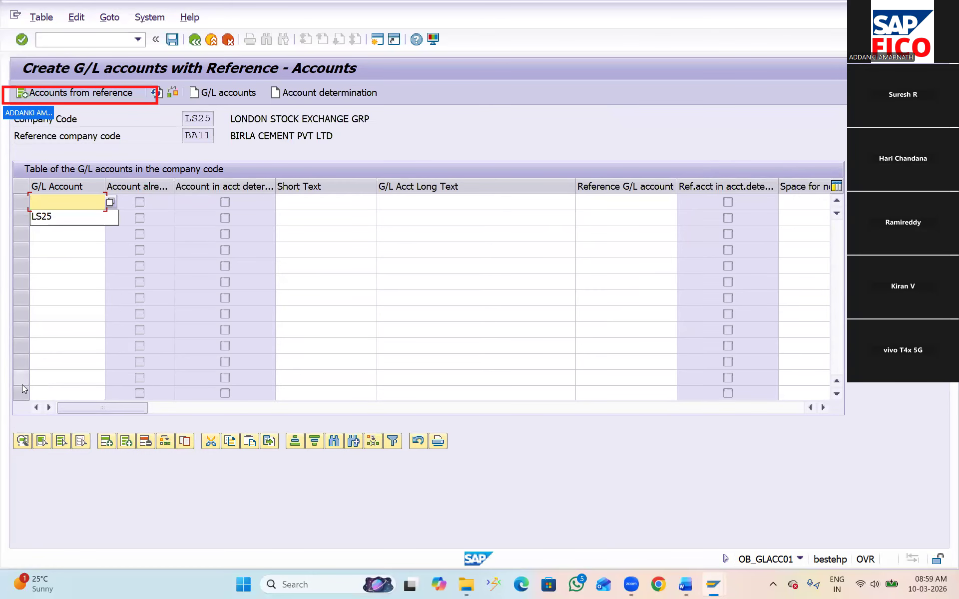
left_click(88, 94)
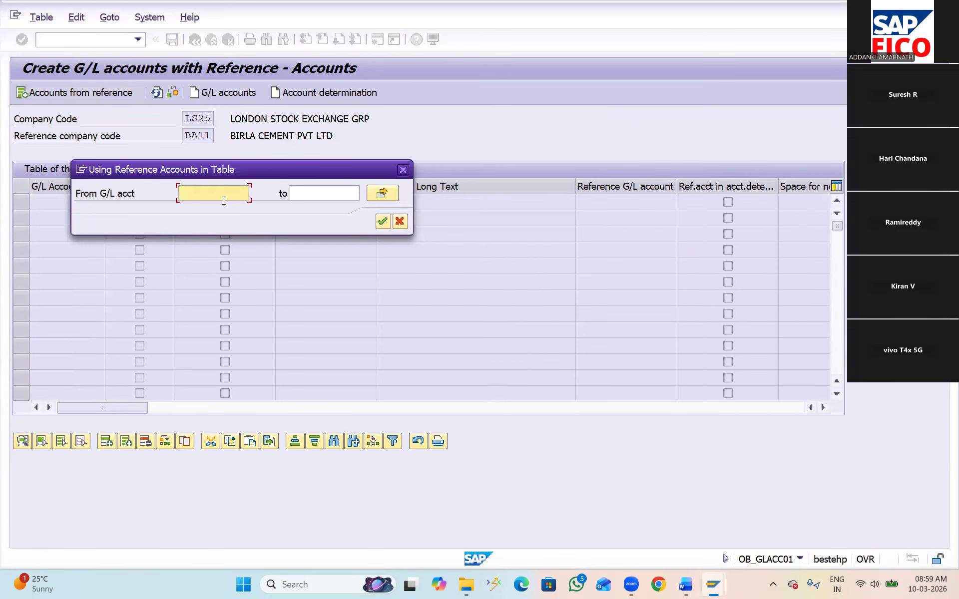
type("1")
left_click(302, 191)
type("9999999999")
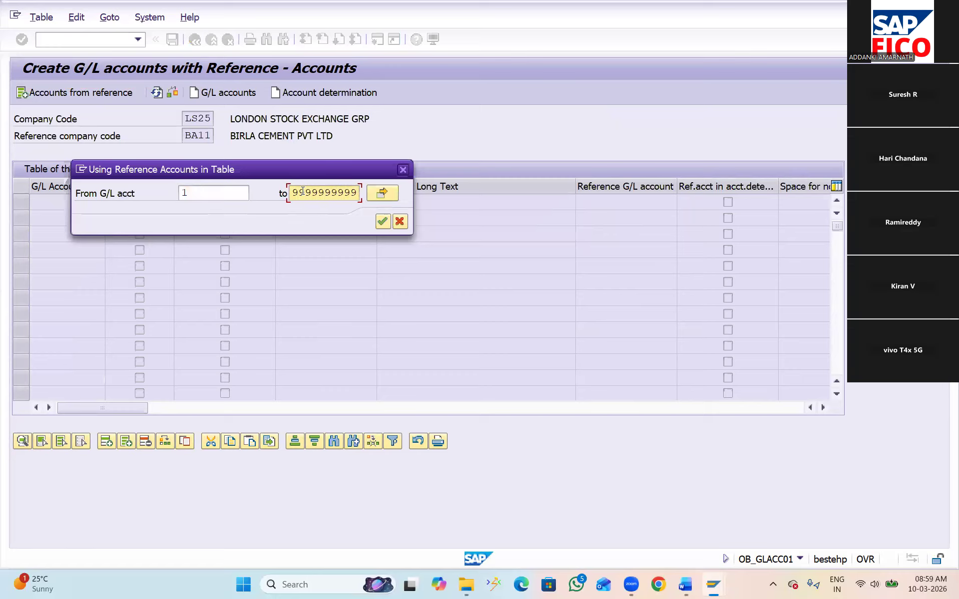
left_click(384, 221)
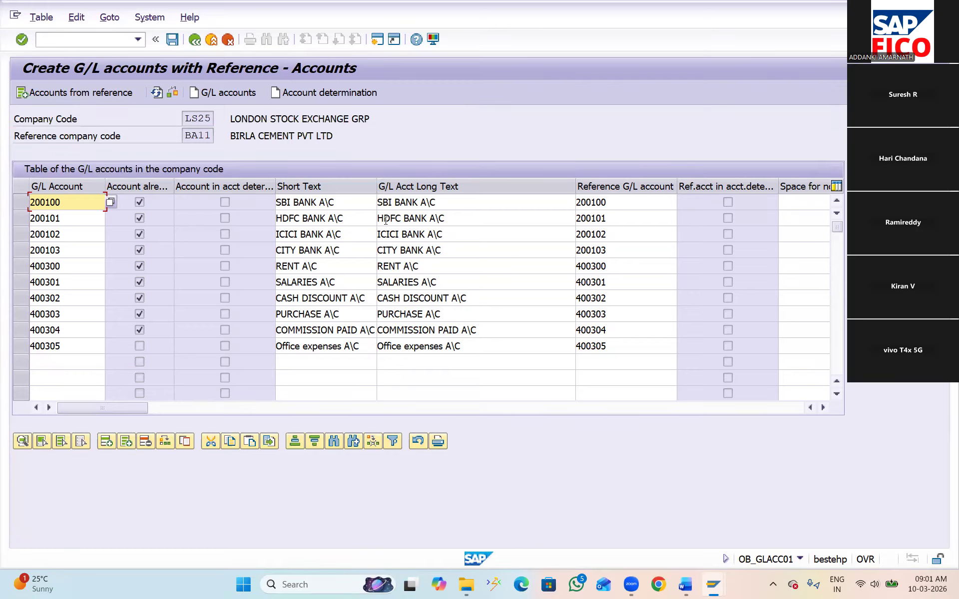
Save the G/L accounts table for company code LS25 and acknowledge the information dialogs
left_click(172, 40)
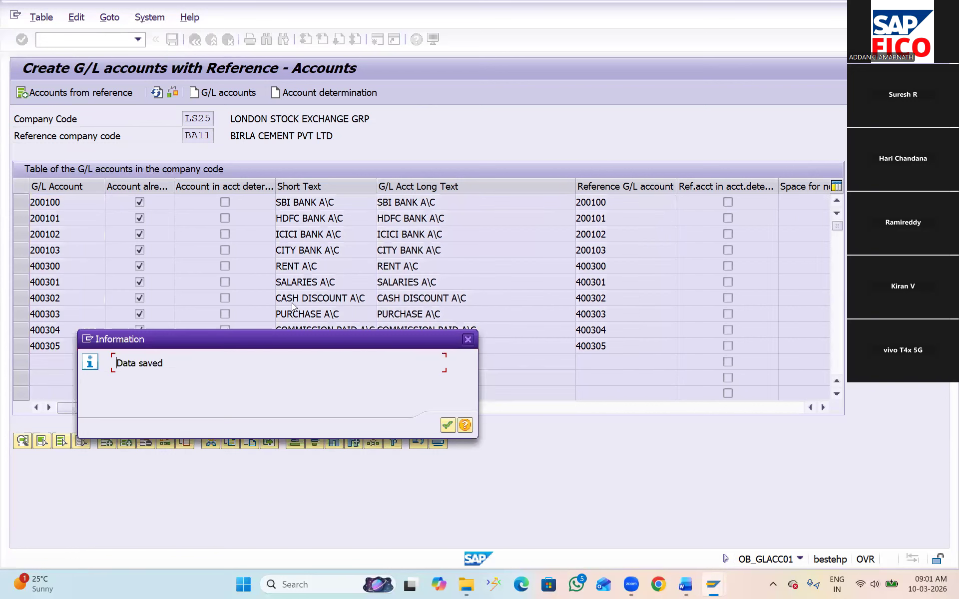
left_click(448, 425)
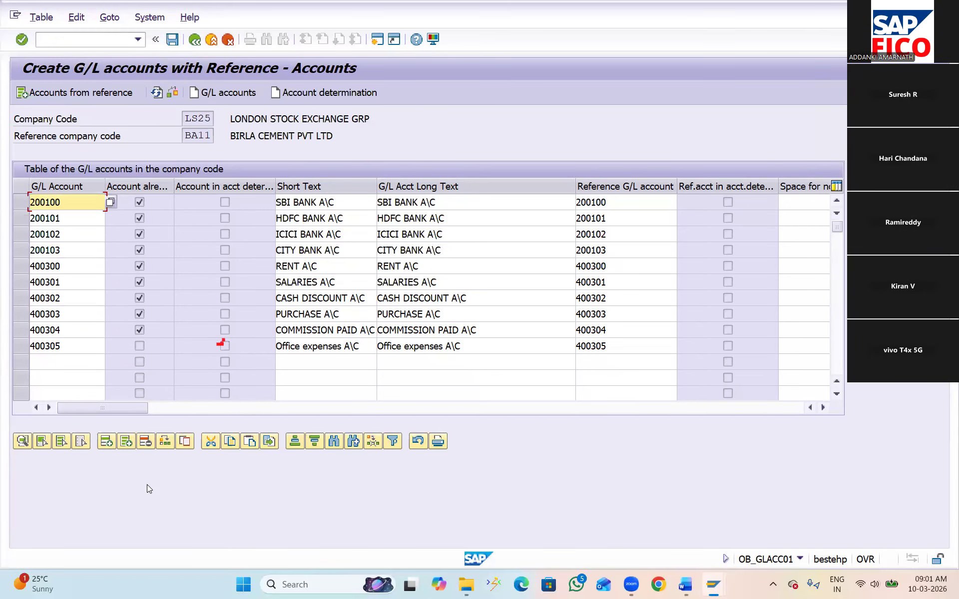
left_click(170, 42)
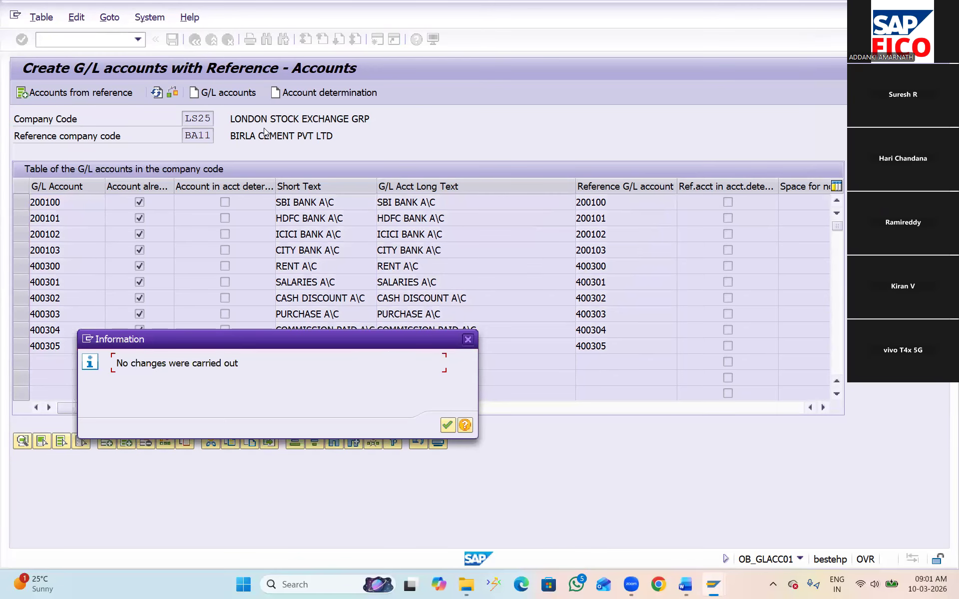
left_click(448, 425)
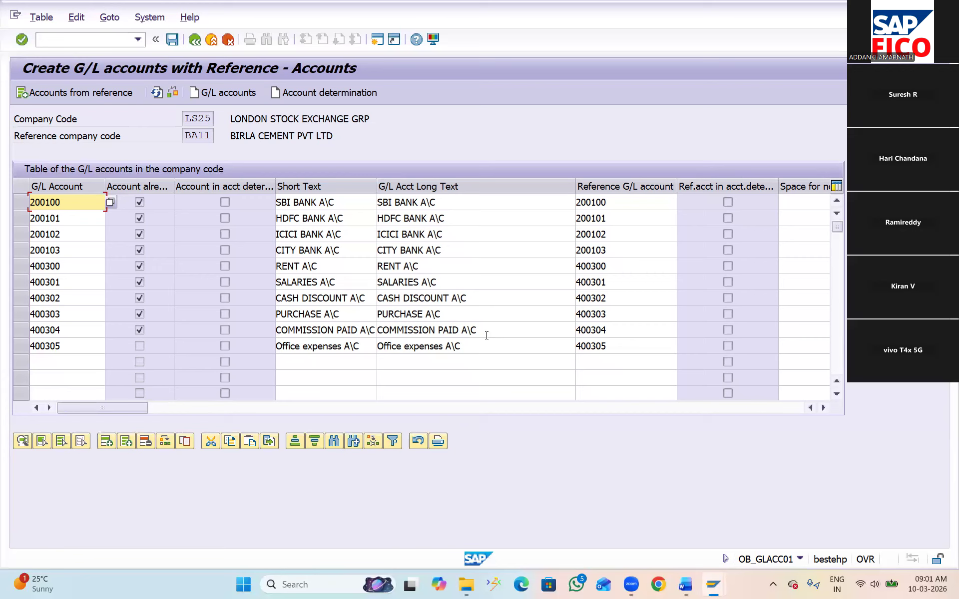
Open transaction FS00 and show the Control Data of the RENT A\C account under ADMINISTRATION COST AND OTHER in change mode
left_click(77, 41)
type("/")
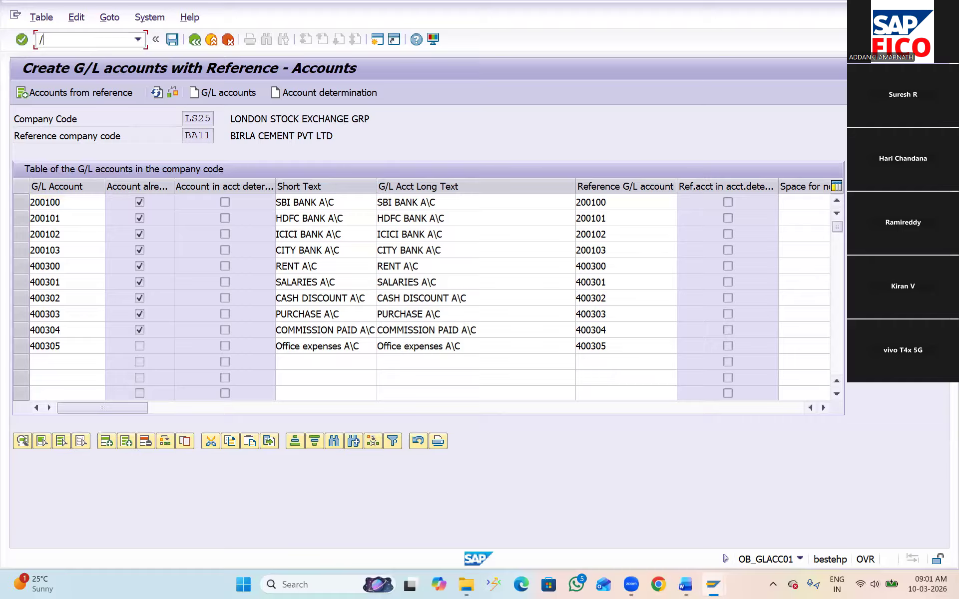
type("NFS00")
key("Return")
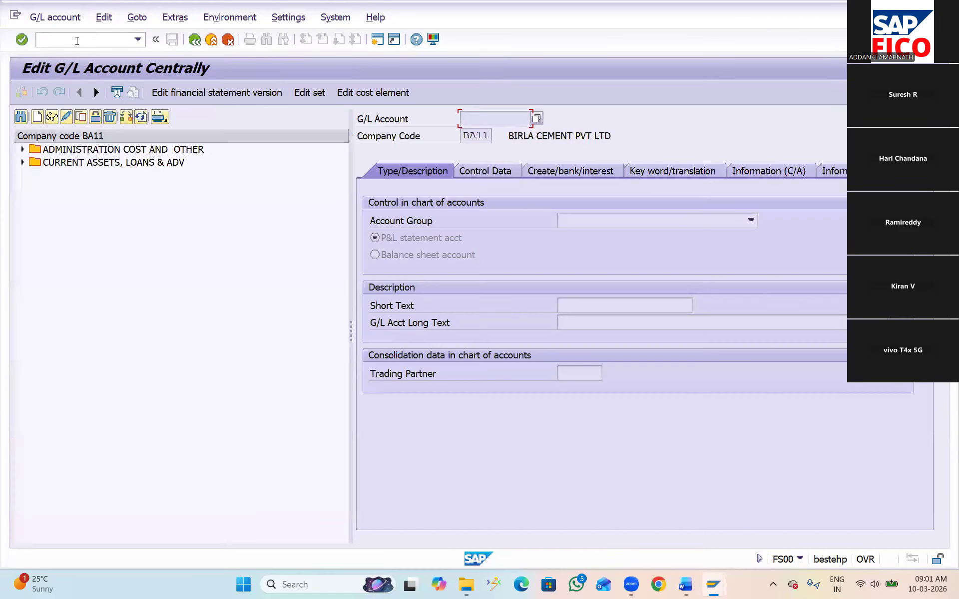
left_click(22, 150)
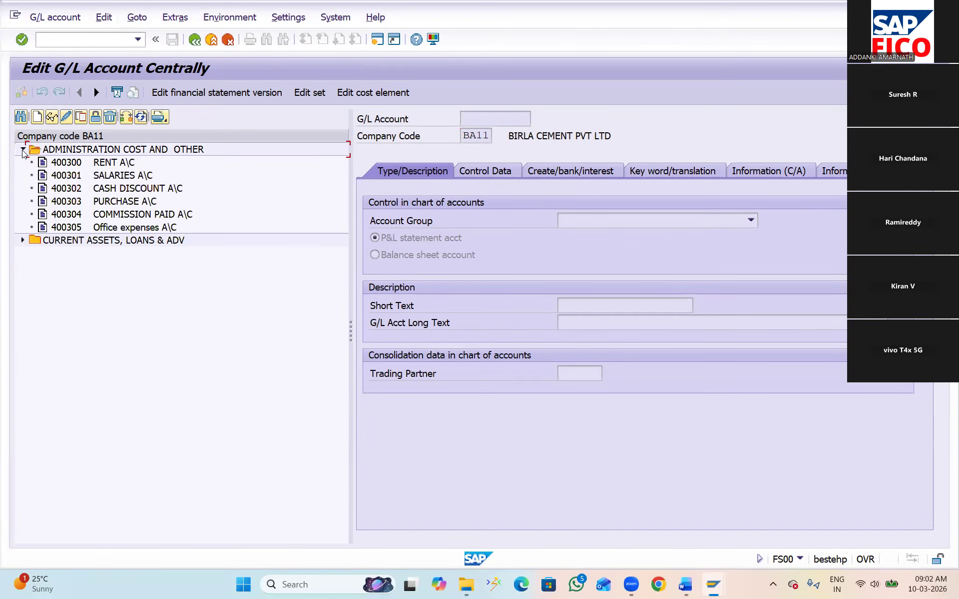
left_click(85, 162)
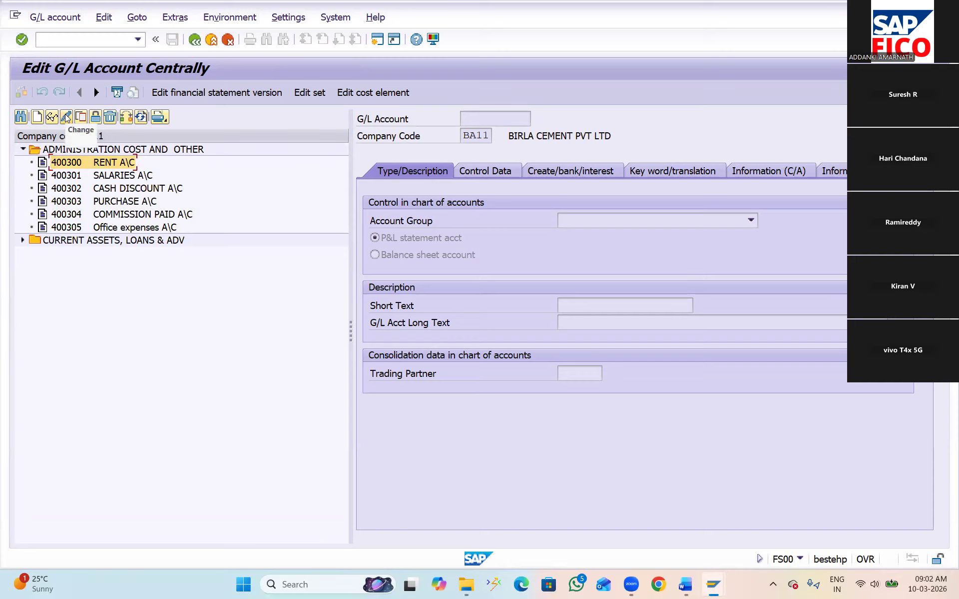
left_click(66, 117)
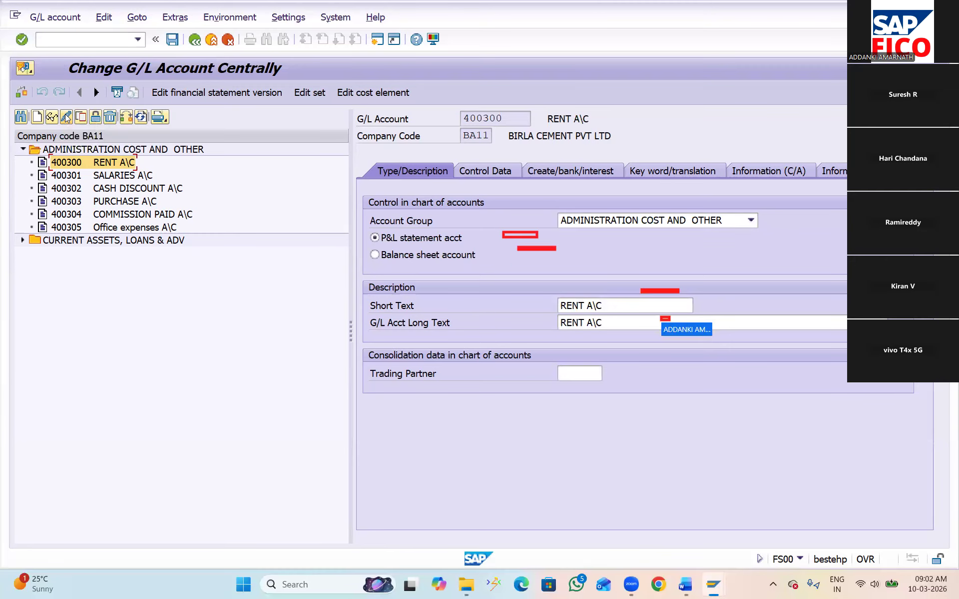
left_click(477, 173)
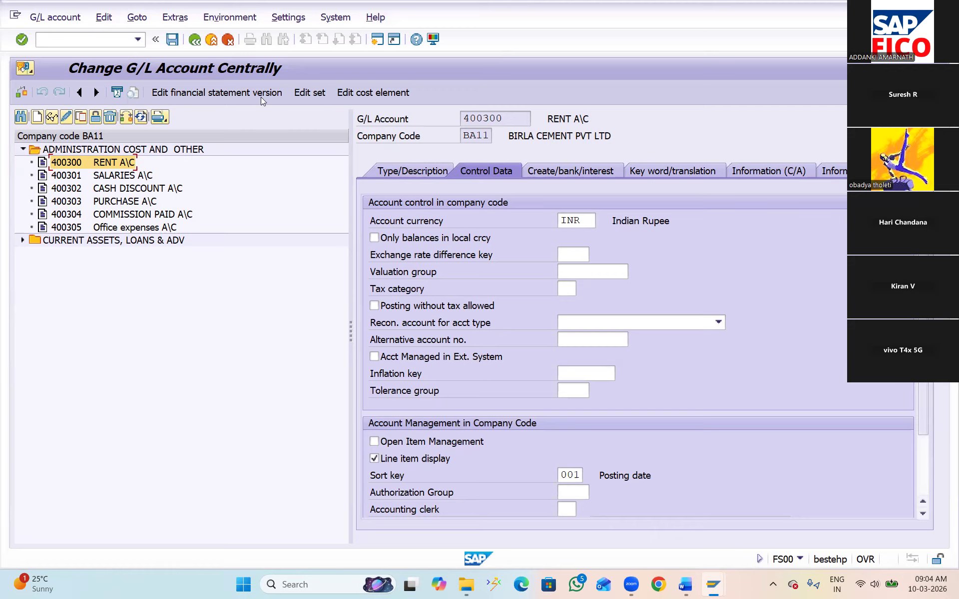
Run transaction OBD4 in a new session and position the G/L account groups list at chart of accounts BAOC
mouse_move(711, 587)
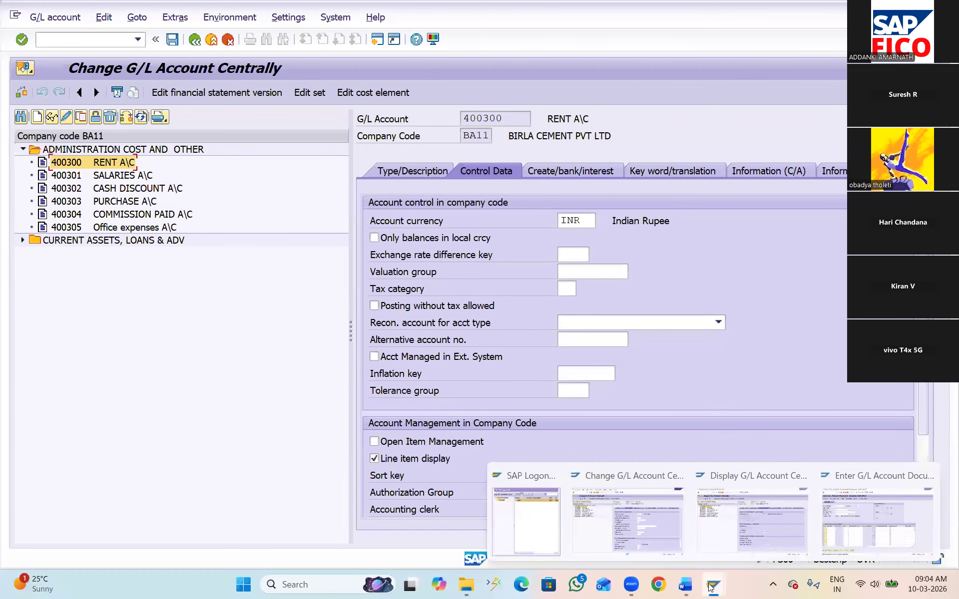
left_click(378, 39)
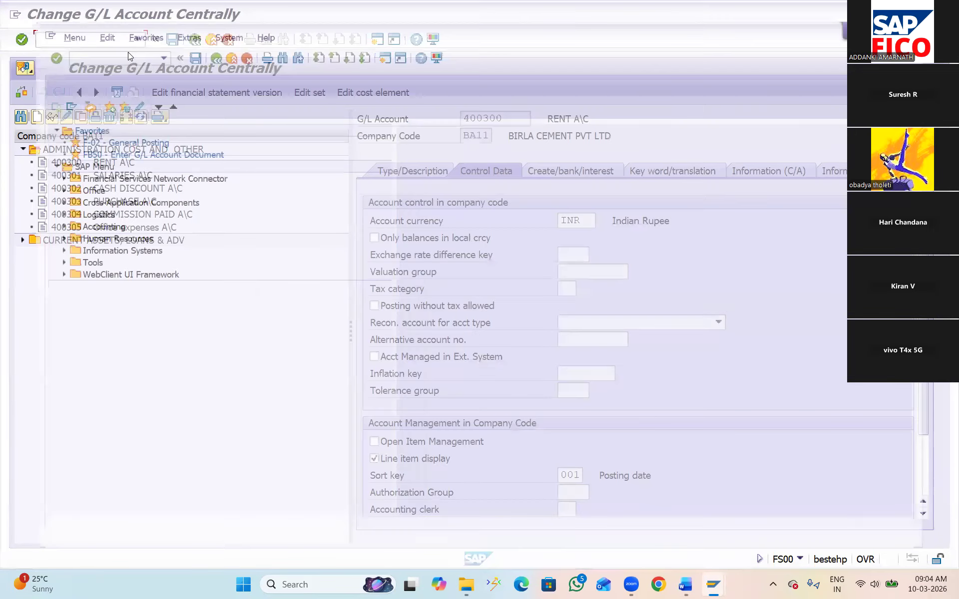
type("OBD4")
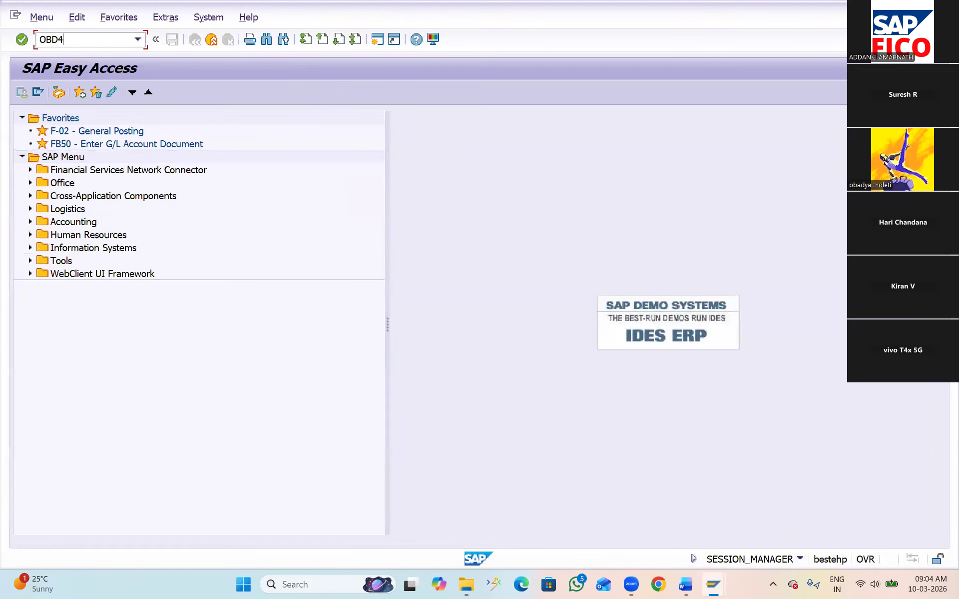
key("Return")
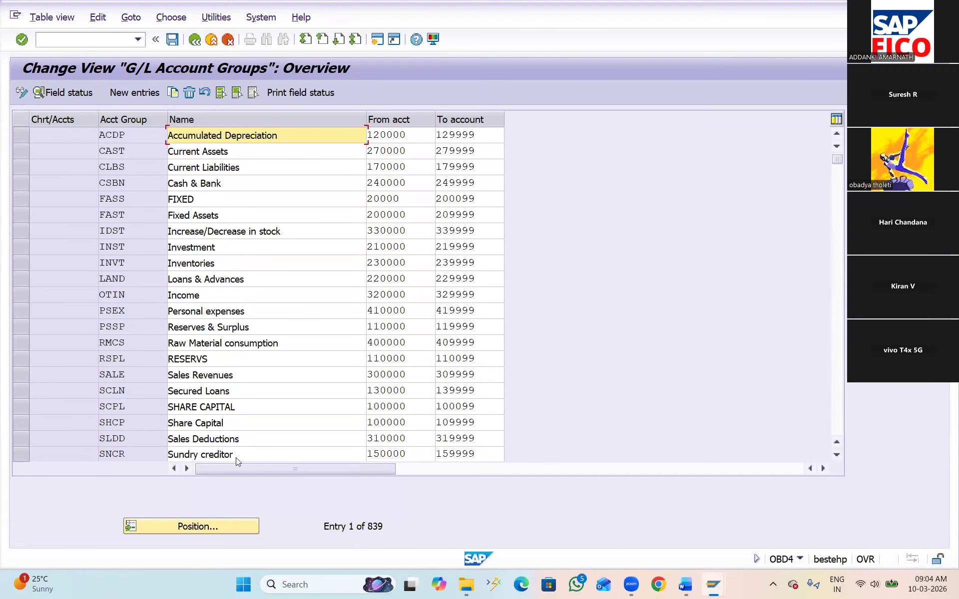
left_click(206, 529)
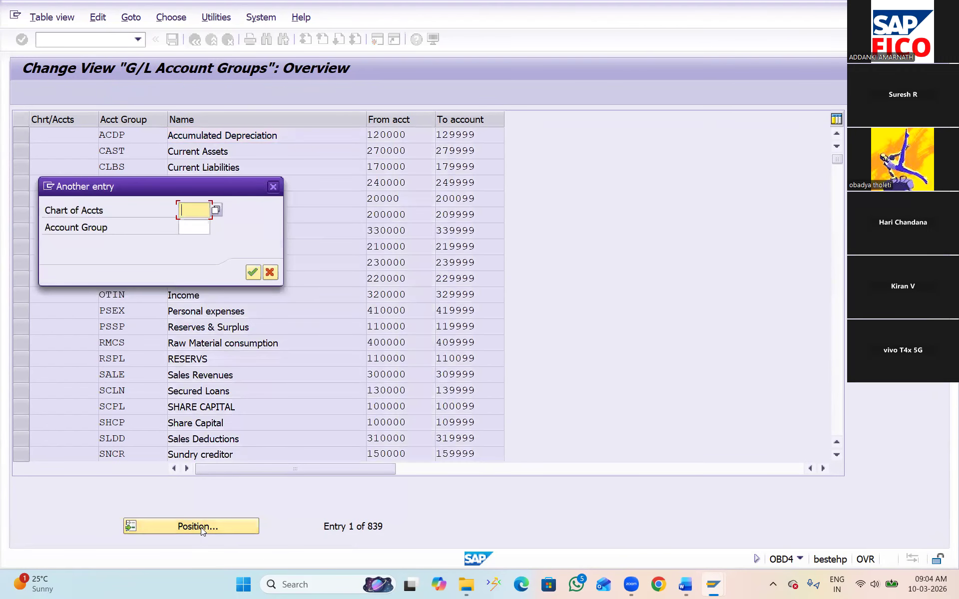
type("B")
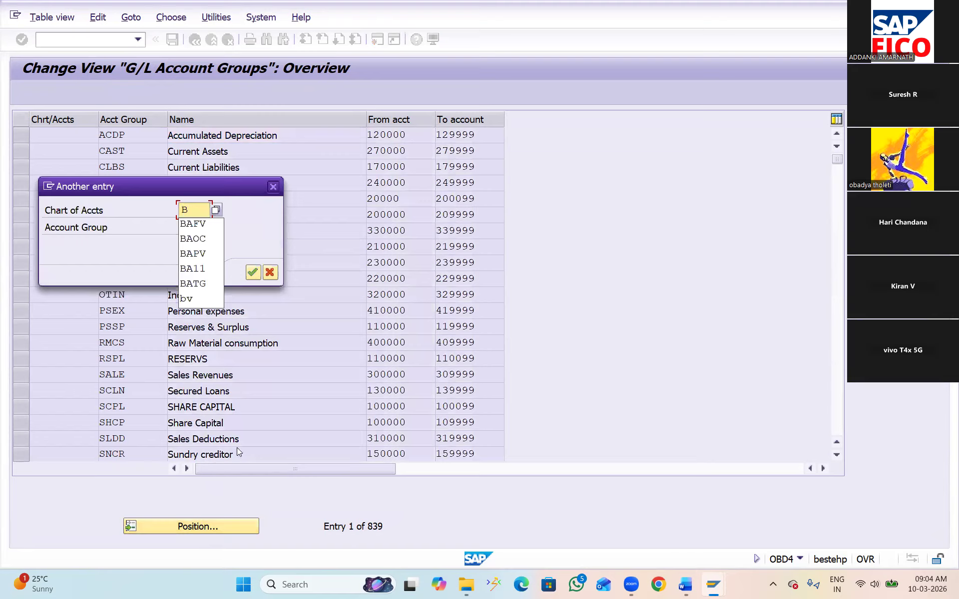
left_click(197, 239)
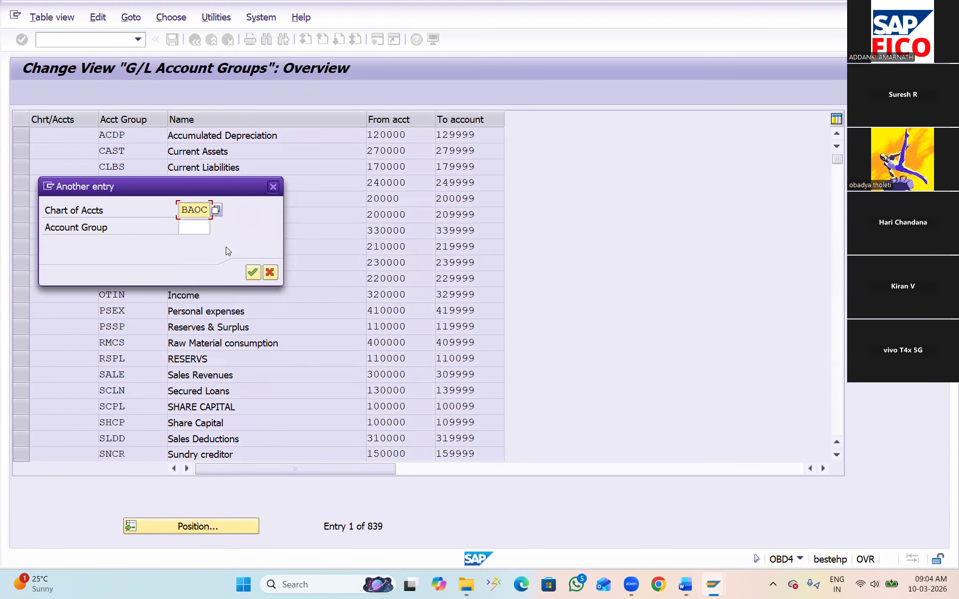
left_click(253, 273)
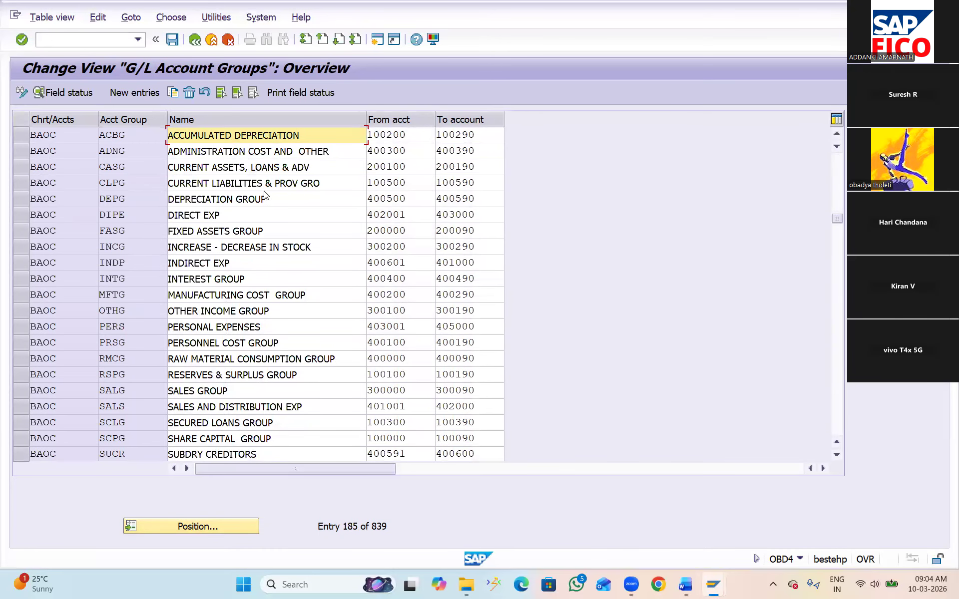
In the field status of BAOC account group ADNG, set Inflation key and Tolerance group to Suppress under Account control
left_click(314, 151)
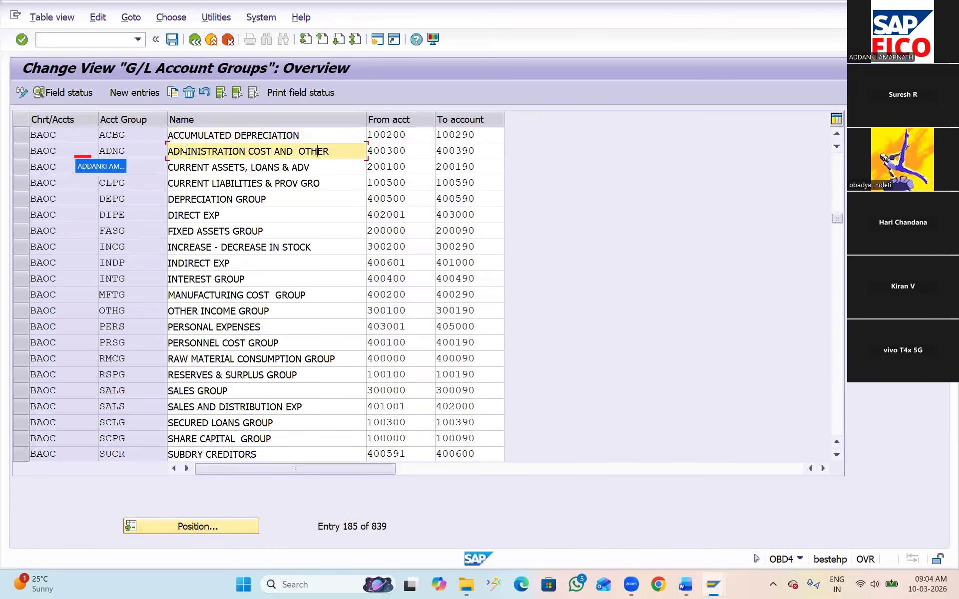
left_click(16, 152)
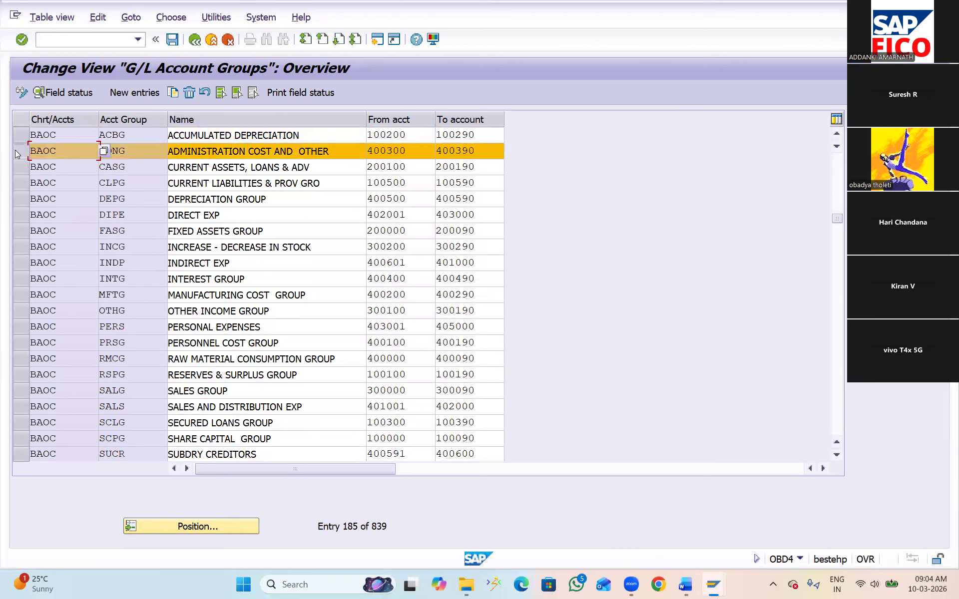
left_click(81, 93)
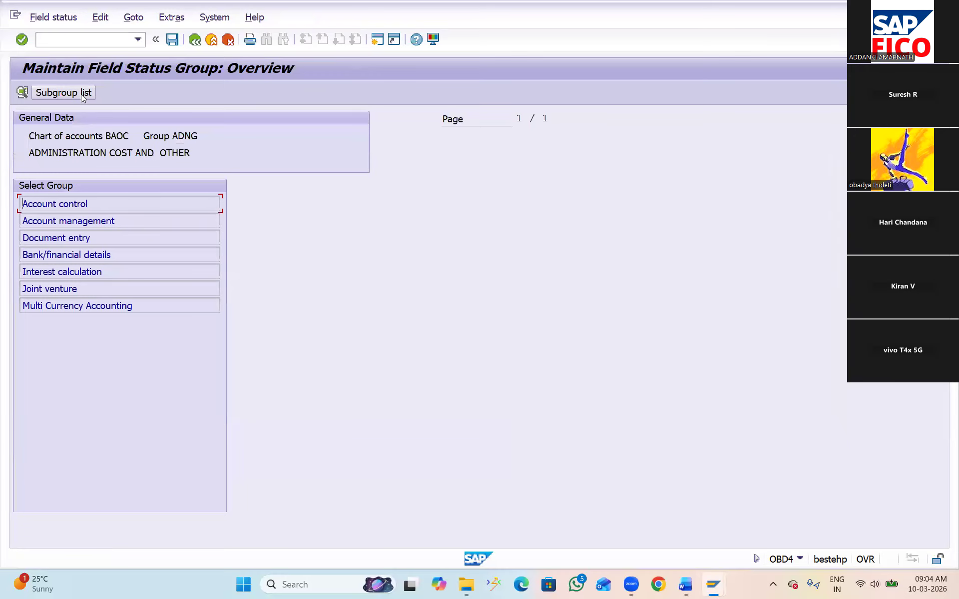
double_click(68, 203)
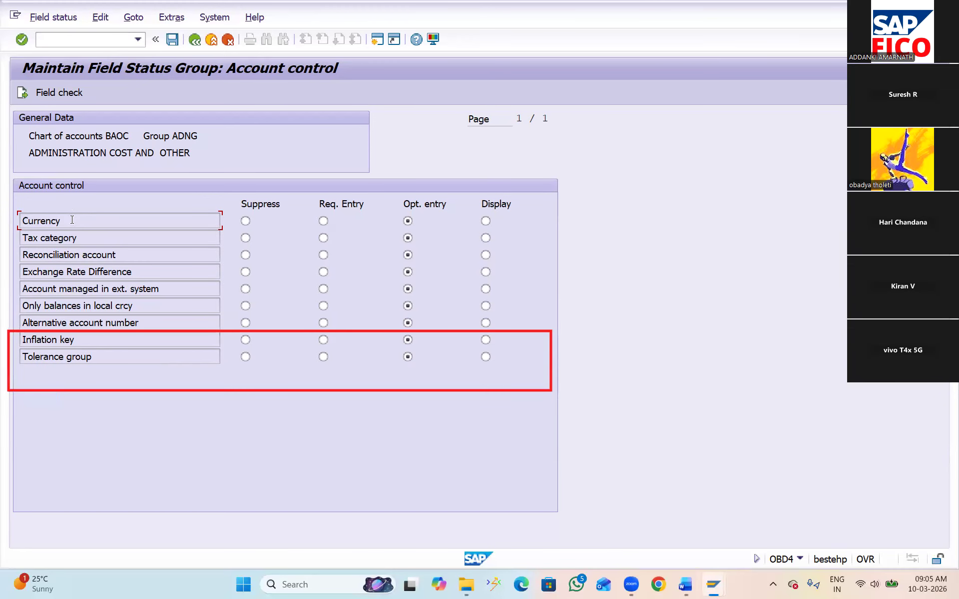
left_click(245, 340)
left_click(245, 357)
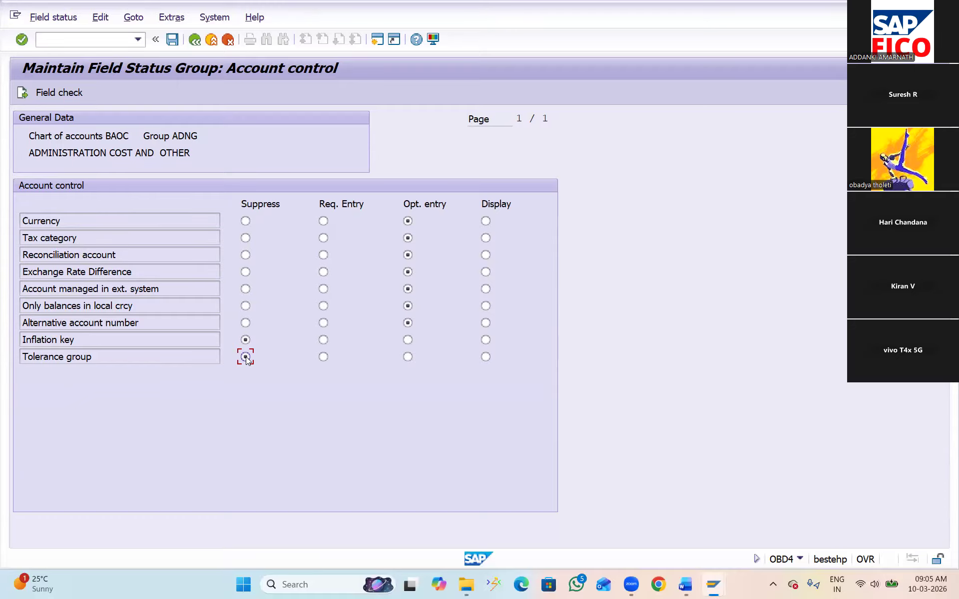
Restart FS00 in the G/L account session and reopen the RENT A\C account in change mode to check its Control Data fields
key("alt+Tab")
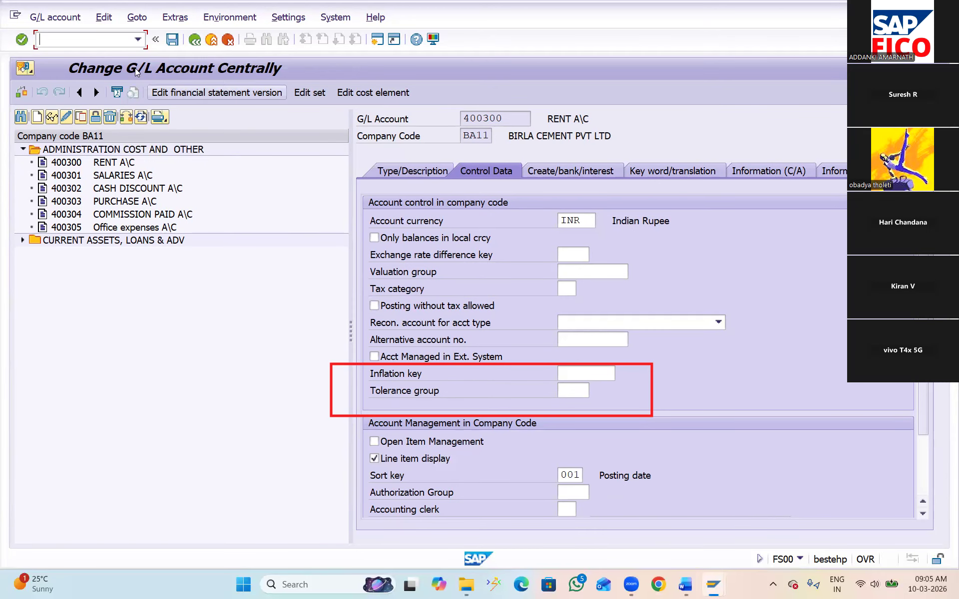
type("/NFS00")
key("Return")
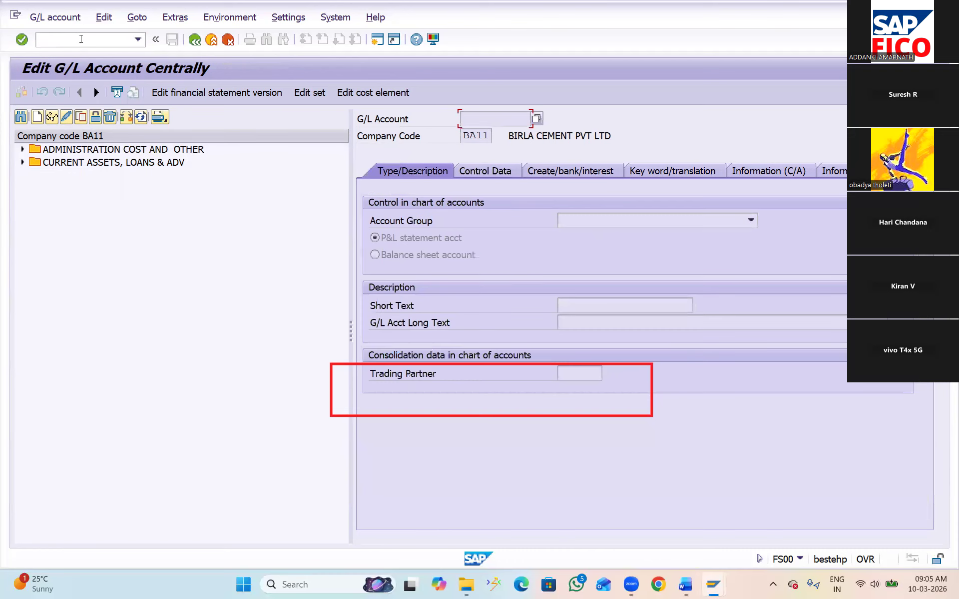
left_click(23, 149)
left_click(70, 164)
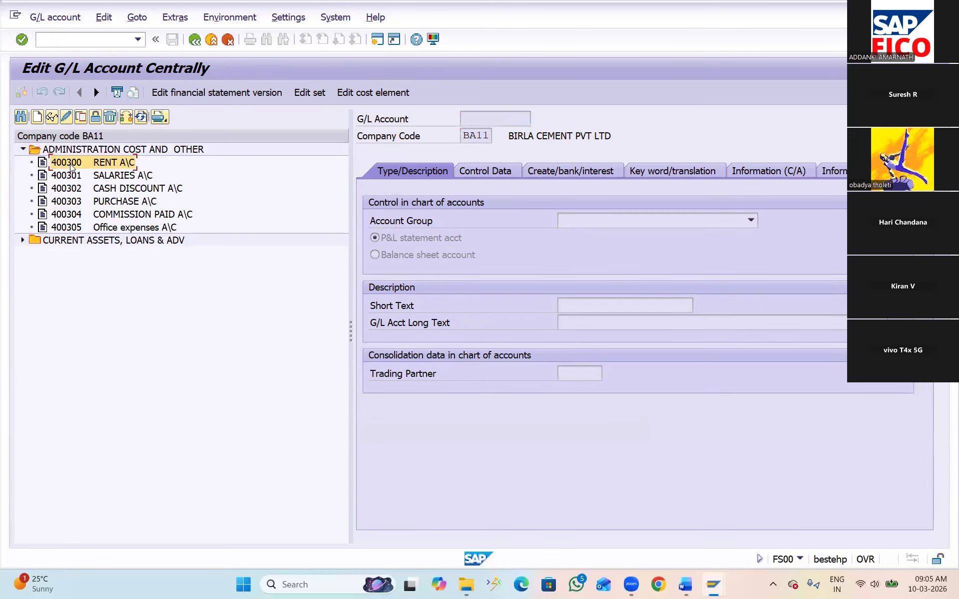
left_click(68, 118)
left_click(501, 174)
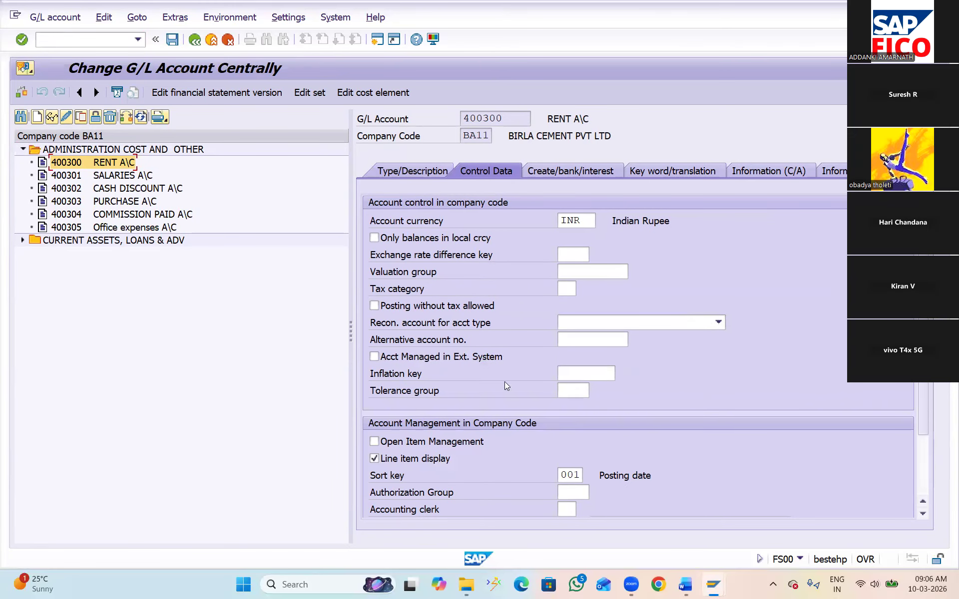
Return to the OBD4 session and save the ADNG field status changes, confirming the customizing request
left_click(456, 376)
key("alt+Tab")
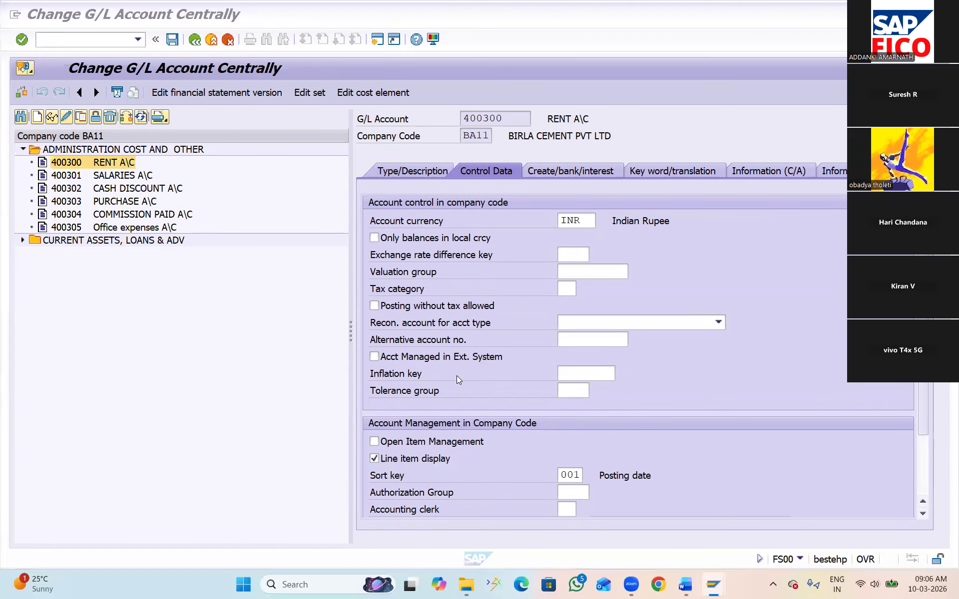
key("alt+shift+Tab")
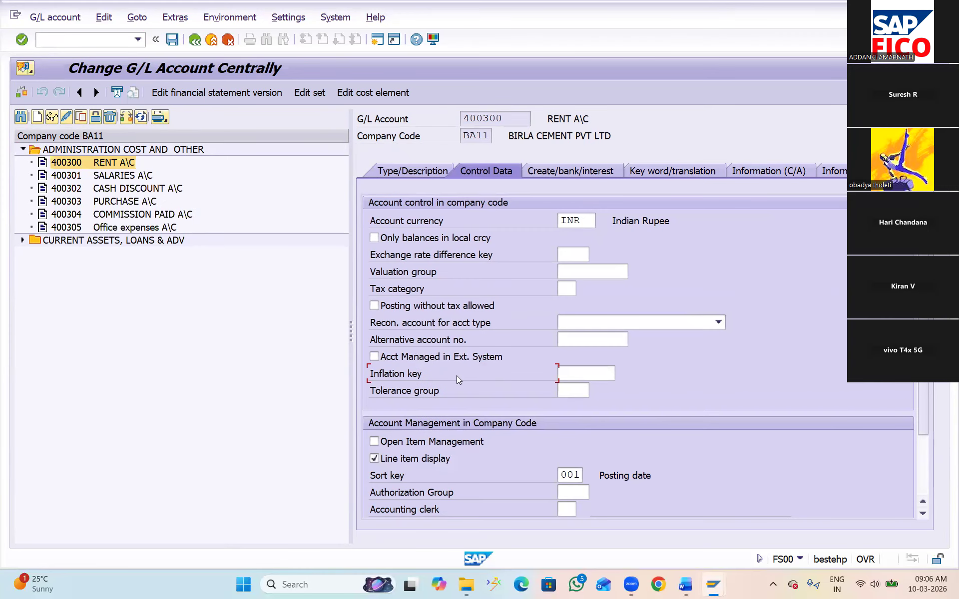
key("alt+Tab")
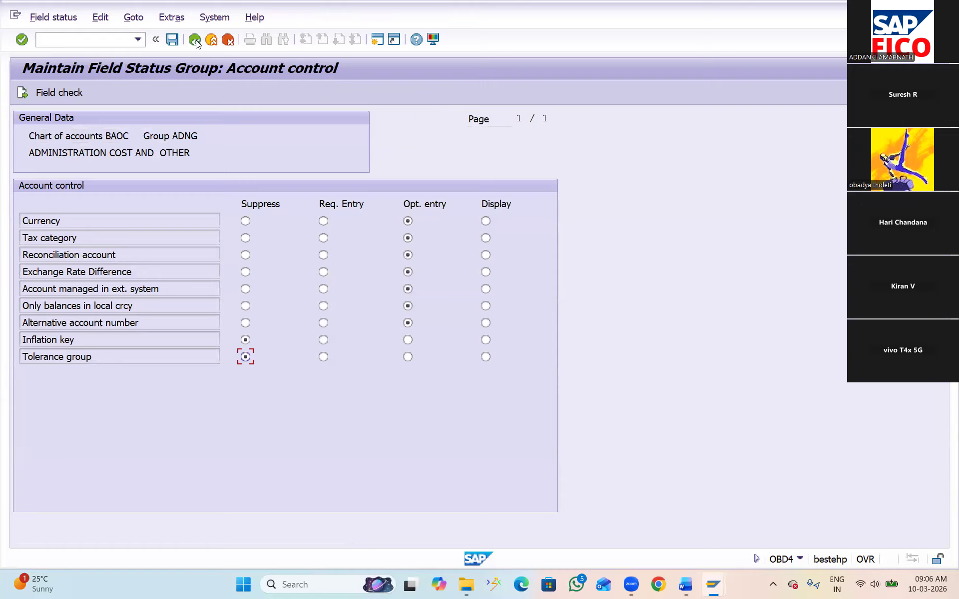
left_click(172, 40)
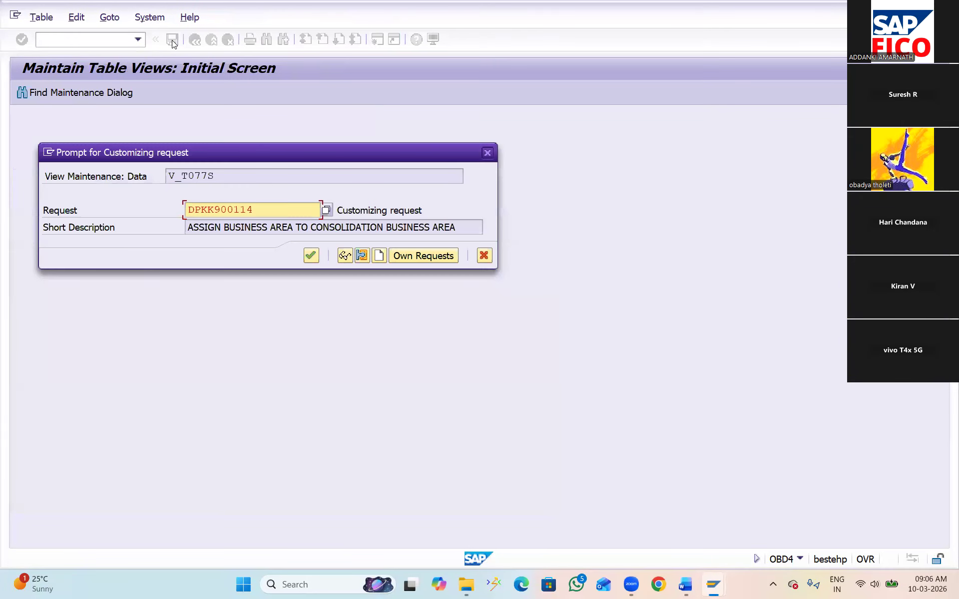
left_click(311, 256)
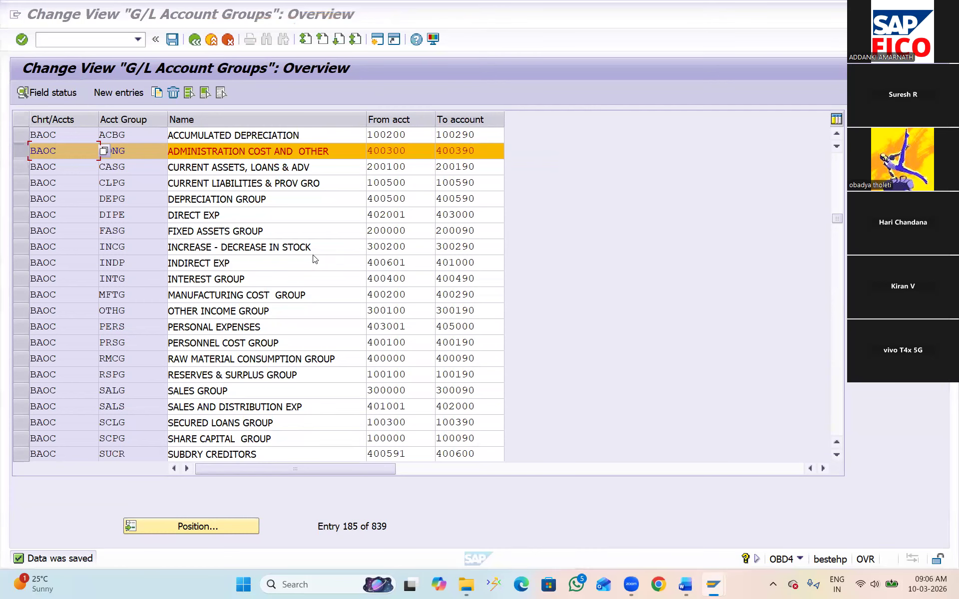
Restart FS00 in the G/L account session and check the Control Data of RENT A\C in change mode against the saved field status
key("alt+Tab")
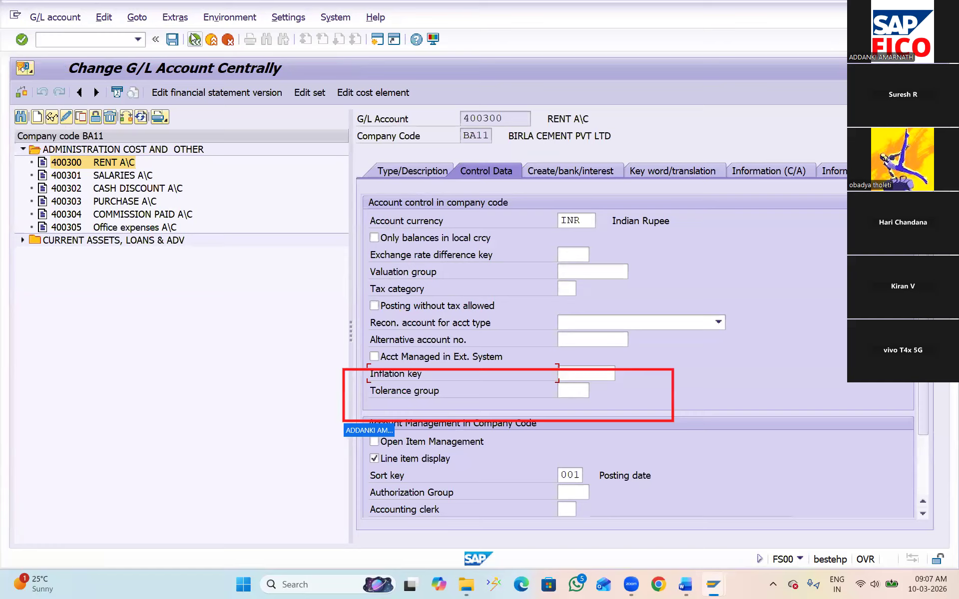
left_click(80, 37)
type("/N")
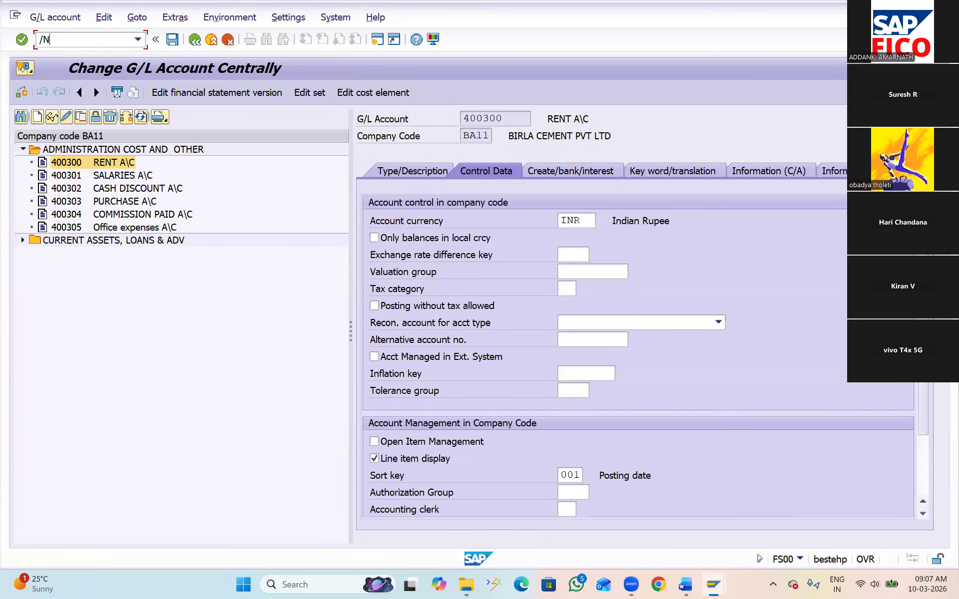
type("FS00")
key("Return")
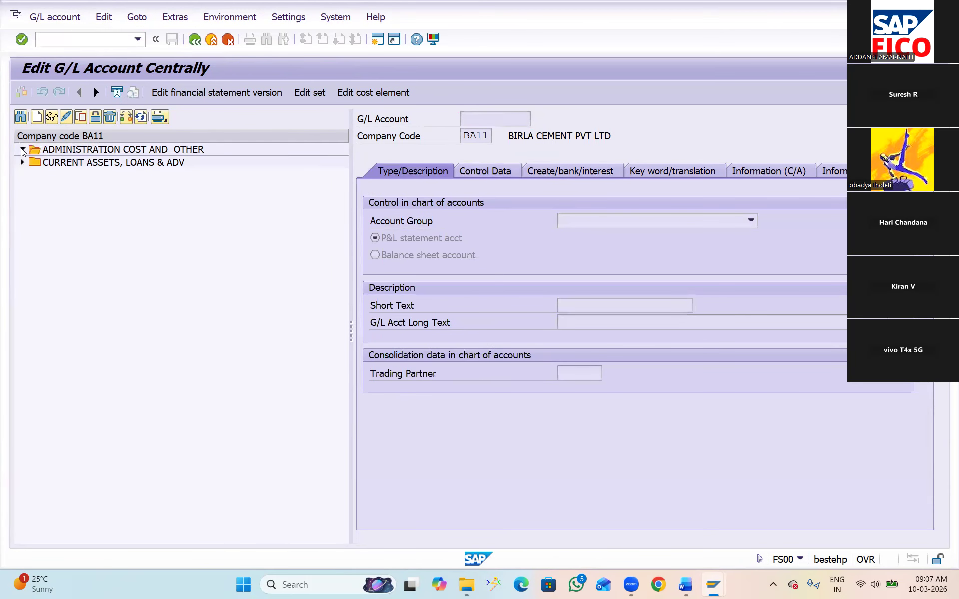
left_click(23, 150)
left_click(67, 163)
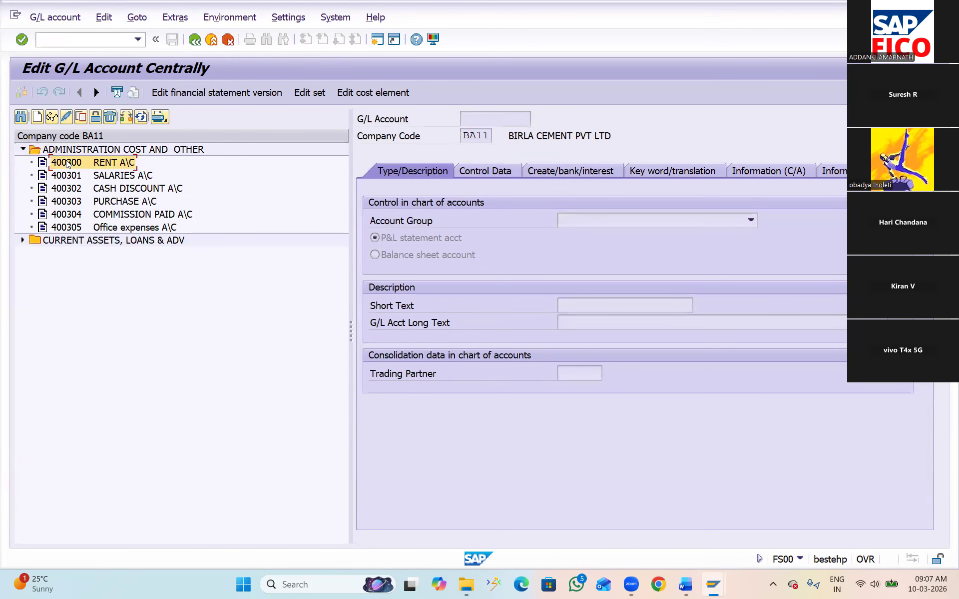
left_click(66, 116)
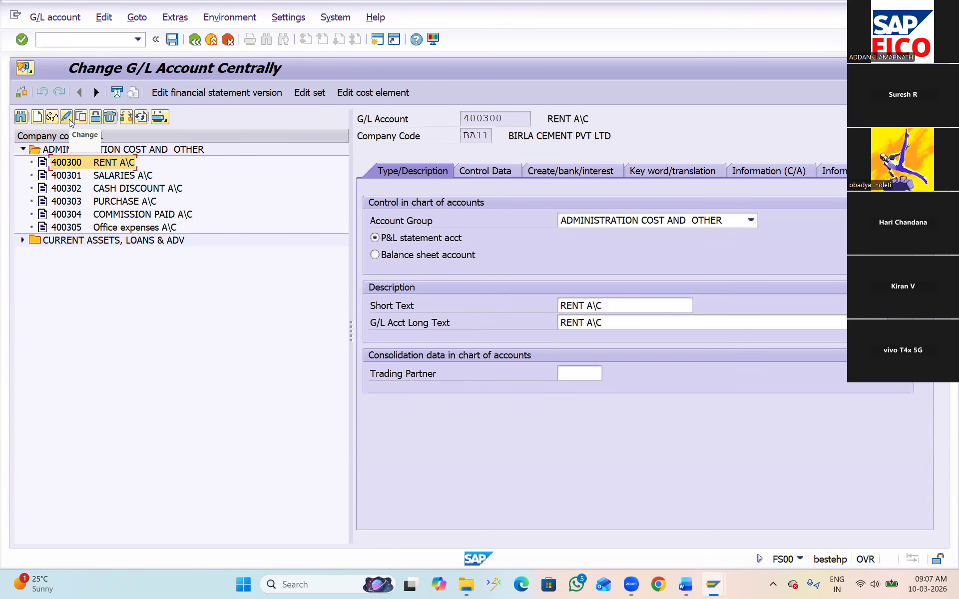
left_click(491, 174)
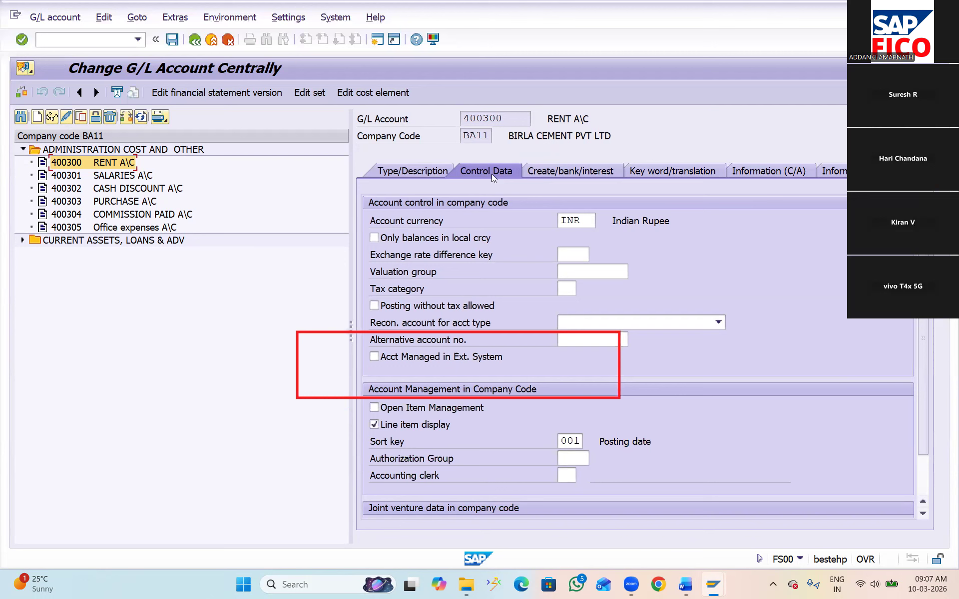
In the OBD4 field status of account group ADNG, set Inflation key and Tolerance group to Opt. entry under Account control and save
key("alt+Tab")
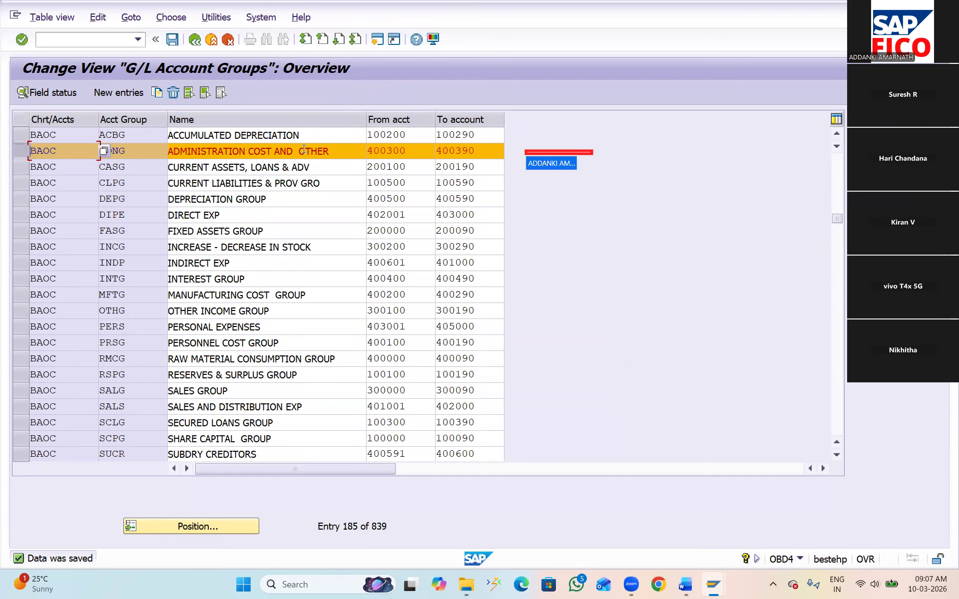
left_click(55, 93)
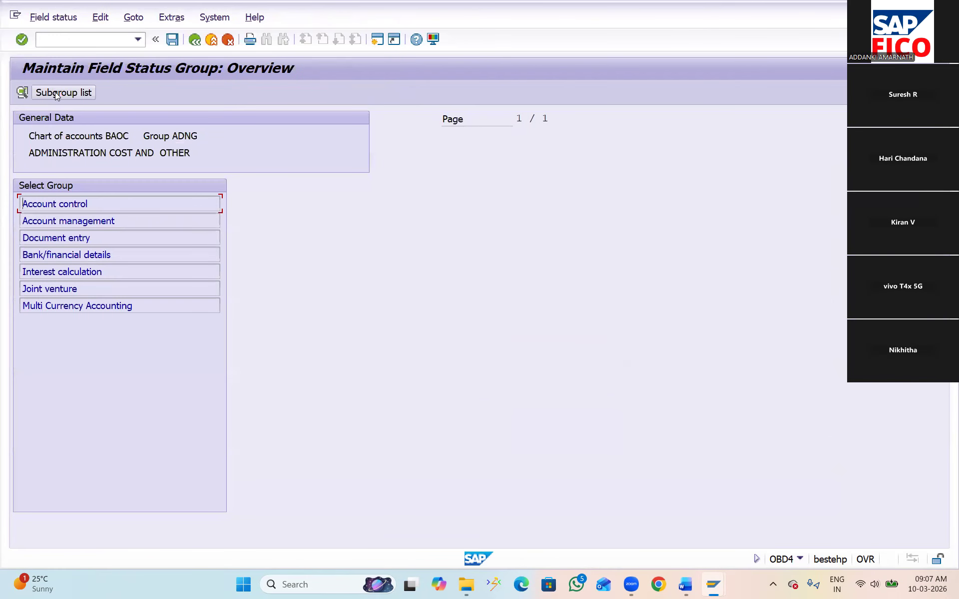
double_click(82, 203)
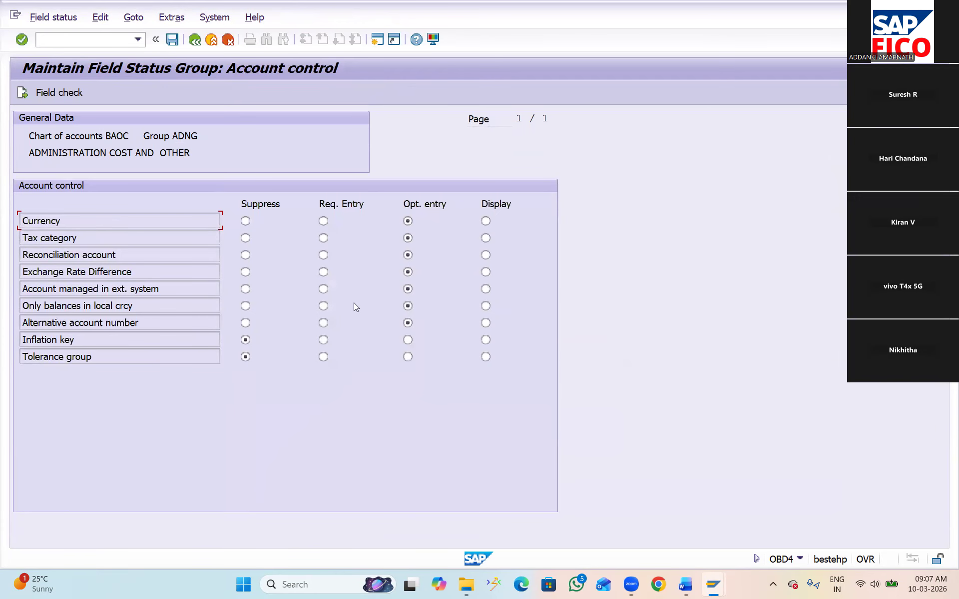
left_click(408, 340)
left_click(407, 357)
left_click(172, 40)
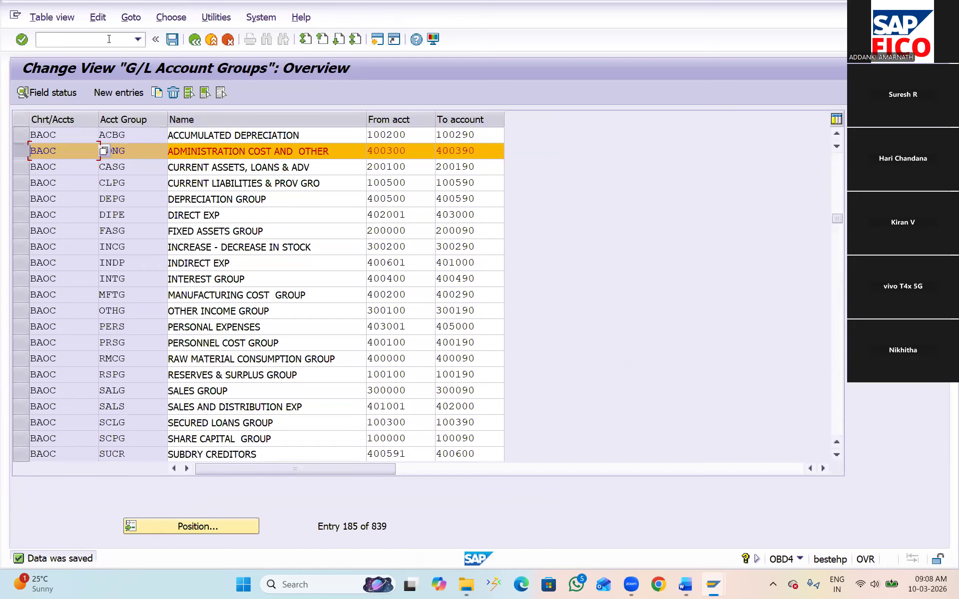
Reload FS00 and reopen RENT A\C in change mode to examine the Inflation key and Tolerance group fields in Control Data
key("alt+Tab")
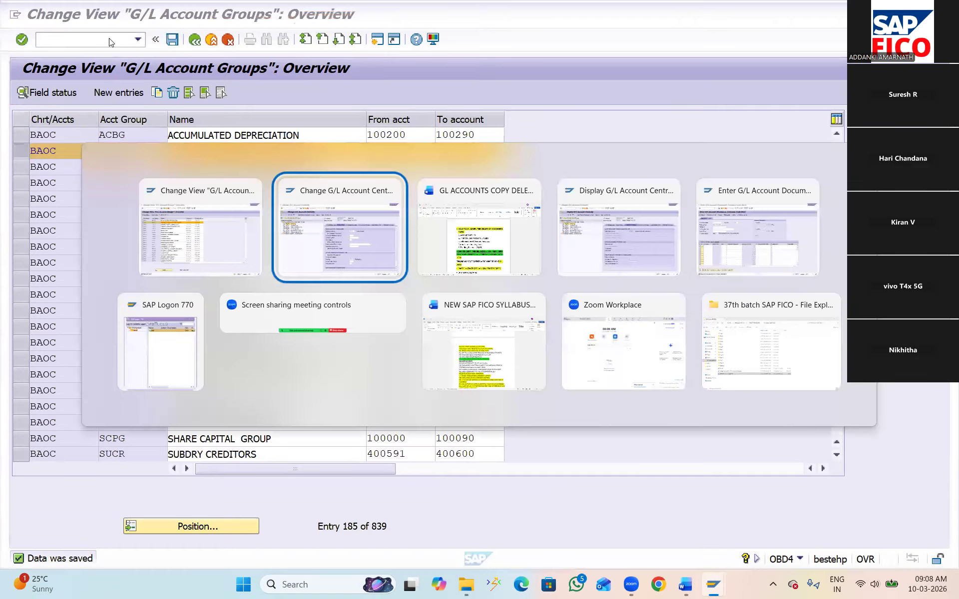
left_click(102, 39)
type("/NFS00")
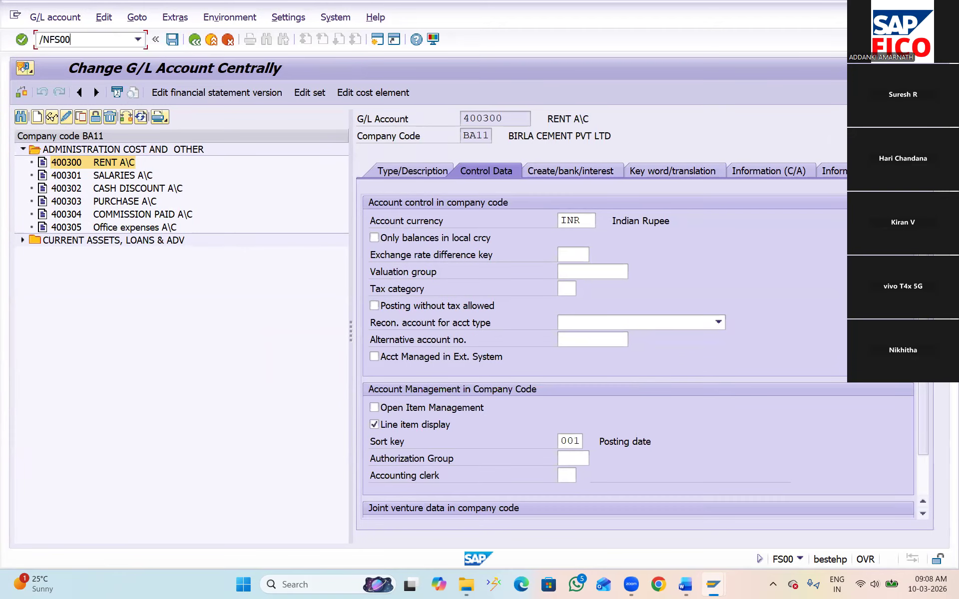
key("Return")
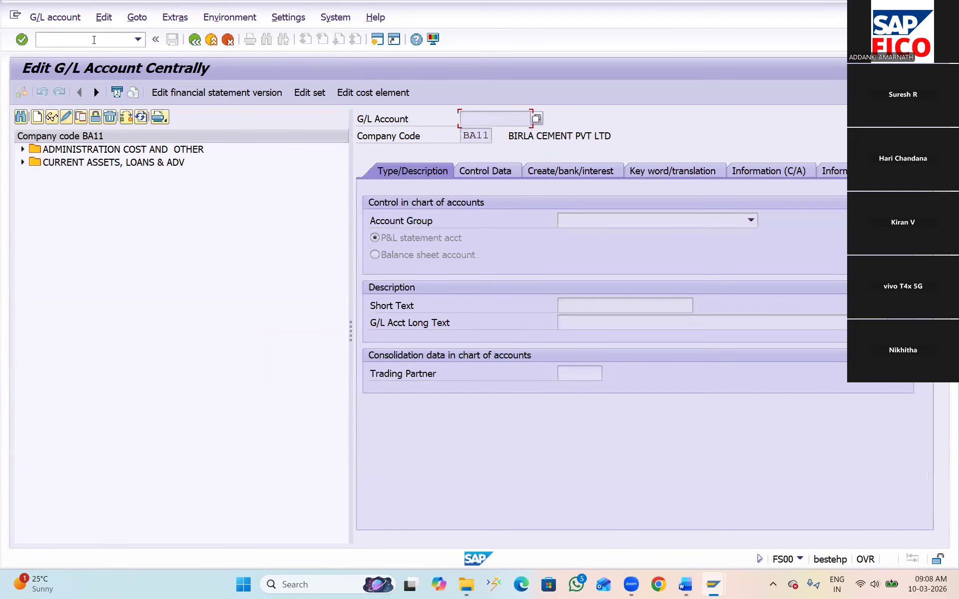
double_click(68, 149)
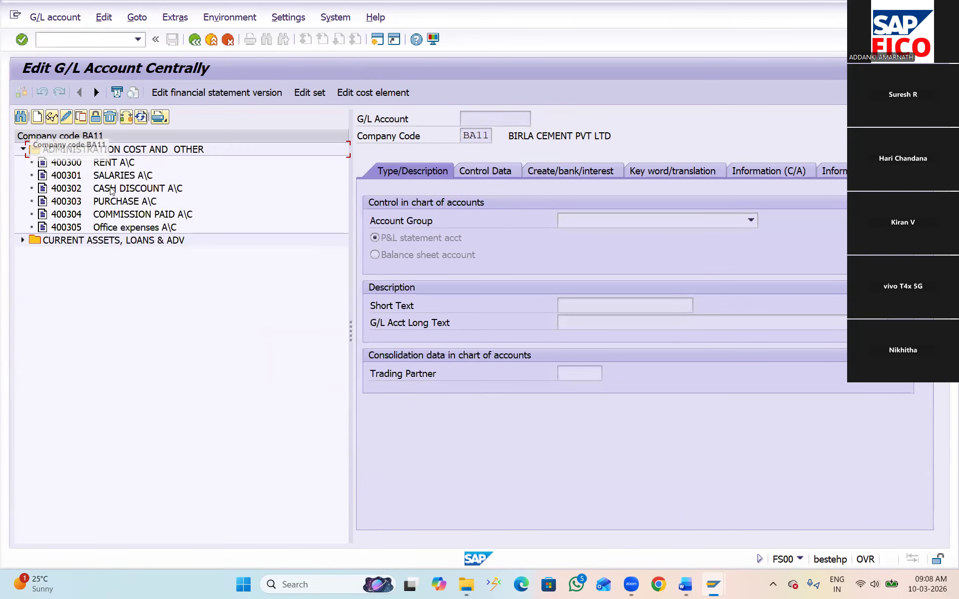
double_click(97, 164)
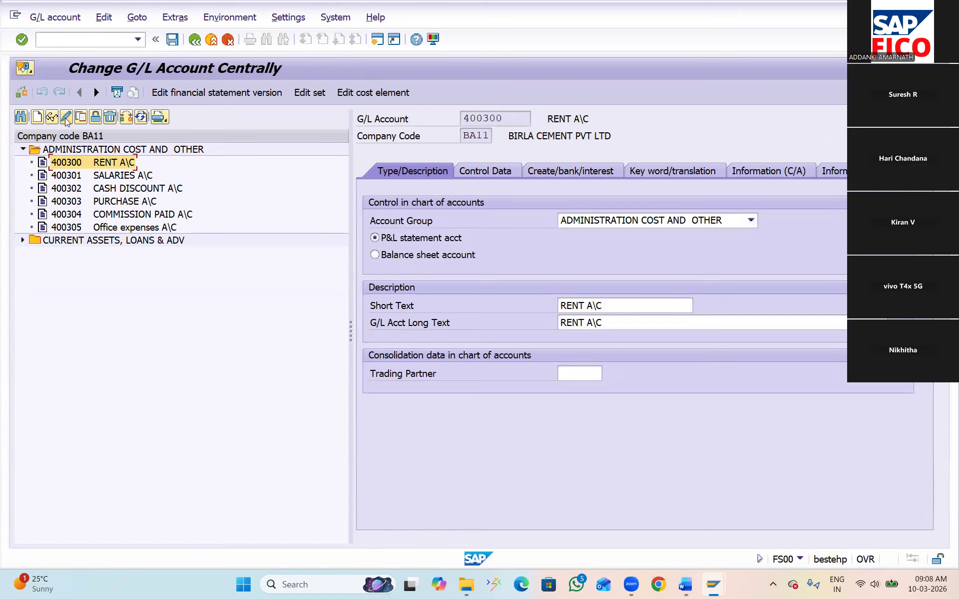
left_click(479, 171)
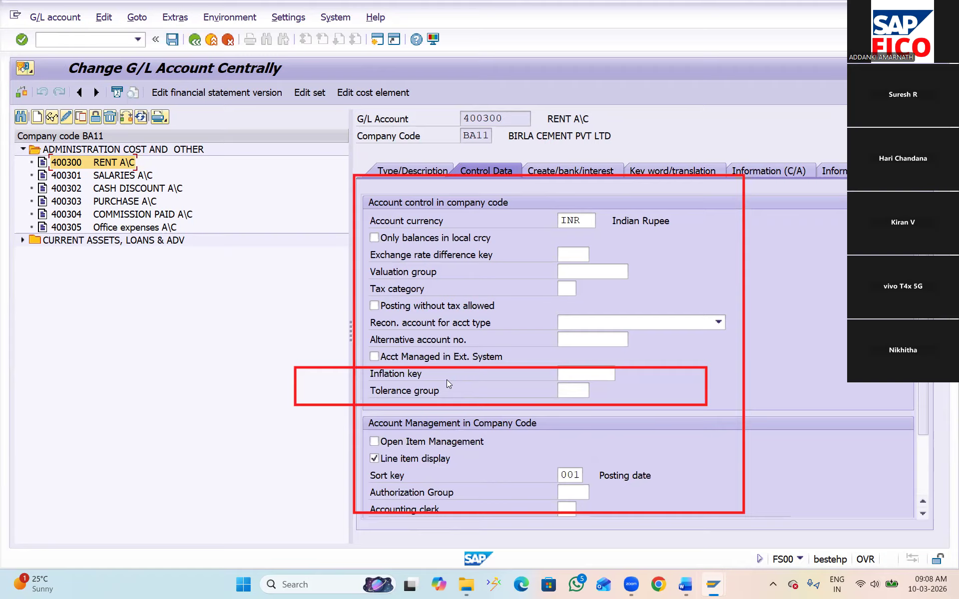
key("Escape")
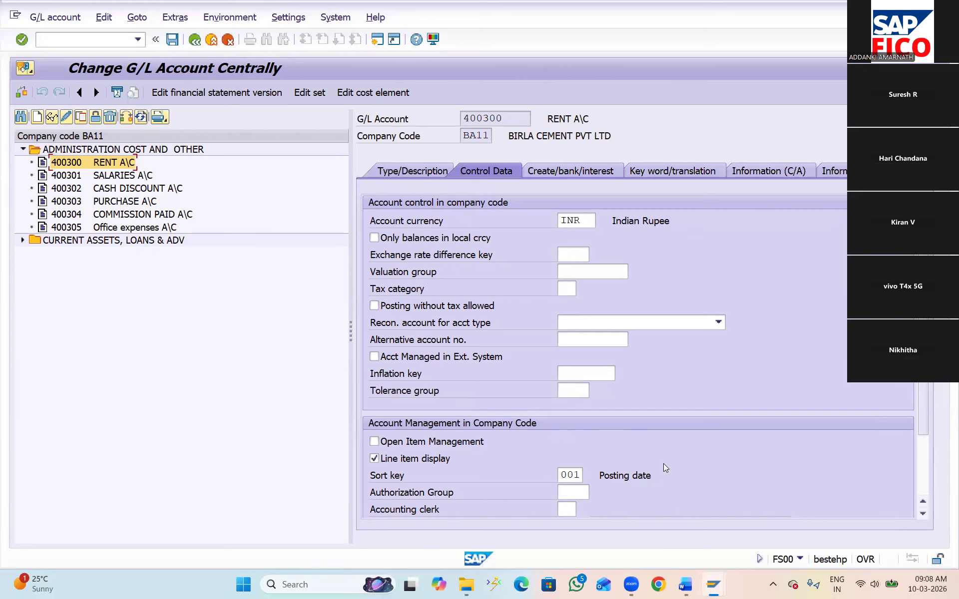
Switch to the GL ACCOUNTS COPY DELETE BLOCK STUDENTS document in Word and review the topics on viewing financial statements
mouse_move(685, 585)
left_click(723, 524)
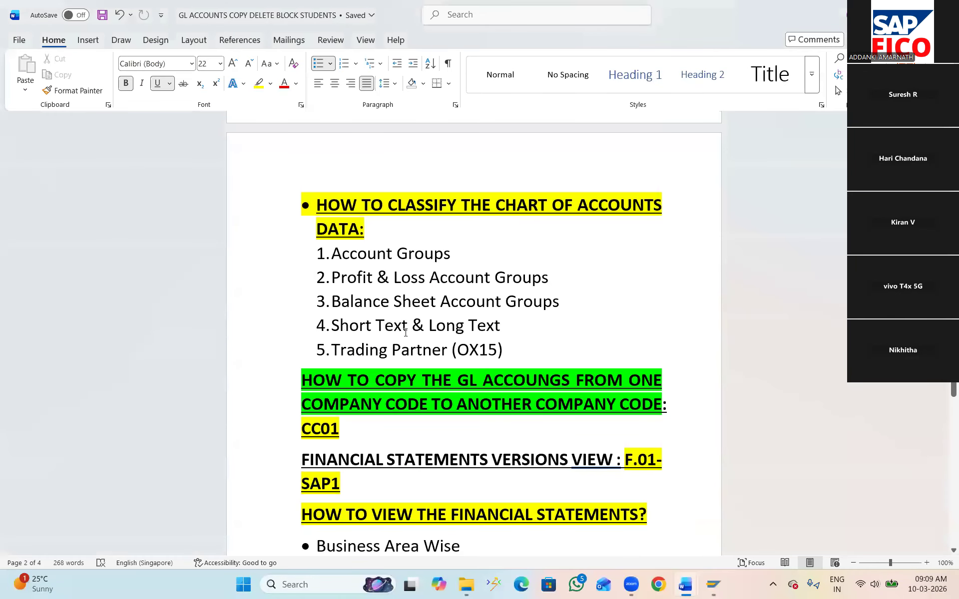
scroll(408, 333, "down", 3)
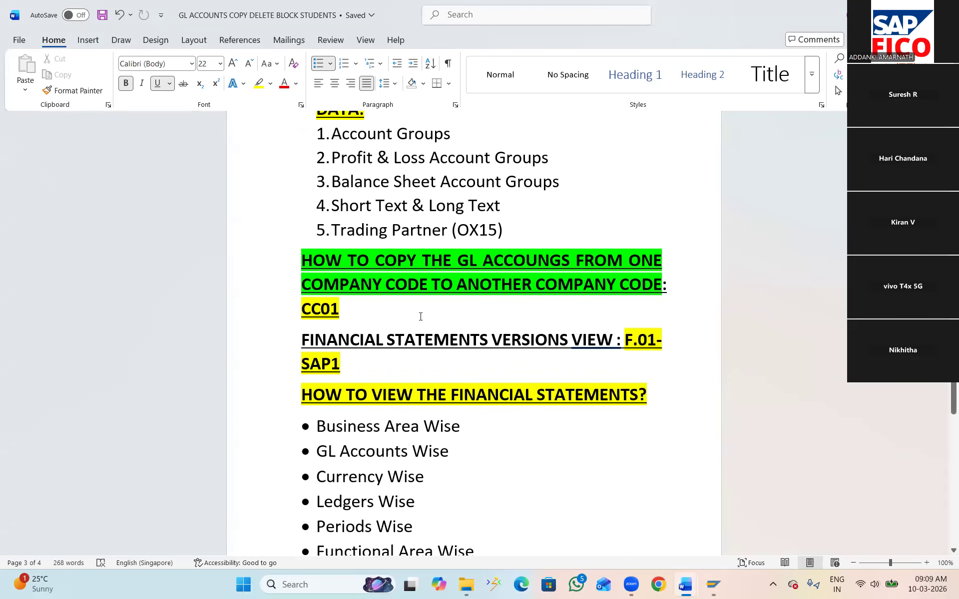
scroll(420, 316, "down", 5)
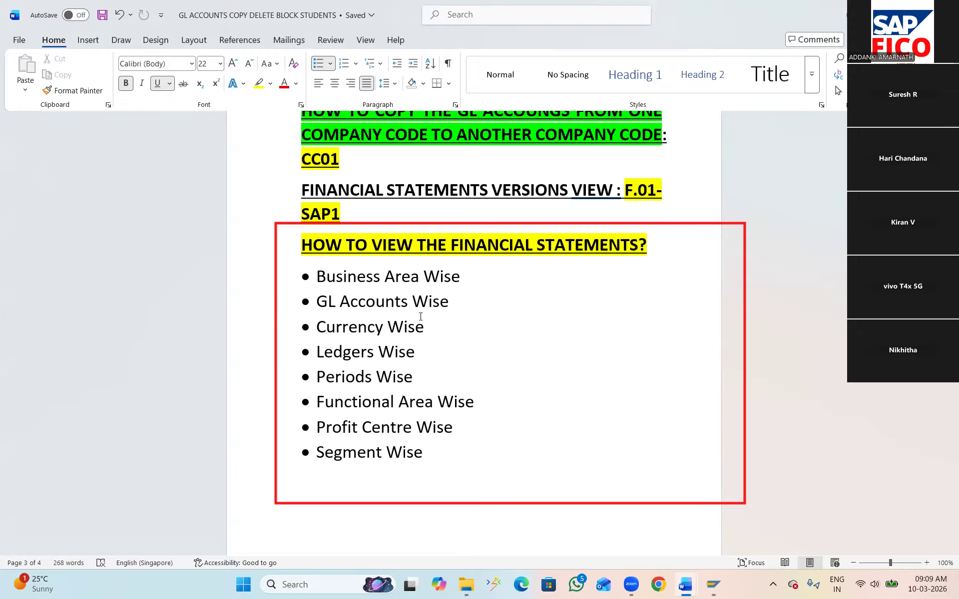
key("Escape")
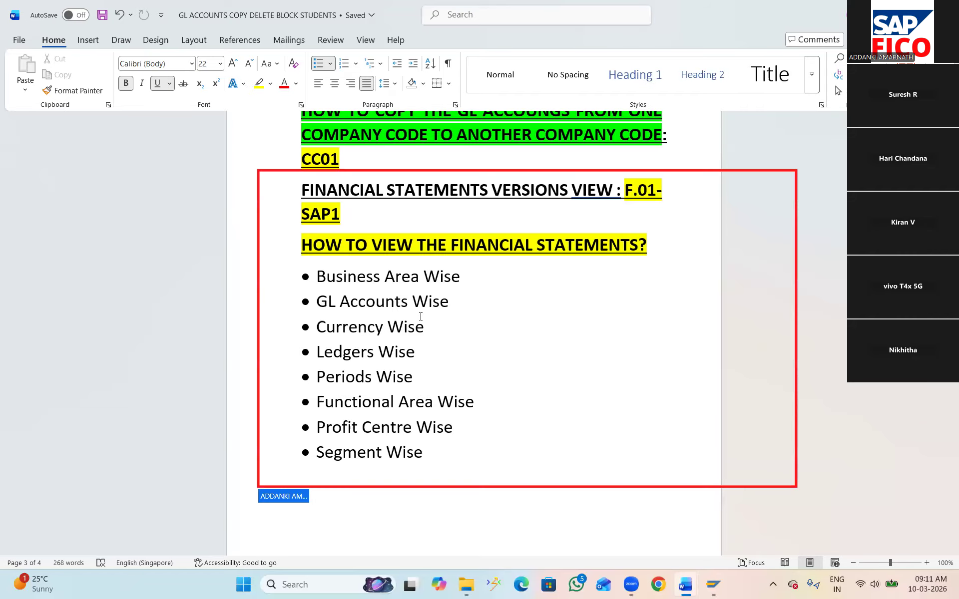
key("XF86AudioRaiseVolume")
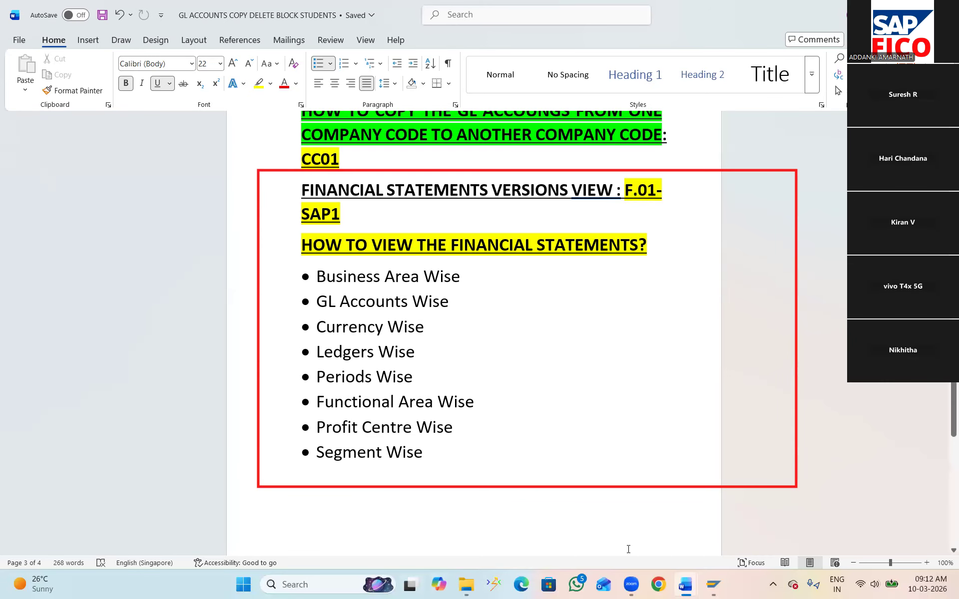
Switch back to the SAP G/L account session and run transaction F.01 for financial statements, checking the recently used transaction codes
left_click(715, 586)
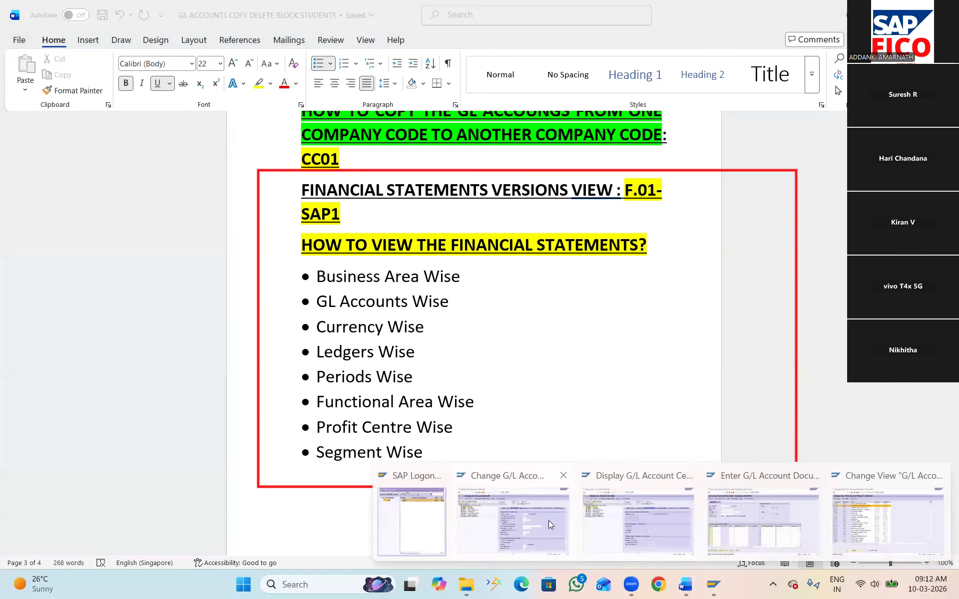
left_click(548, 521)
left_click(97, 41)
type("/")
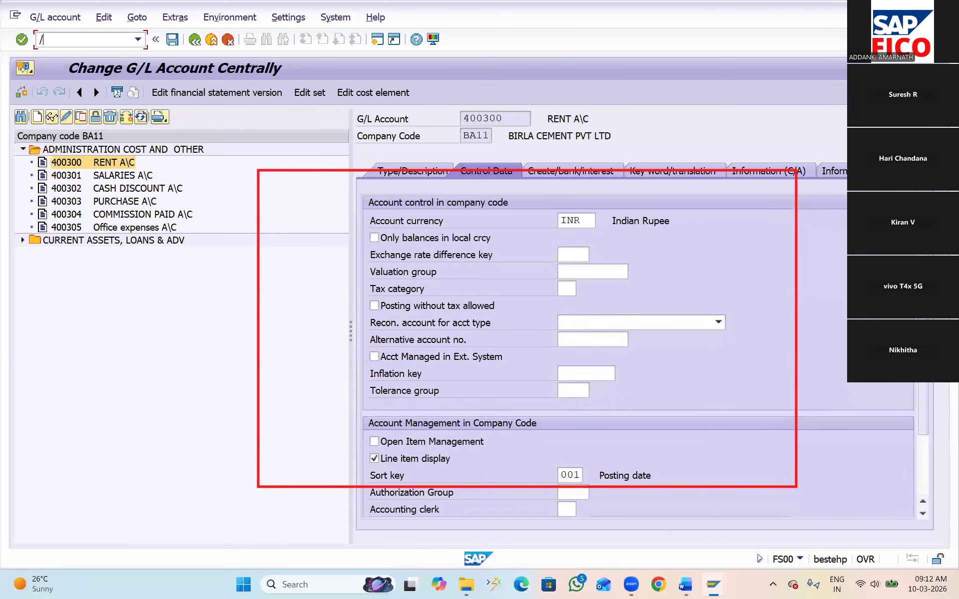
type("NF.01")
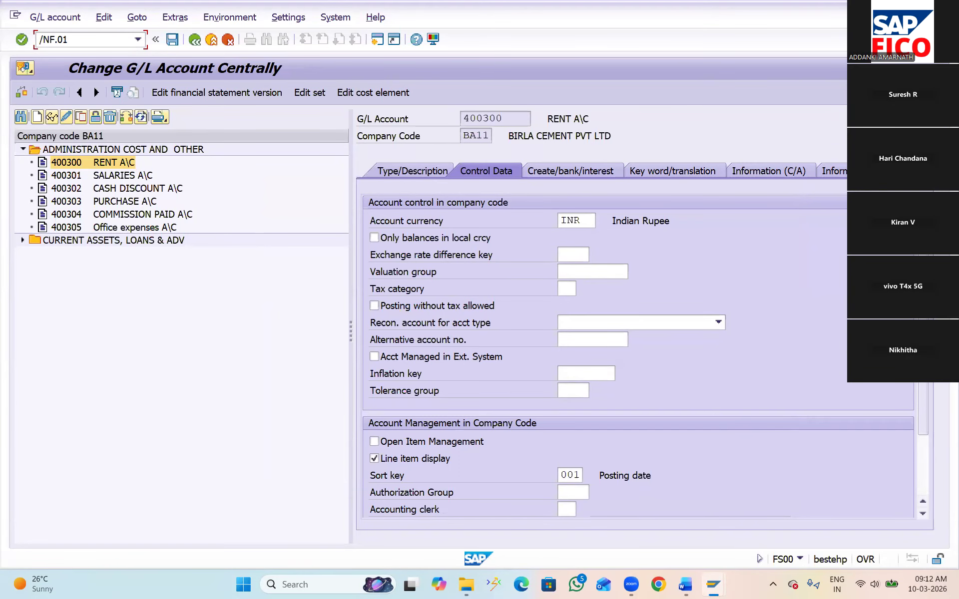
key("Return")
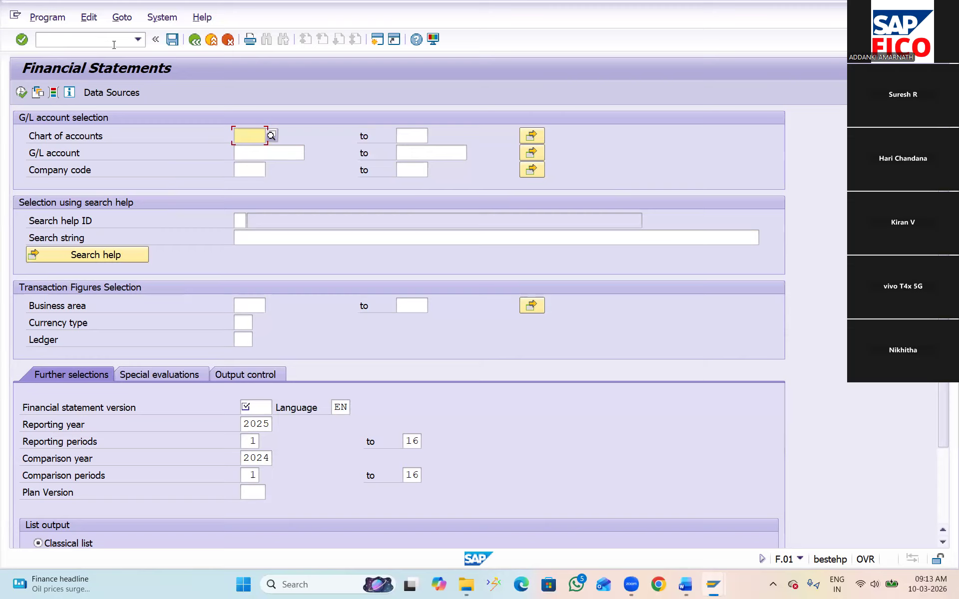
left_click(137, 39)
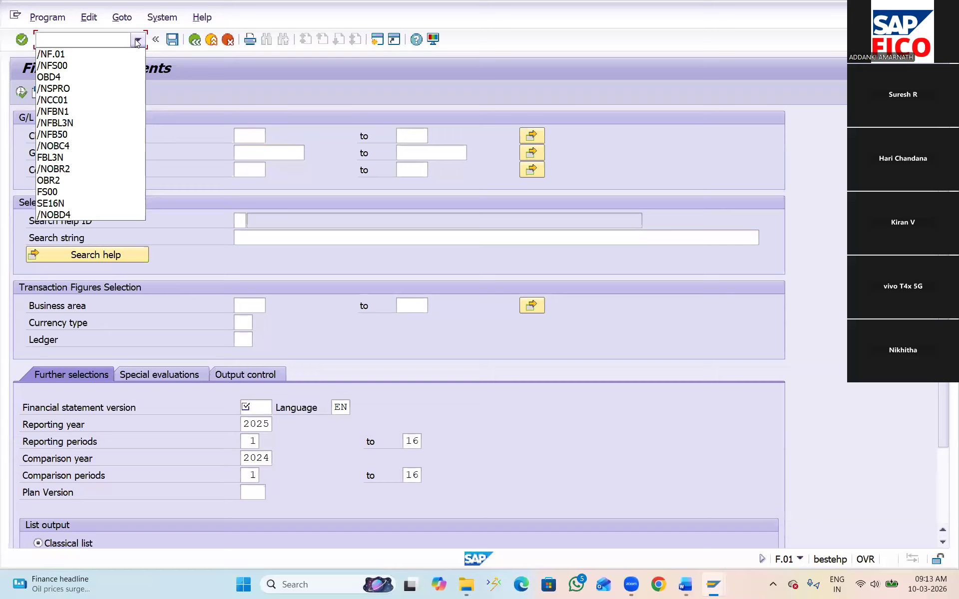
left_click(92, 37)
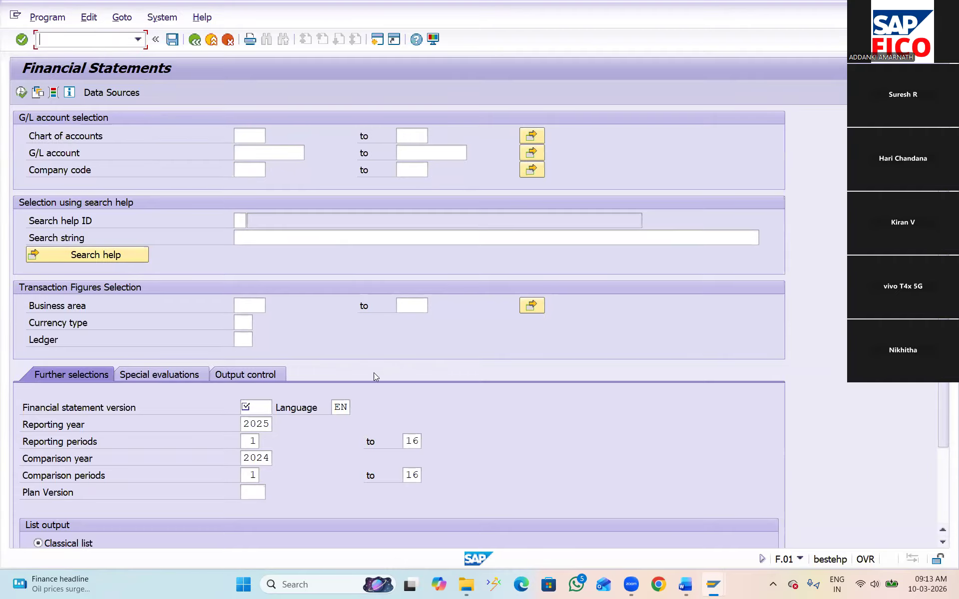
Switch to the GL ACCOUNTS COPY DELETE BLOCK STUDENTS document in Word and review the list of ways to view financial statements
left_click(689, 581)
left_click(738, 521)
scroll(526, 385, "down", 10)
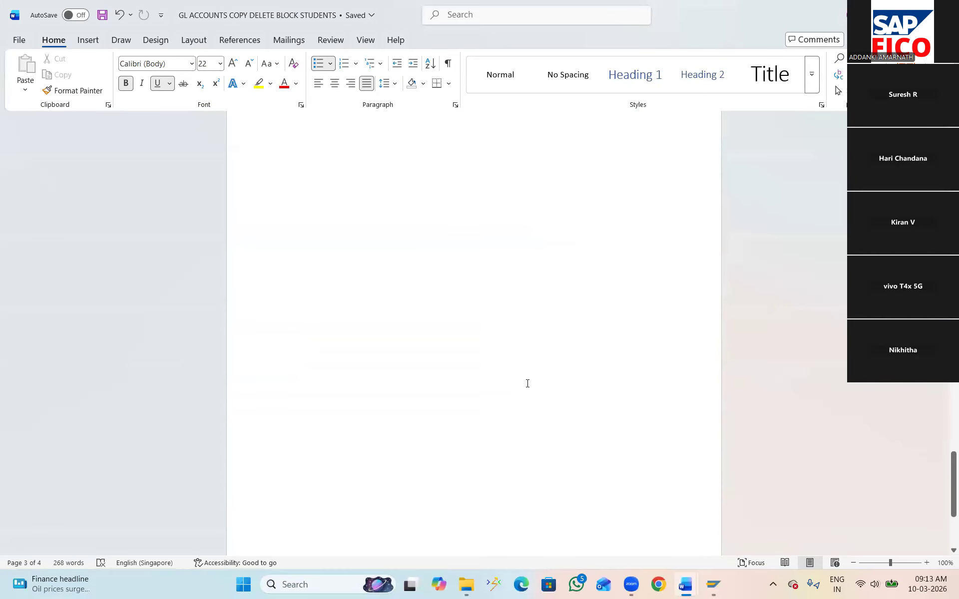
scroll(527, 383, "up", 10)
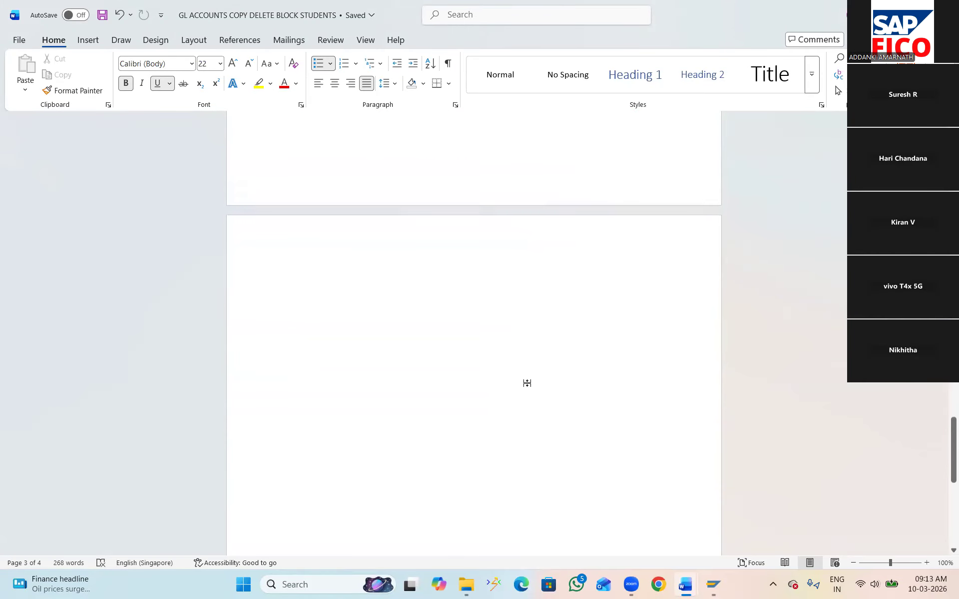
scroll(527, 384, "up", 5)
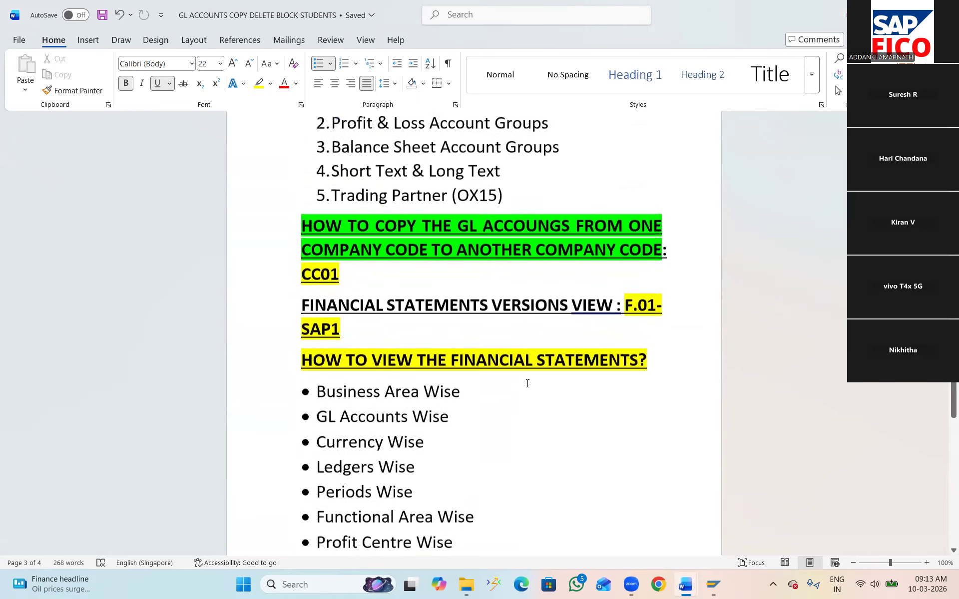
scroll(528, 383, "down", 3)
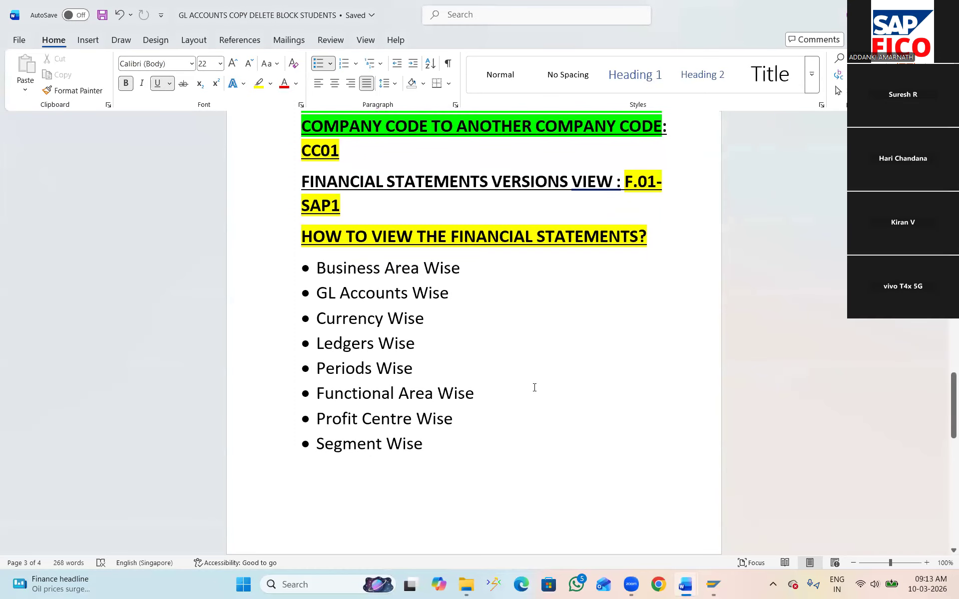
Switch to the NEW SAP FICO SYLLABUSE document and highlight topic 50, How to delete and block GL Accounts, in yellow
left_click(687, 584)
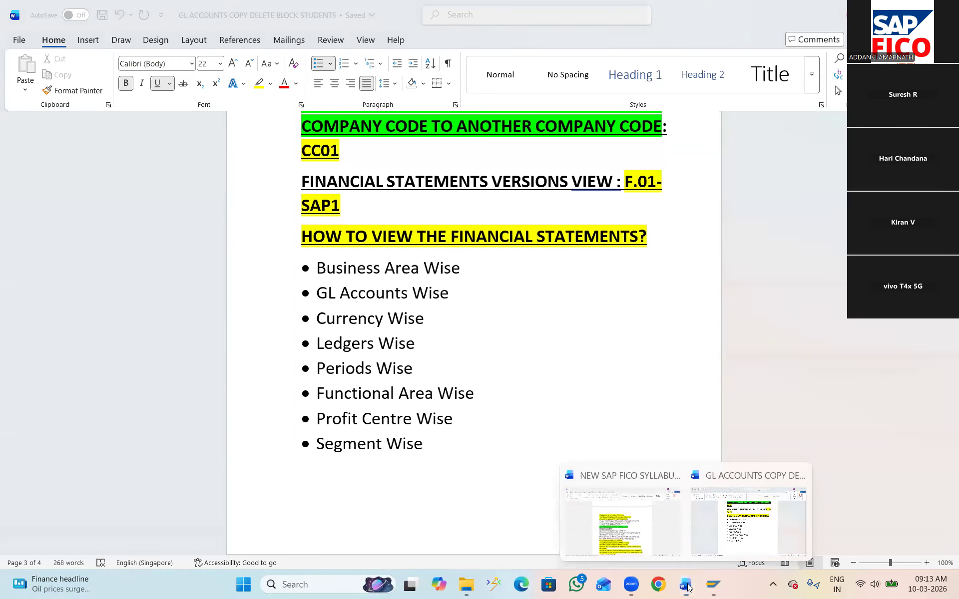
left_click(637, 525)
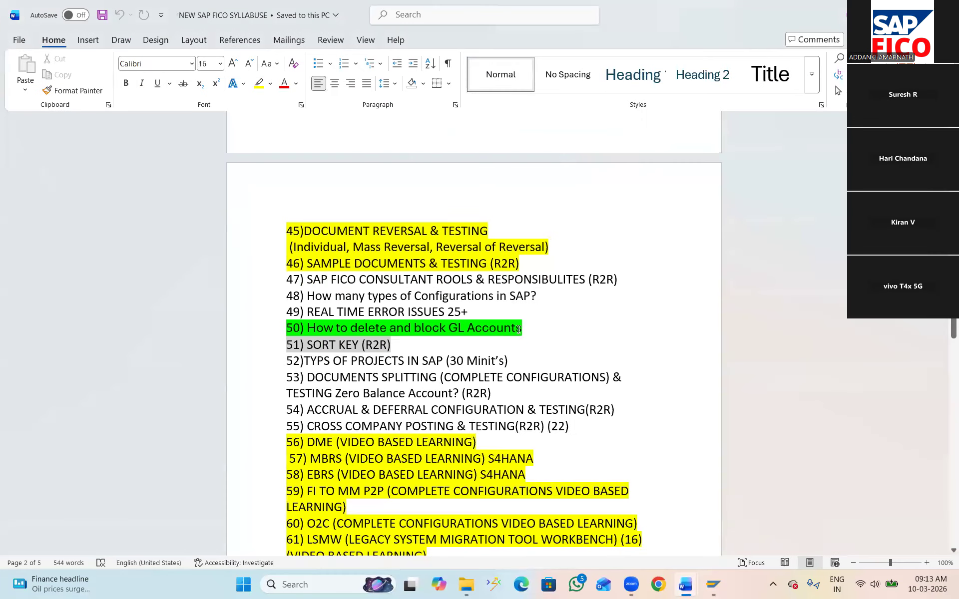
left_click_drag(531, 328, 288, 325)
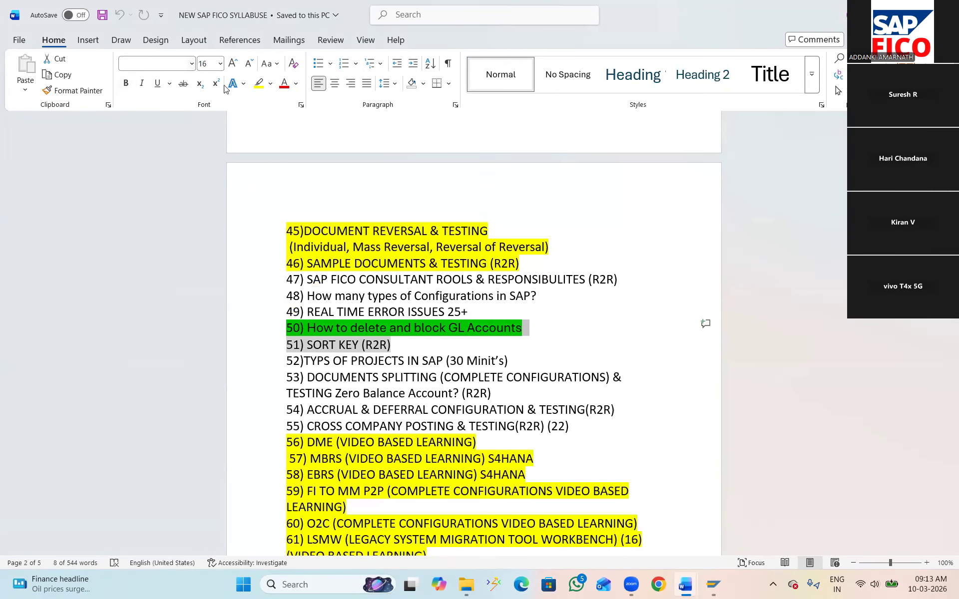
left_click(259, 83)
Highlight syllabus topic 52, TYPS OF PROJECTS IN SAP (30 Minit's), in bright green and save the document
left_click_drag(512, 361, 287, 356)
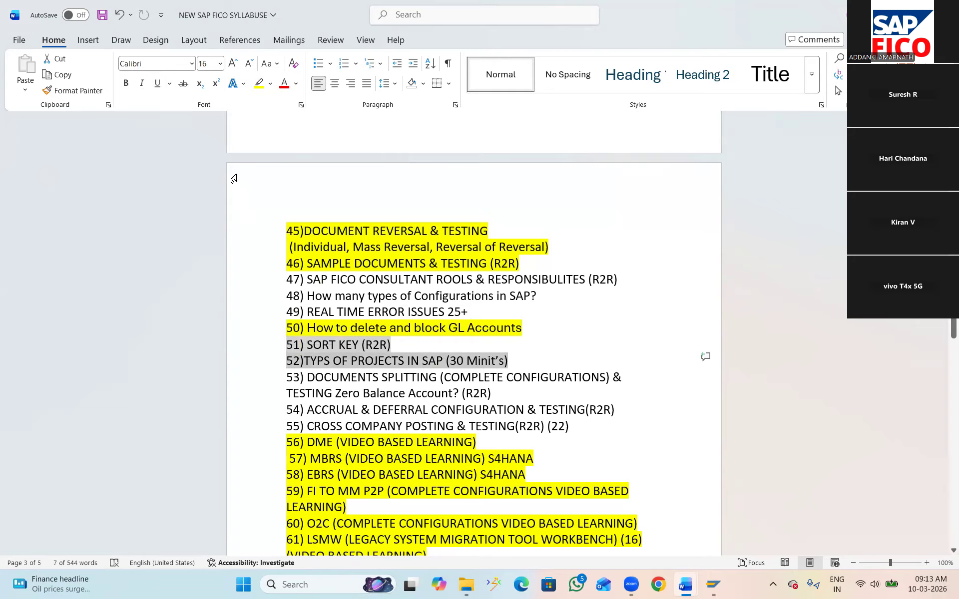
left_click(271, 84)
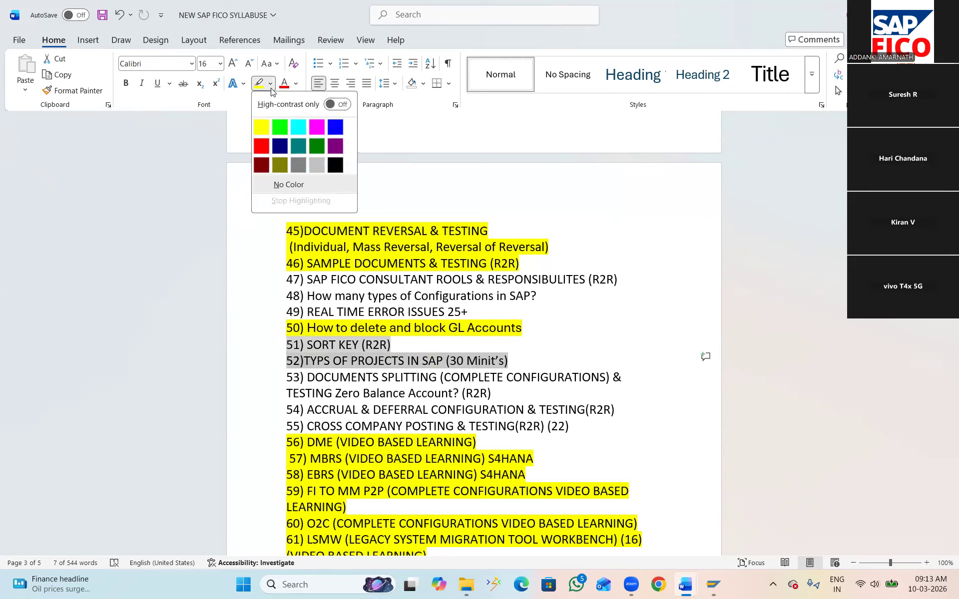
left_click(277, 128)
left_click(523, 360)
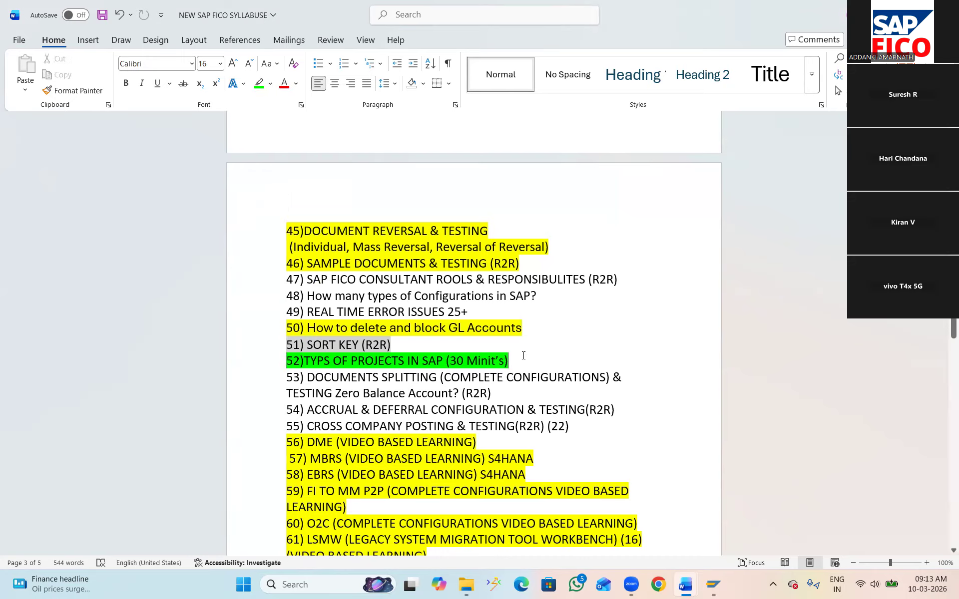
key("ctrl+s")
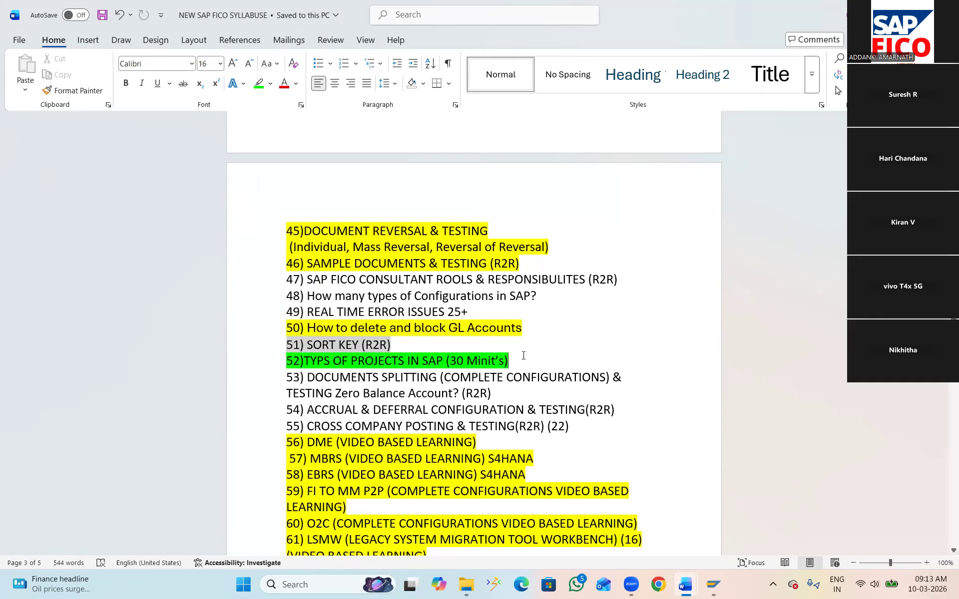